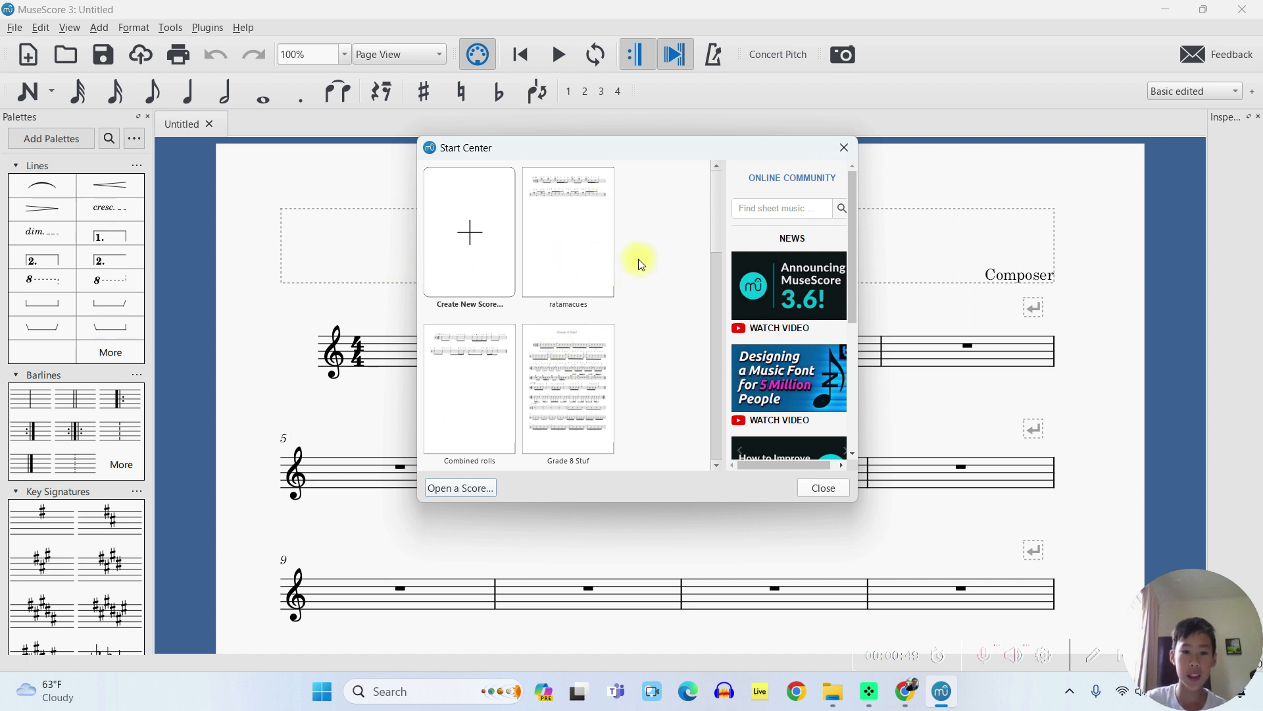
- Start a new score titled "Testing Musescore" with the subtitle "For Youtube"
click(470, 231)
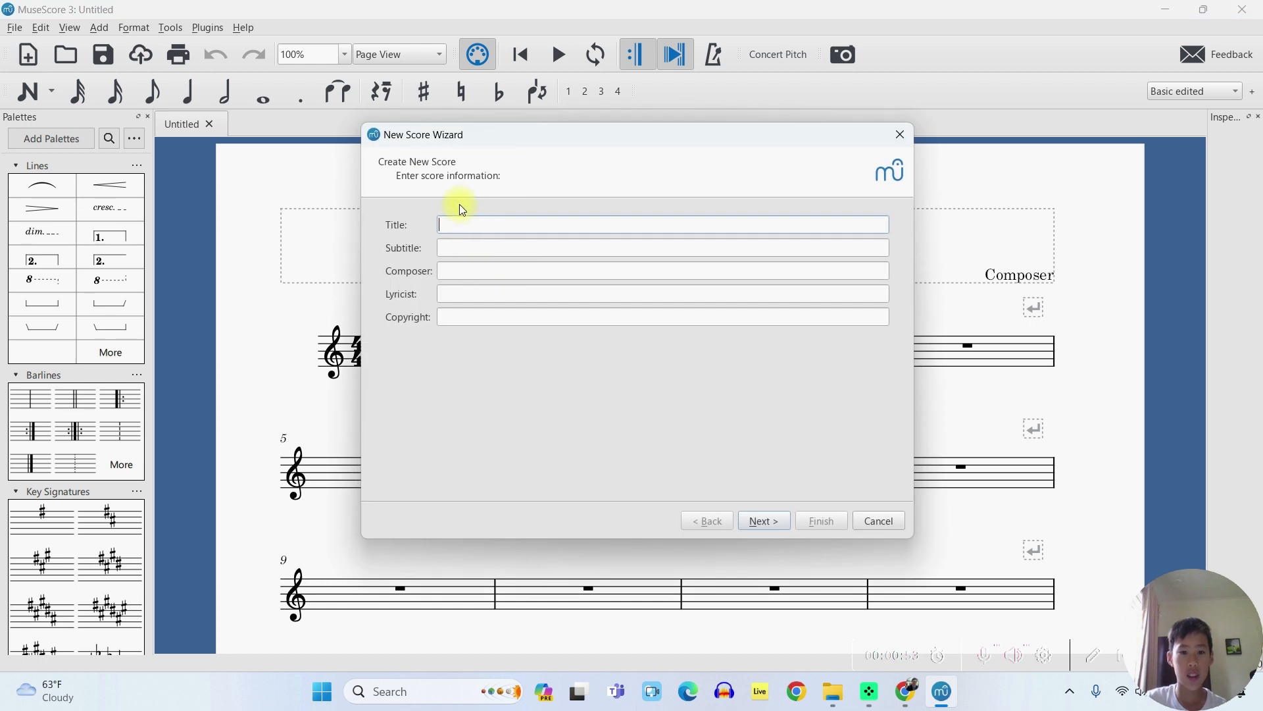
click(464, 231)
click(453, 271)
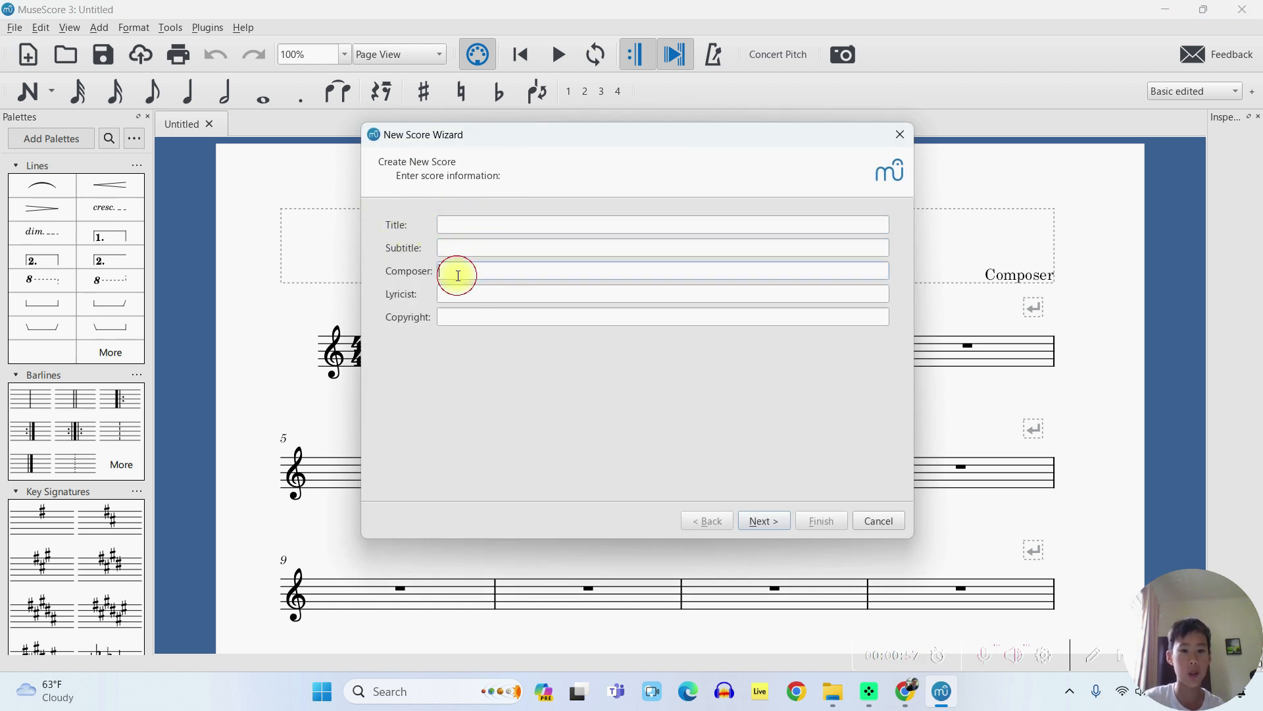
click(454, 319)
click(484, 226)
text(Testing Musescore)
click(485, 250)
text(For Y)
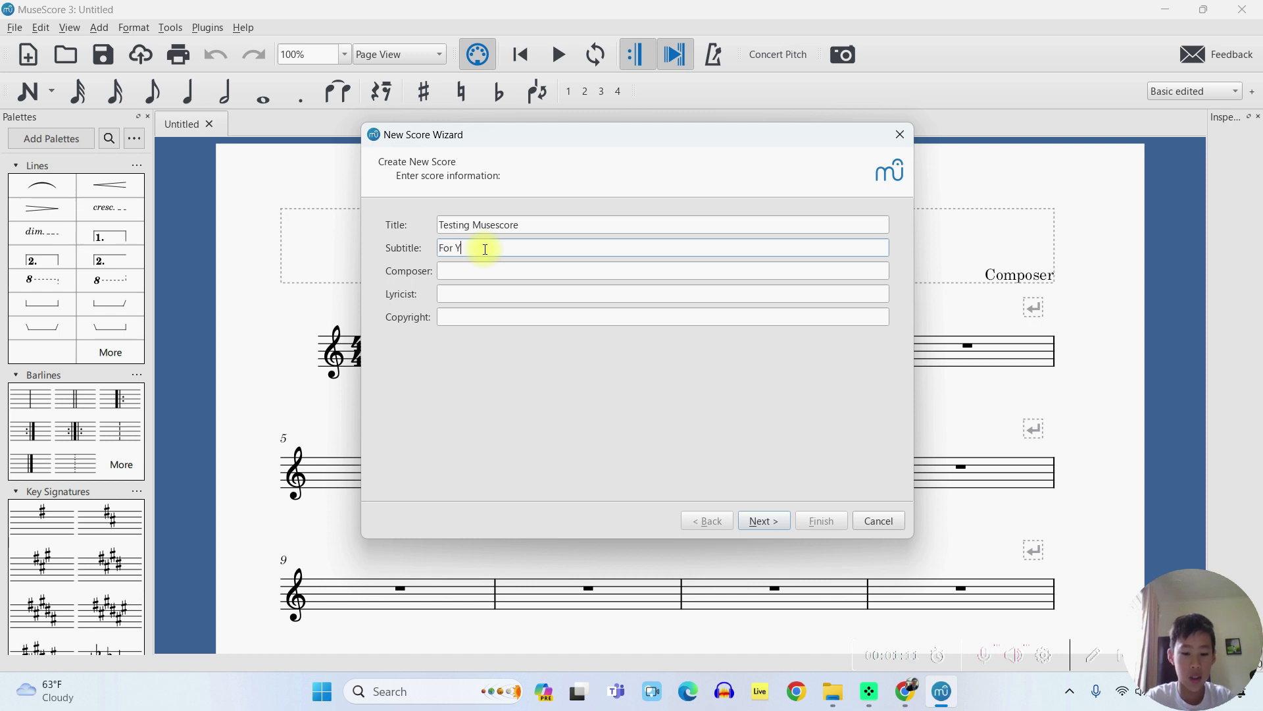
text(outube)
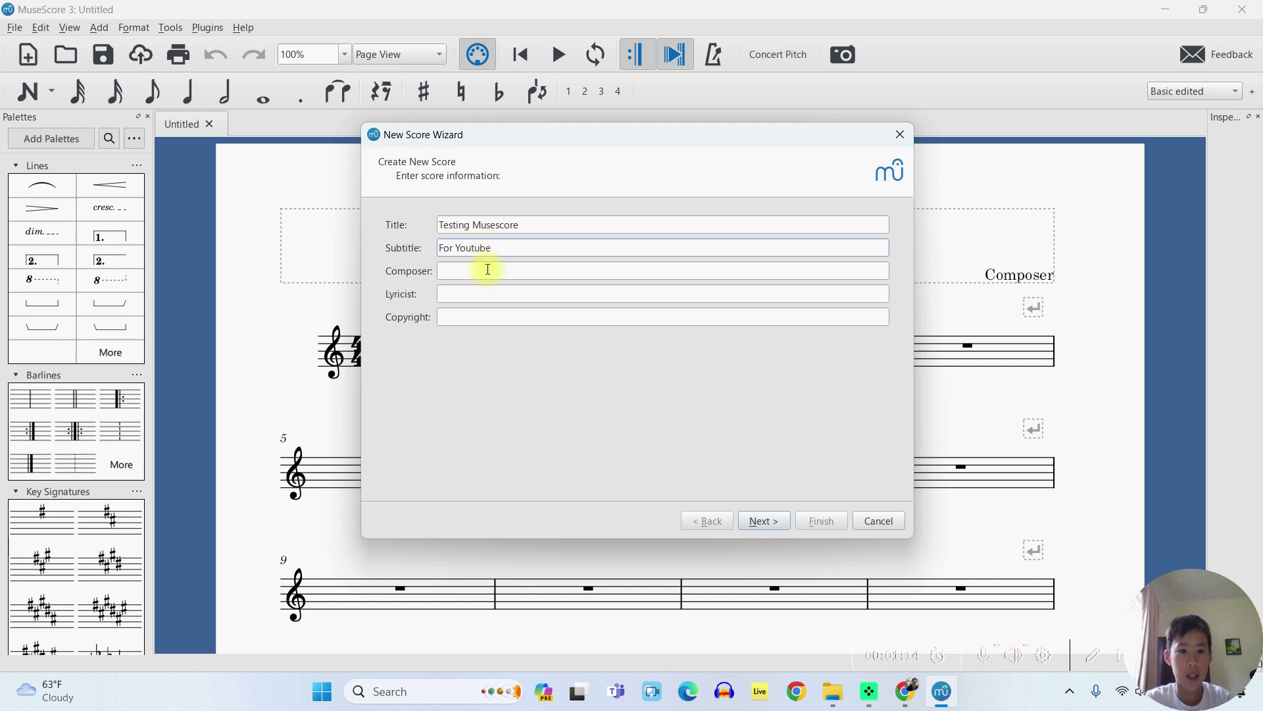
- Enter the composer's username in the score information and proceed to the template choice
click(487, 269)
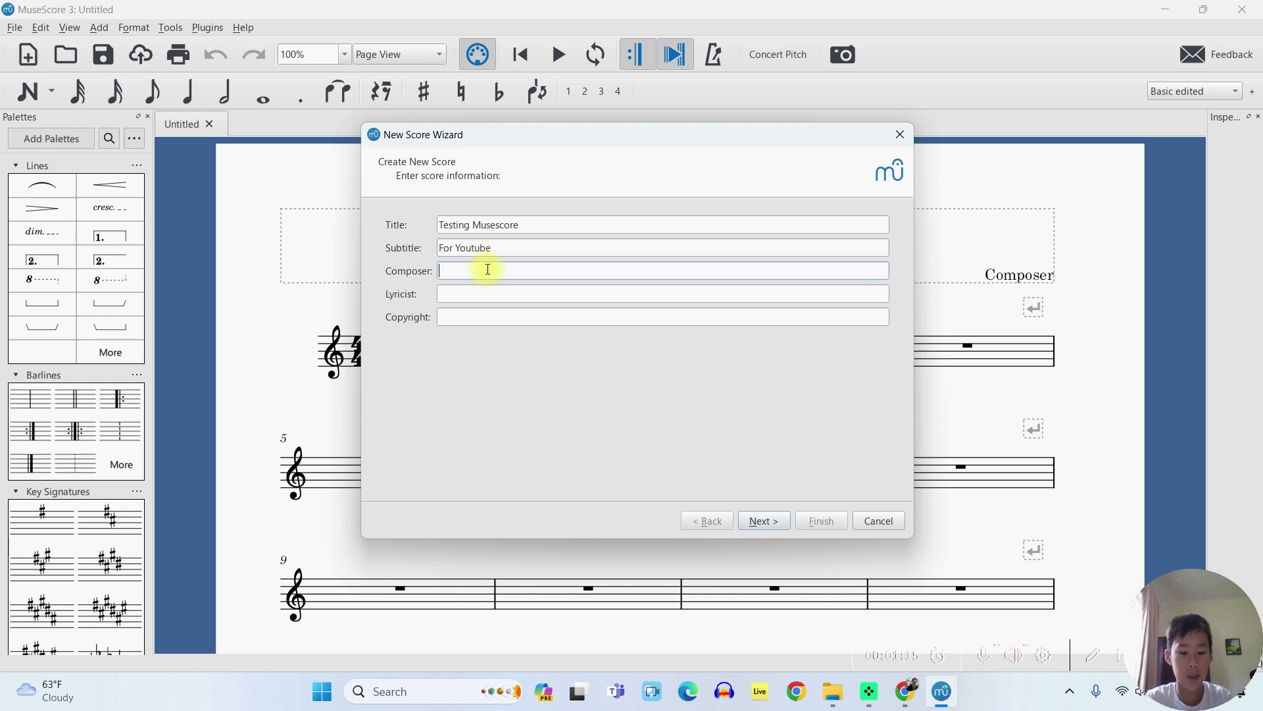
text(Bachd)
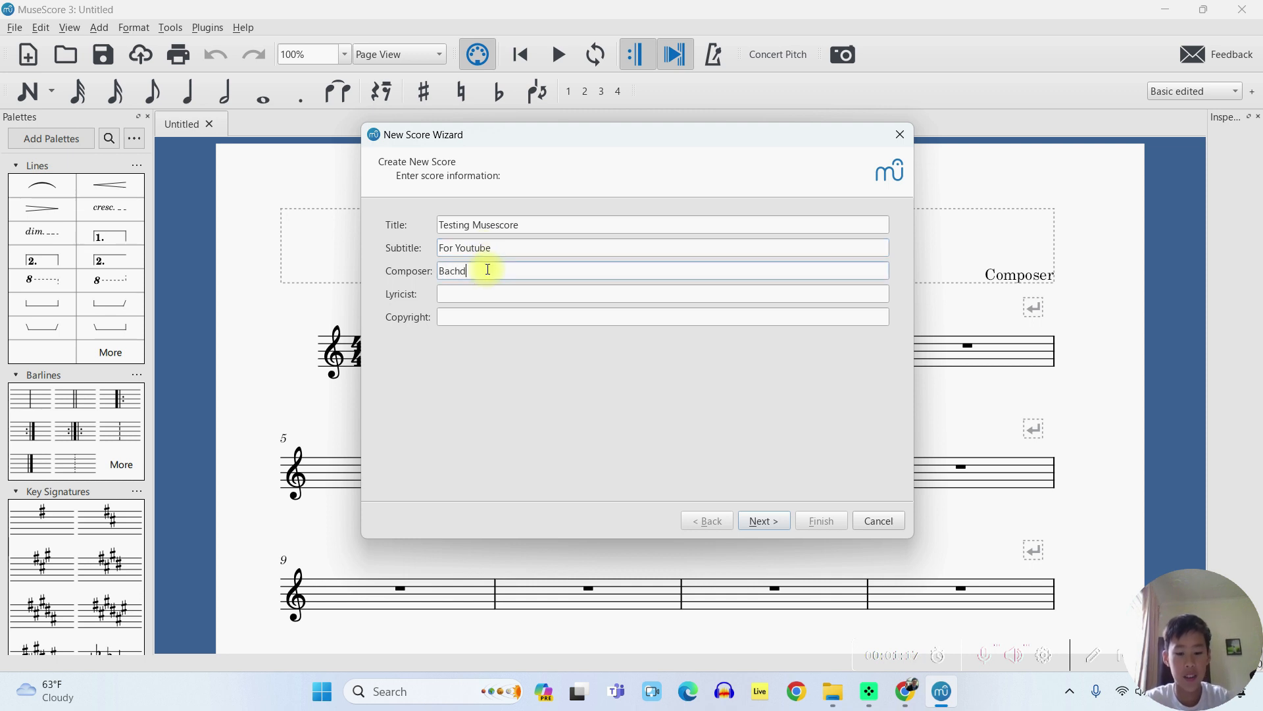
text(rummer7)
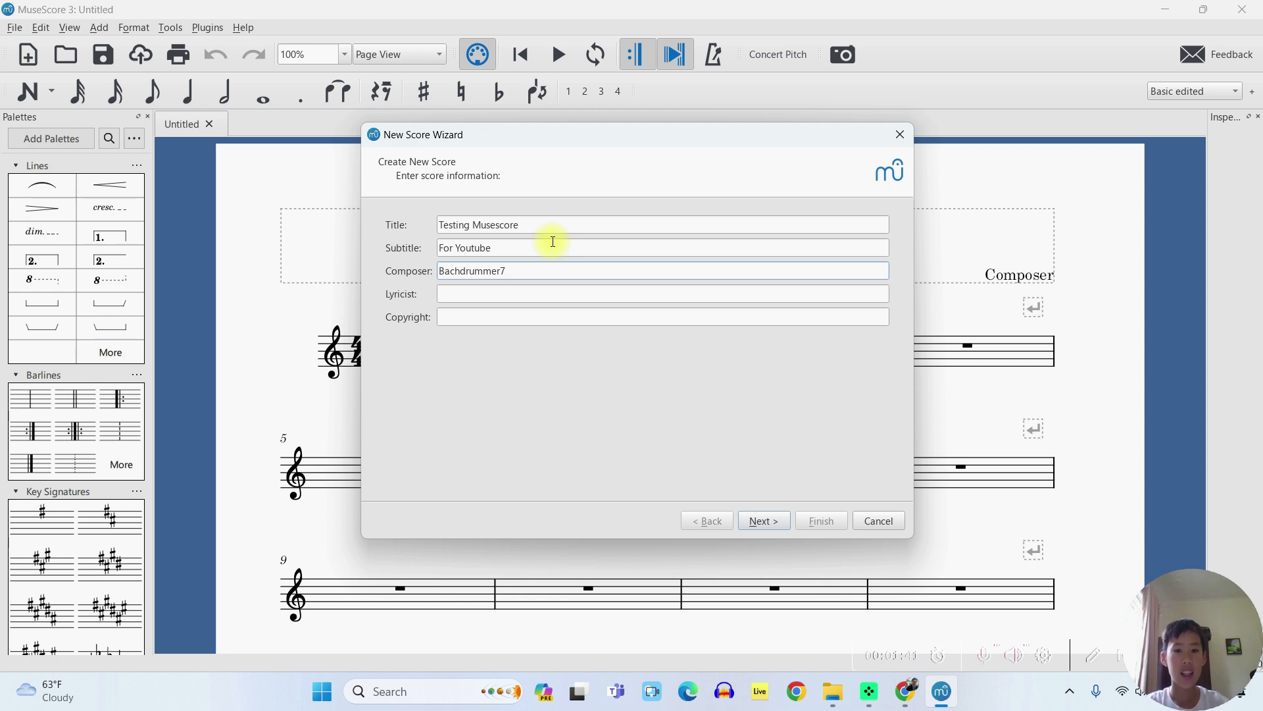
click(753, 518)
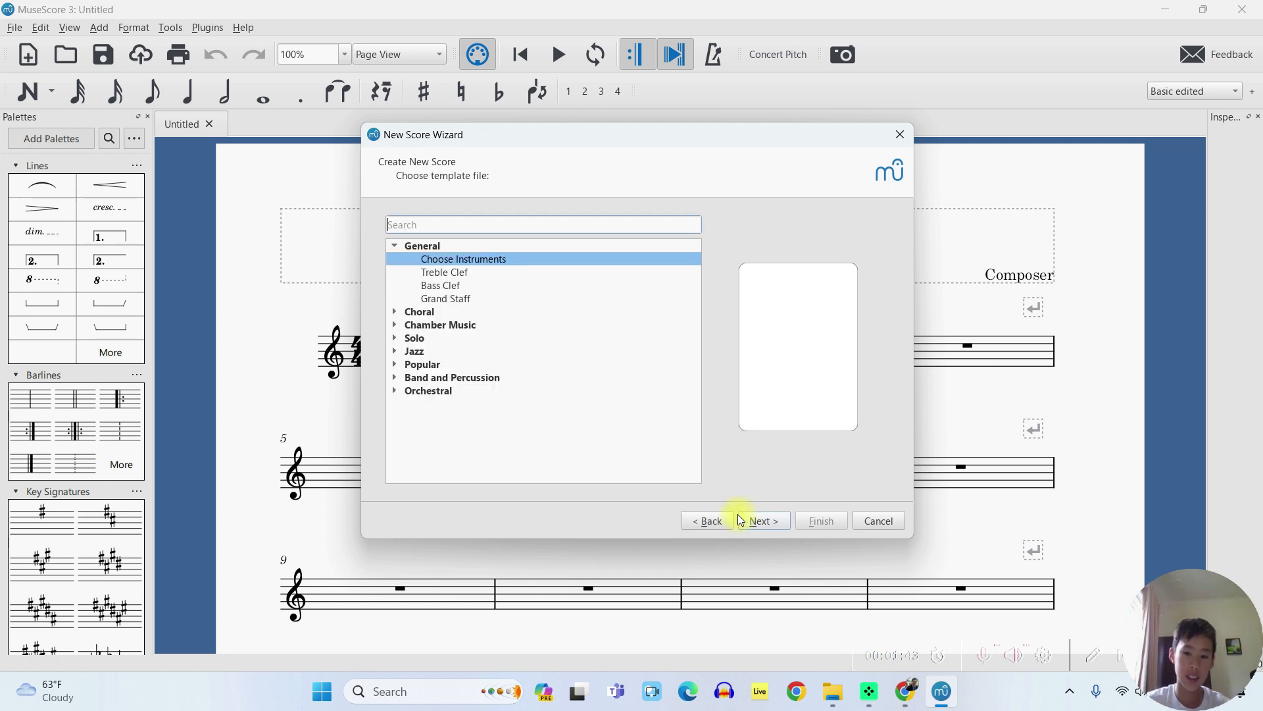
click(702, 521)
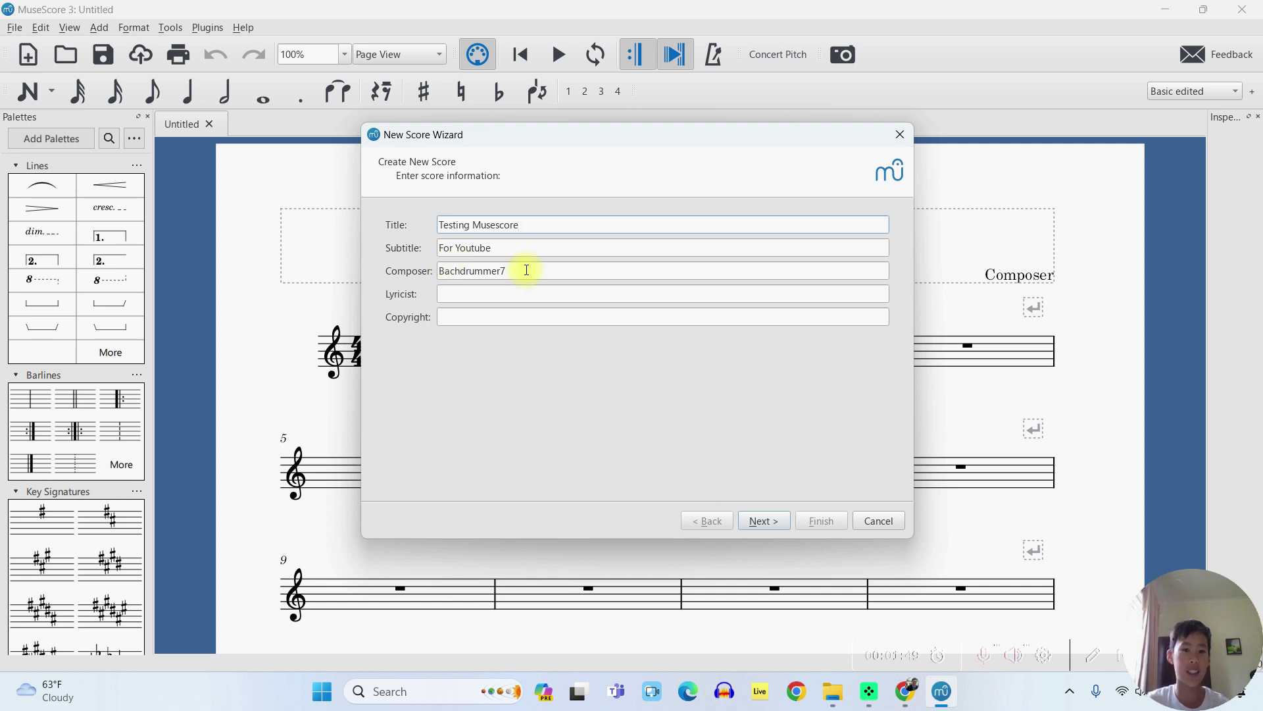
click(756, 519)
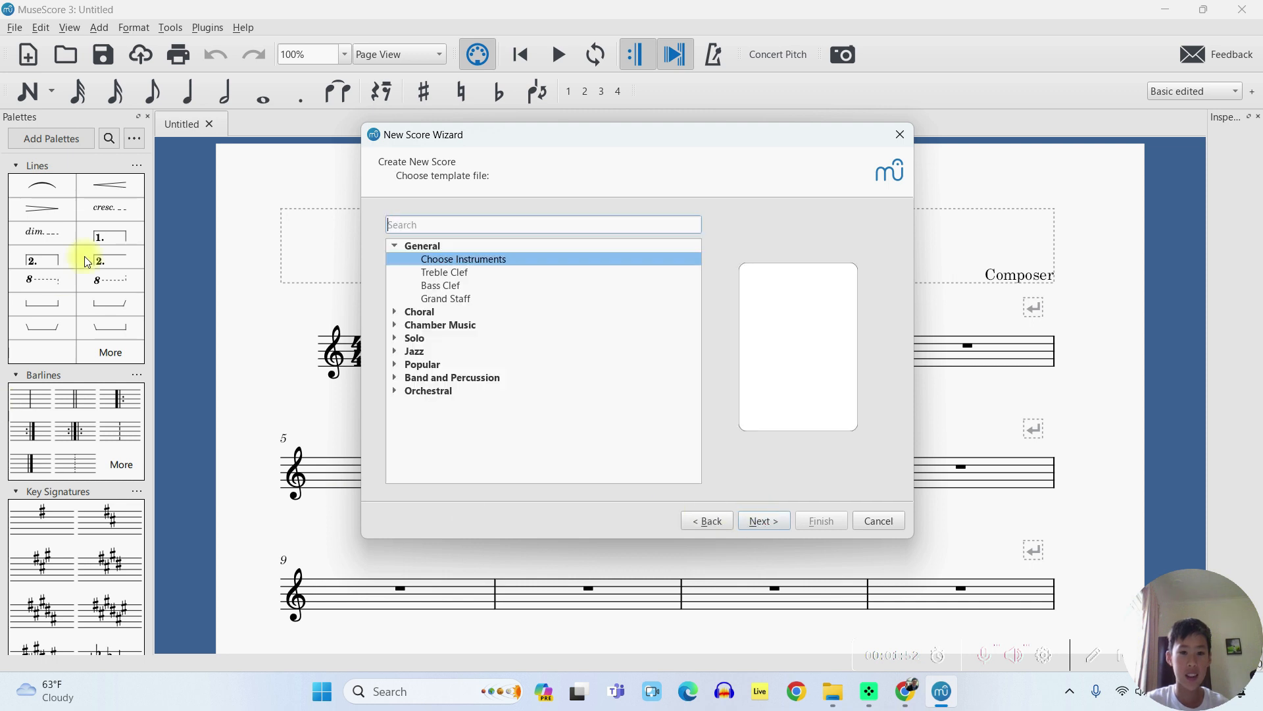
- Use the Choose Instruments template and add a Drumset from the unpitched percussion to the score
double_click(466, 260)
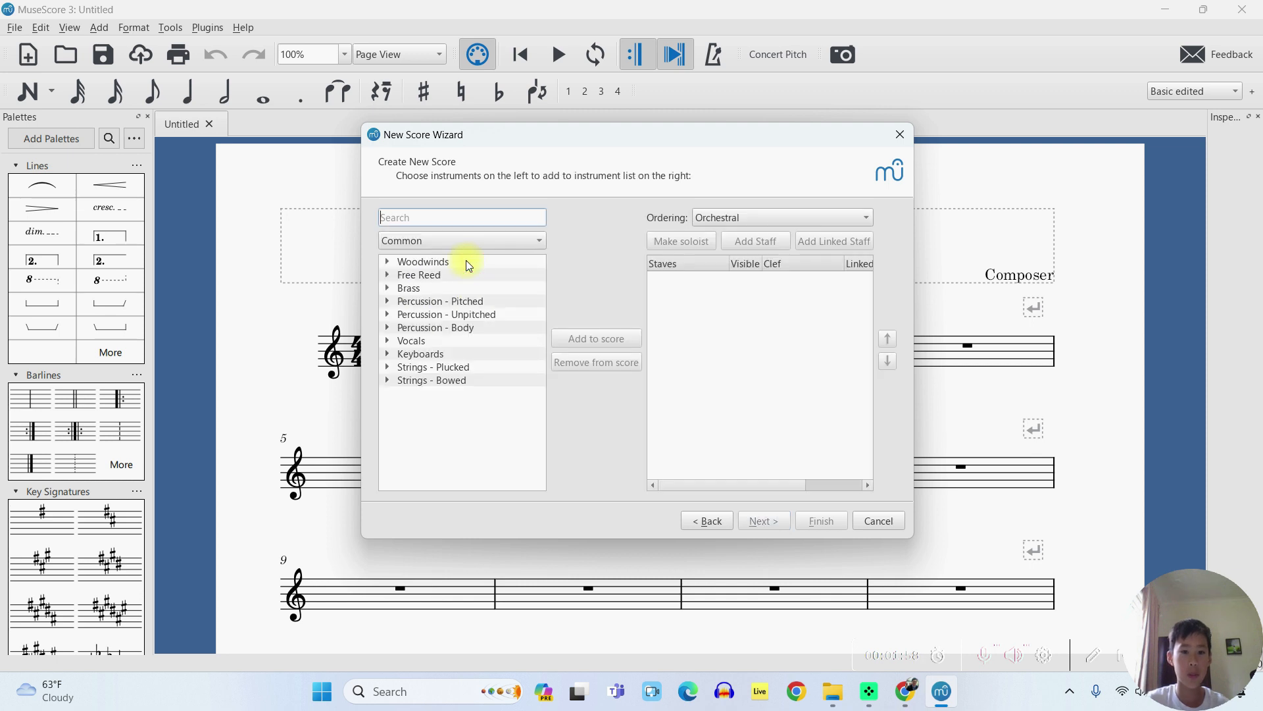
double_click(461, 314)
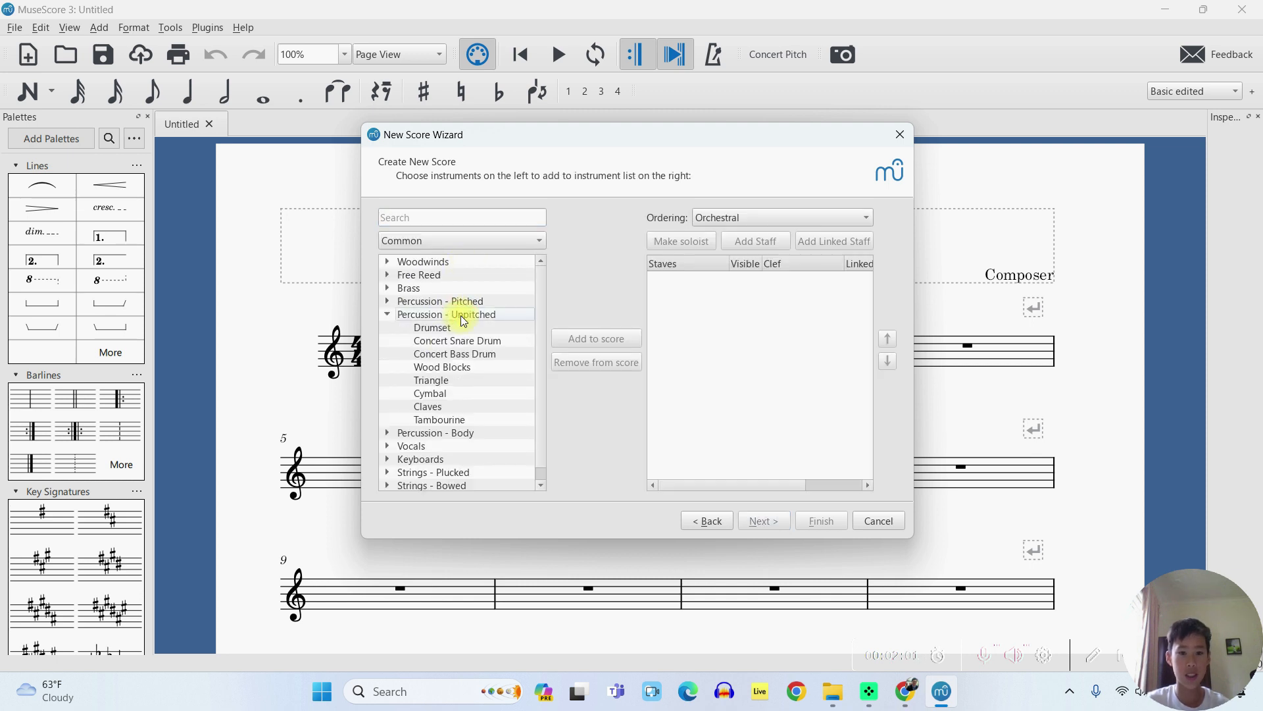
double_click(457, 327)
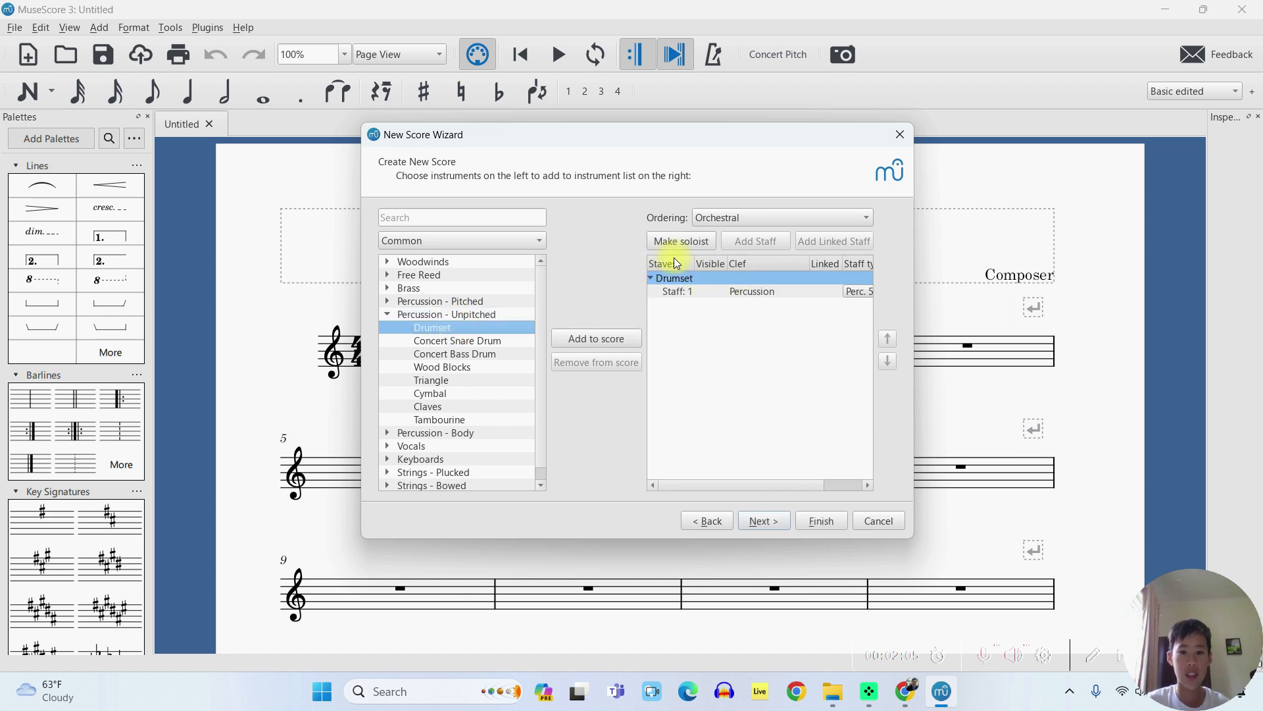
click(753, 521)
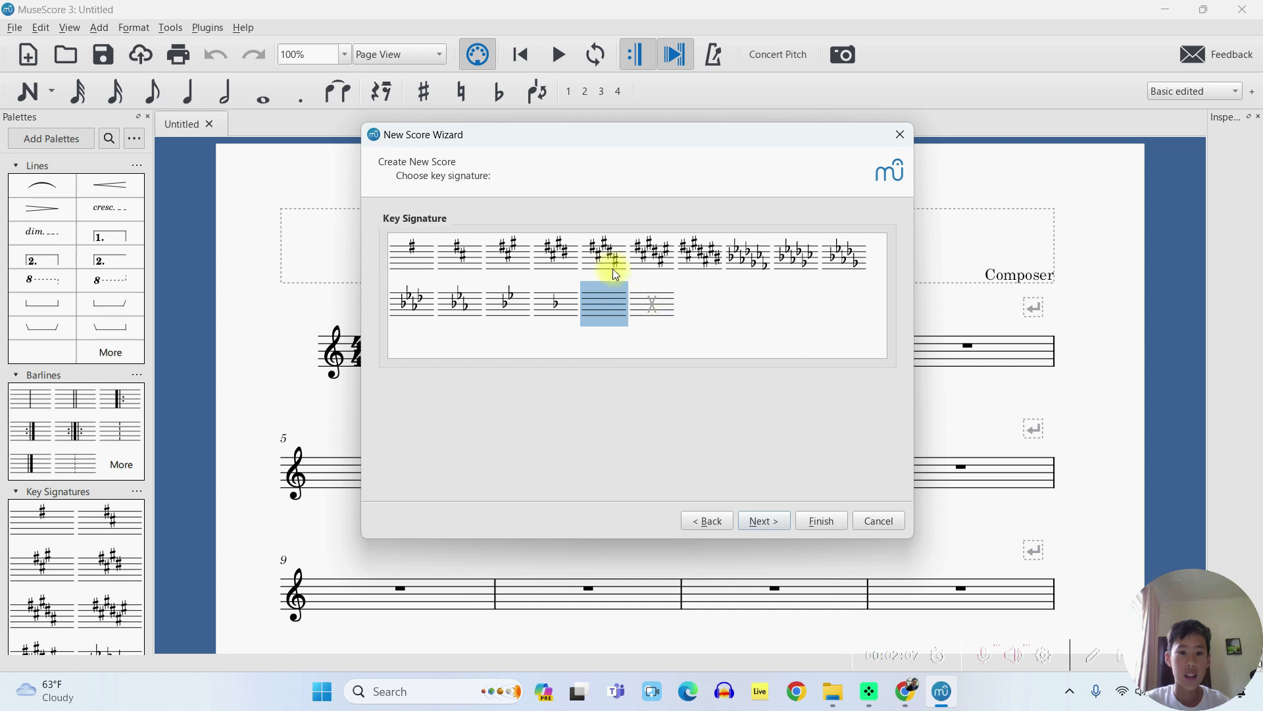
- Keep the default blank key signature and set the number of measures to 100
click(767, 523)
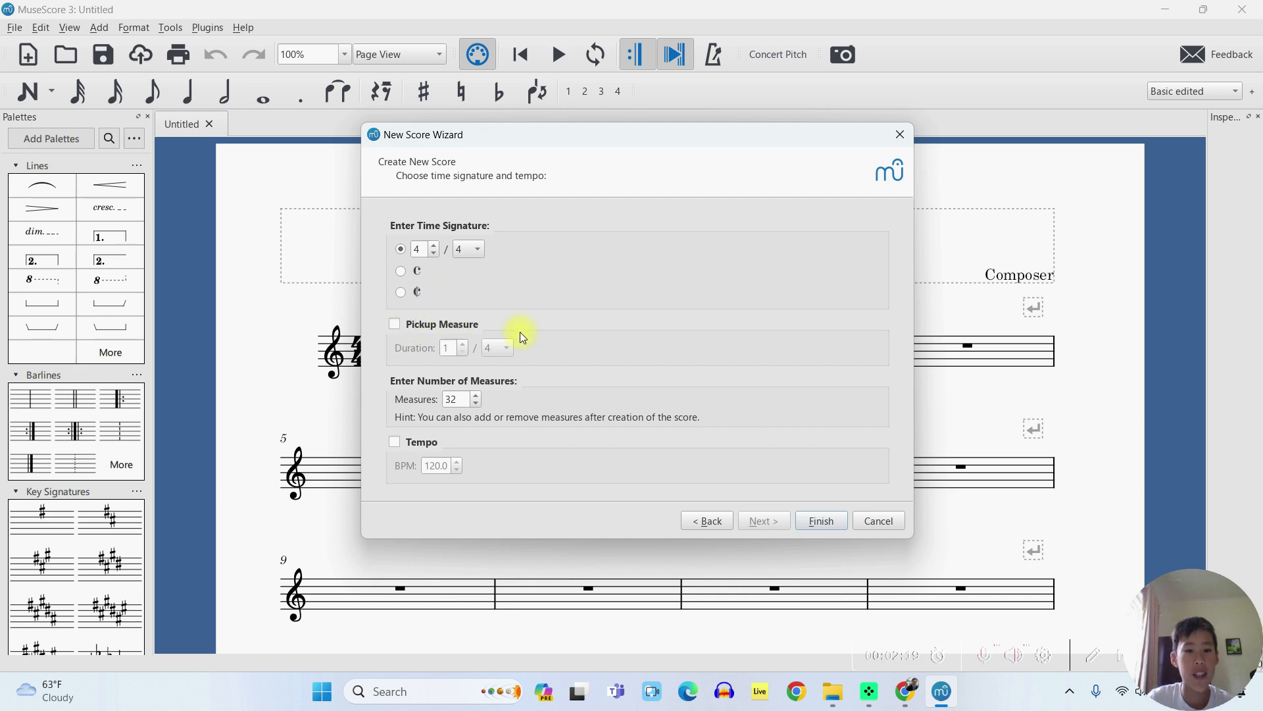
click(464, 399)
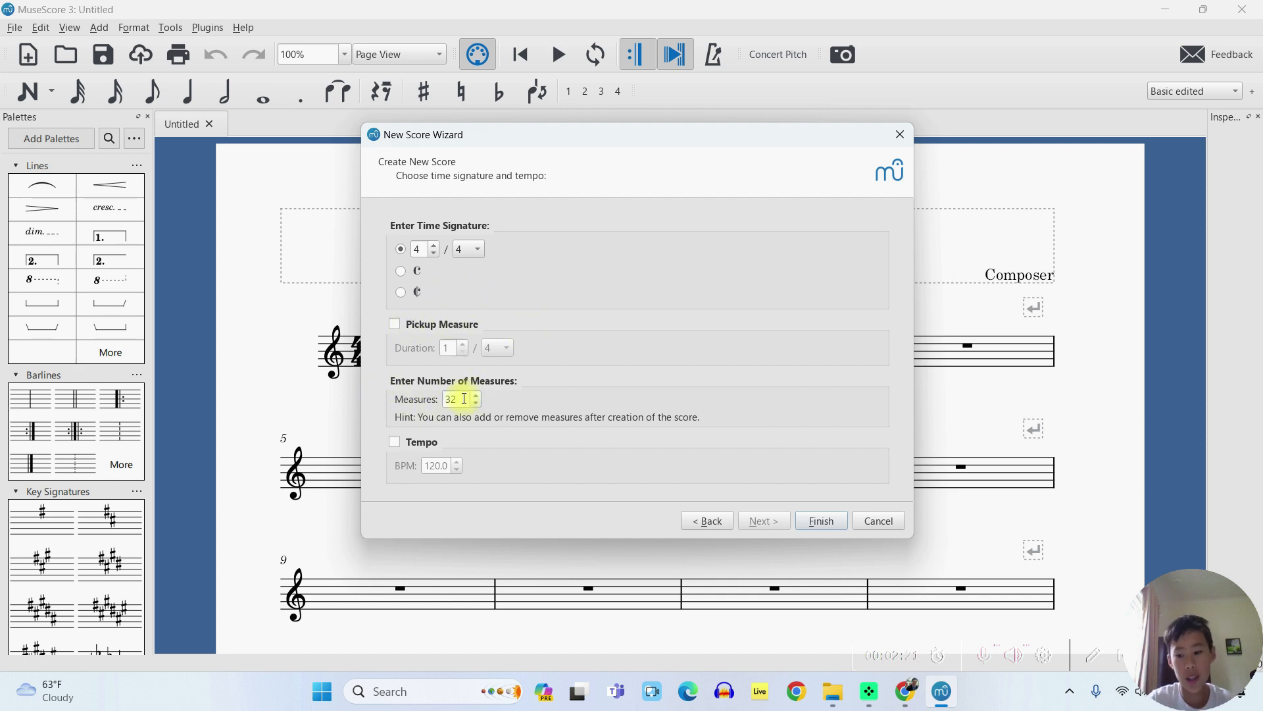
key(BackSpace)
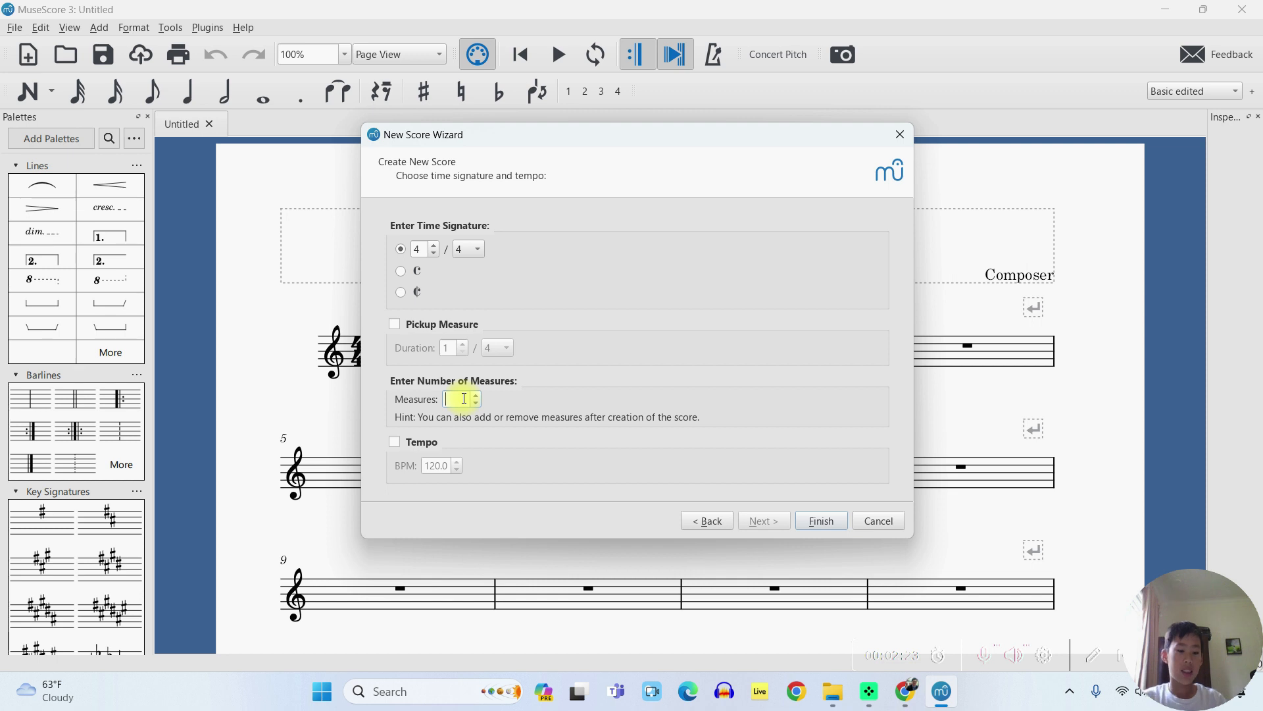
text(100)
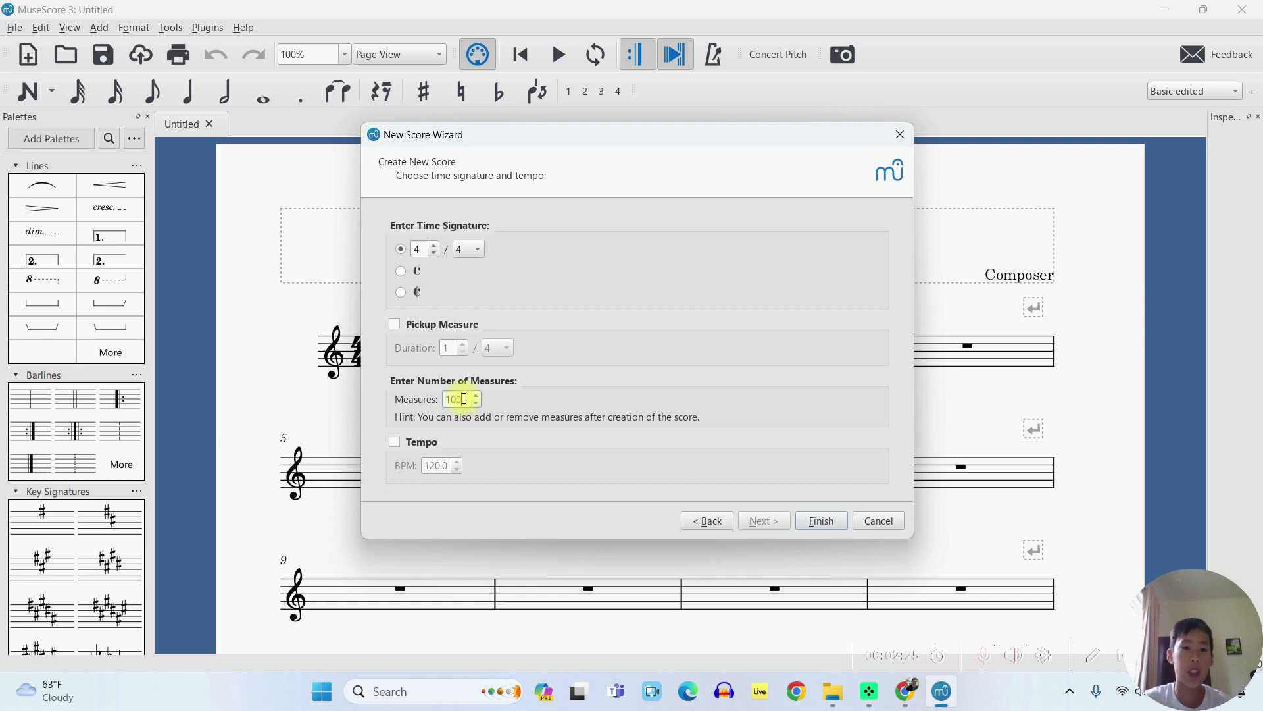
- Enable the tempo marking, set it to 100 BPM, and finish creating the score
click(394, 442)
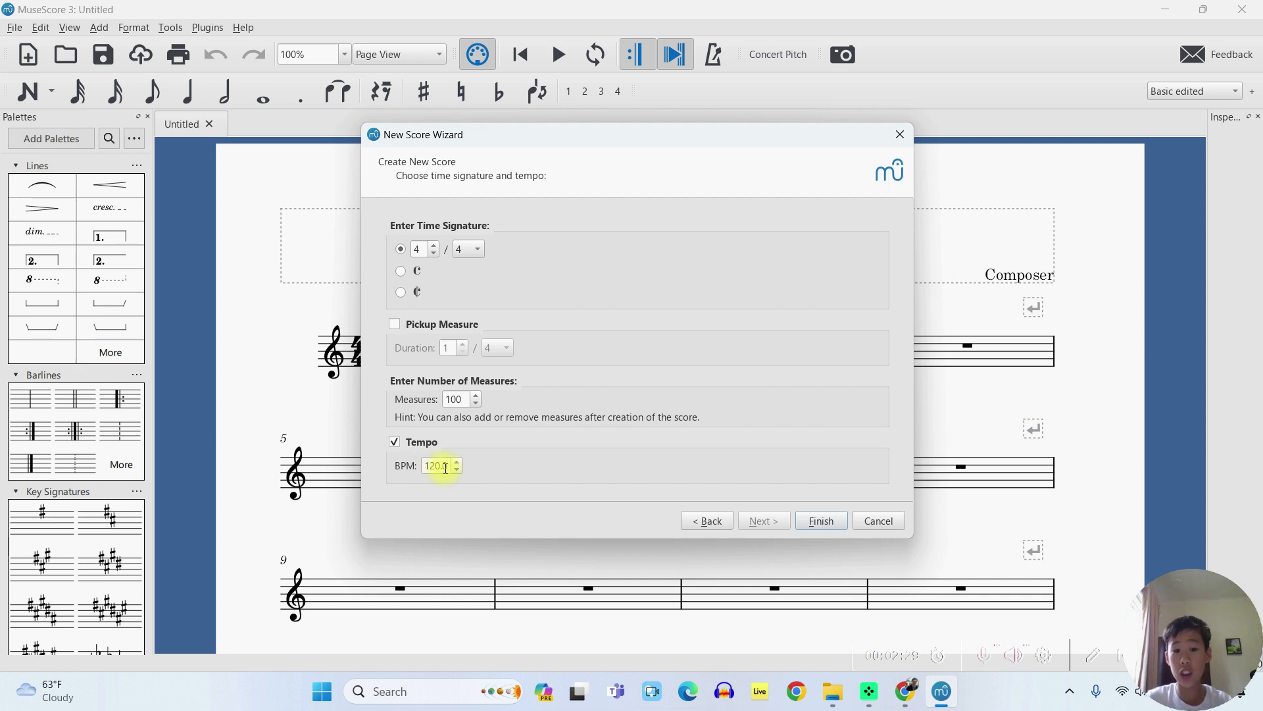
click(446, 471)
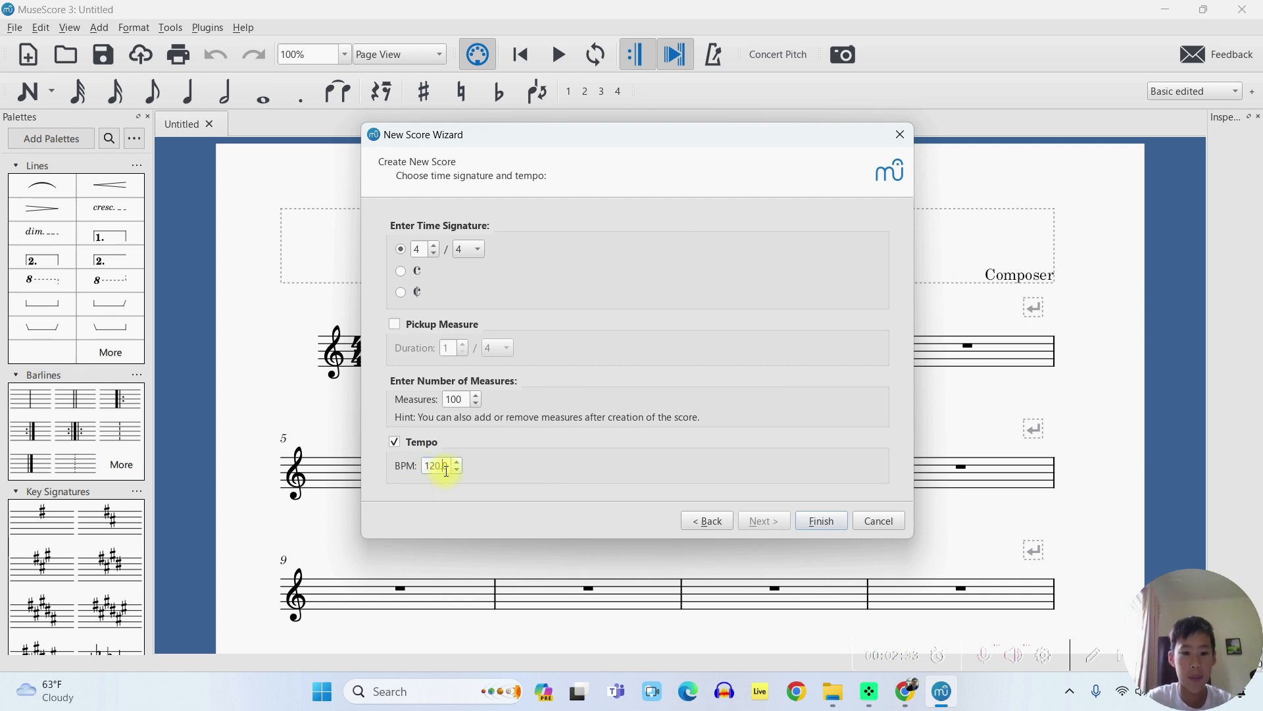
key(BackSpace)
key(BackSpace)
text(00)
click(564, 465)
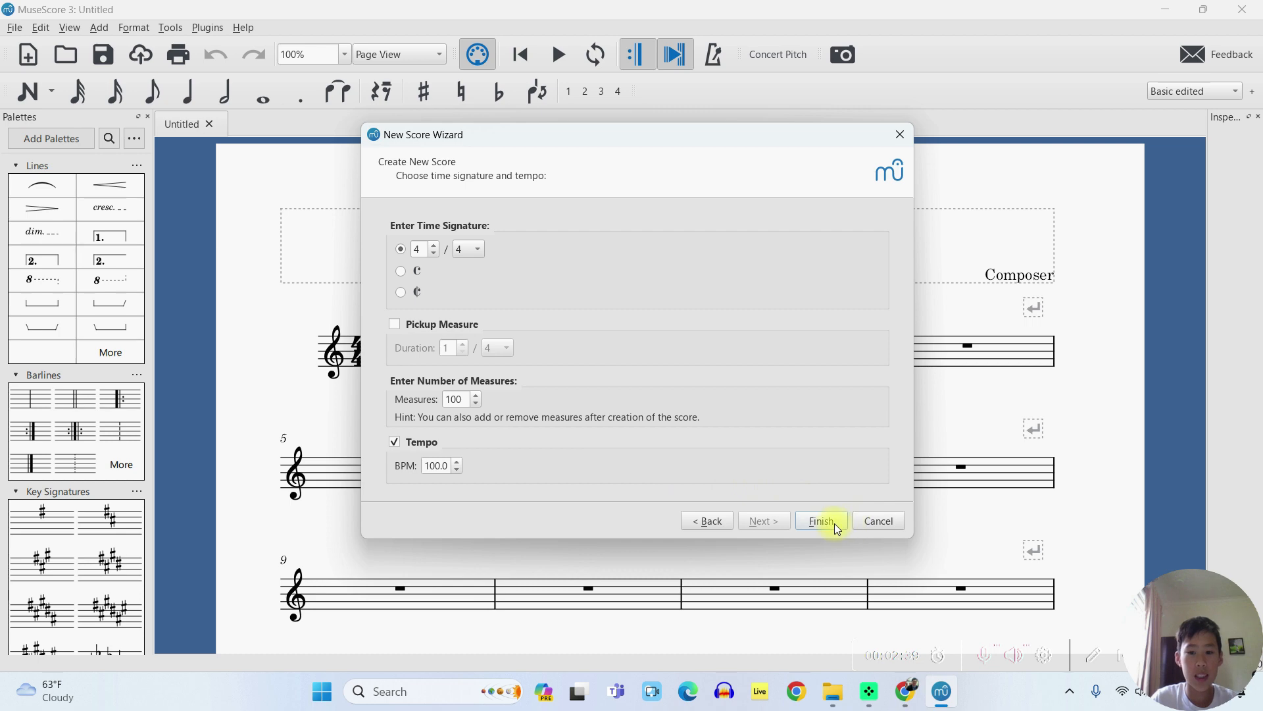
click(814, 523)
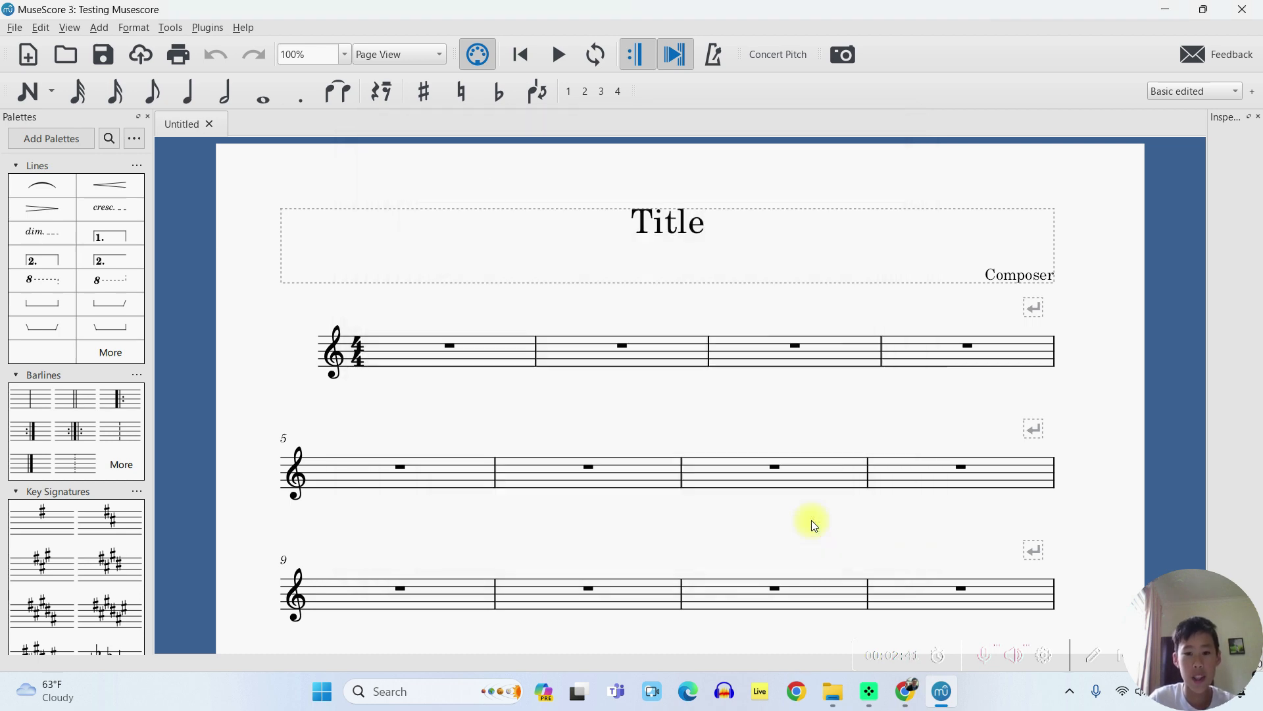
- Look through the new score's staves and heading texts, and open the title for editing
scroll(654, 355, down, 20)
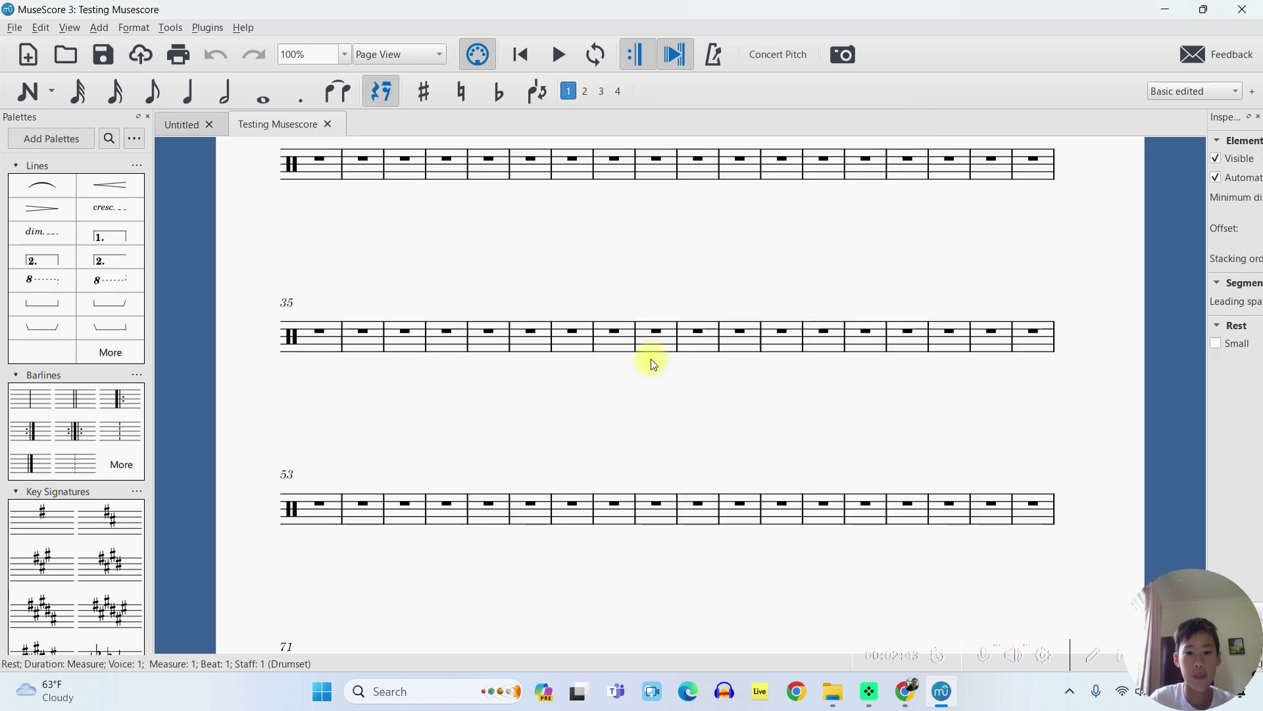
scroll(653, 364, up, 20)
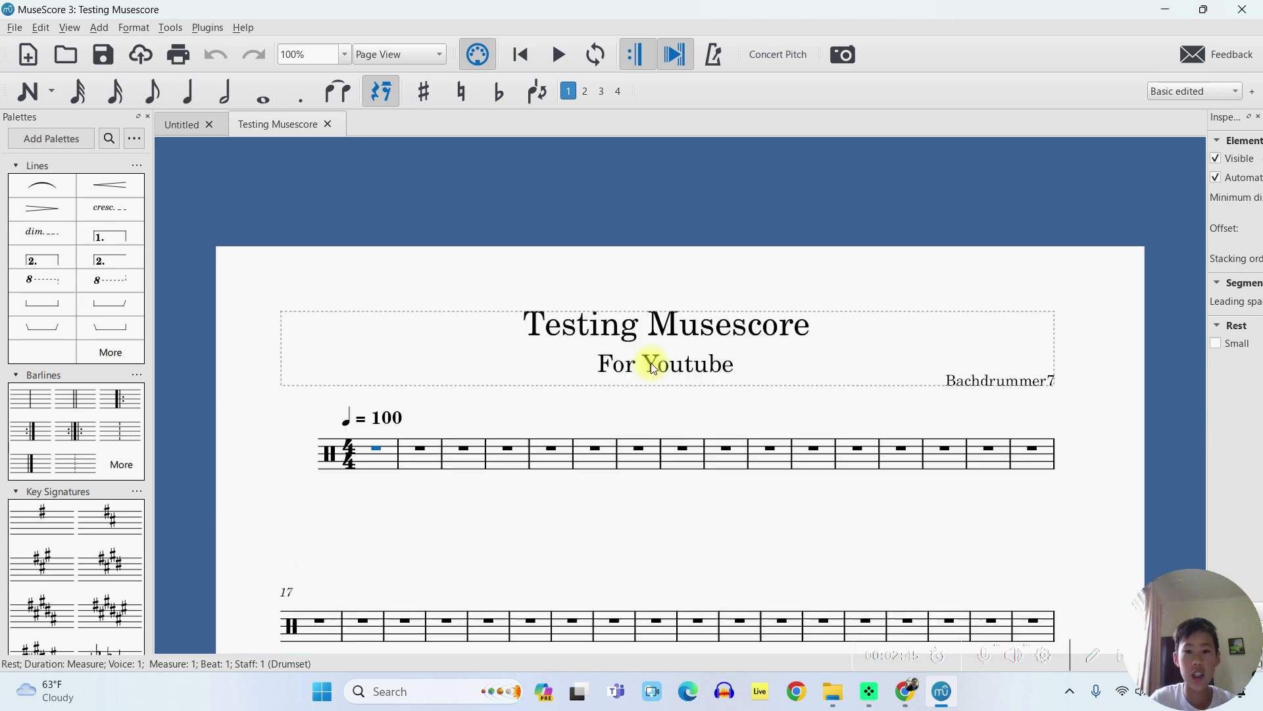
scroll(648, 414, up, 2)
click(1020, 378)
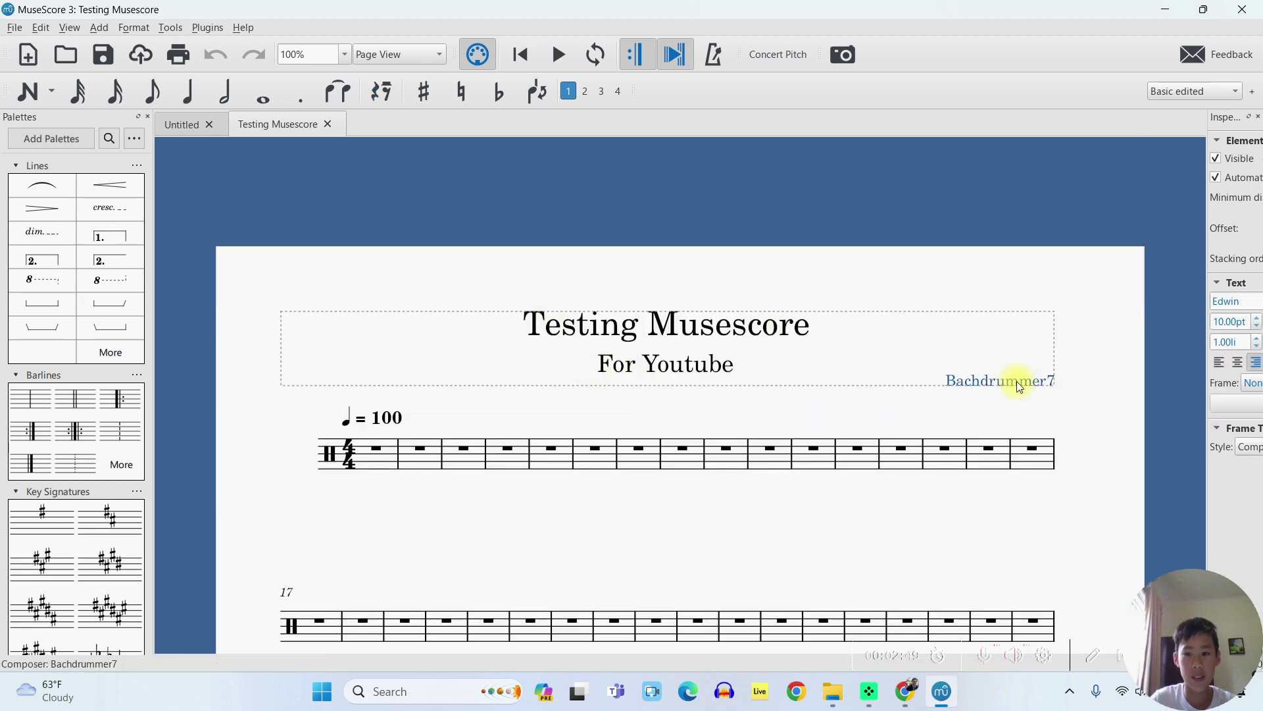
click(674, 334)
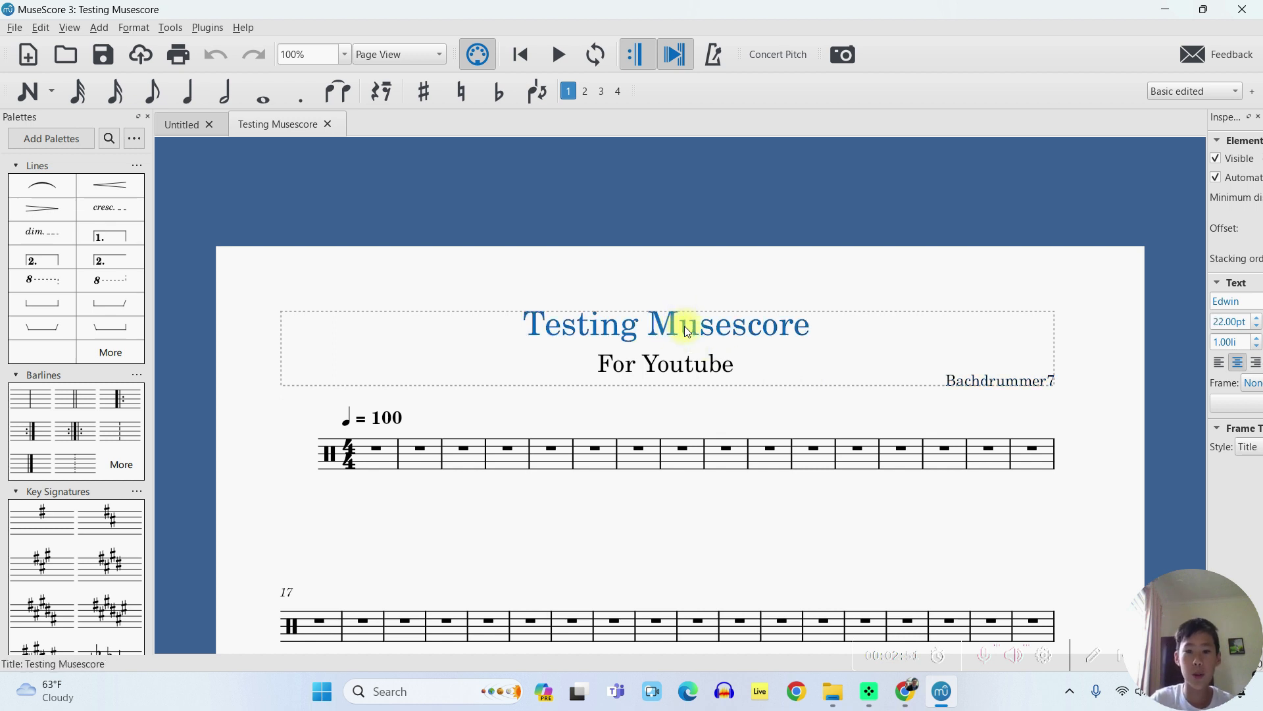
double_click(684, 325)
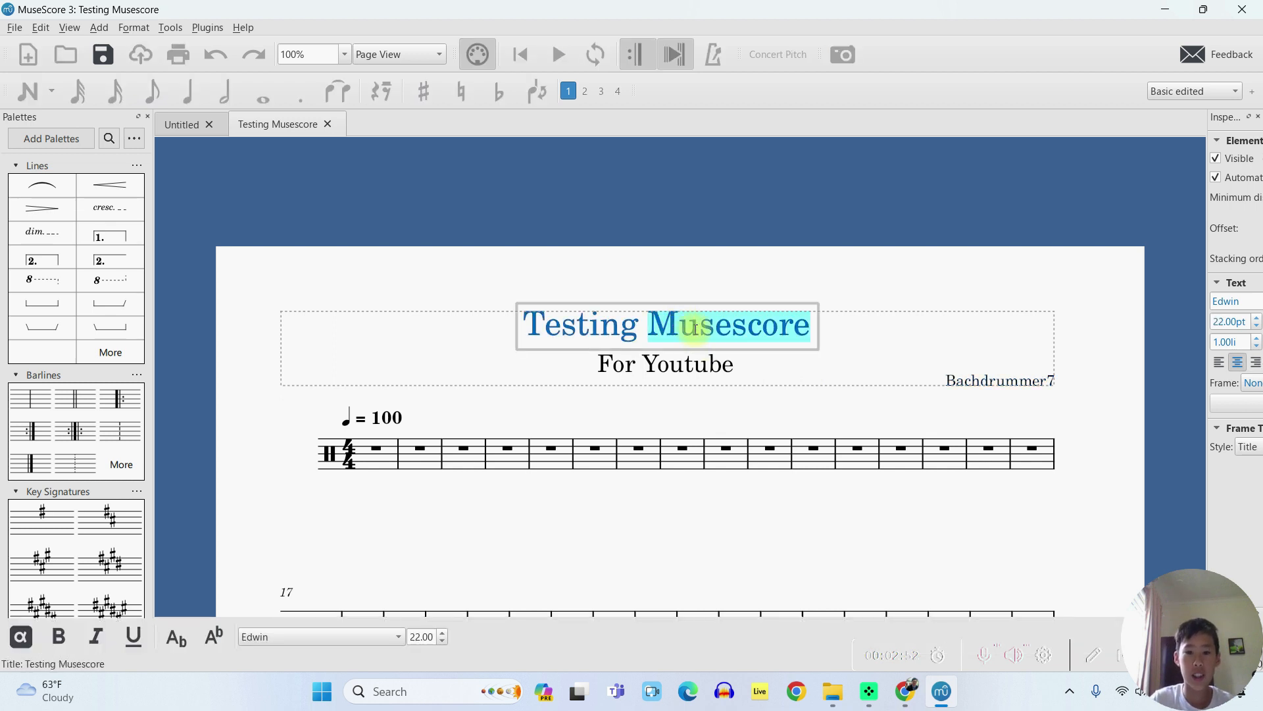
- Change the score's subtitle to "For Instagram"
click(682, 364)
double_click(682, 364)
click(732, 368)
key(BackSpace)
key(BackSpace)
key(BackSpace)
key(BackSpace)
key(BackSpace)
key(BackSpace)
key(BackSpace)
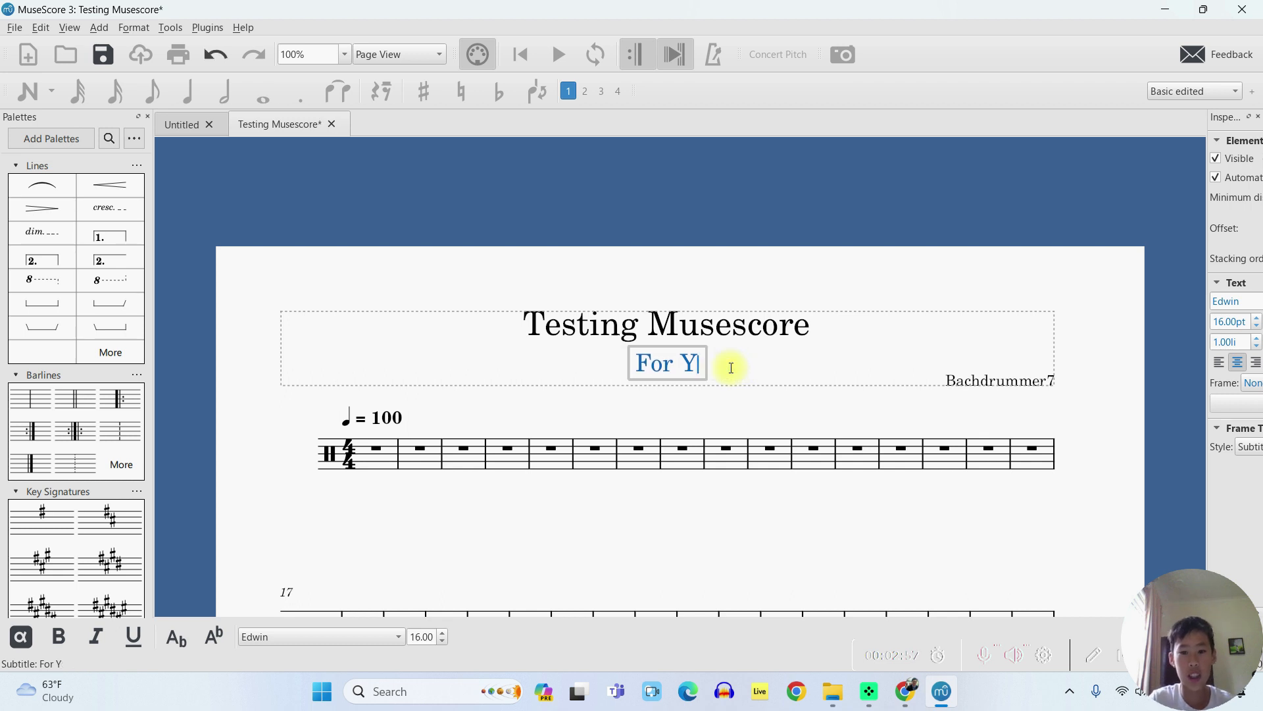
text(I)
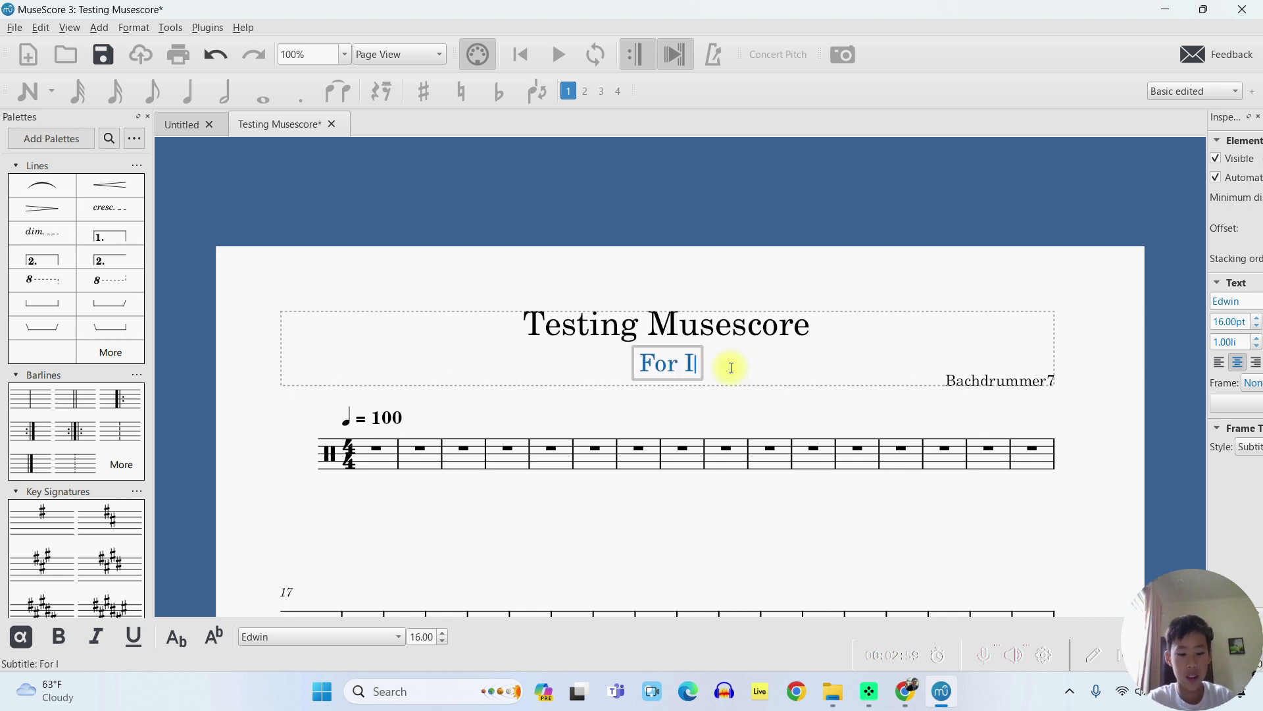
text(nstagram)
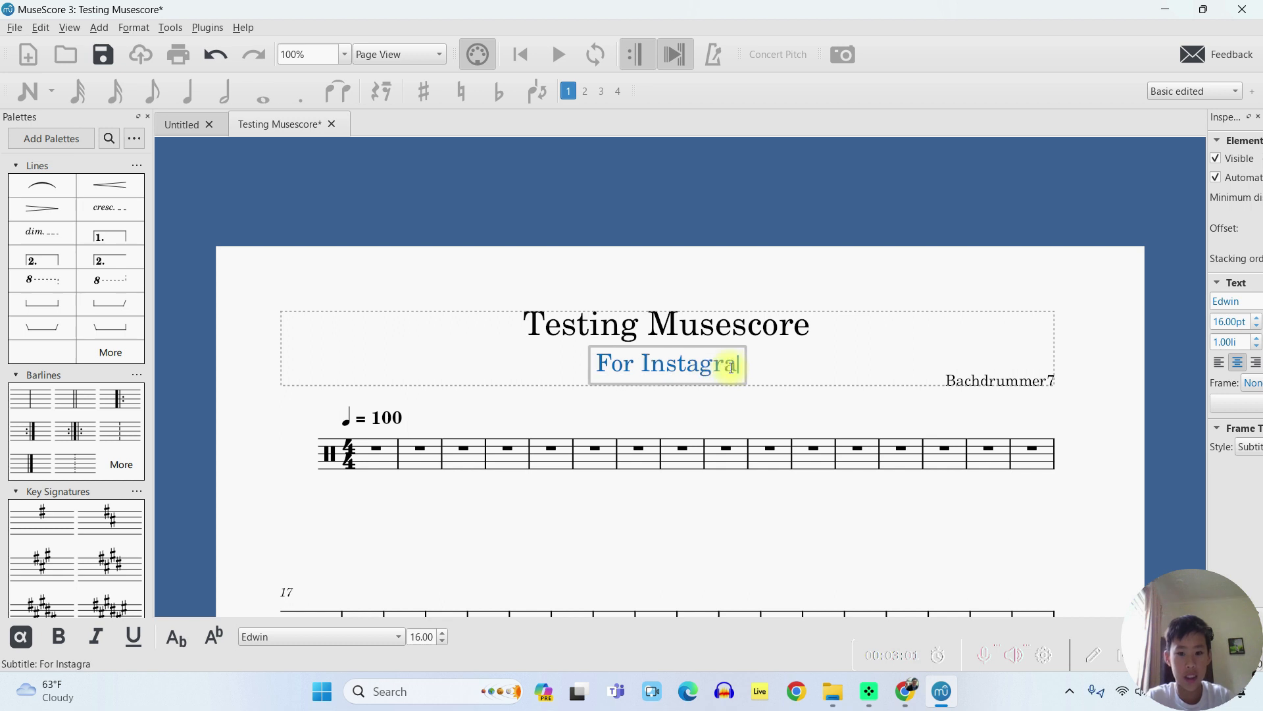
- Change the subtitle back to "For Youtube" and leave text editing with nothing selected
key(BackSpace)
key(BackSpace)
key(BackSpace)
key(BackSpace)
key(BackSpace)
key(BackSpace)
key(BackSpace)
key(BackSpace)
key(BackSpace)
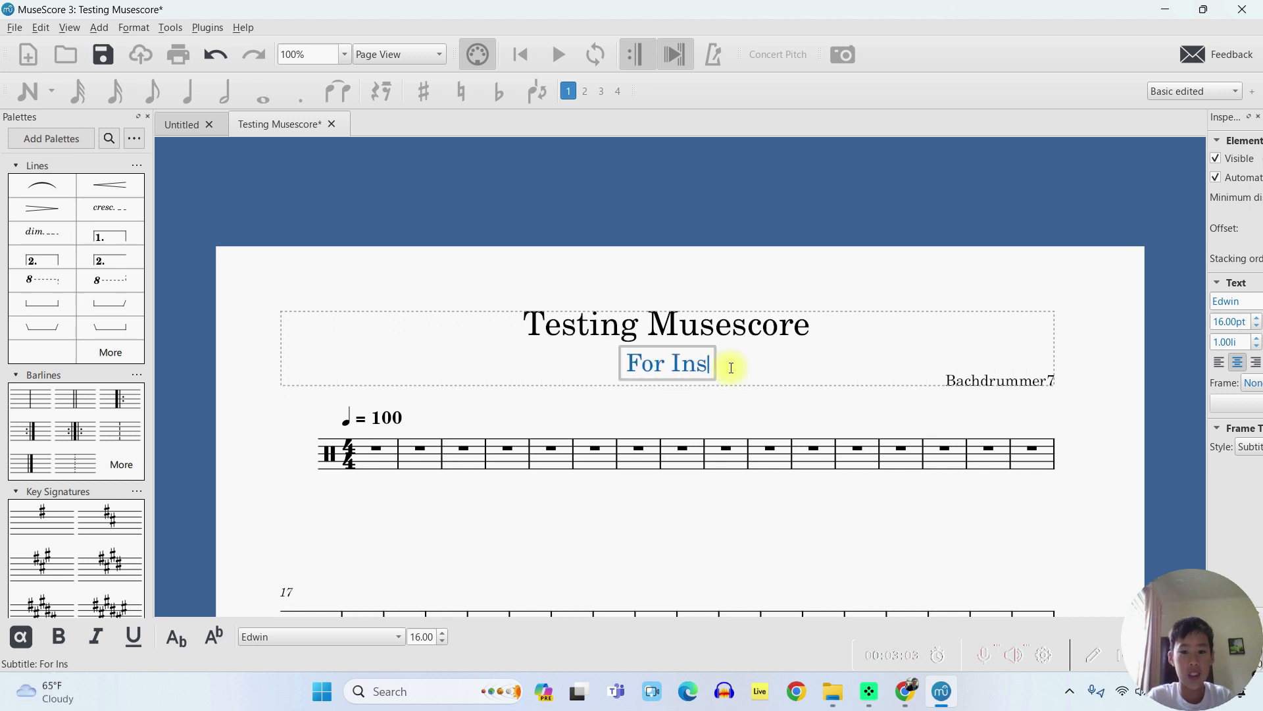
text(Youtube)
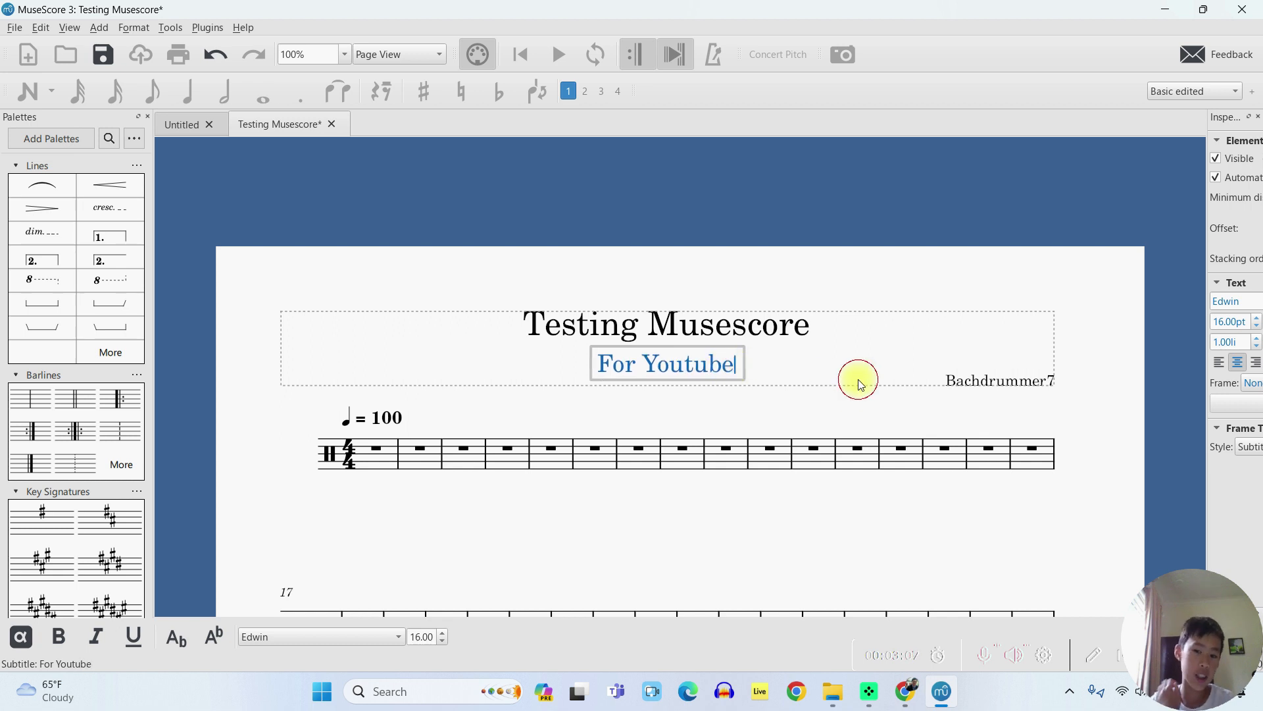
click(831, 392)
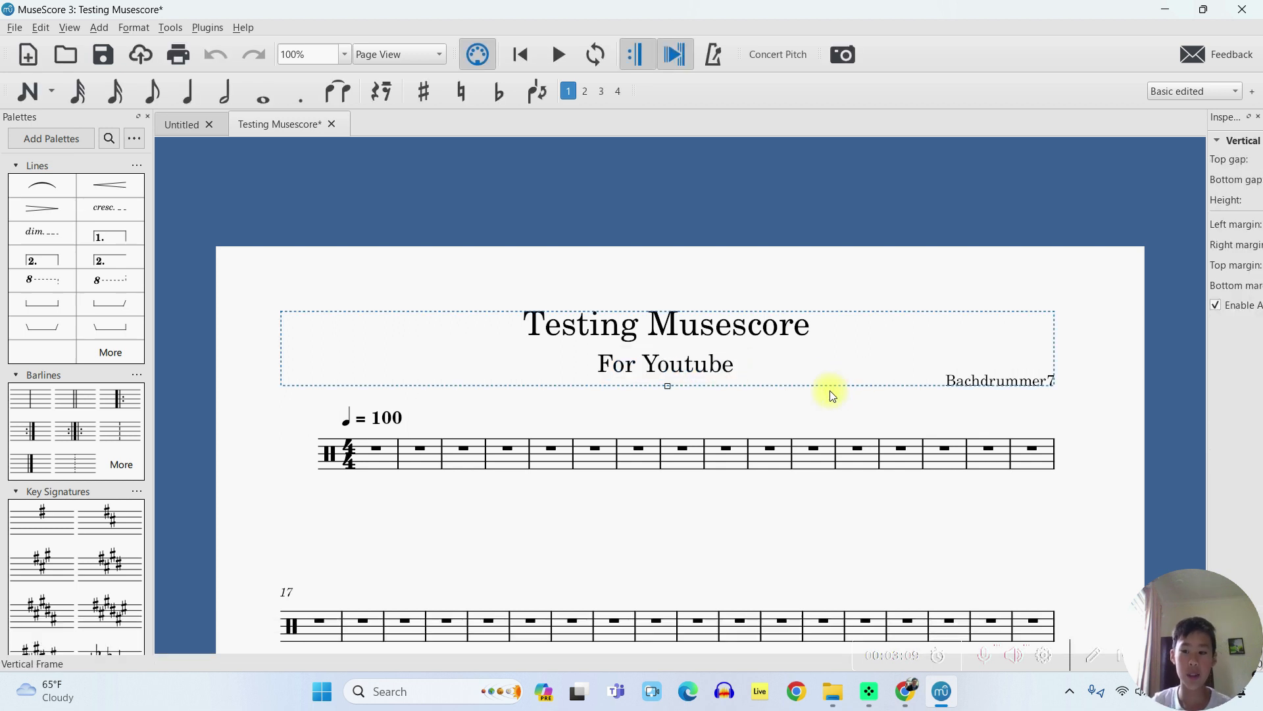
key(Escape)
scroll(474, 380, down, 10)
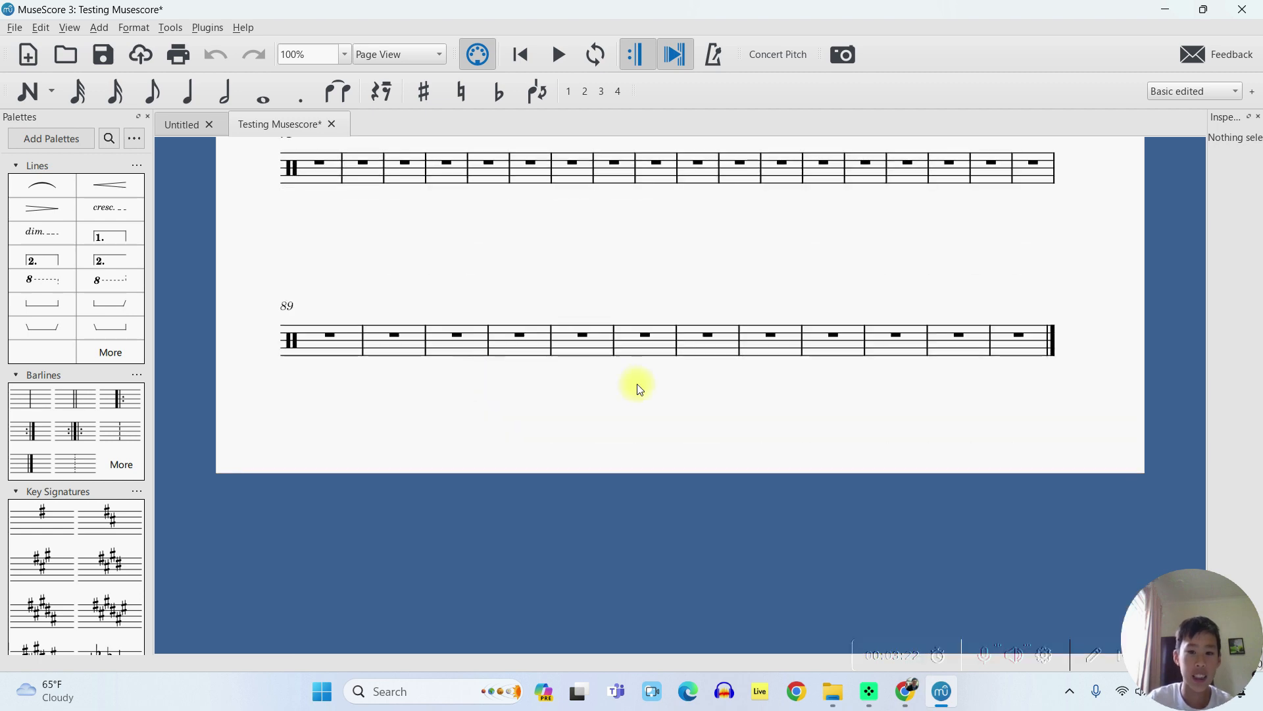
click(660, 350)
scroll(658, 347, up, 10)
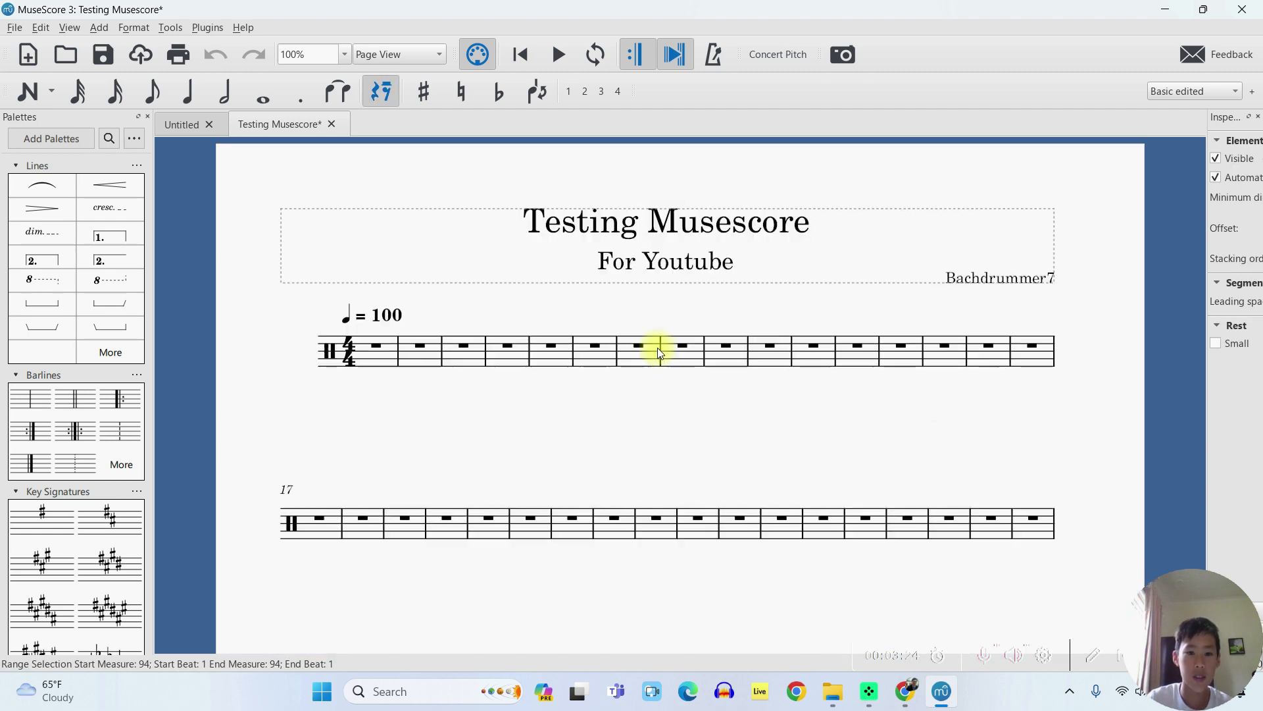
scroll(654, 352, down, 5)
scroll(632, 348, up, 4)
scroll(631, 349, down, 5)
scroll(630, 345, up, 4)
scroll(630, 345, down, 1)
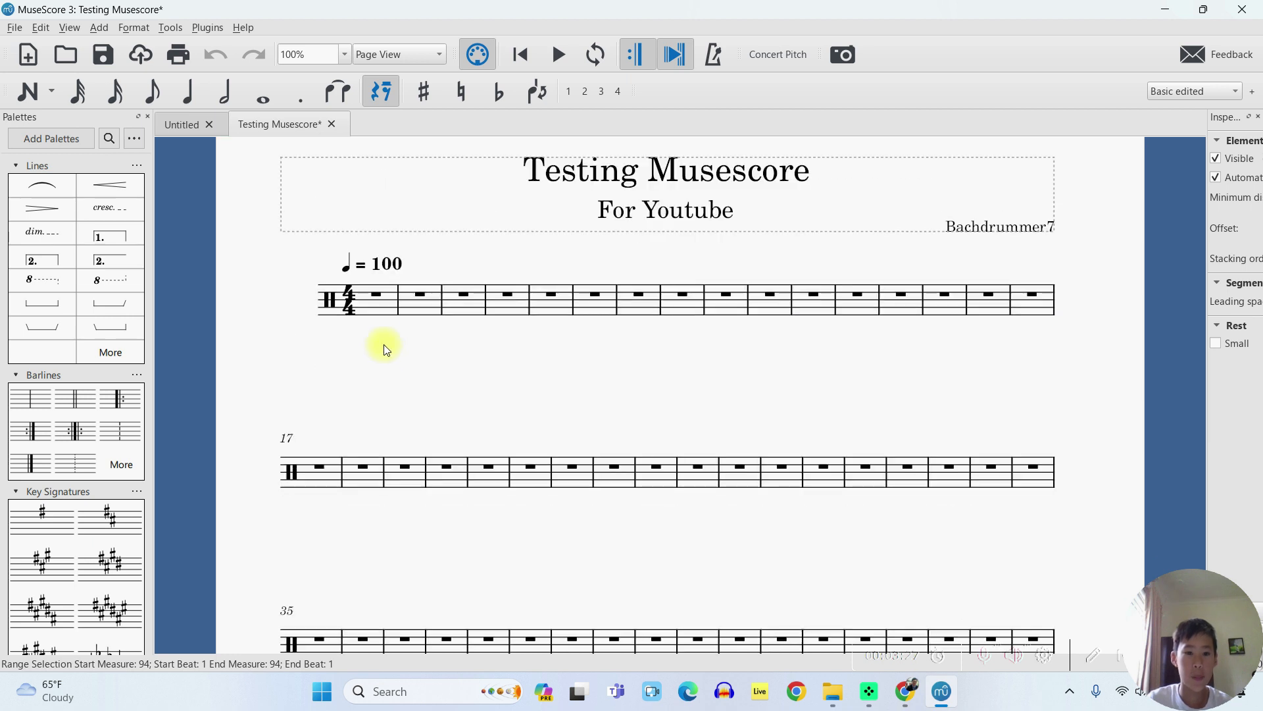
- Select the first measure of the score and start note input there
click(375, 306)
click(559, 389)
click(366, 309)
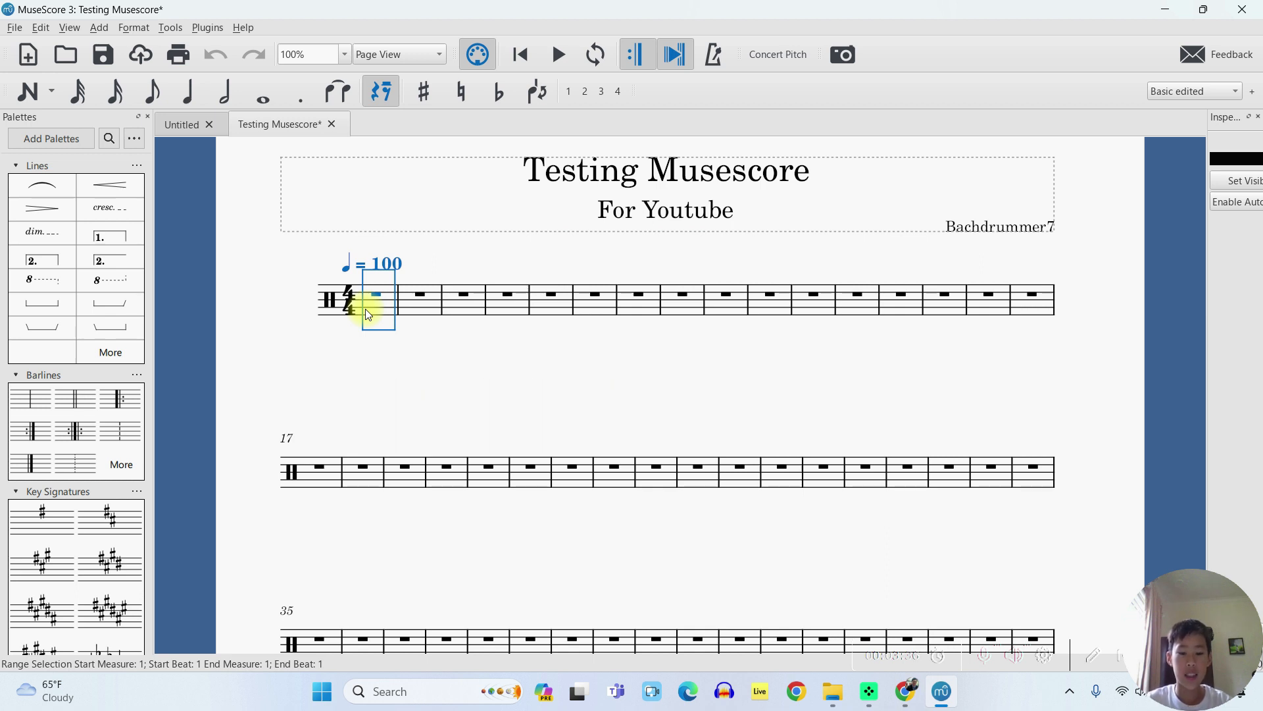
key(n)
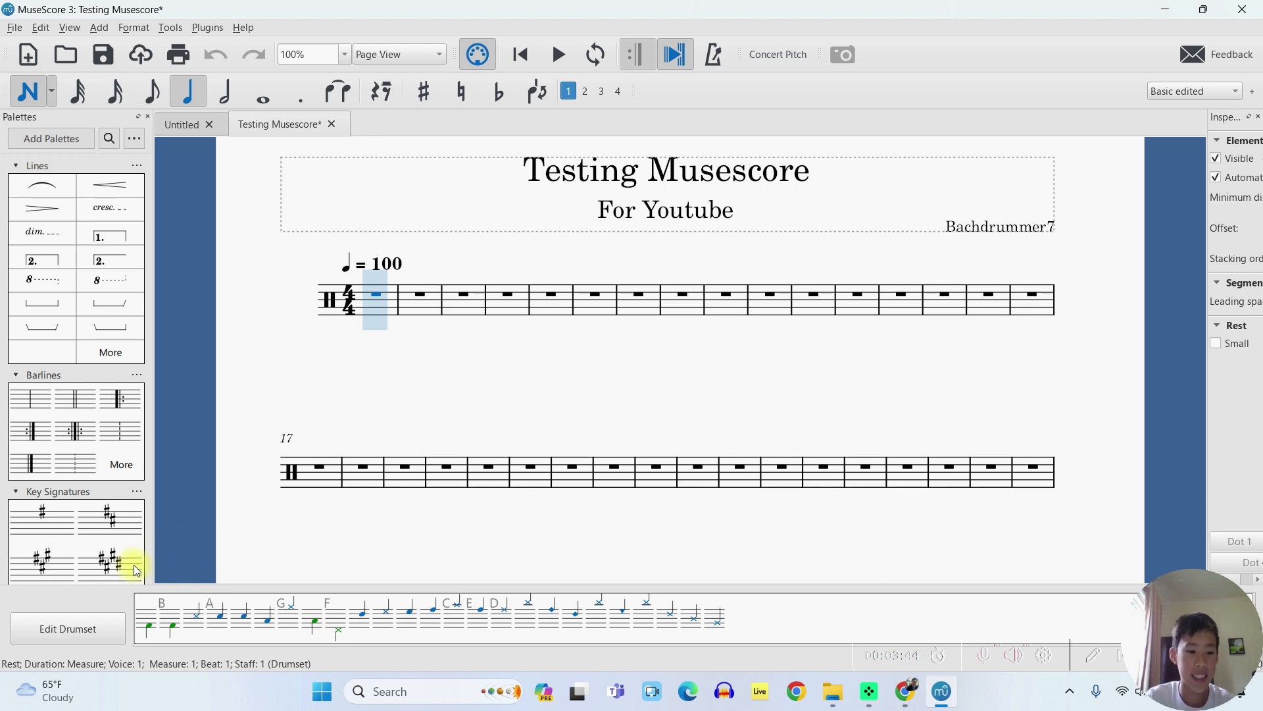
- Open the drumset editor, try a different default voice for Bass Drum 1, and close the editor
click(110, 636)
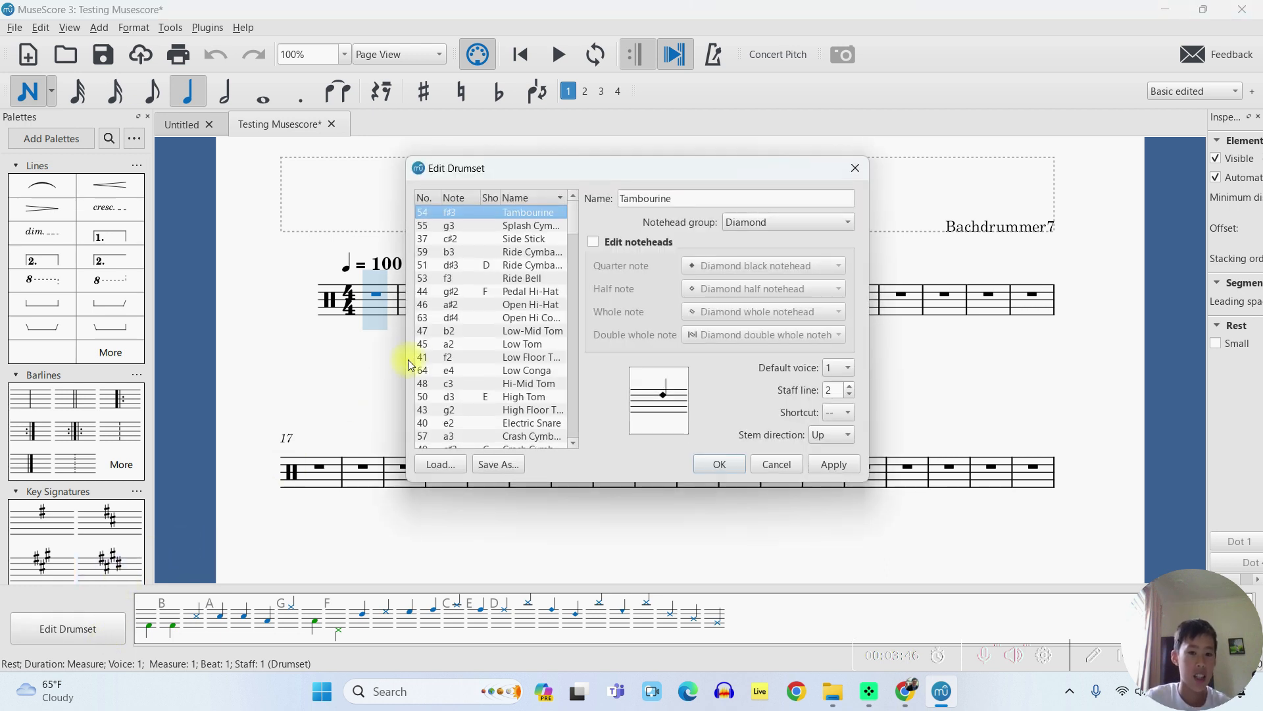
scroll(506, 334, down, 3)
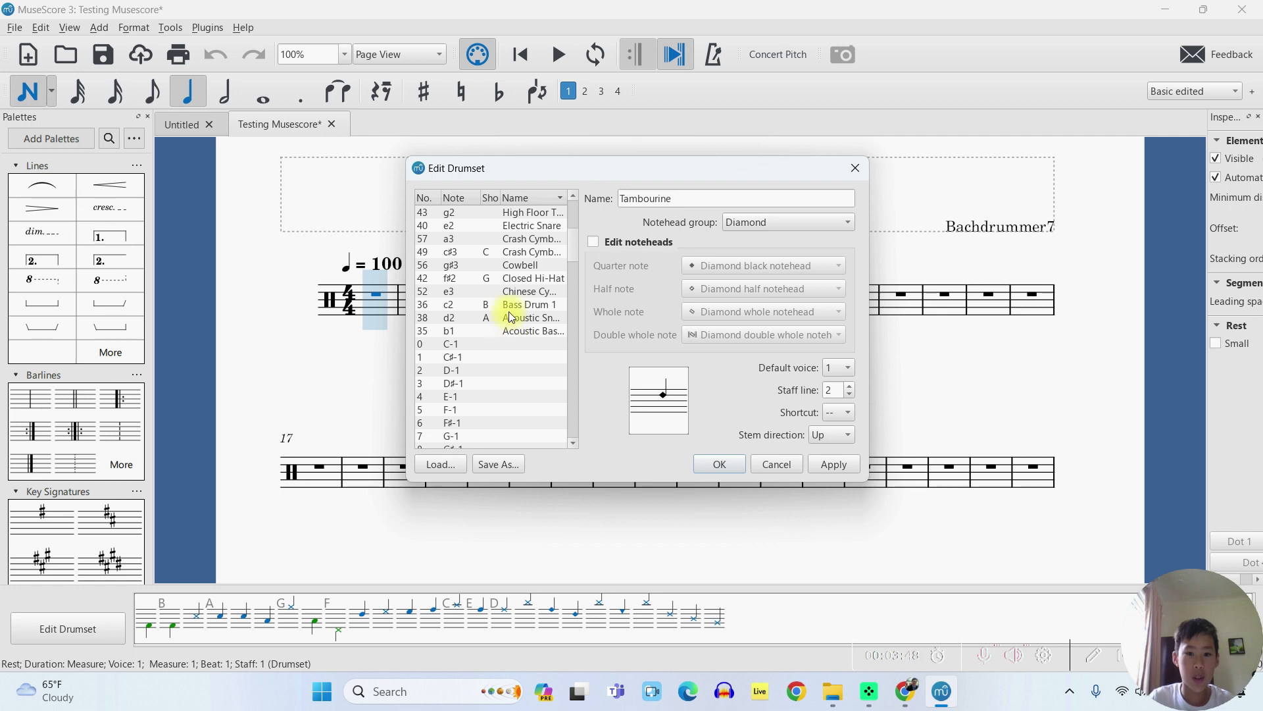
click(508, 306)
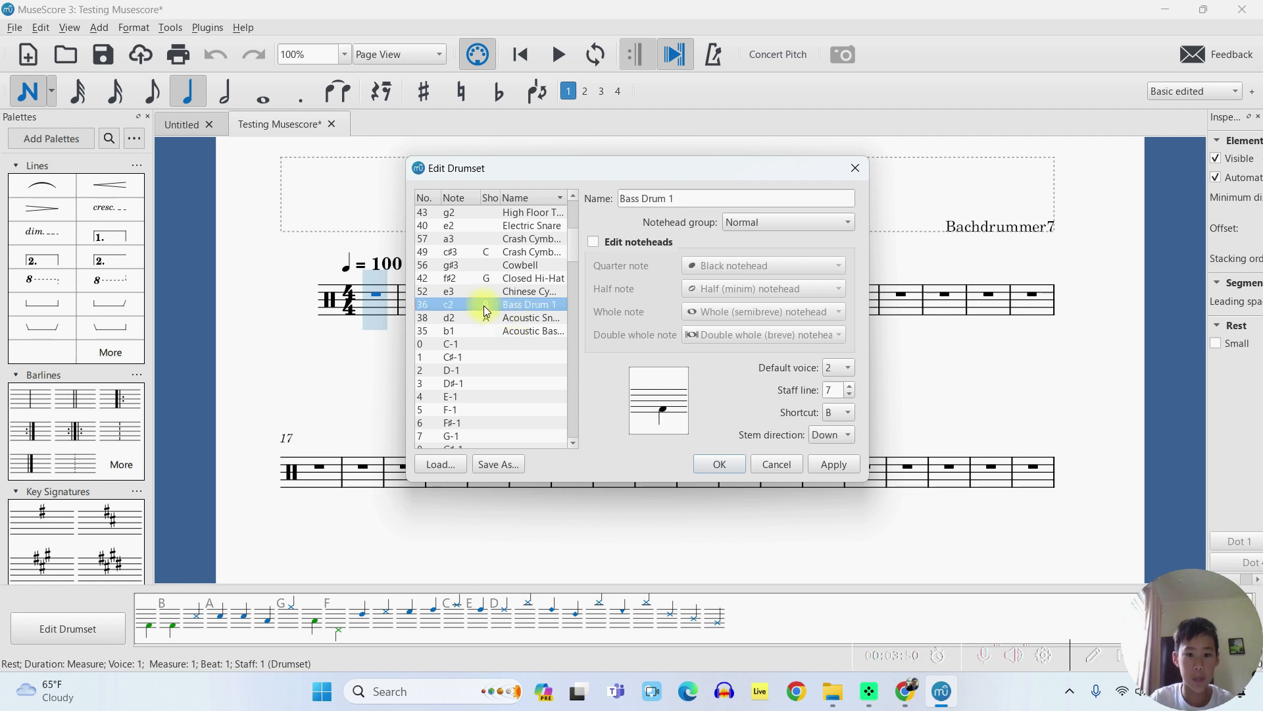
click(828, 364)
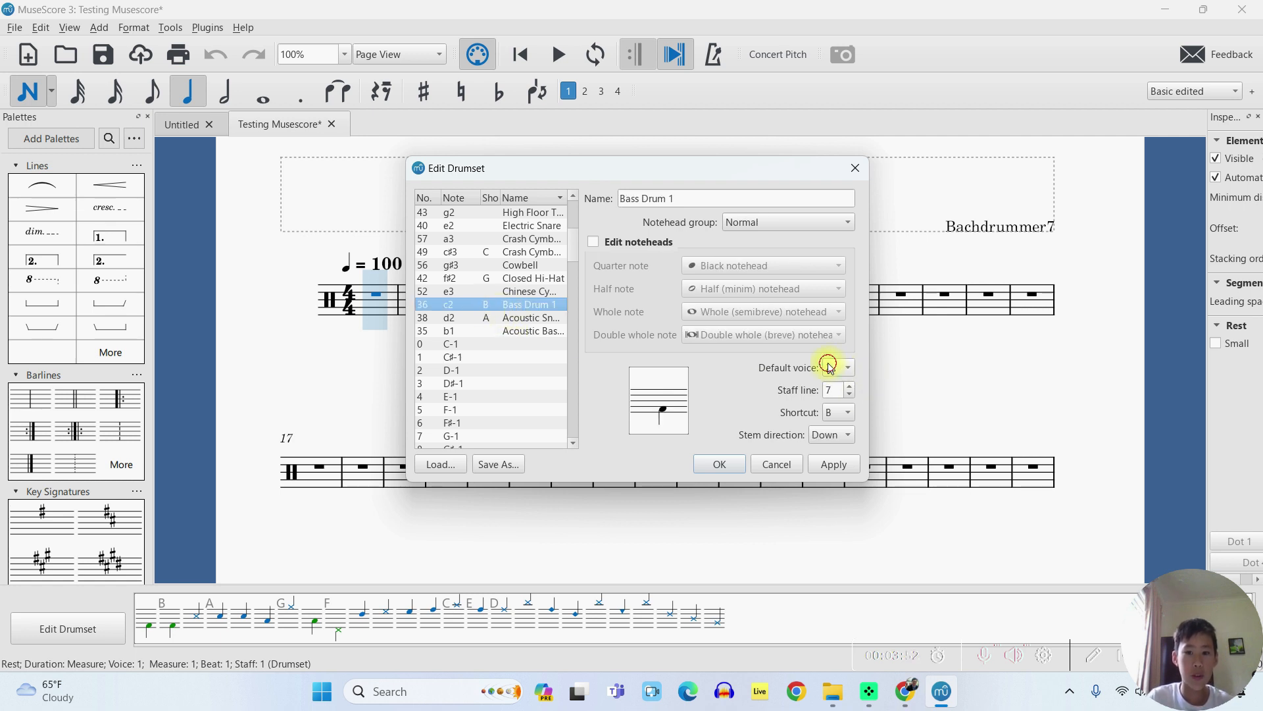
click(837, 352)
click(829, 362)
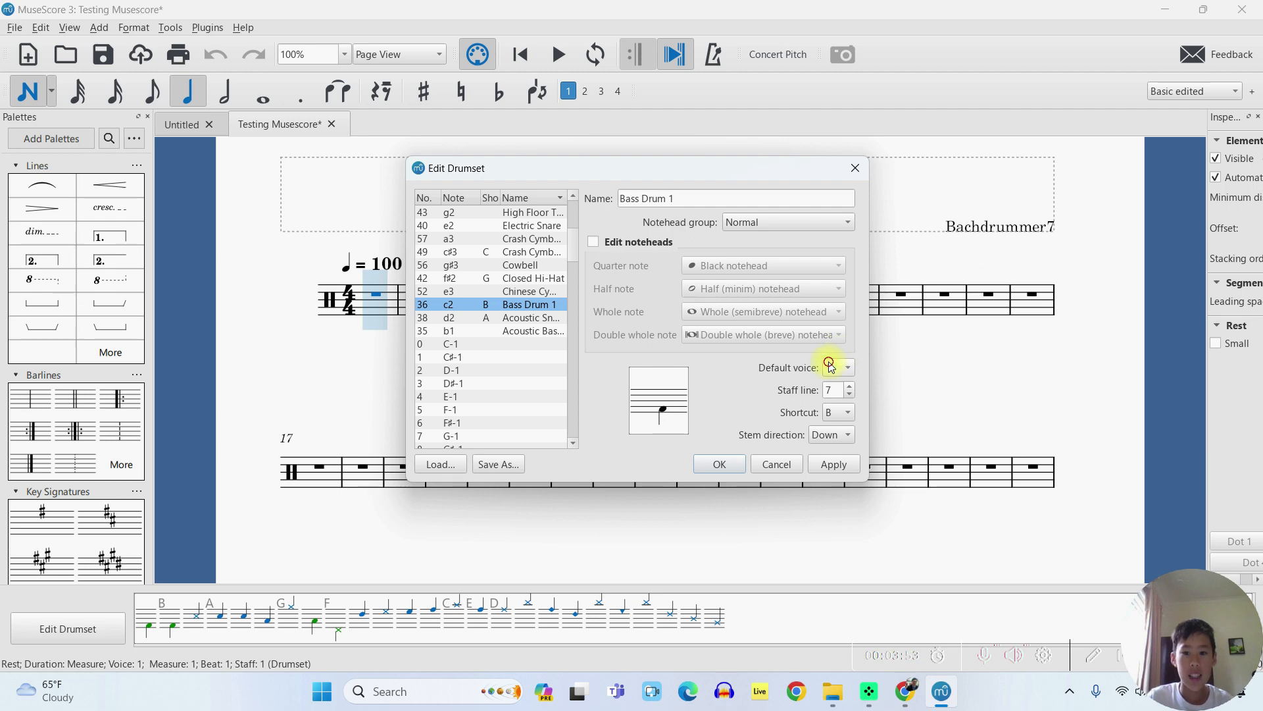
click(719, 464)
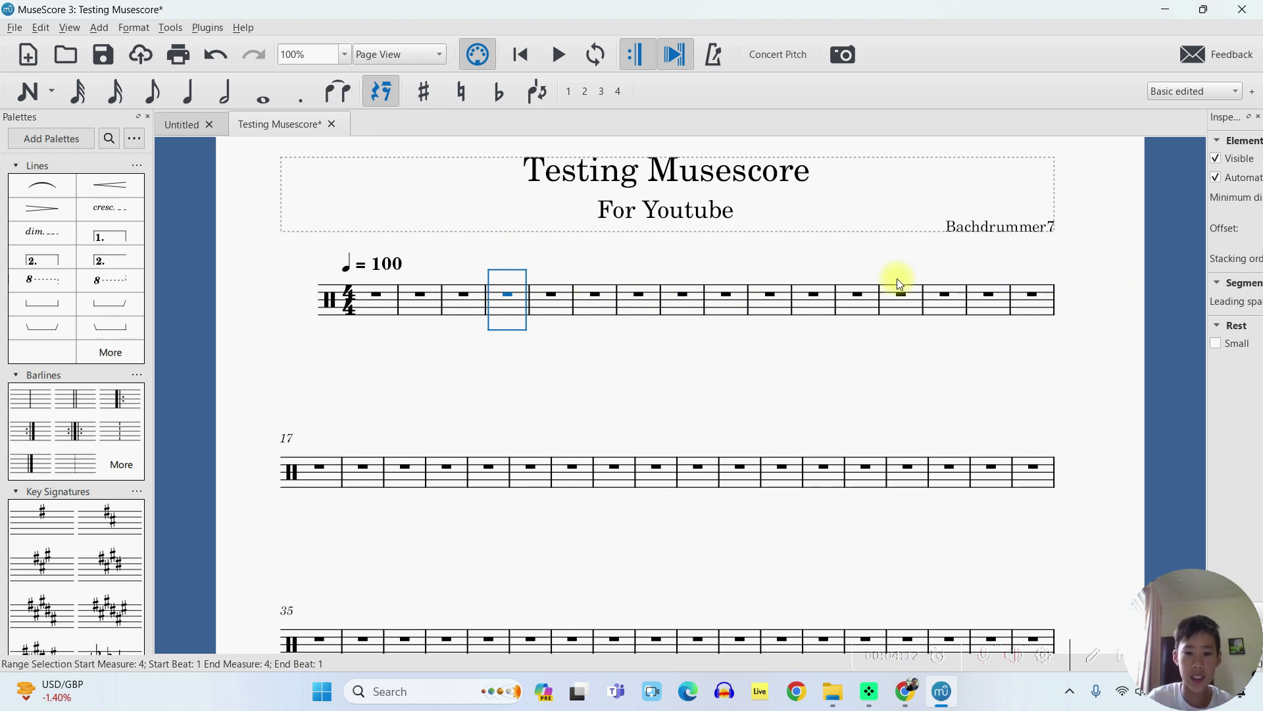
- Add a line break after measure 4 so the first system holds four measures
click(499, 334)
click(510, 317)
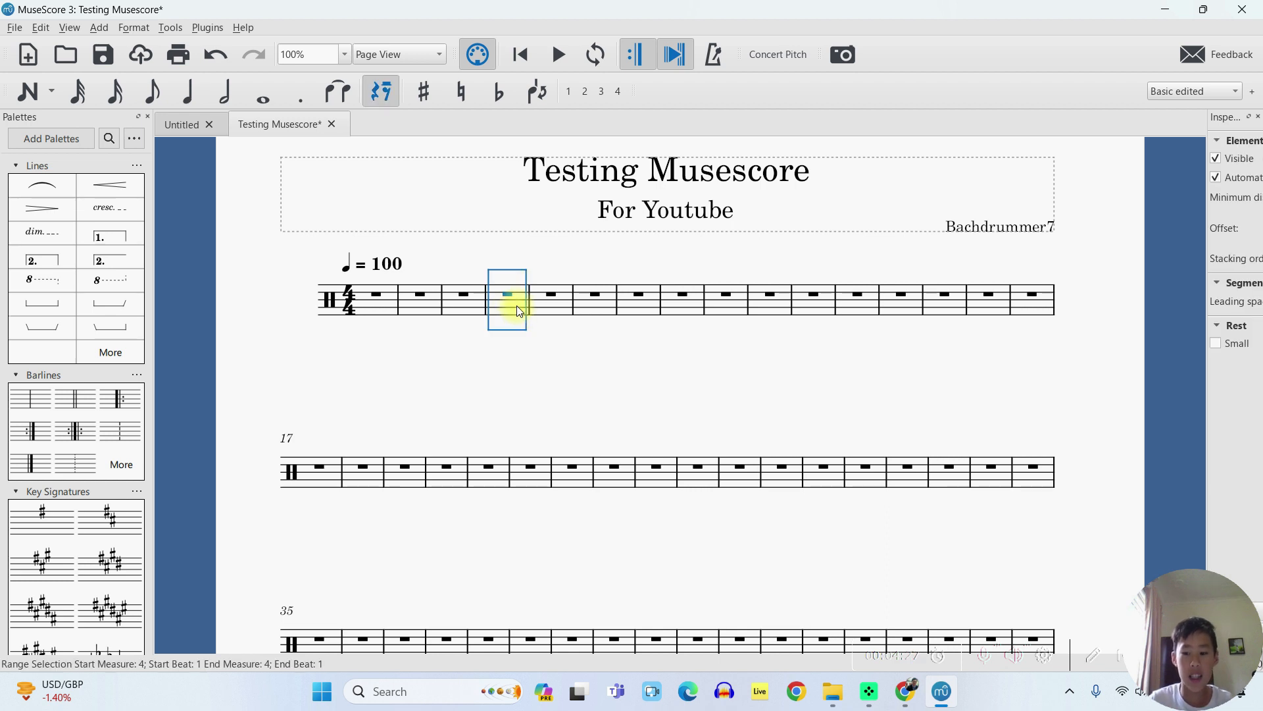
key(Return)
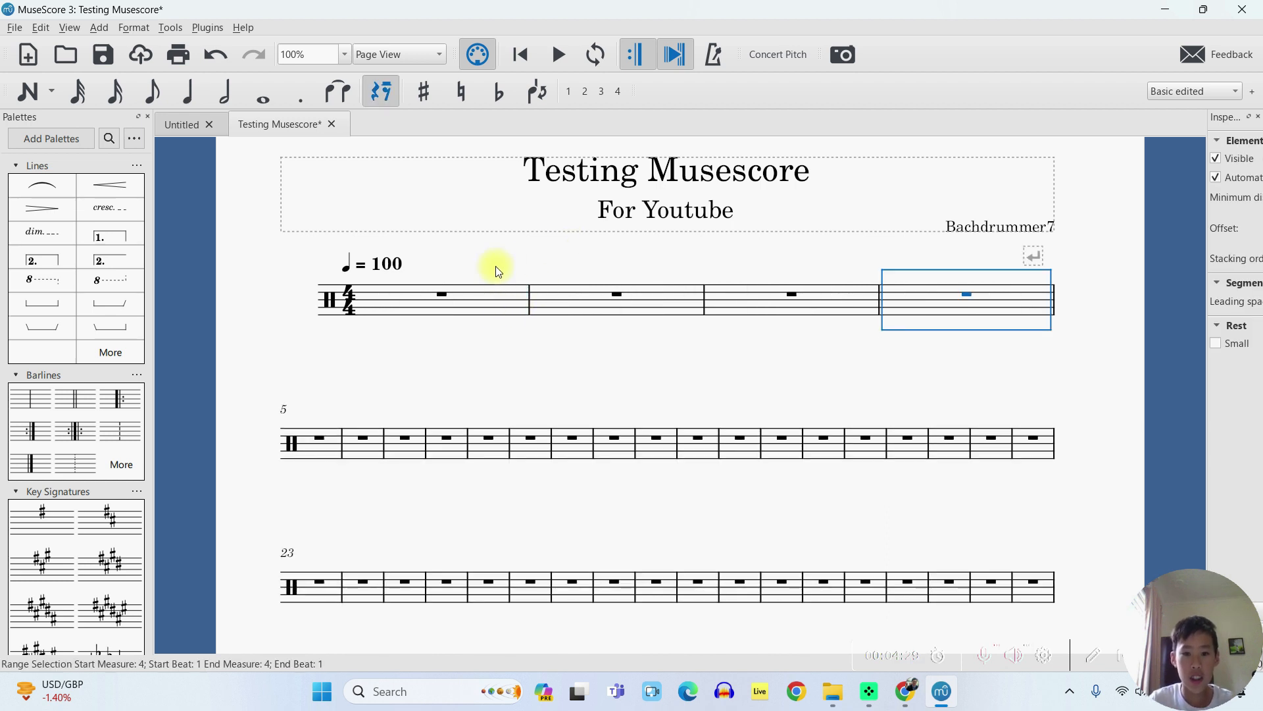
- Go through the four measures of the first system one by one to check the layout
click(477, 290)
click(661, 322)
click(757, 297)
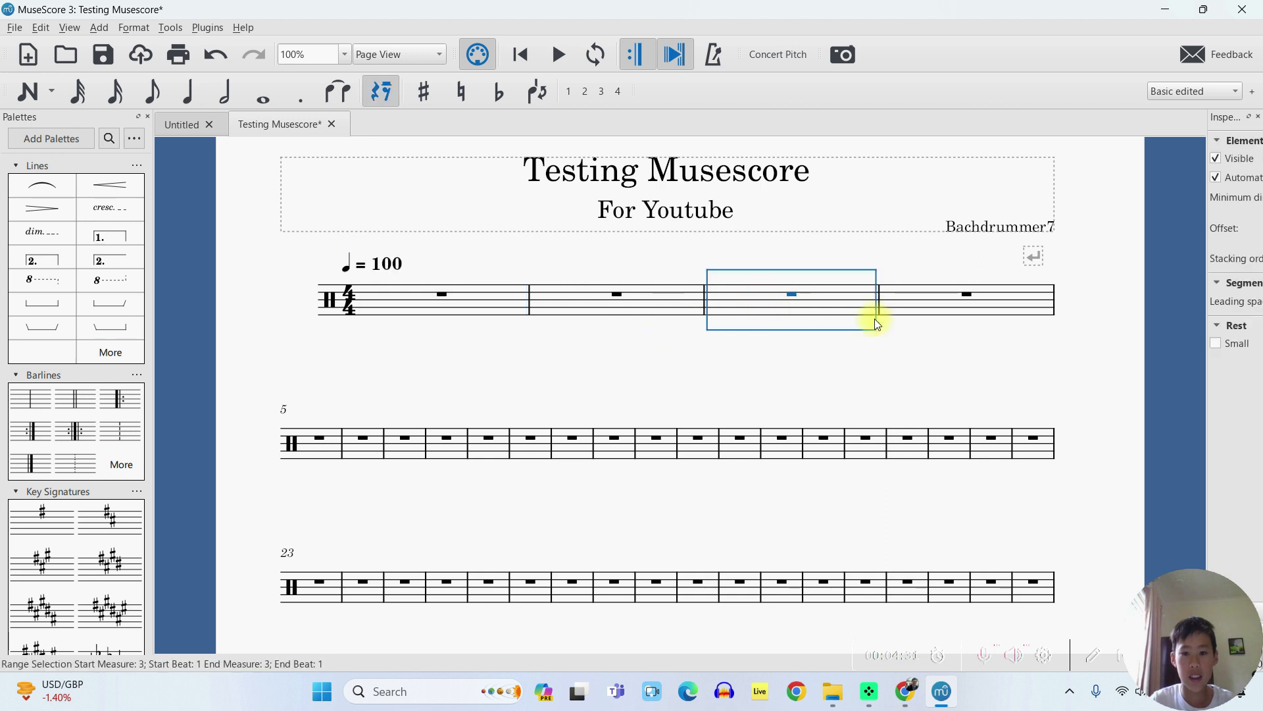
click(944, 307)
click(733, 301)
click(630, 296)
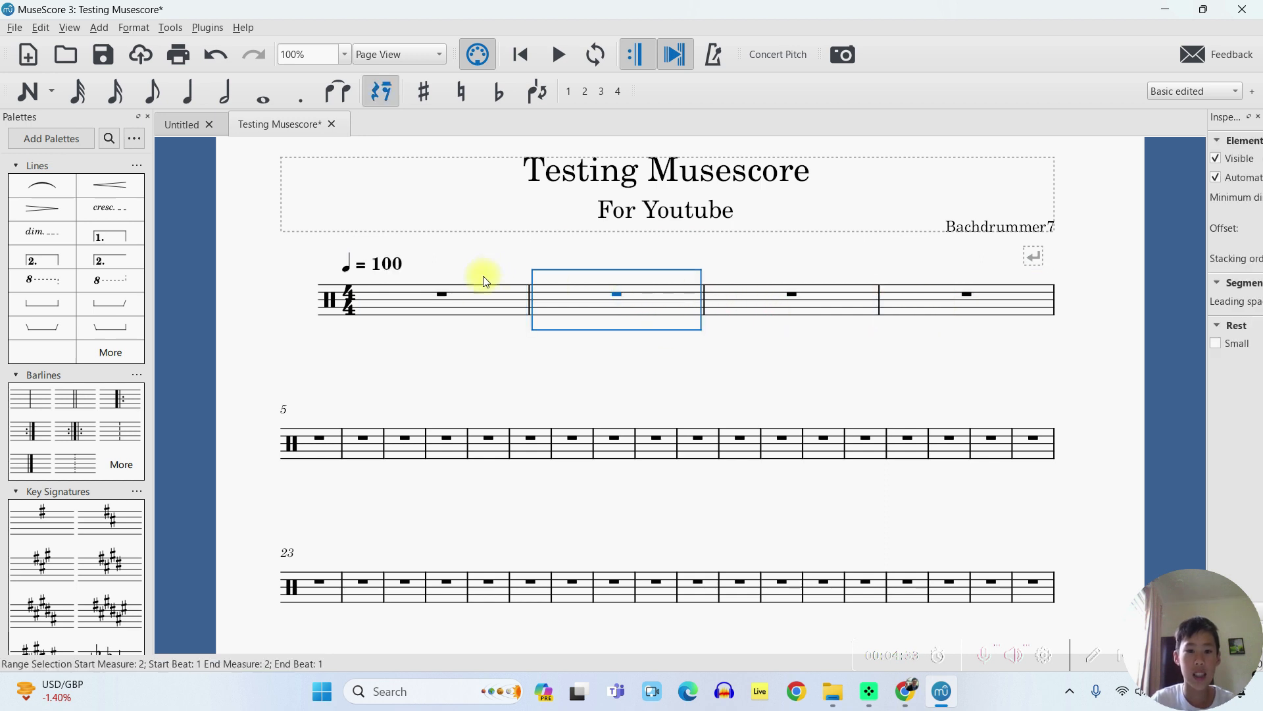
click(505, 306)
- Insert eight extra measures before the final measure at the end of the score
scroll(803, 403, down, 15)
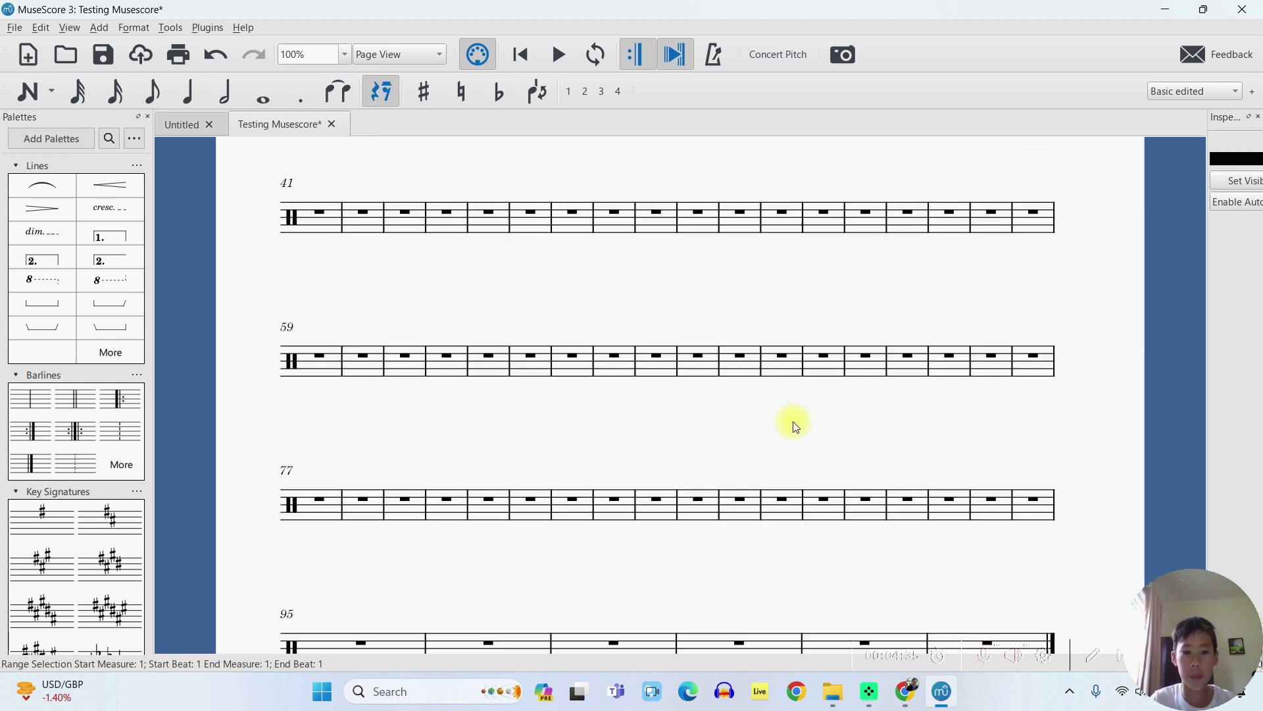
click(951, 397)
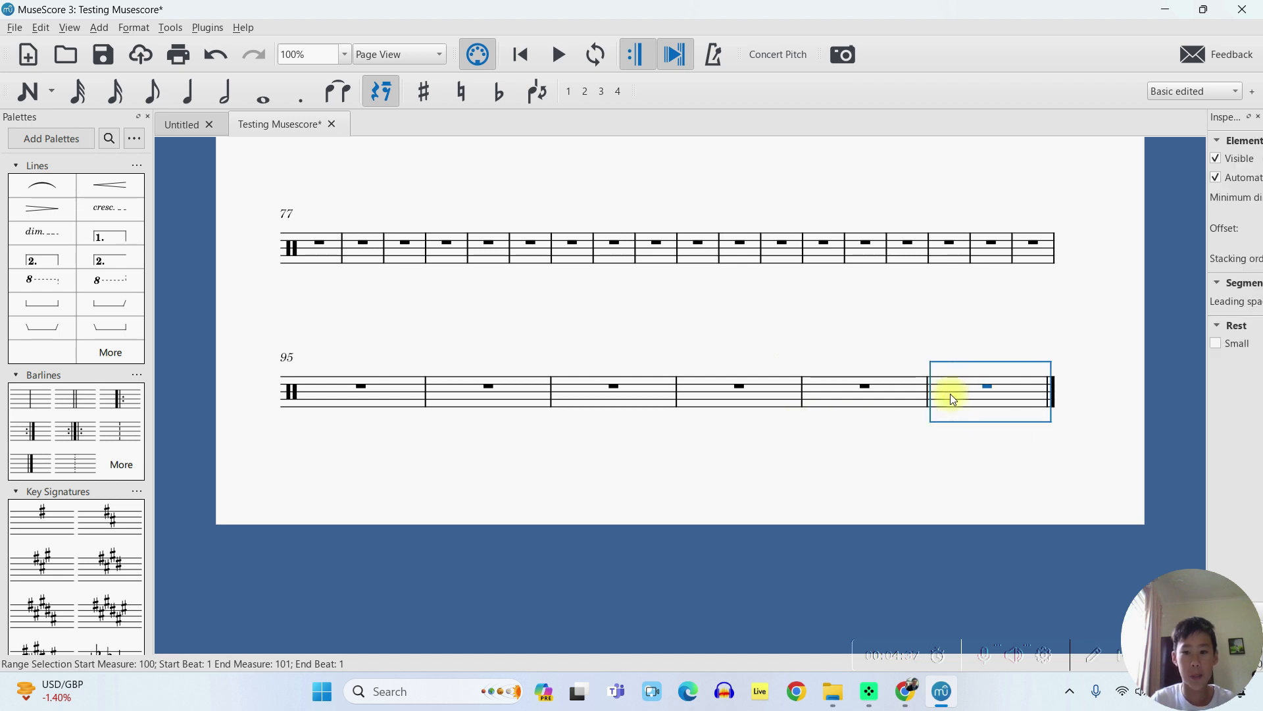
click(874, 400)
click(713, 390)
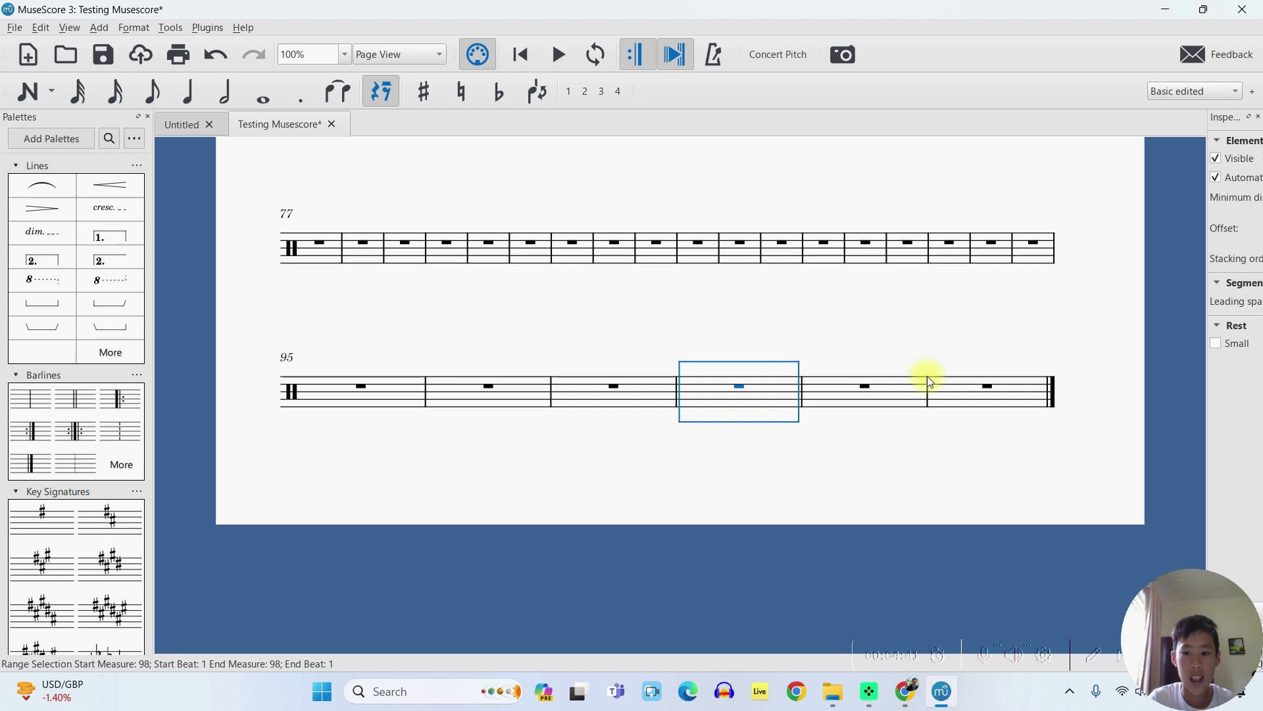
click(1027, 403)
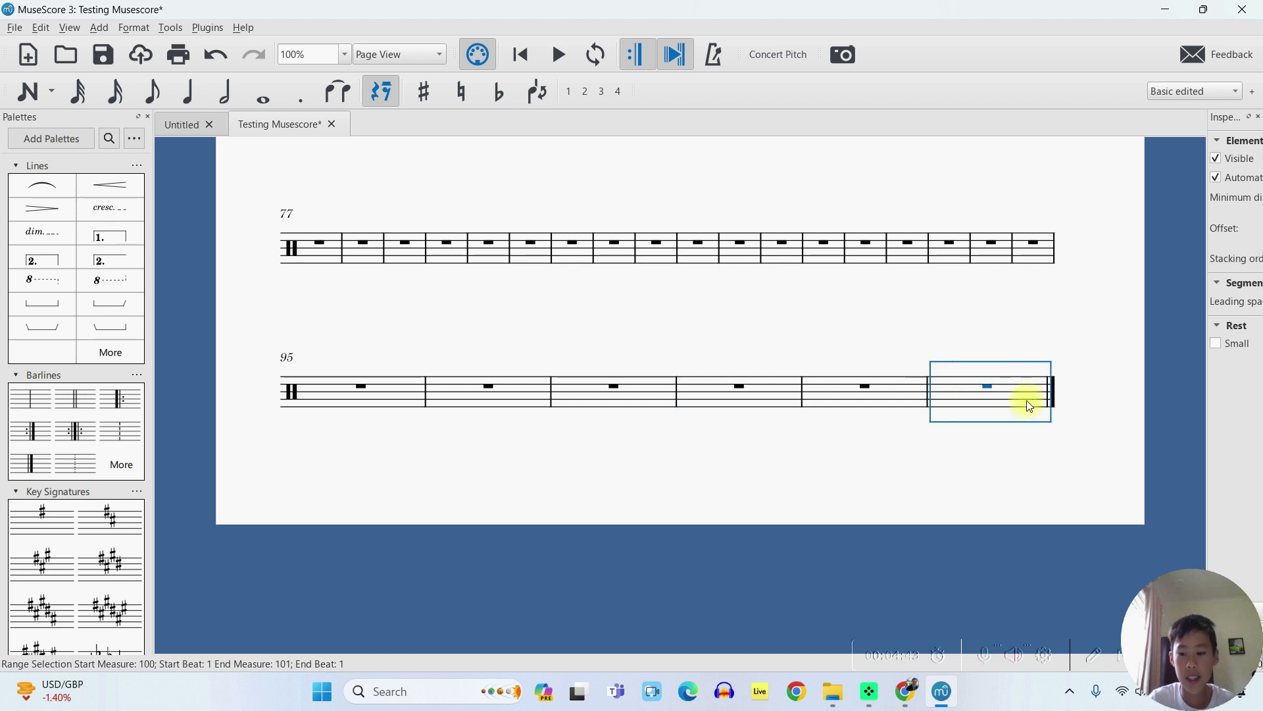
key(Insert)
key(Insert)
key(Insert)
key(Insert)
key(Insert)
key(Insert)
key(Insert)
key(Insert)
scroll(987, 327, up, 1)
scroll(990, 301, up, 5)
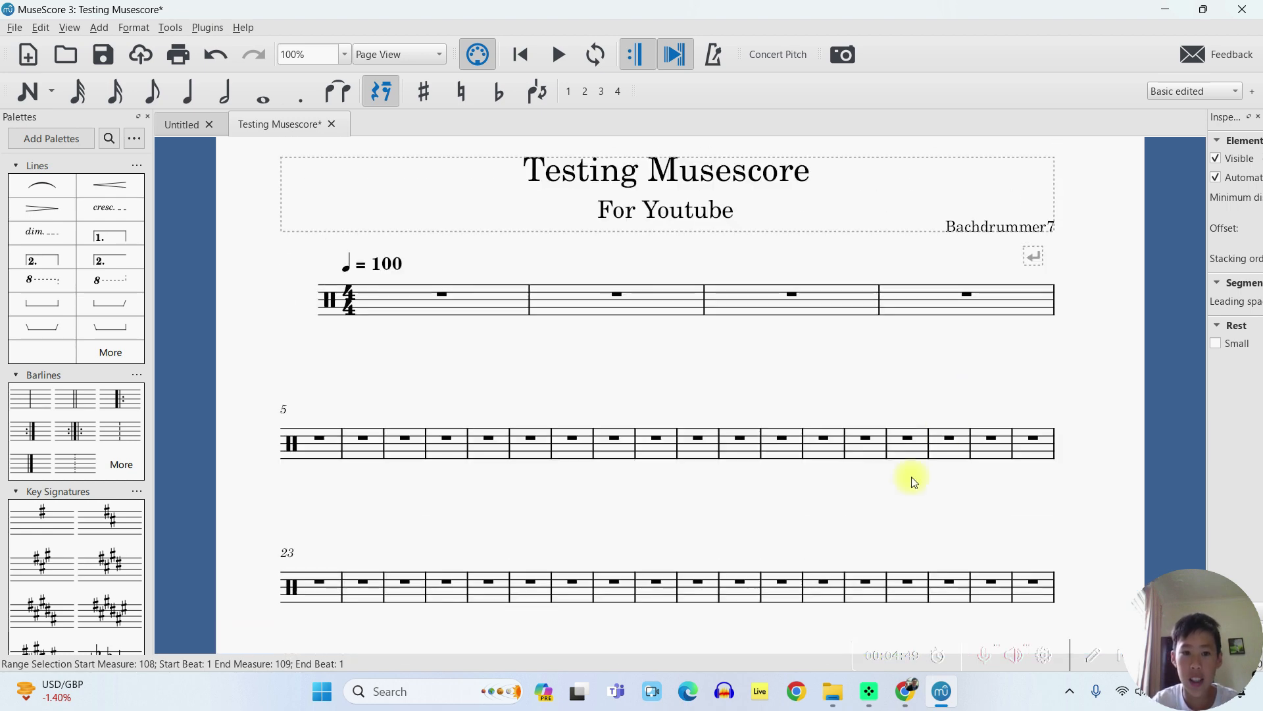
- Start note input at measure 1 with the eighth-note duration, undoing any stray note placed there
click(507, 310)
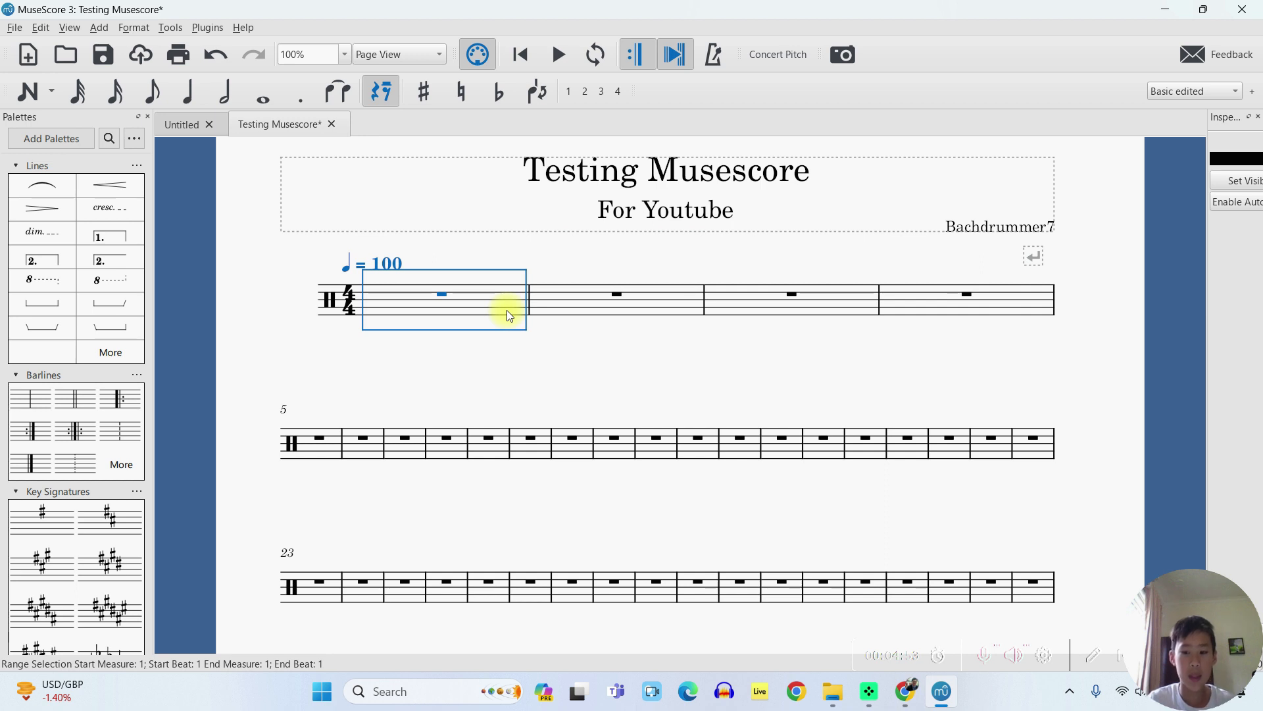
key(n)
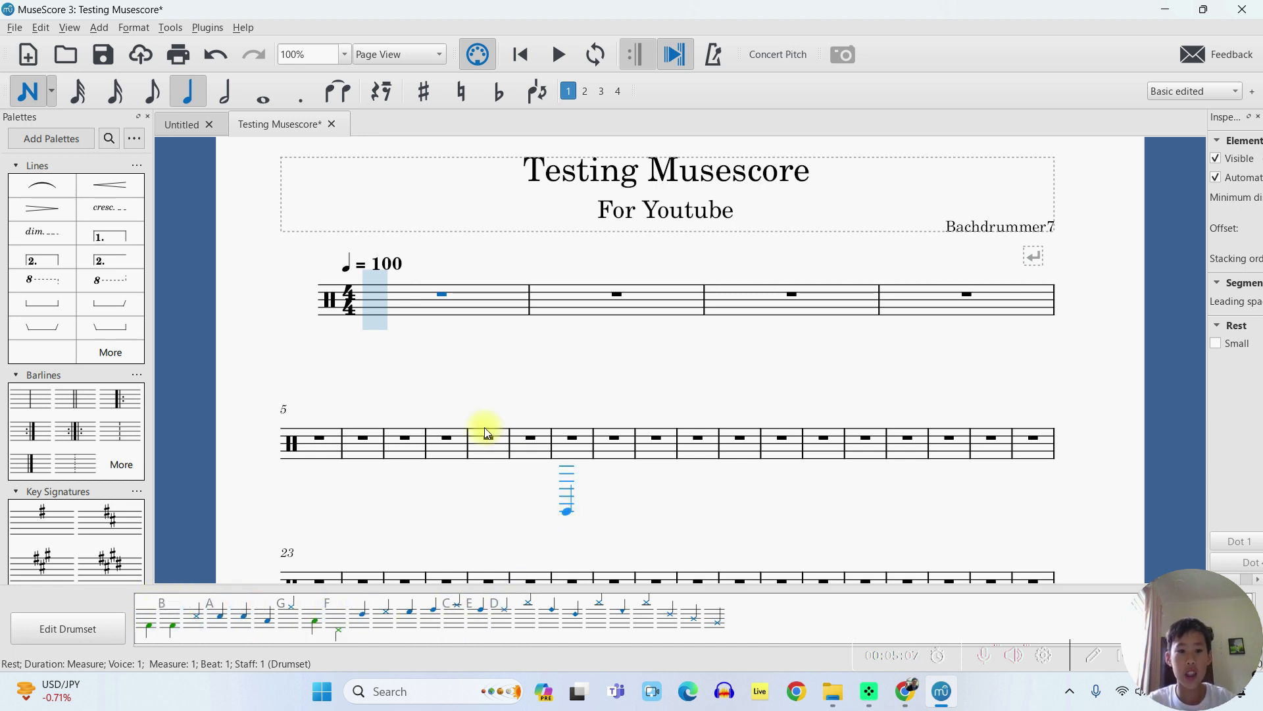
key(Escape)
click(402, 306)
key(n)
key(4)
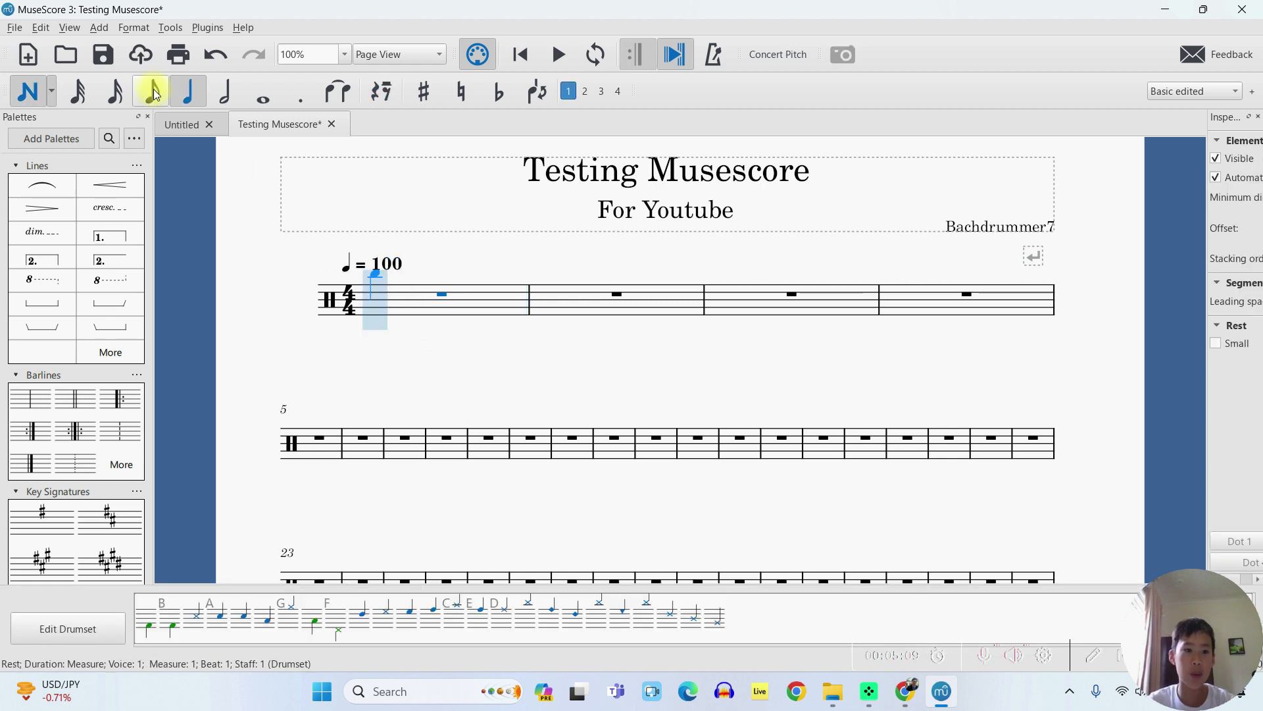
click(439, 301)
key(ctrl+z)
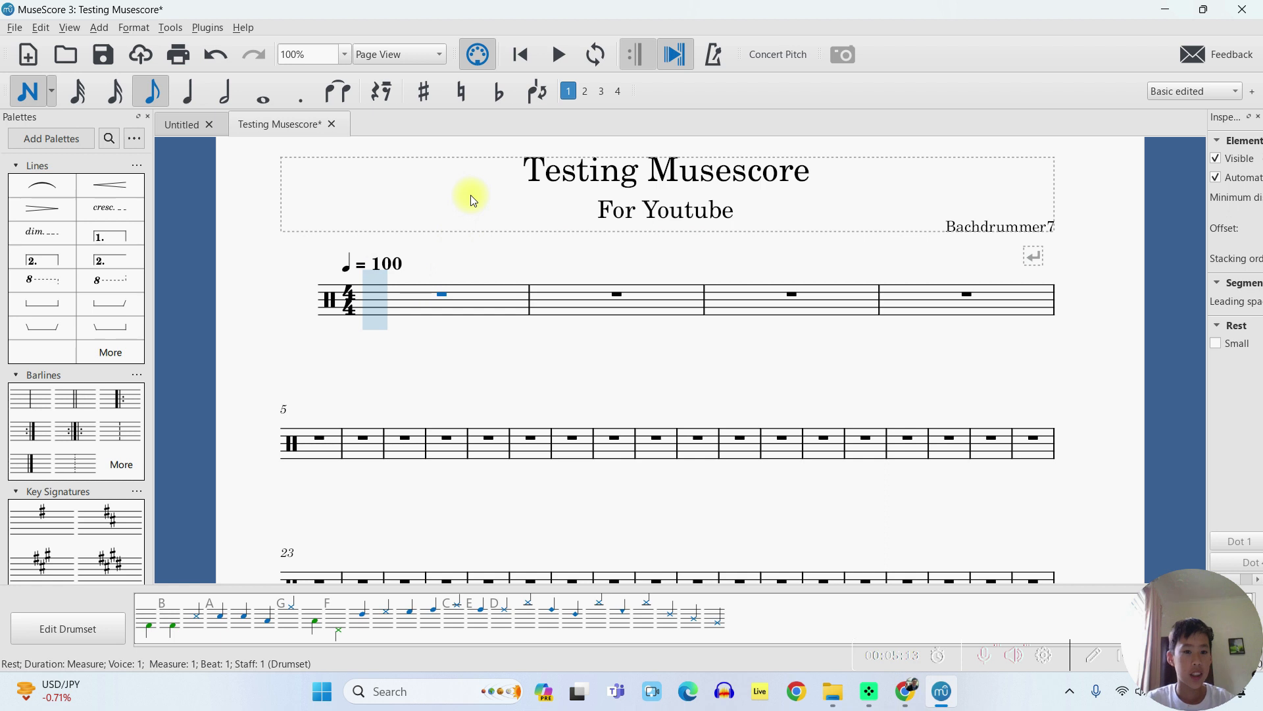
- Try an eighth-note groove in measure 1: closed hi-hats with bass drum on beats 1 and 3 and snare on beat 2 and after beat 4
key(g)
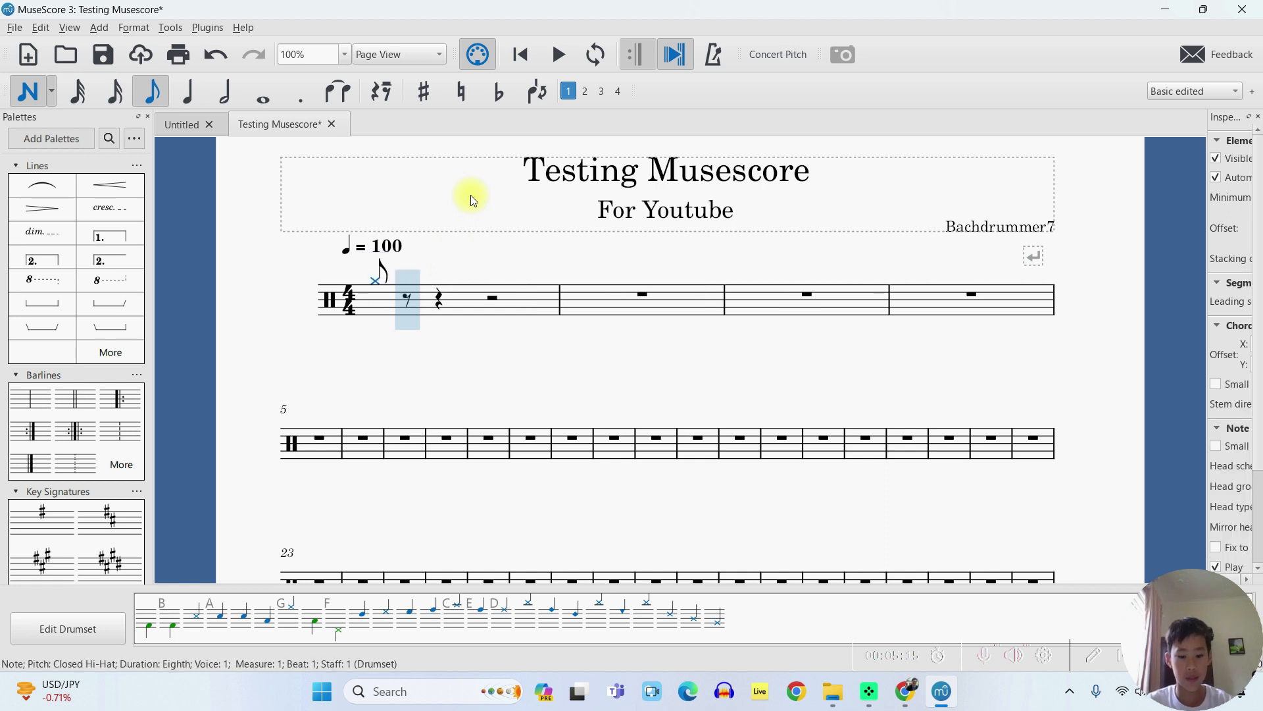
key(shift+b)
key(g)
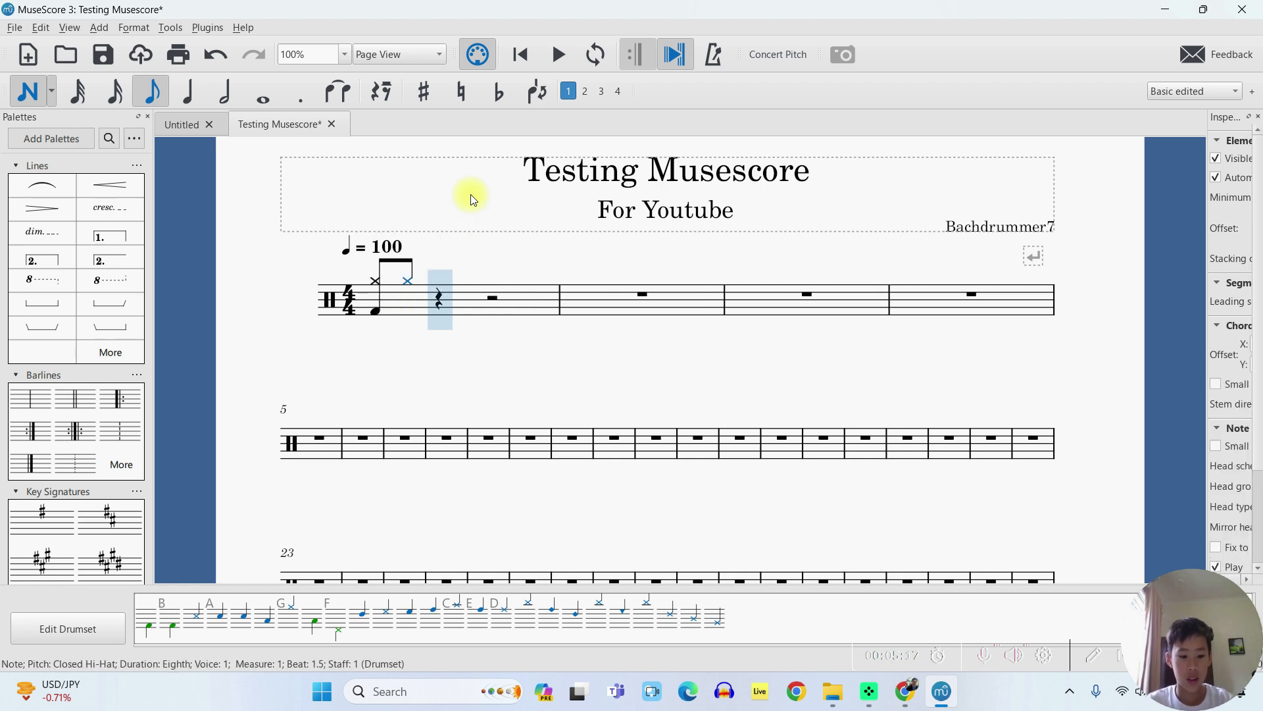
key(g)
key(shift+a)
key(g)
key(g)
key(shift+b)
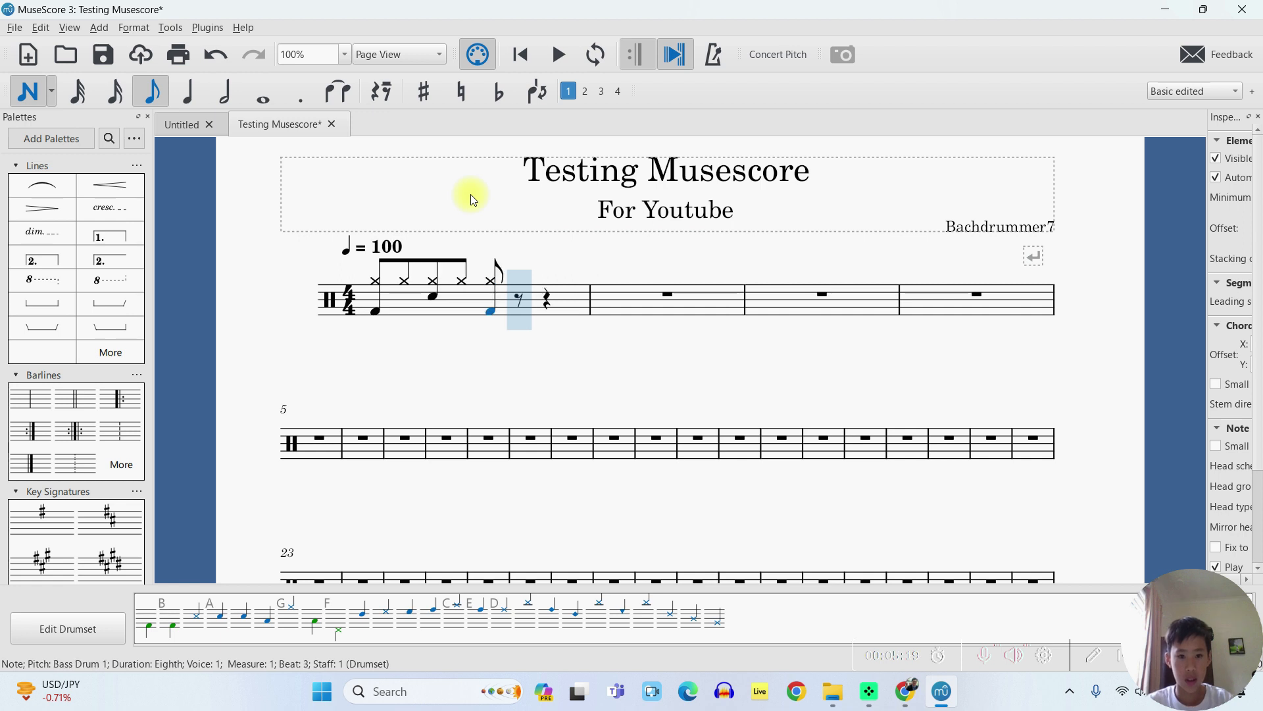
key(g)
key(g)
key(a)
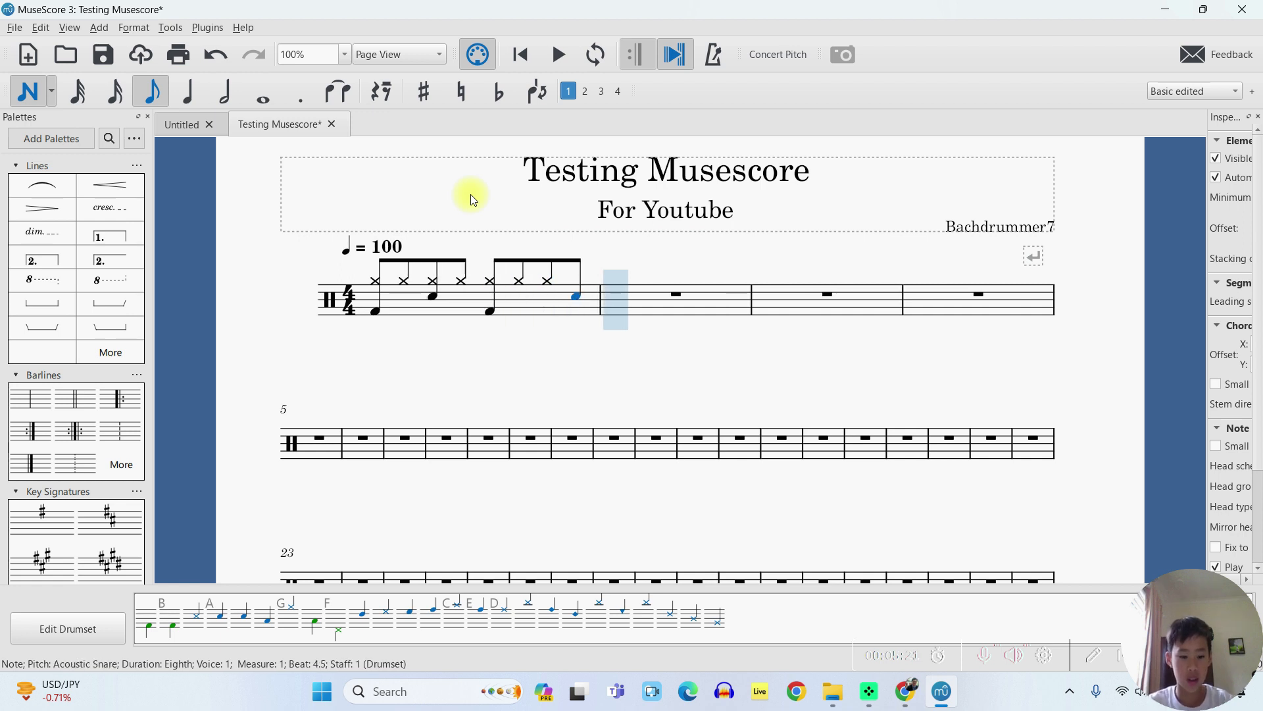
- Undo all the drum notes entered in measure 1
key(ctrl+z)
key(ctrl+z)
key(ctrl+z)
key(ctrl+z)
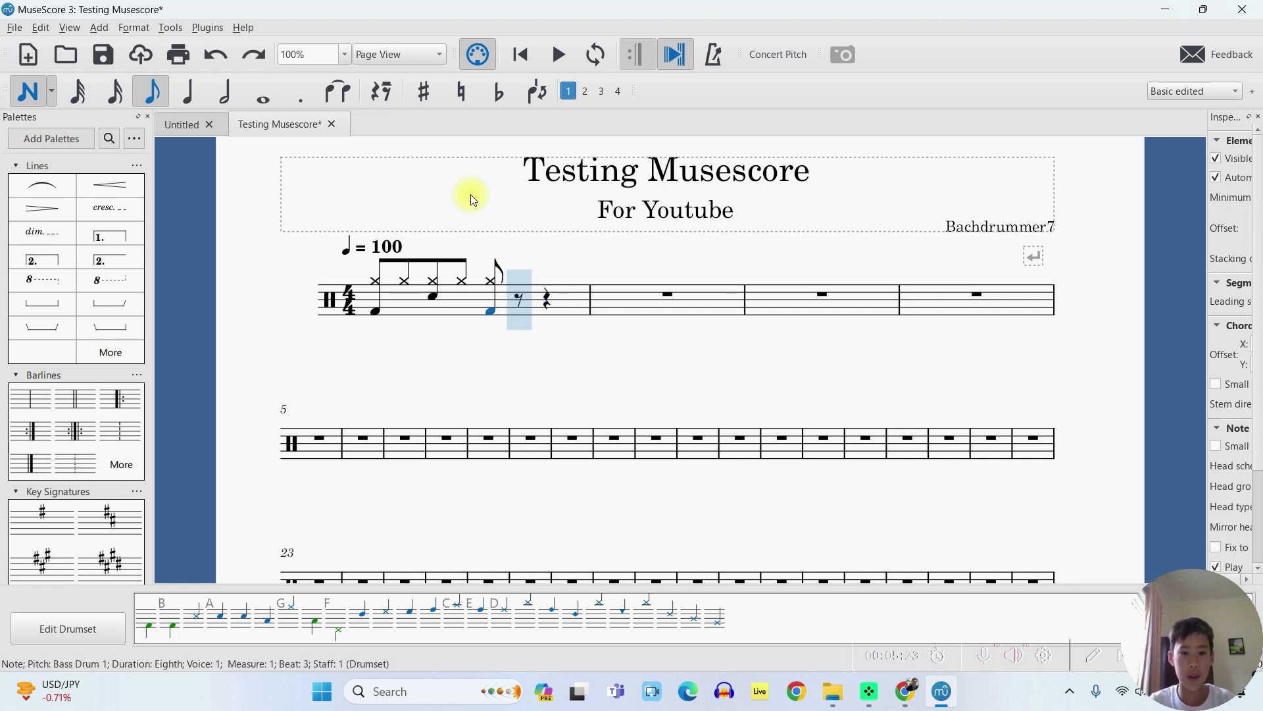
key(ctrl+z)
key(ctrl+z)
key(ctrl+z)
key(ctrl+z)
key(ctrl+z)
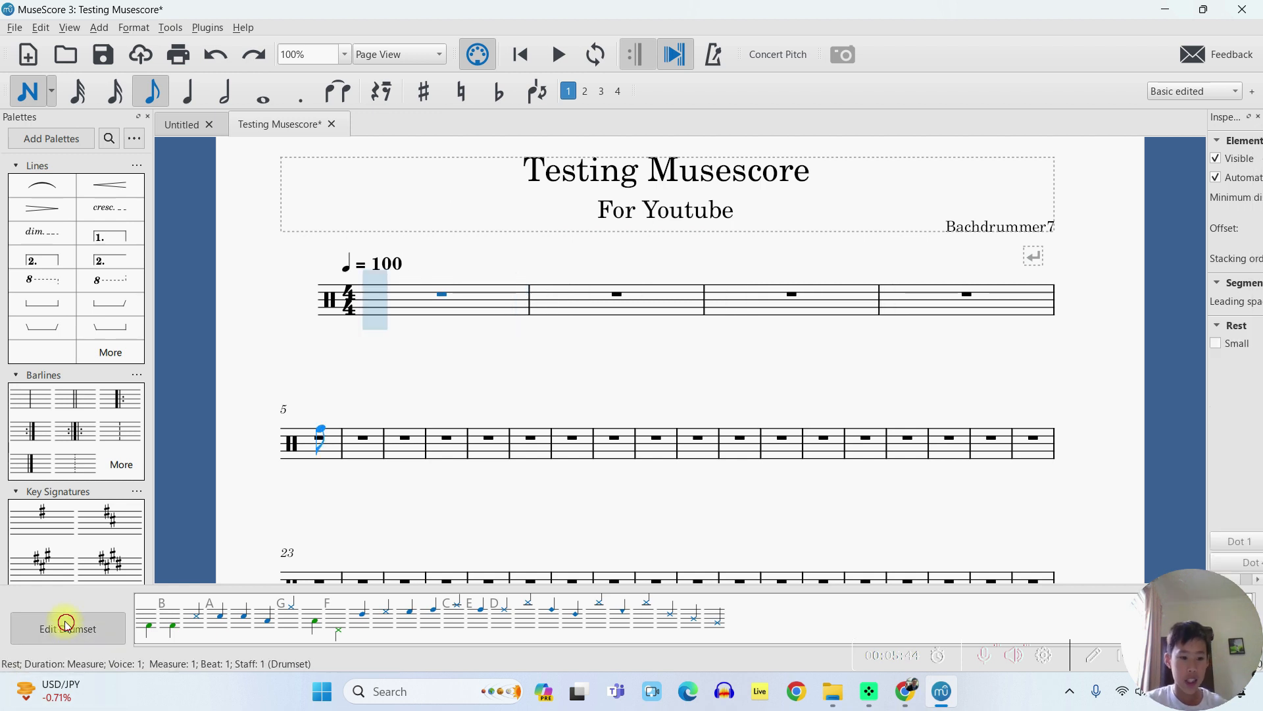
- Set the default voice of Bass Drum 1 to 1 in the drumset editor and accept the change
click(65, 623)
scroll(525, 397, down, 5)
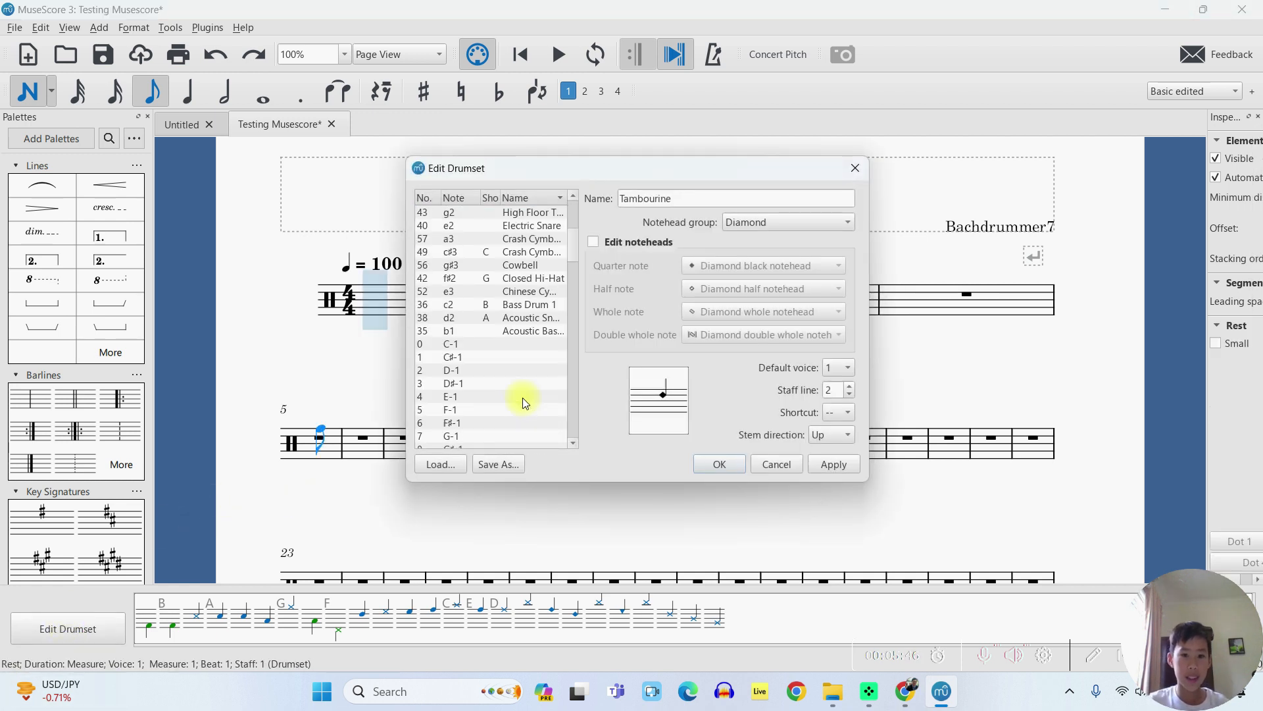
click(526, 303)
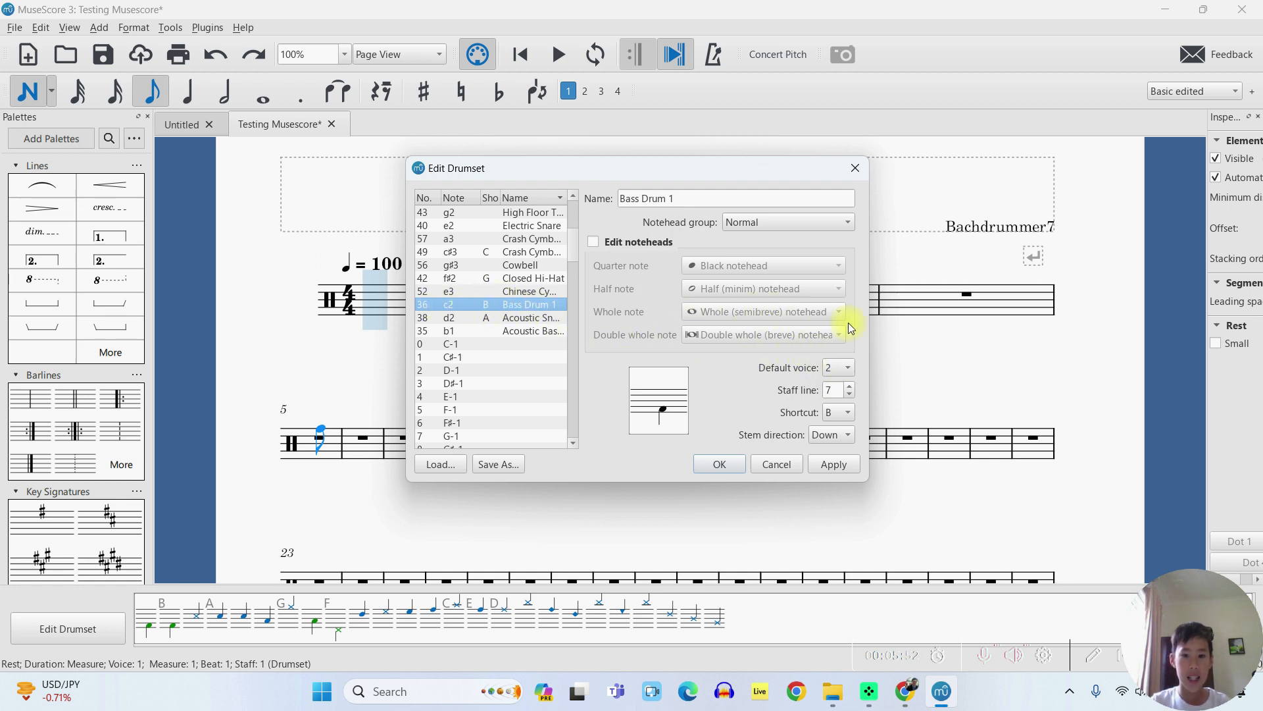
click(832, 367)
click(826, 352)
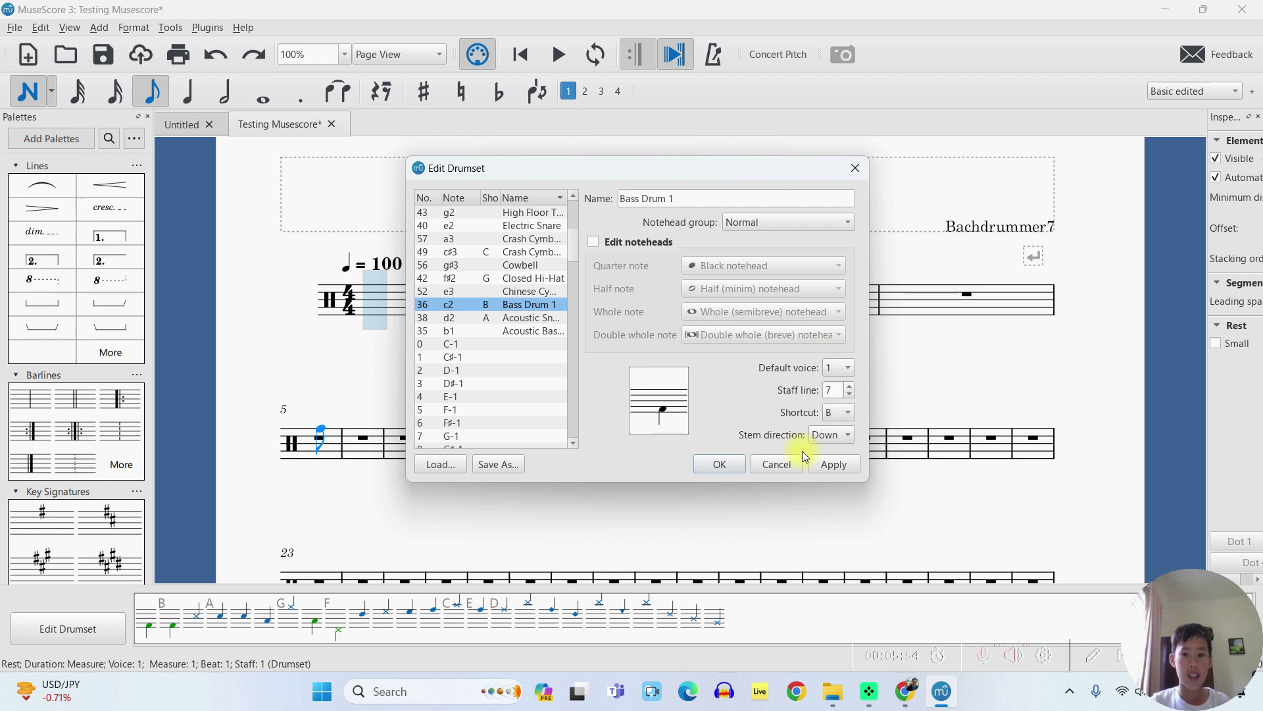
click(720, 464)
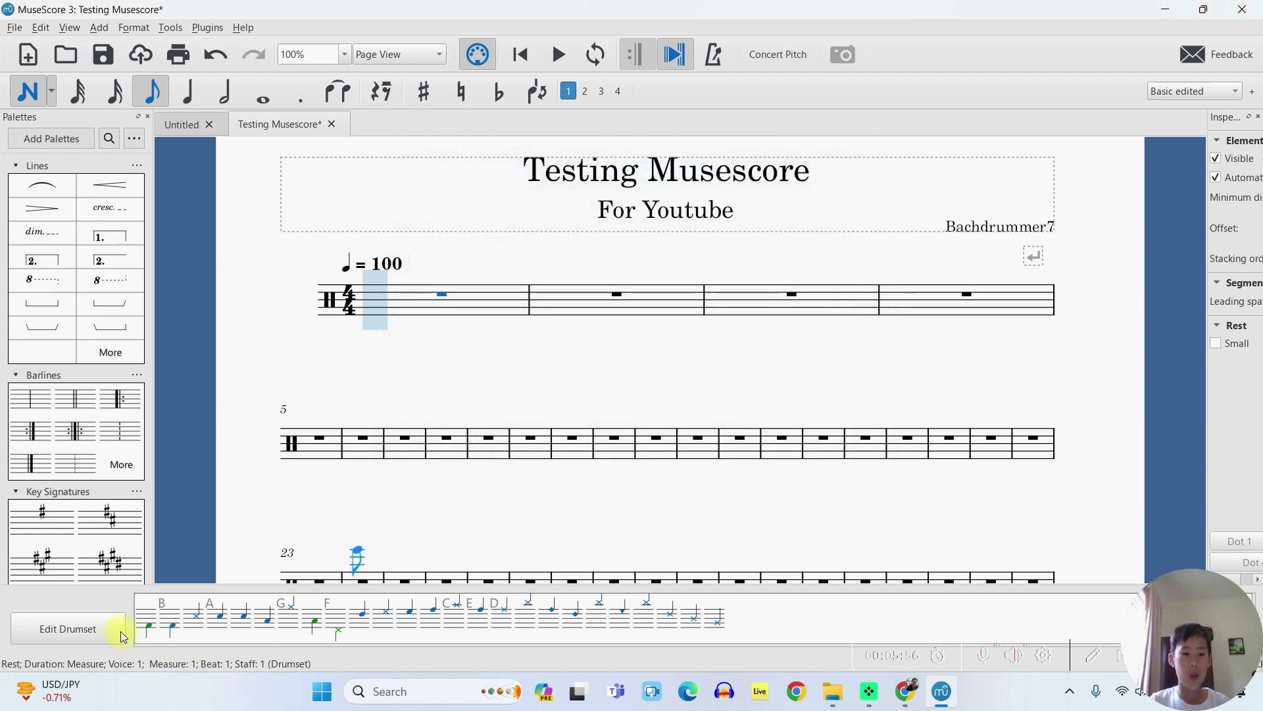
- Open the drumset editor and examine the shortcuts assigned to the crash cymbal, Closed Hi-Hat, Bass Drum 1 and Acoustic Snare
click(90, 631)
scroll(524, 343, down, 1)
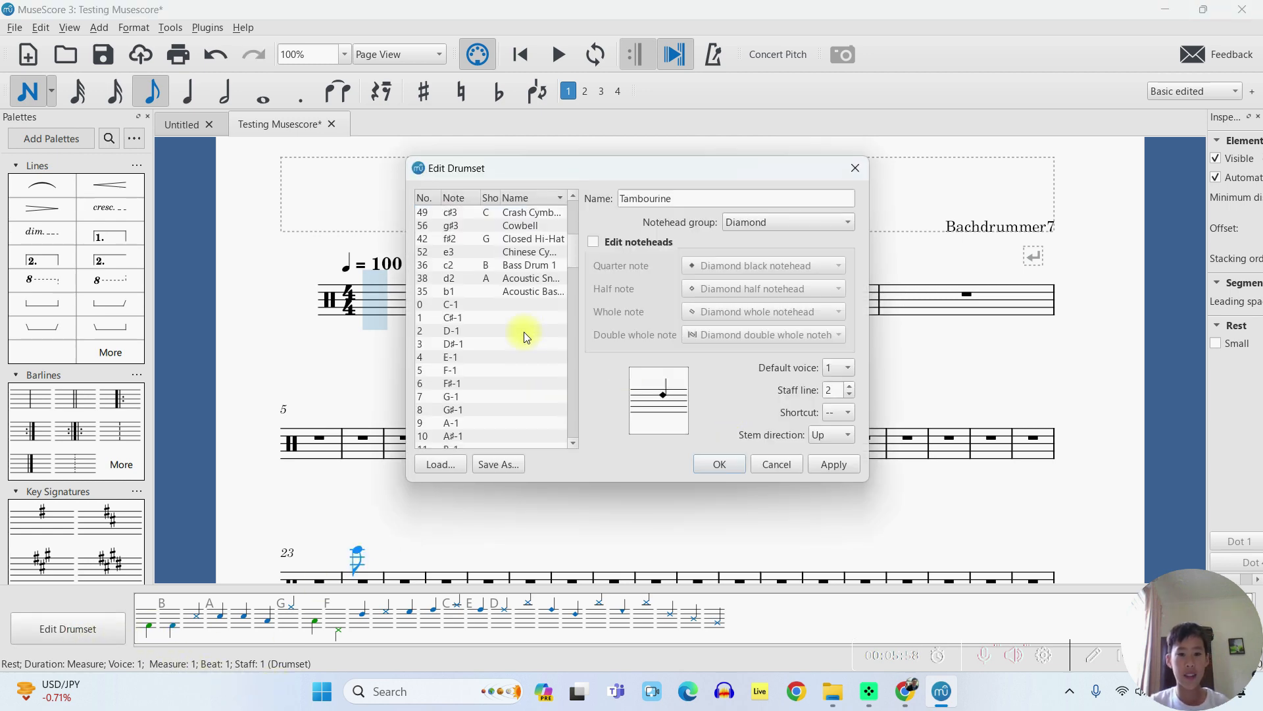
click(522, 267)
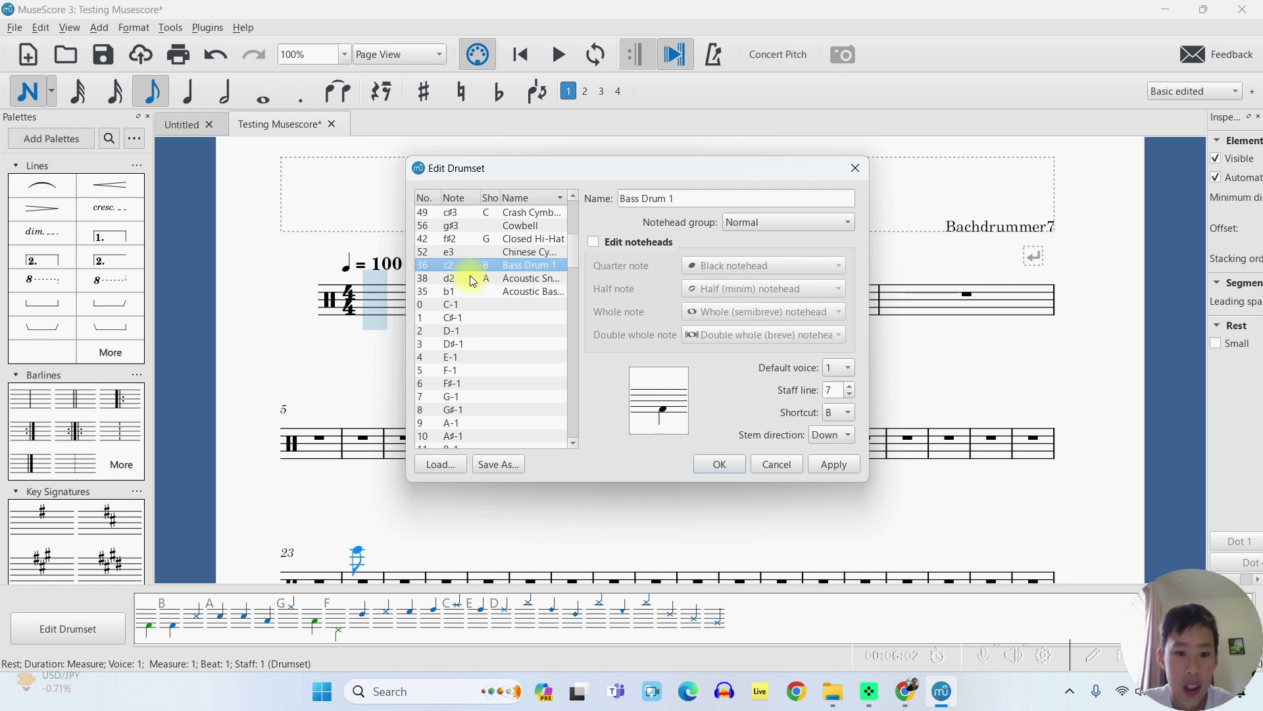
click(485, 210)
click(485, 242)
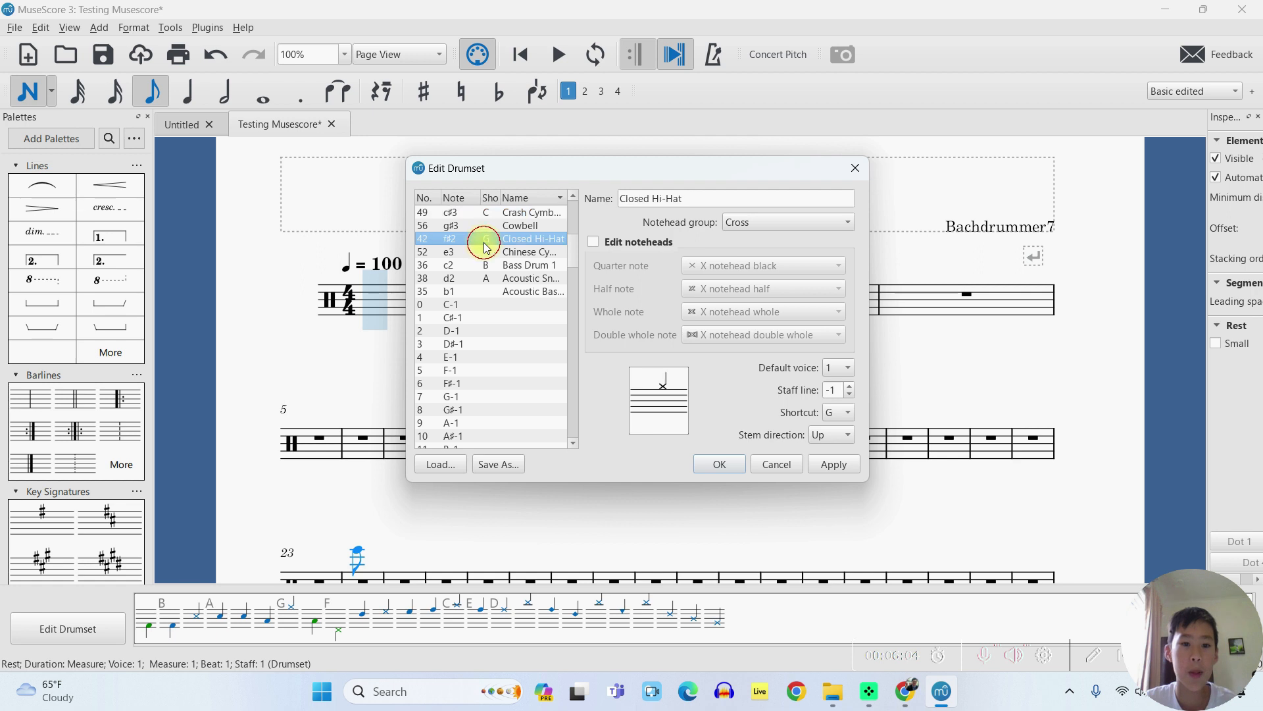
click(485, 265)
click(484, 279)
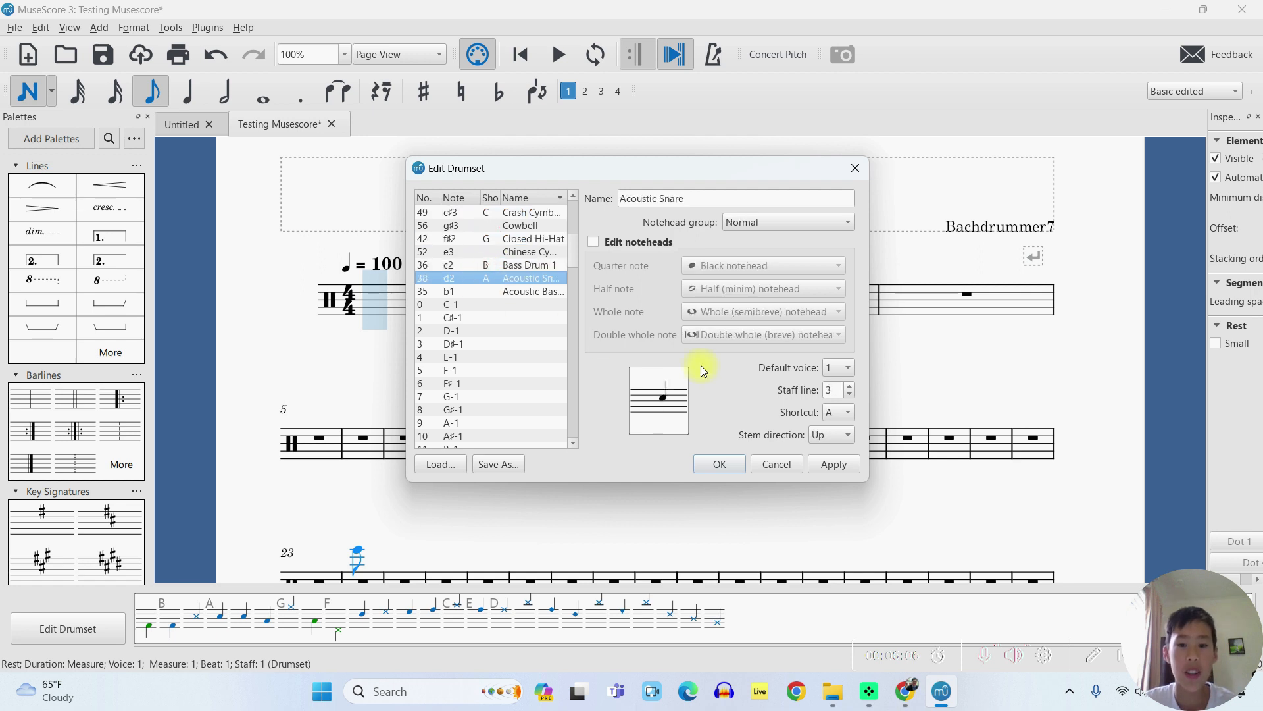
- Examine the shortcut letters available for the Acoustic Snare without changing its assignment
click(849, 413)
click(838, 414)
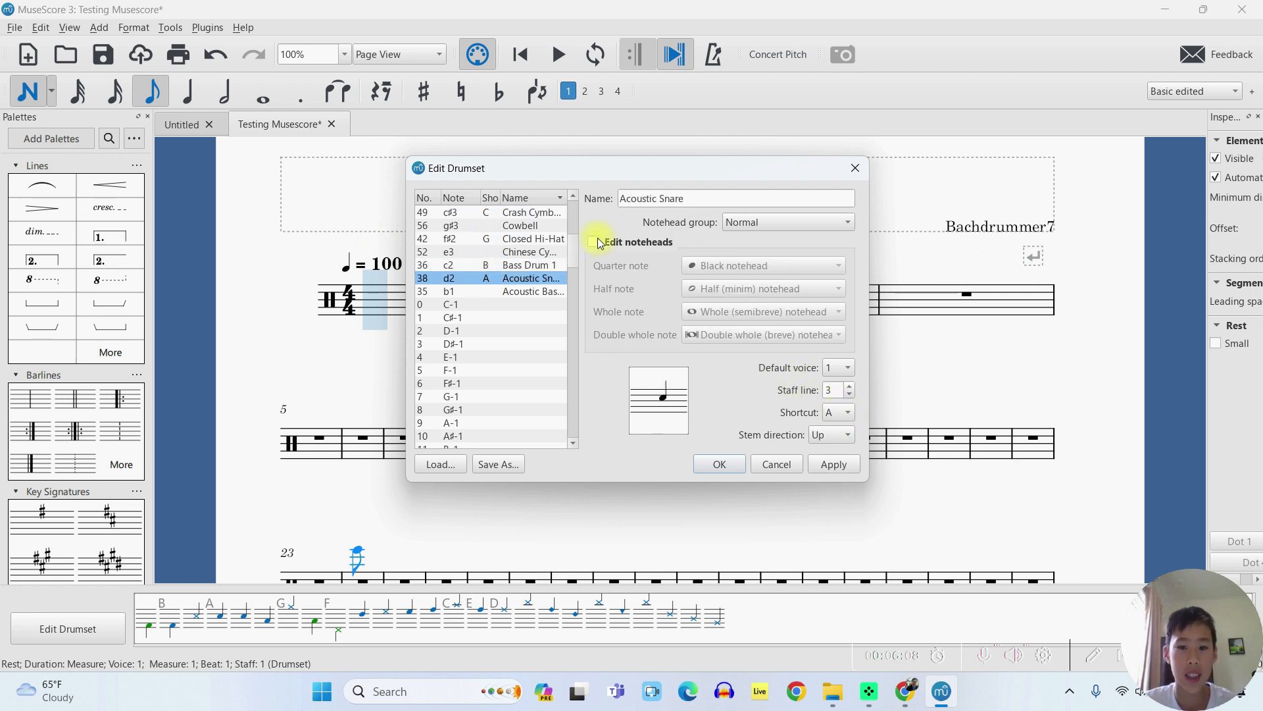
click(834, 413)
click(801, 411)
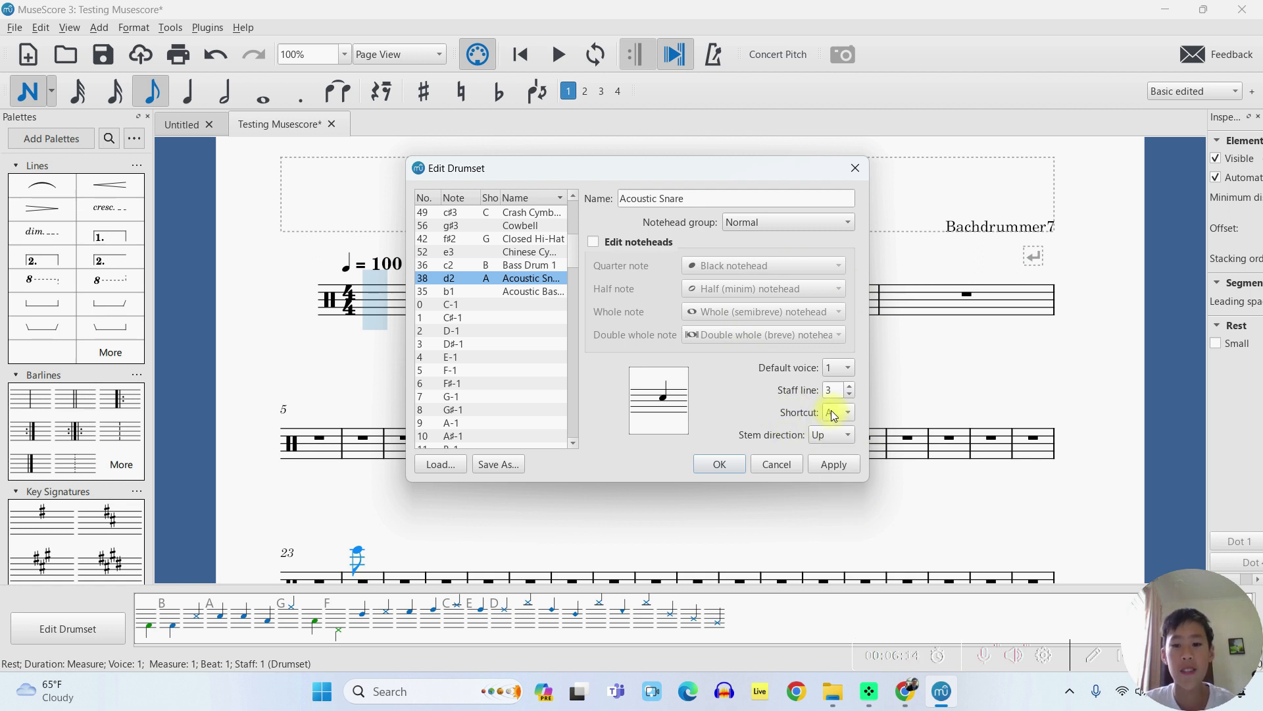
click(830, 415)
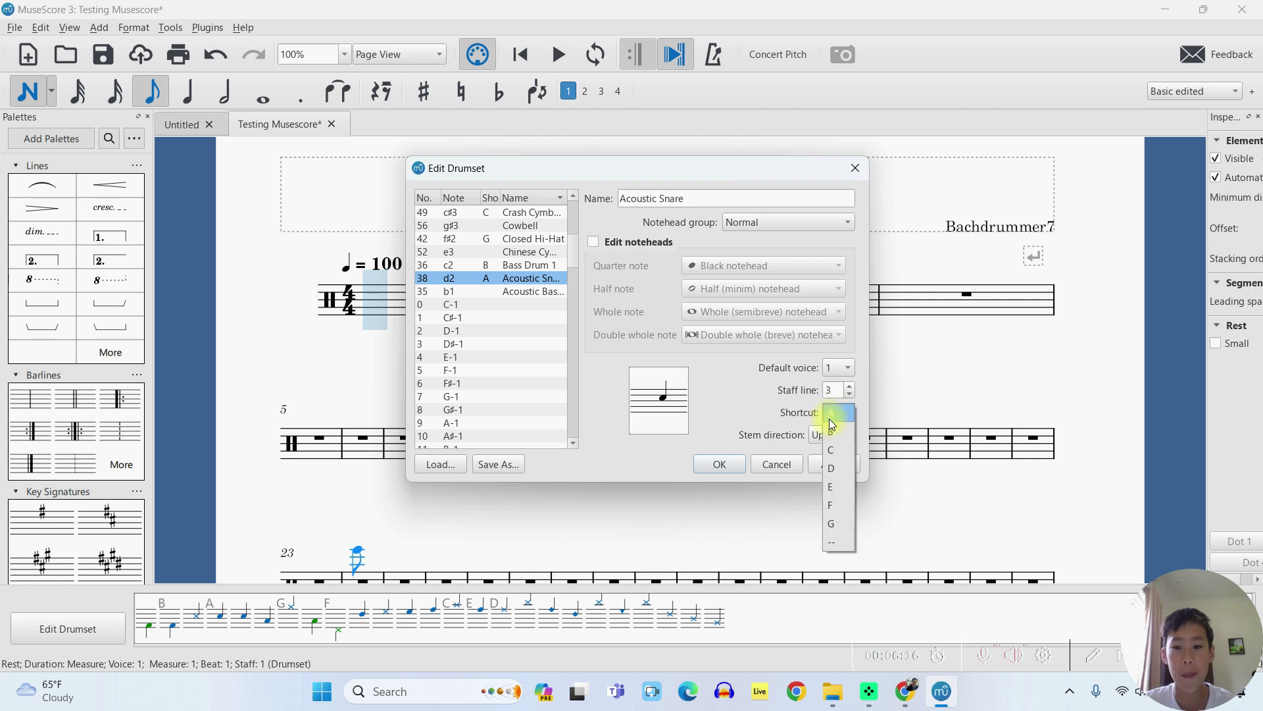
click(758, 422)
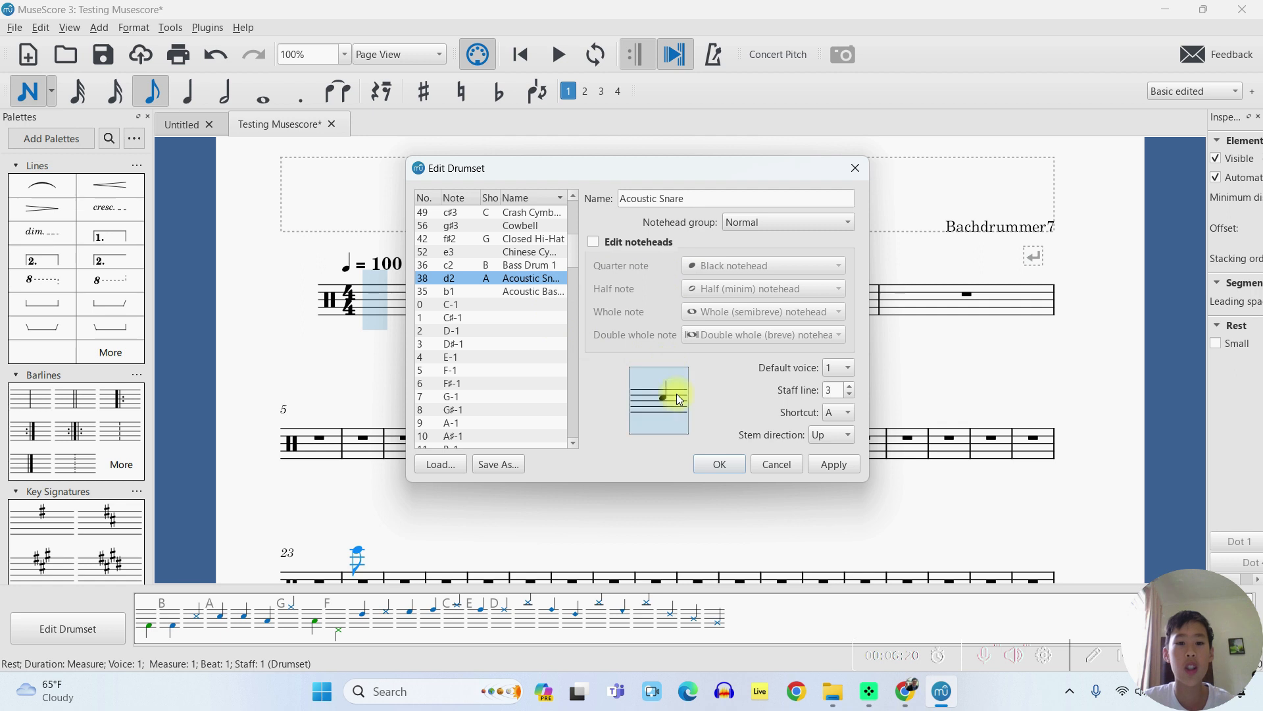
- Set the notehead group of the Open Hi-Hat to XCircle in the drumset editor
scroll(503, 295, up, 6)
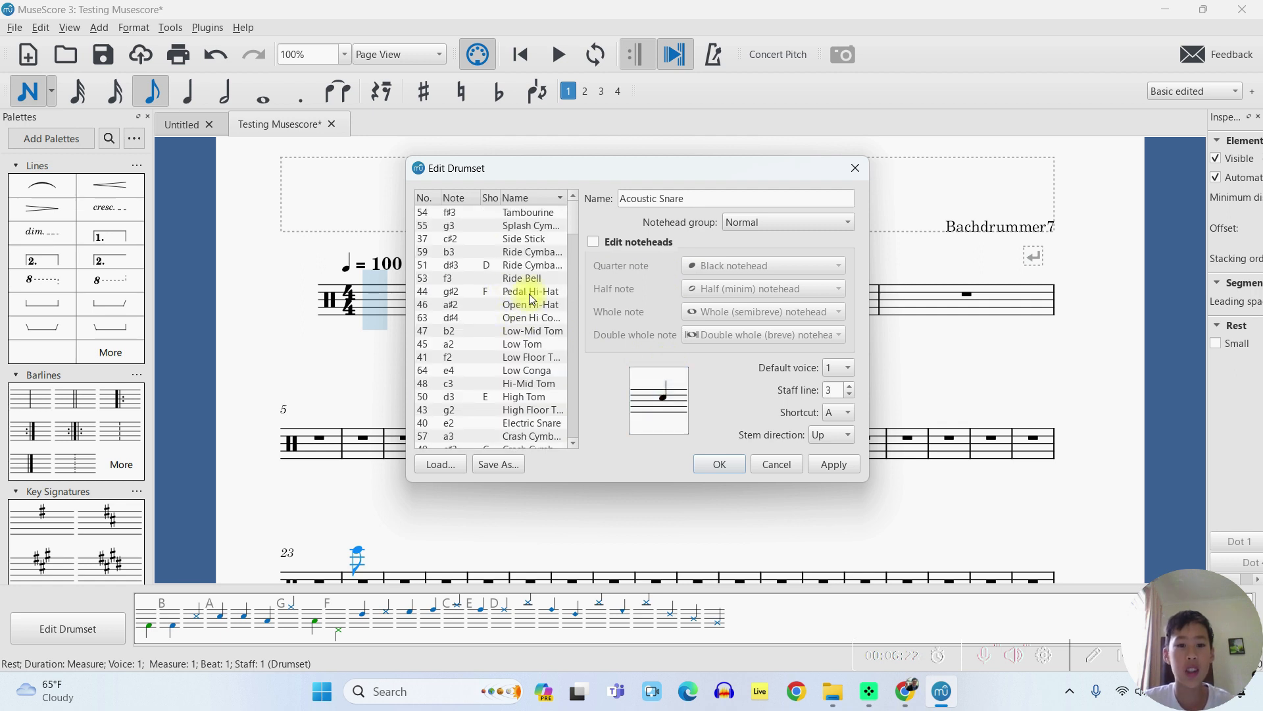
click(530, 304)
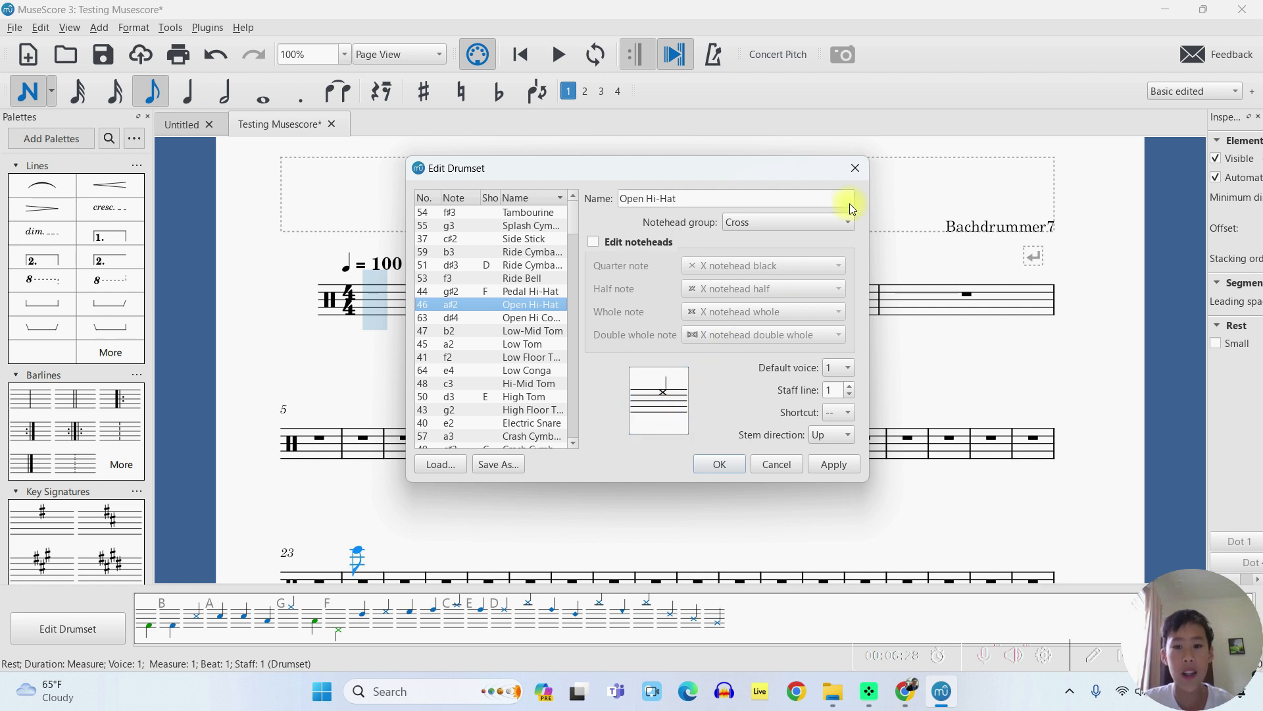
click(774, 234)
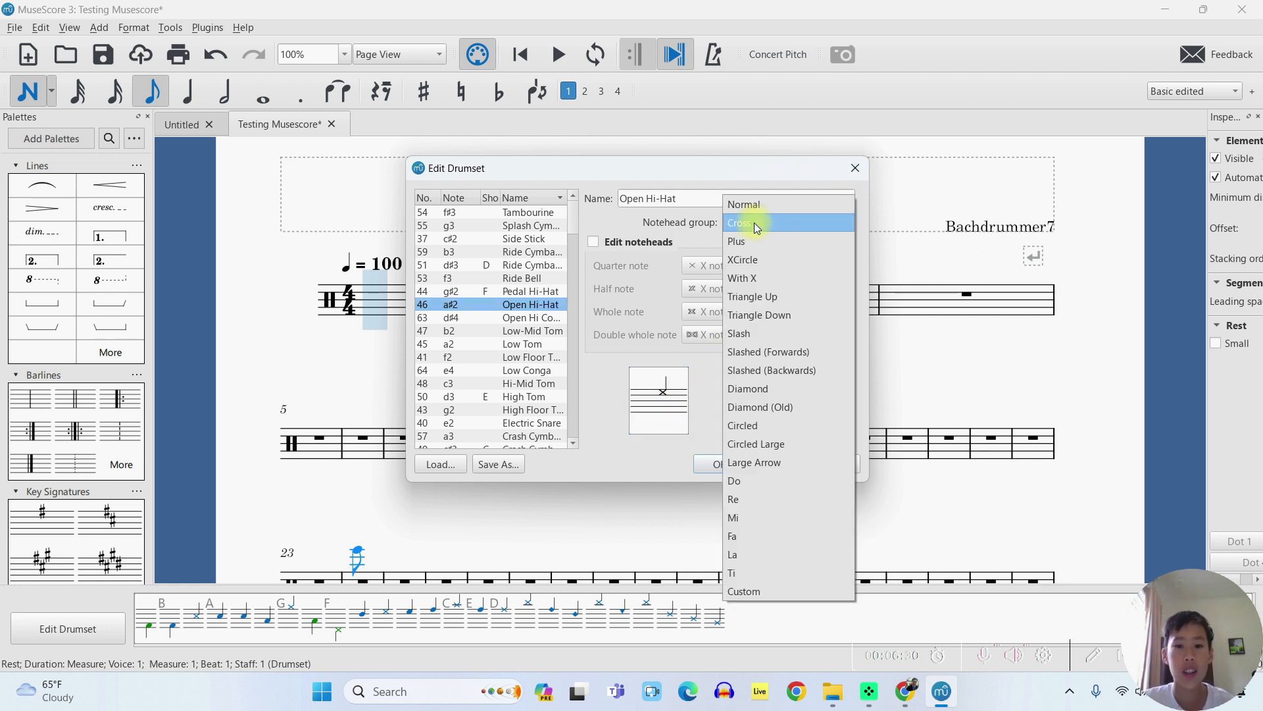
click(754, 223)
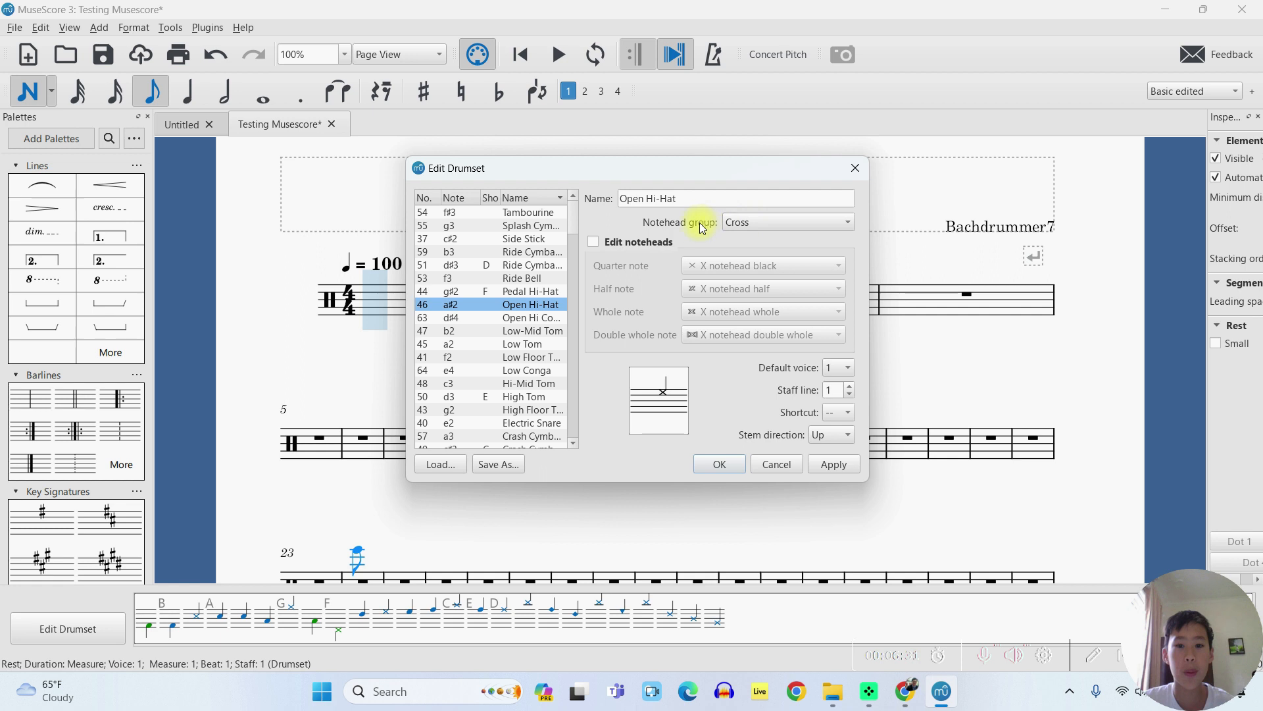
click(762, 221)
click(761, 258)
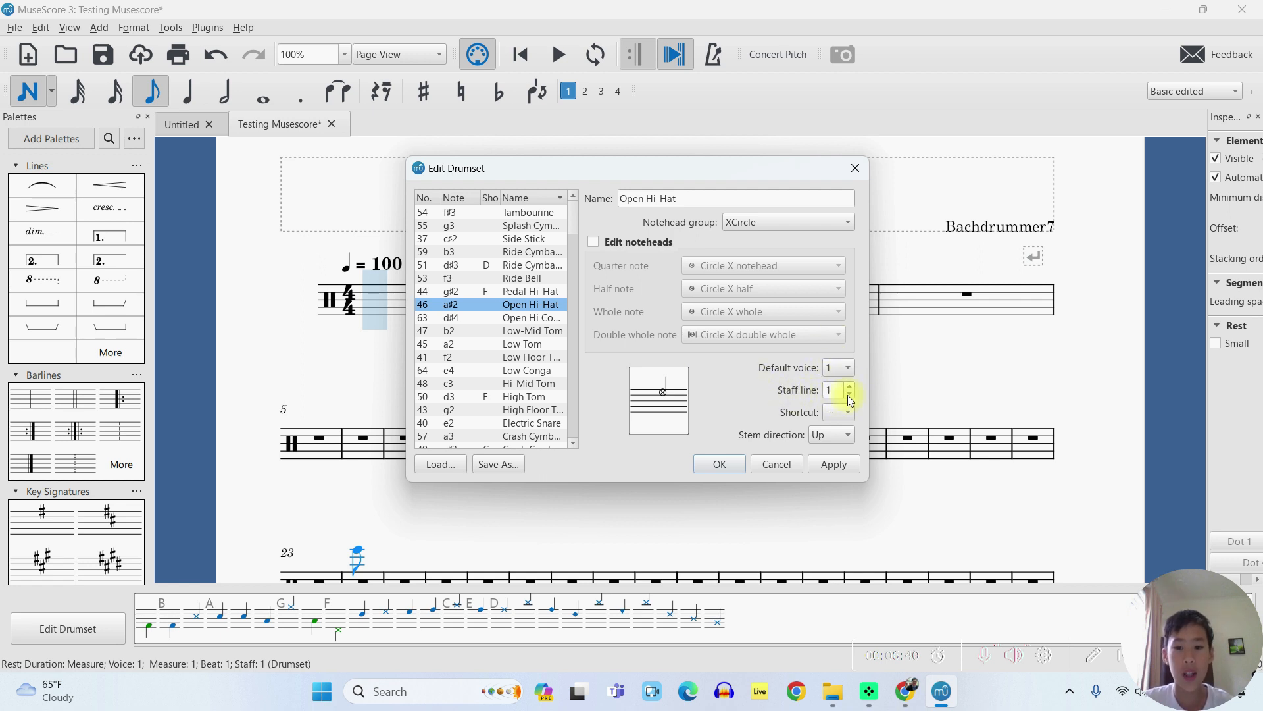
- Set the Open Hi-Hat's staff line to -1 and accept the drumset changes
click(848, 387)
click(848, 387)
click(848, 387)
click(848, 386)
click(848, 387)
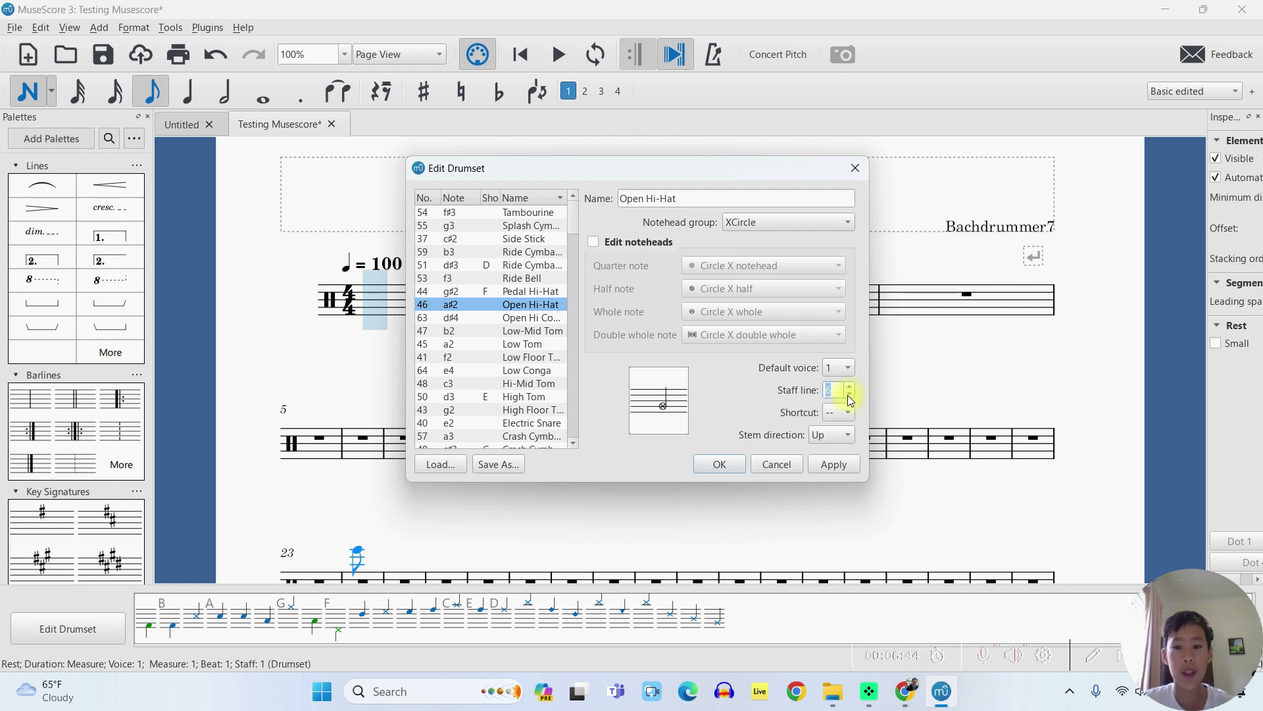
click(849, 395)
click(849, 395)
click(850, 395)
click(850, 395)
click(850, 395)
click(849, 398)
click(849, 397)
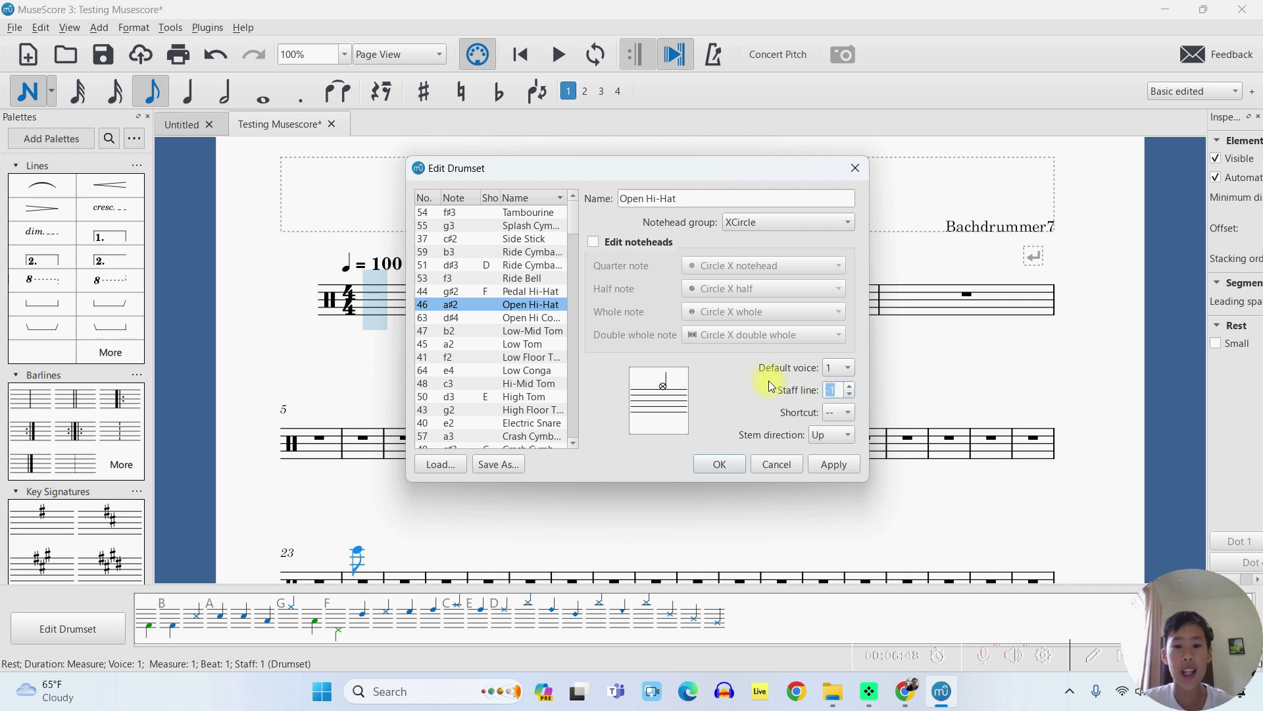
click(721, 463)
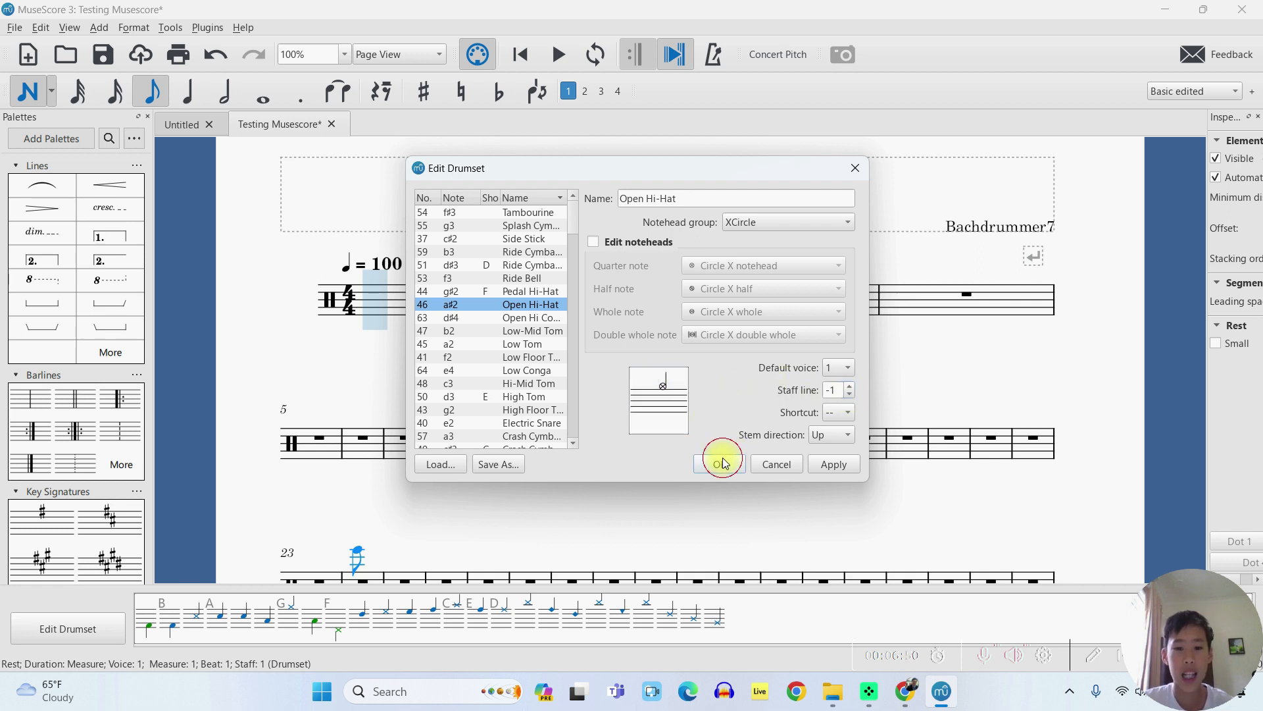
- Enter four Bass Drum 1 eighth notes on beats 1 and 2 of measure 1
double_click(169, 619)
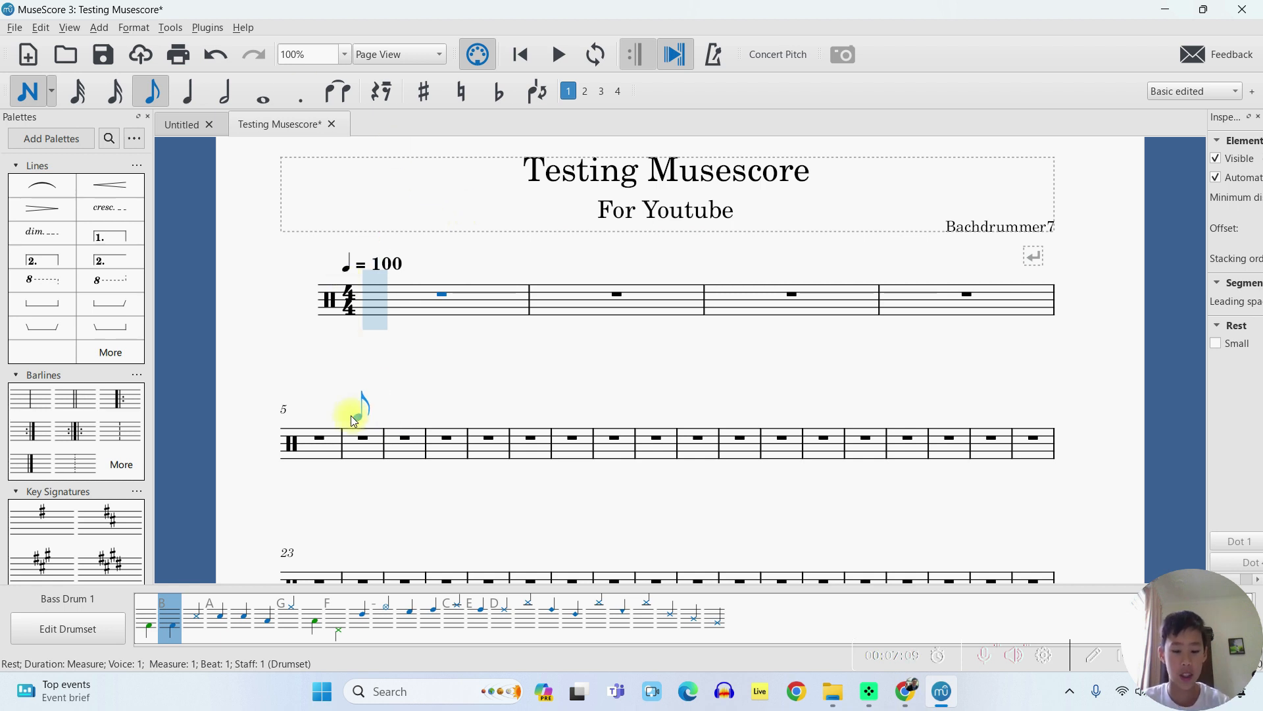
key(b)
key(b)
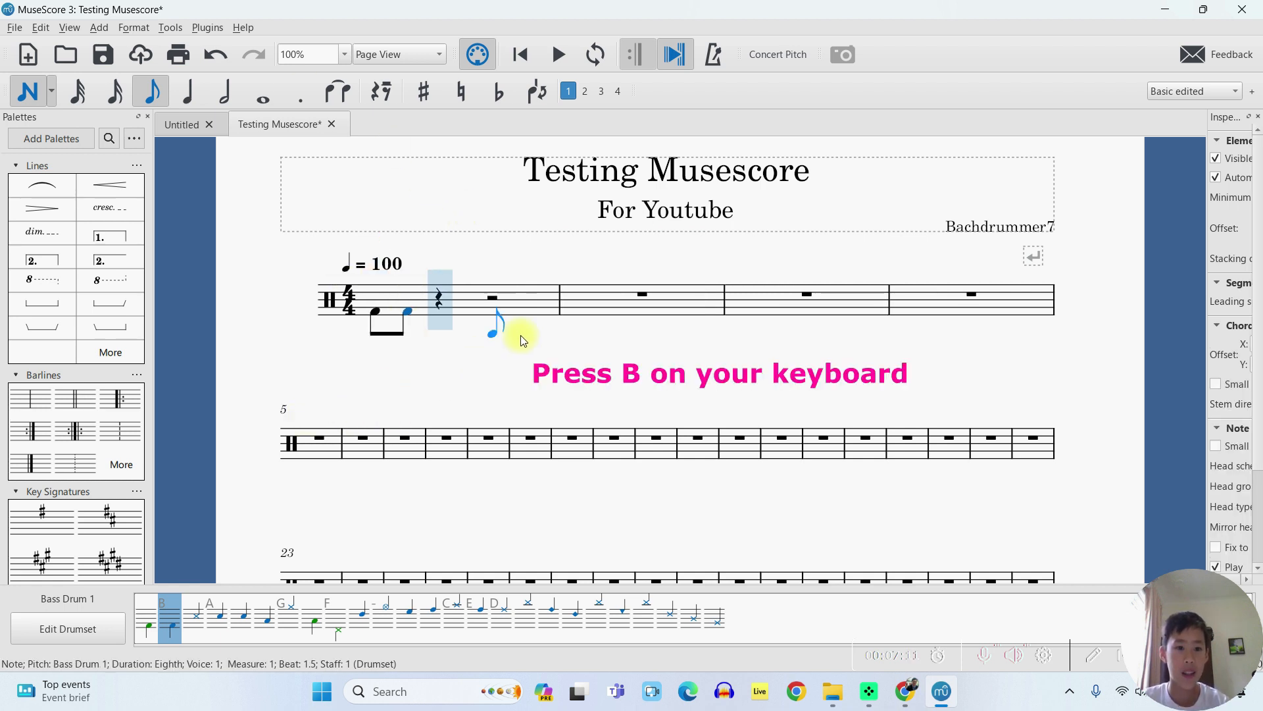
key(b)
key(b)
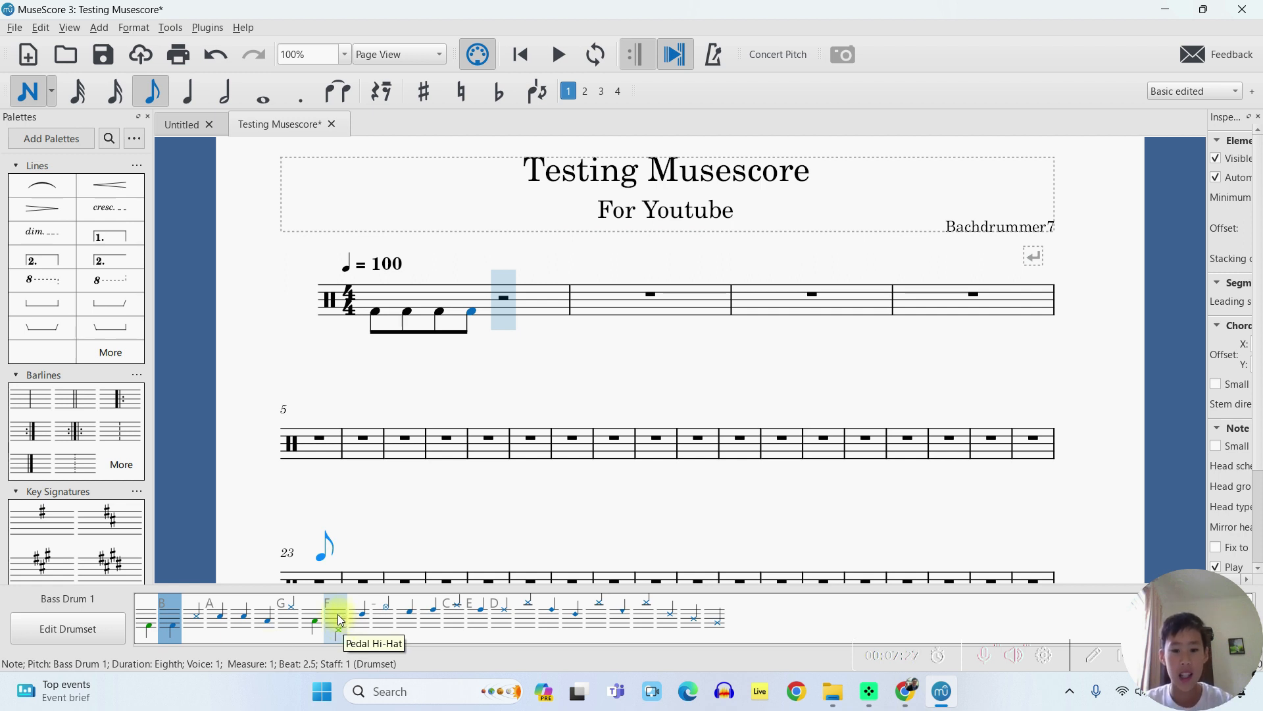
- Restart note input from the half rest in measure 1 and move the input cursor back to the first bass drum note
key(Escape)
click(484, 302)
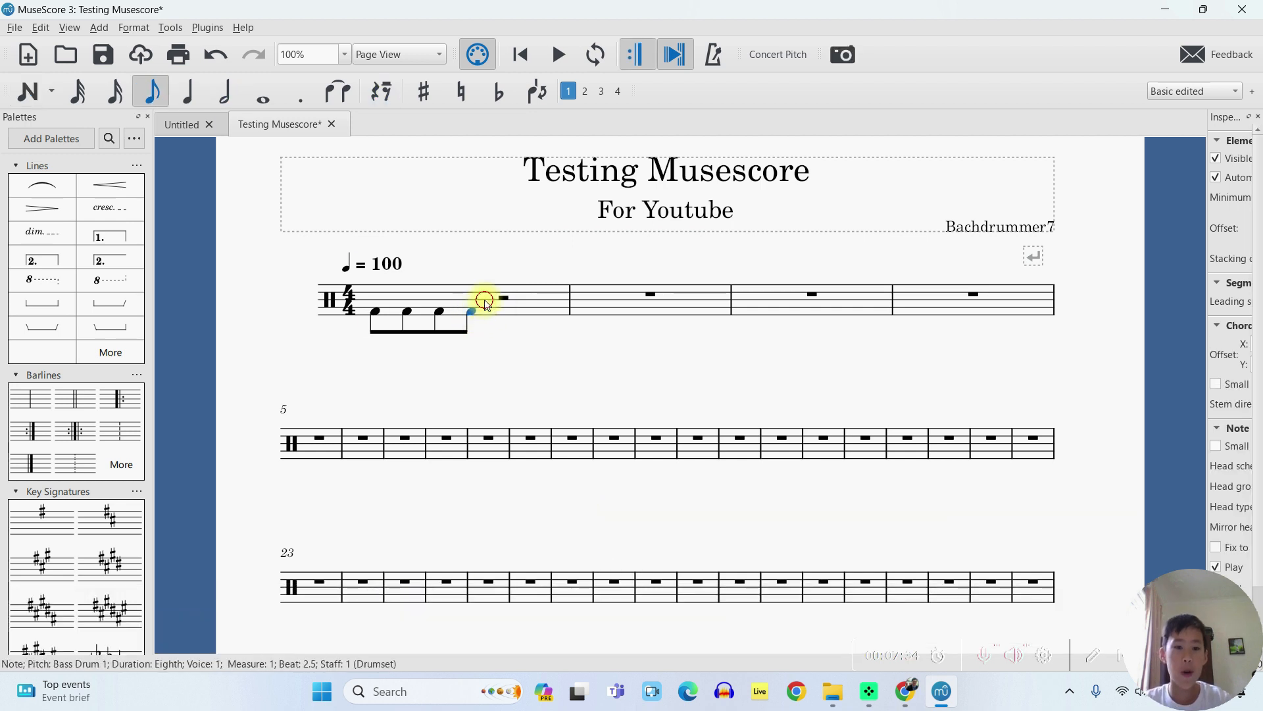
shift+click(503, 297)
click(502, 296)
key(n)
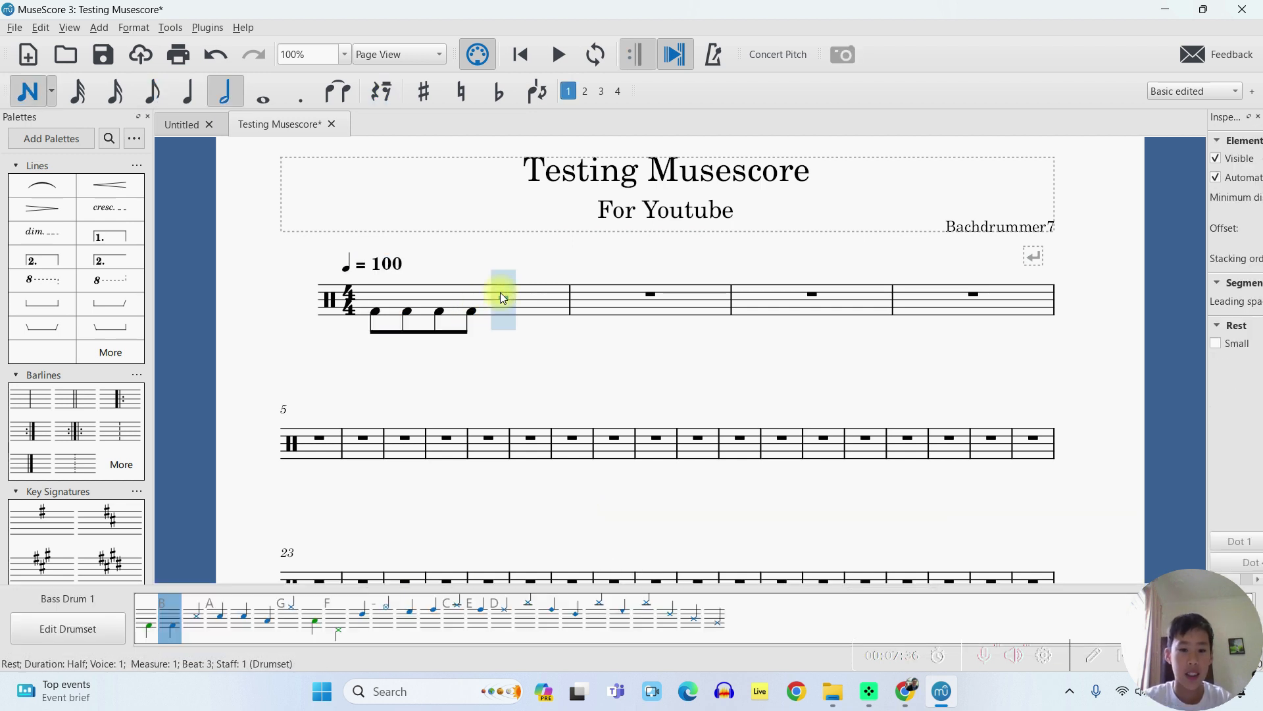
key(Left)
key(Left)
key(Left)
key(Left)
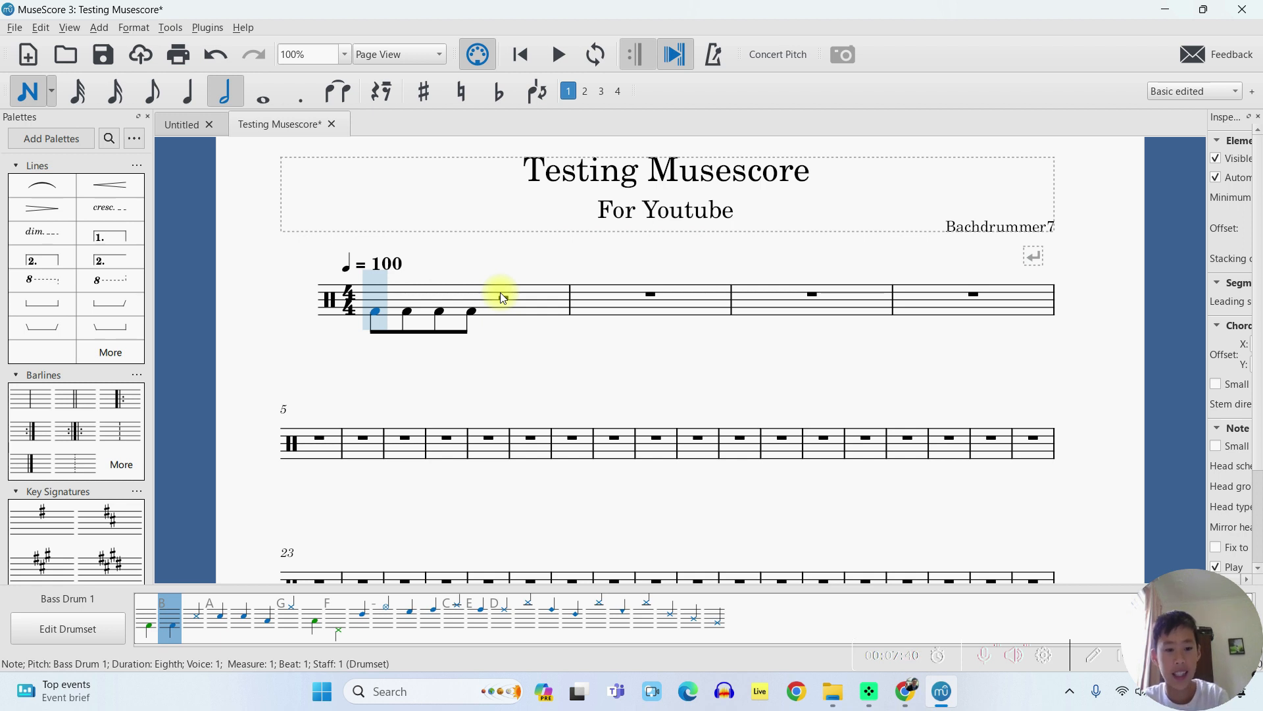
- Try an Acoustic Snare half note on beat 1, undo it, and set the input duration to eighth
key(a)
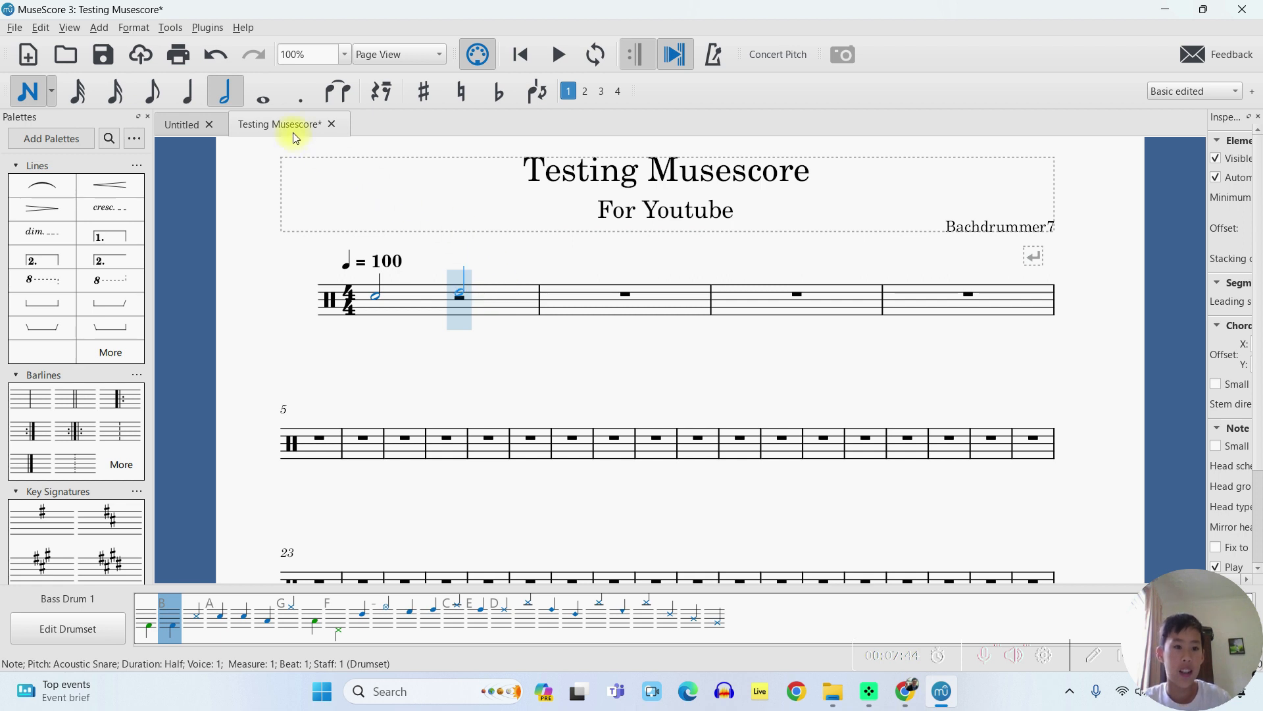
key(ctrl+z)
click(153, 98)
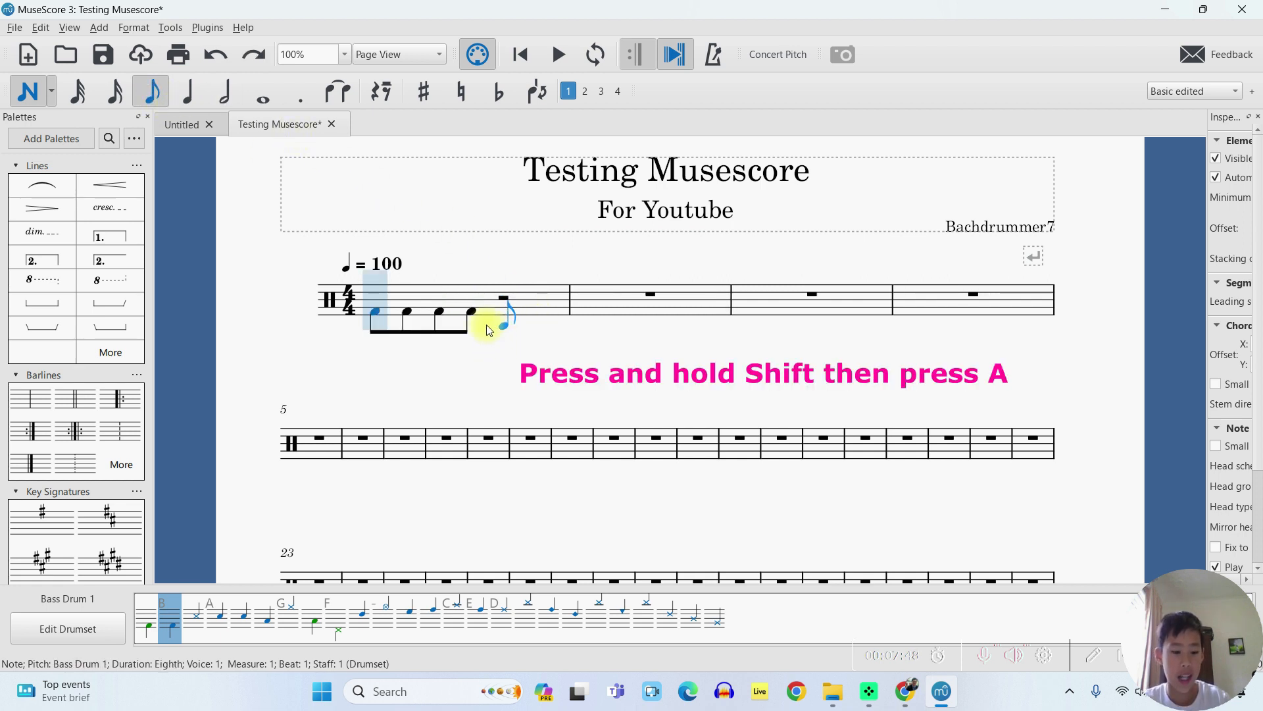
- Stack an Acoustic Snare note on each of the four bass drum eighths in measure 1 and leave note input
key(shift+a)
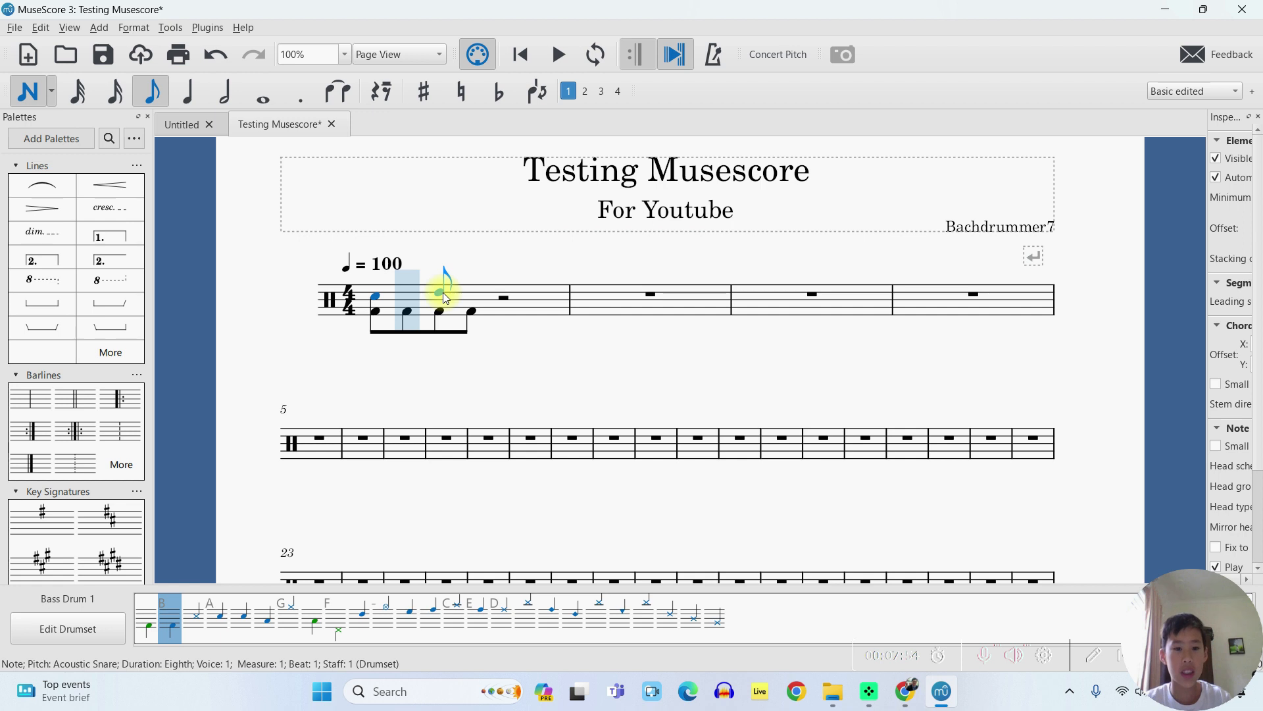
key(Right)
key(shift+a)
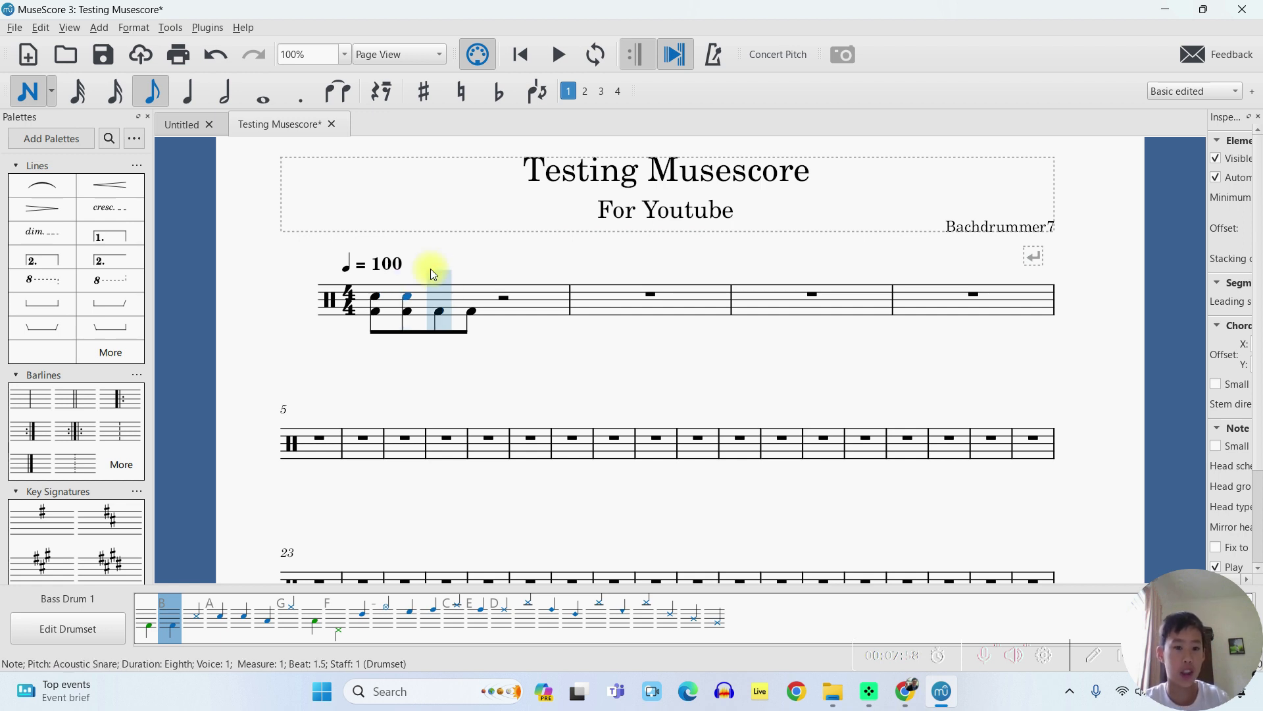
key(Right)
key(shift+a)
key(Right)
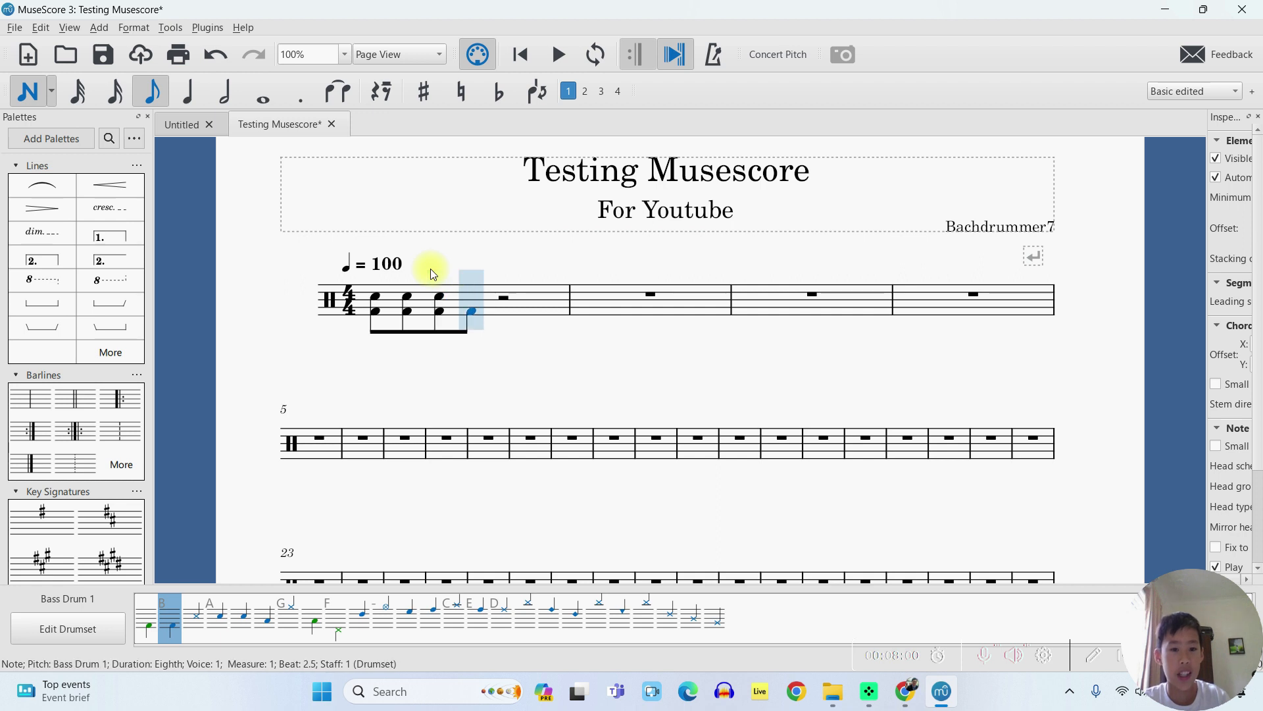
key(shift+a)
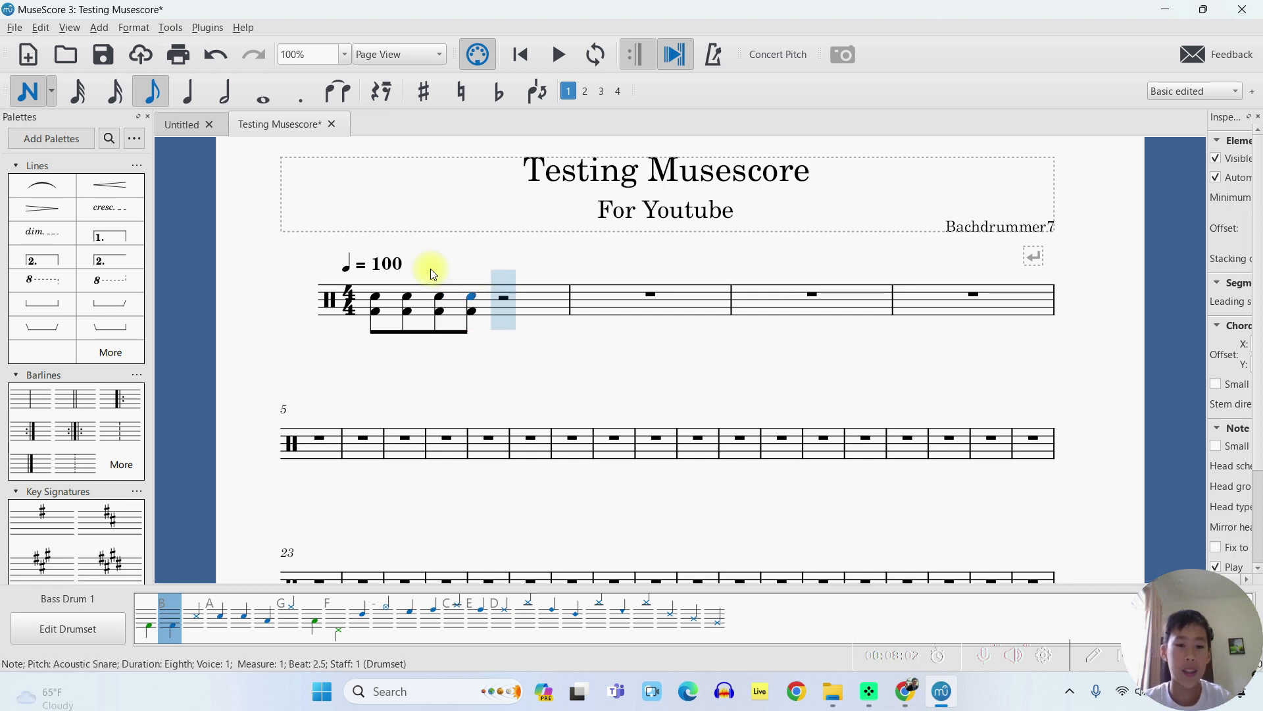
key(Escape)
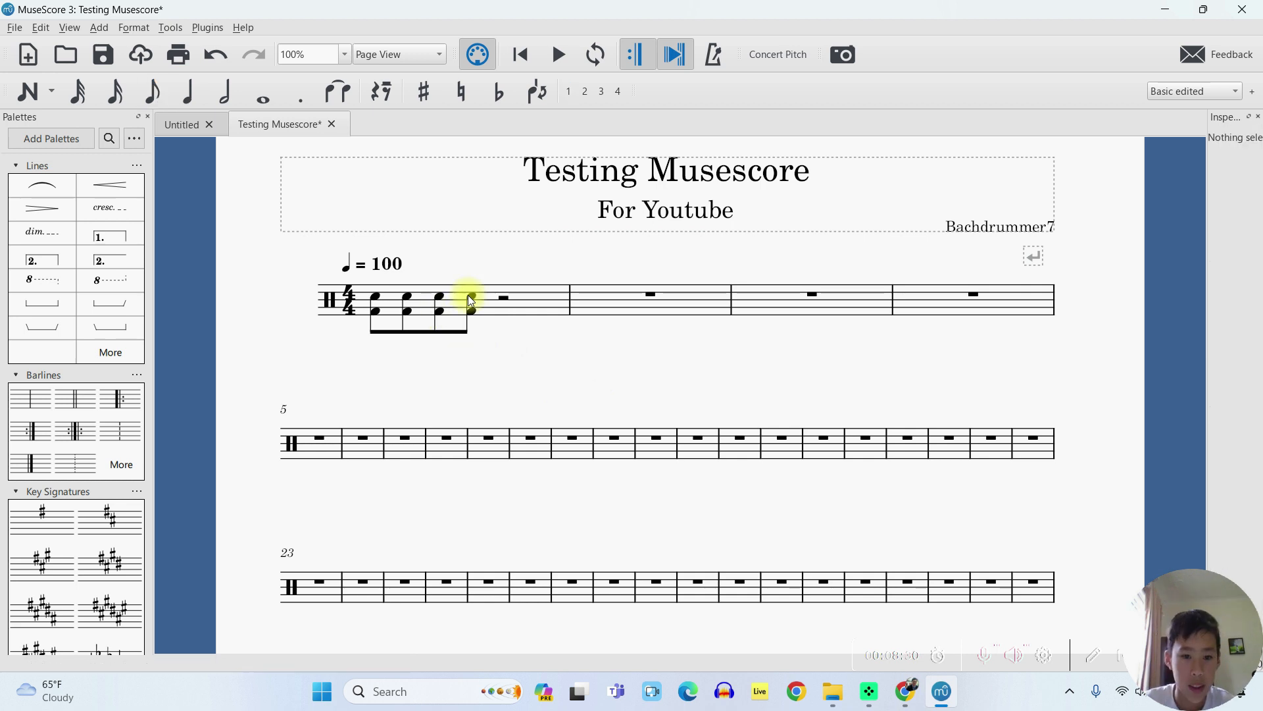
- Delete the Acoustic Snare note stacked on the fourth eighth note of measure 1
right_click(469, 296)
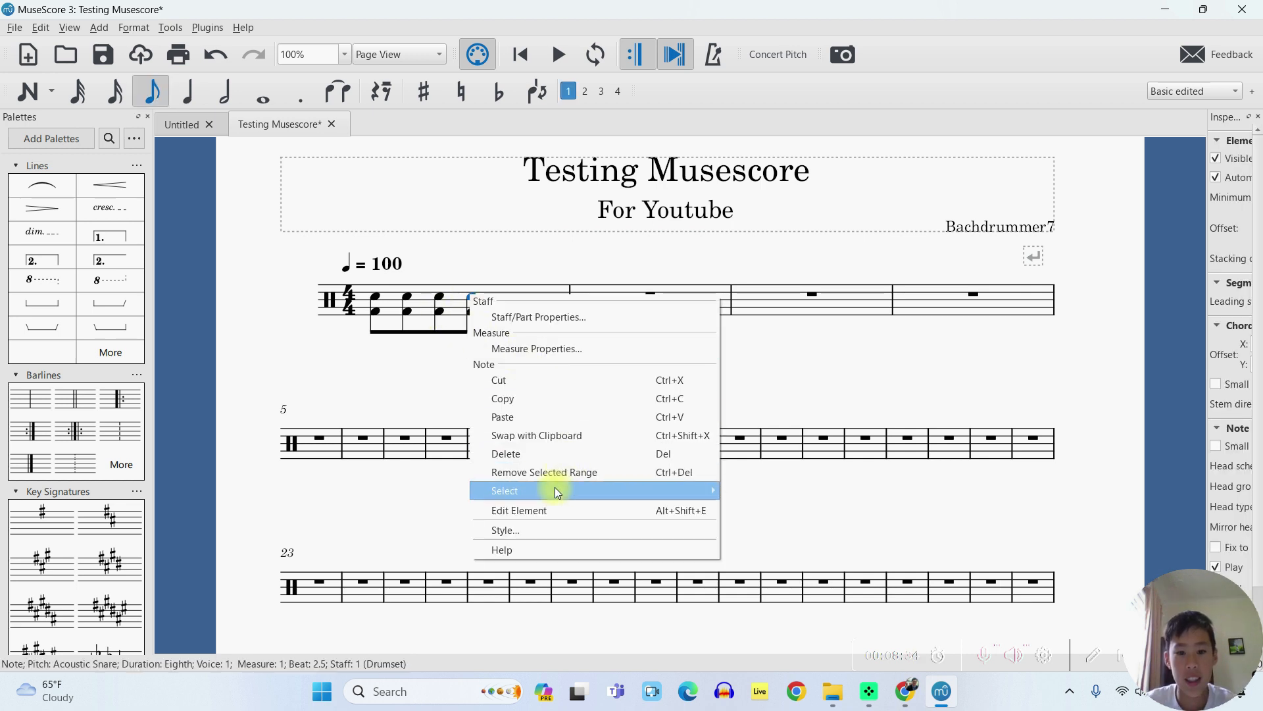
click(544, 464)
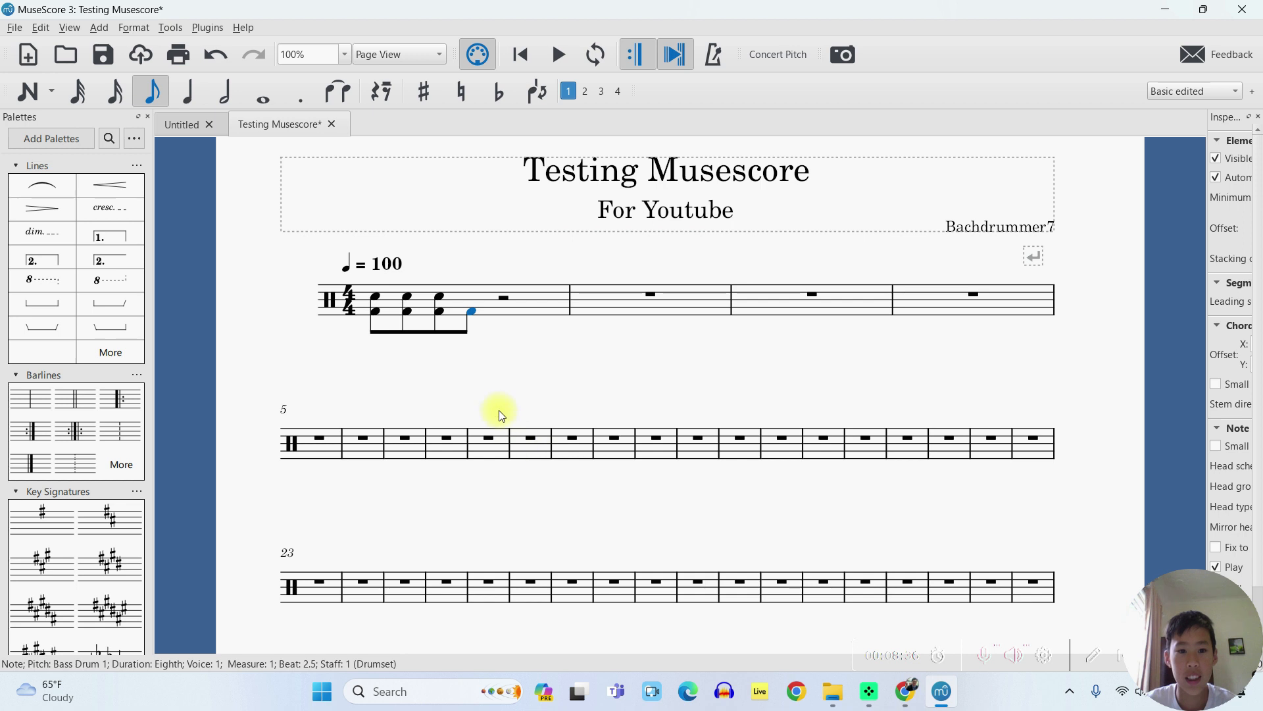
shift+click(473, 304)
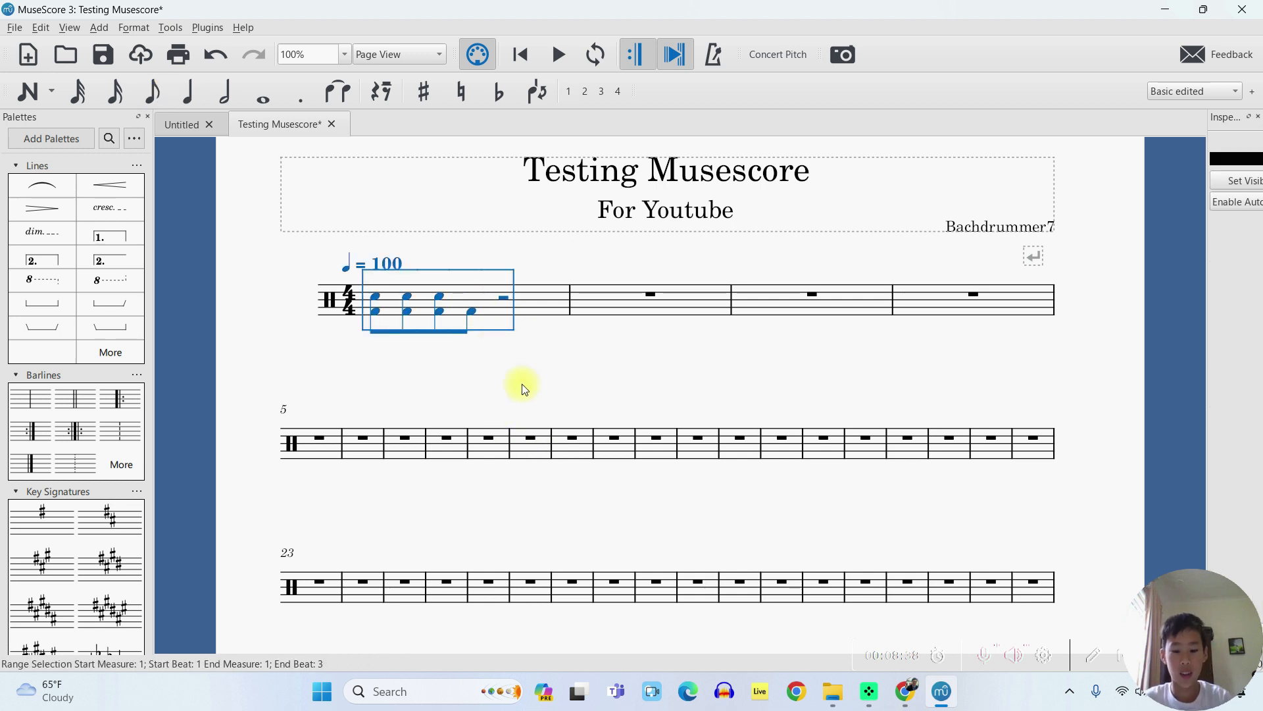
key(n)
key(Escape)
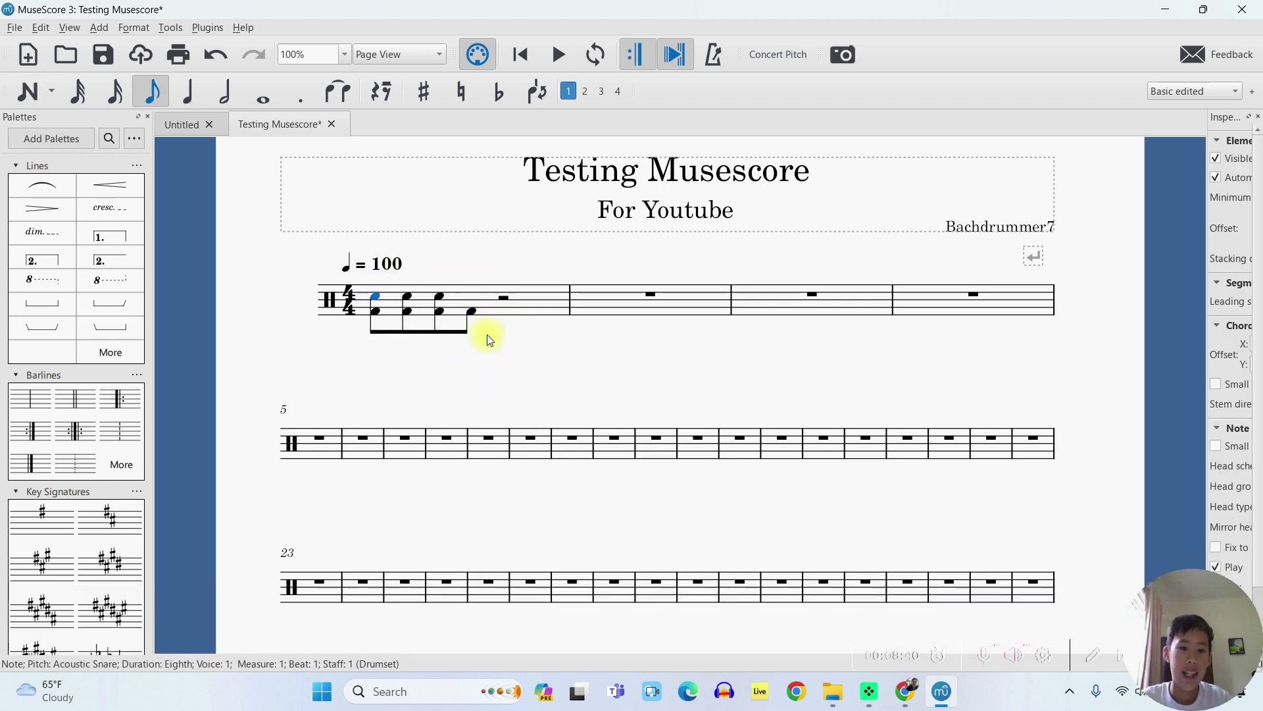
shift+click(495, 297)
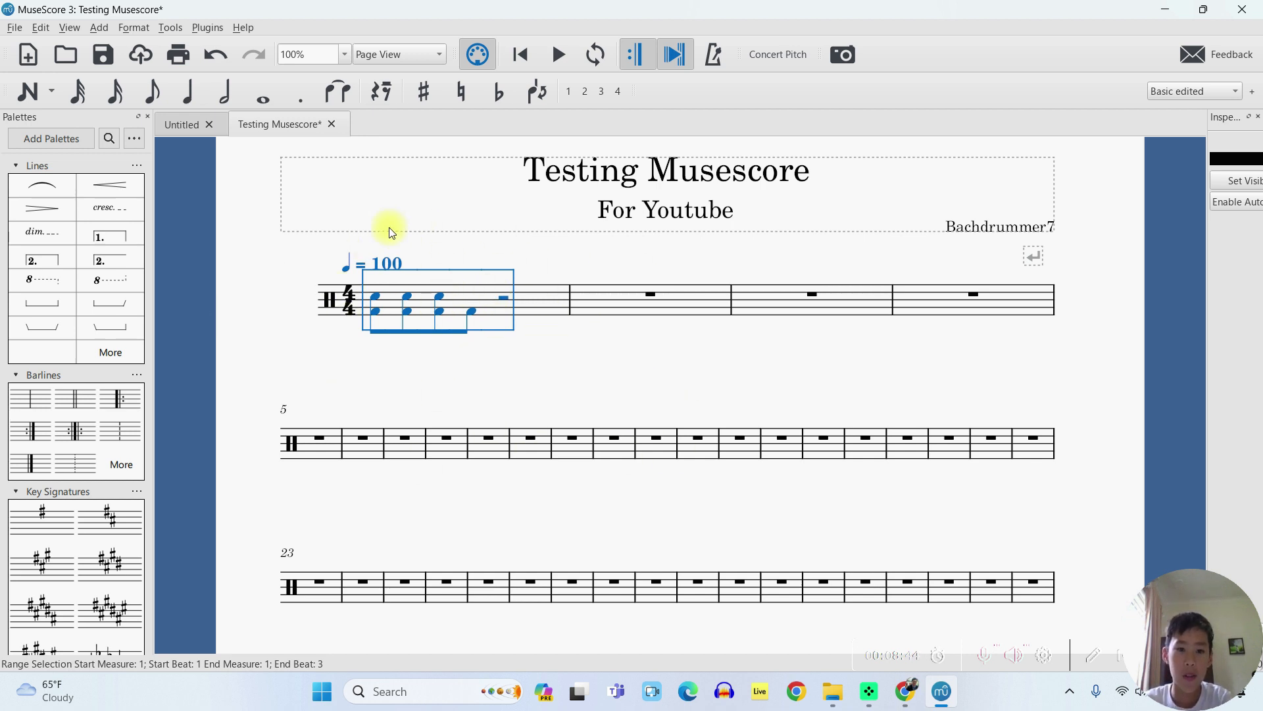
click(471, 380)
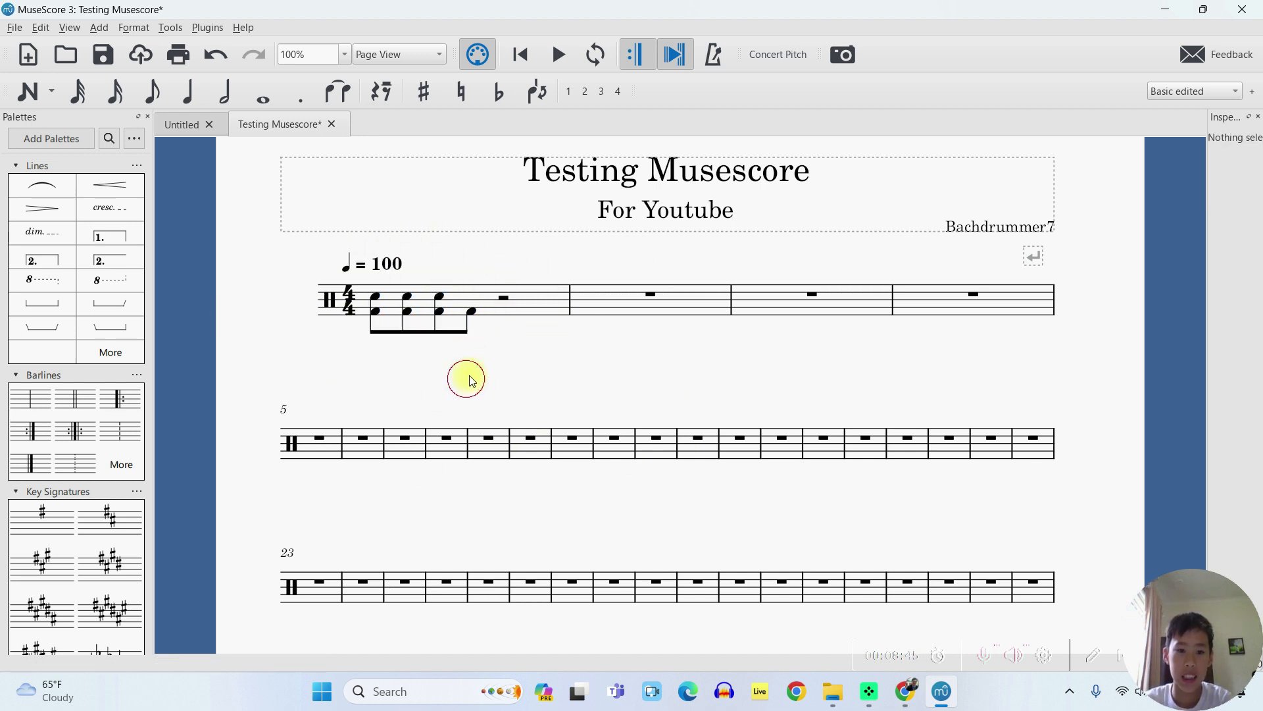
- Clear all the notes from measure 1, leaving the measure selected
shift+click(454, 291)
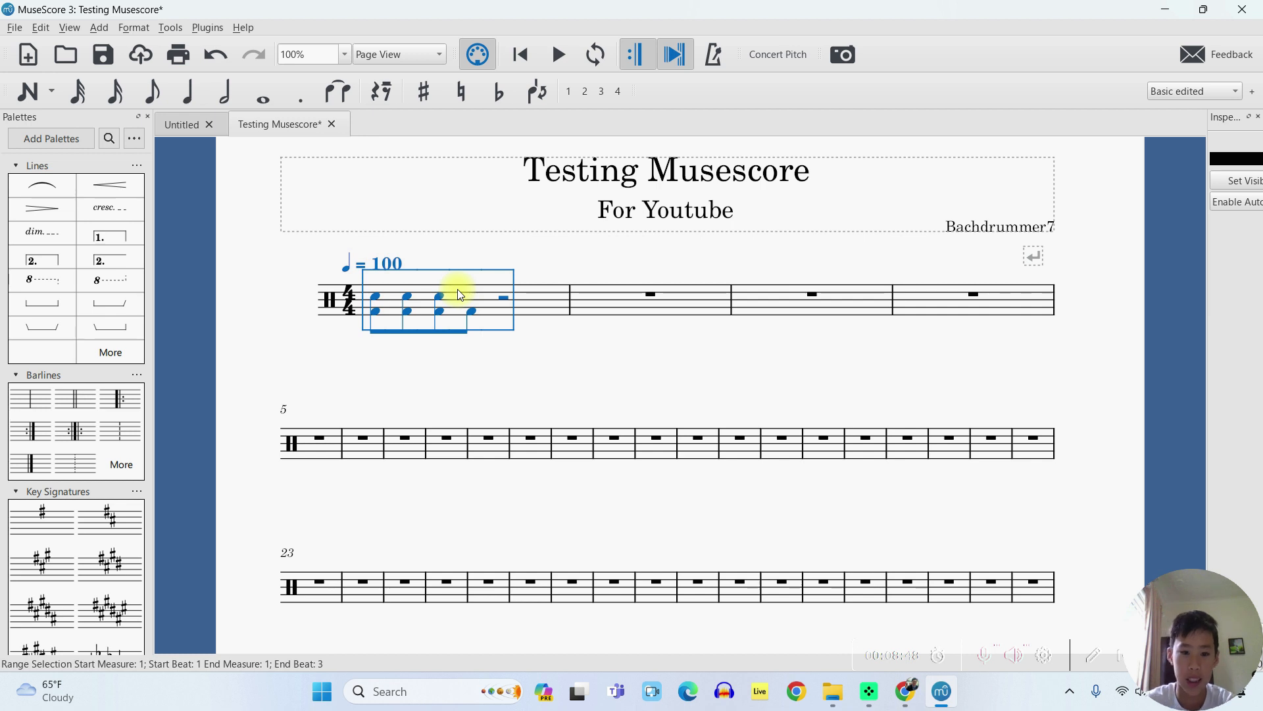
key(Delete)
click(486, 308)
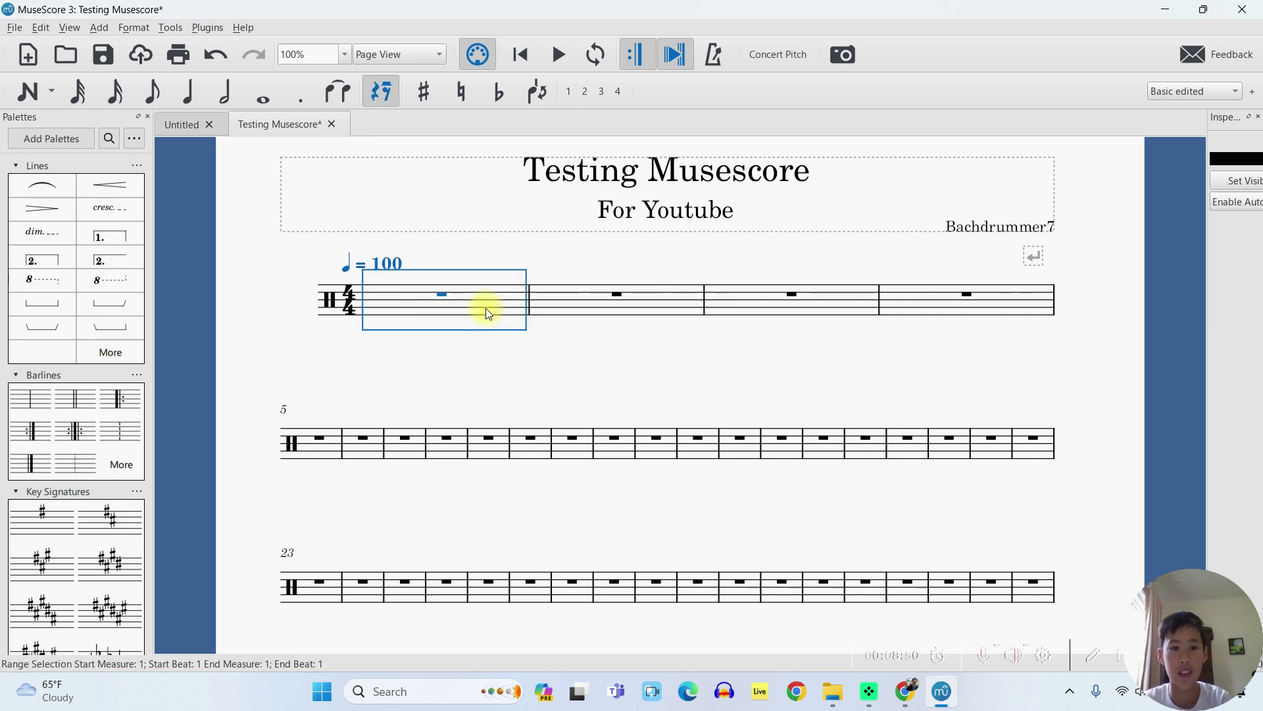
- Fill measure 1 with four Acoustic Snare quarter notes, undo the extra fifth note and leave note input
key(n)
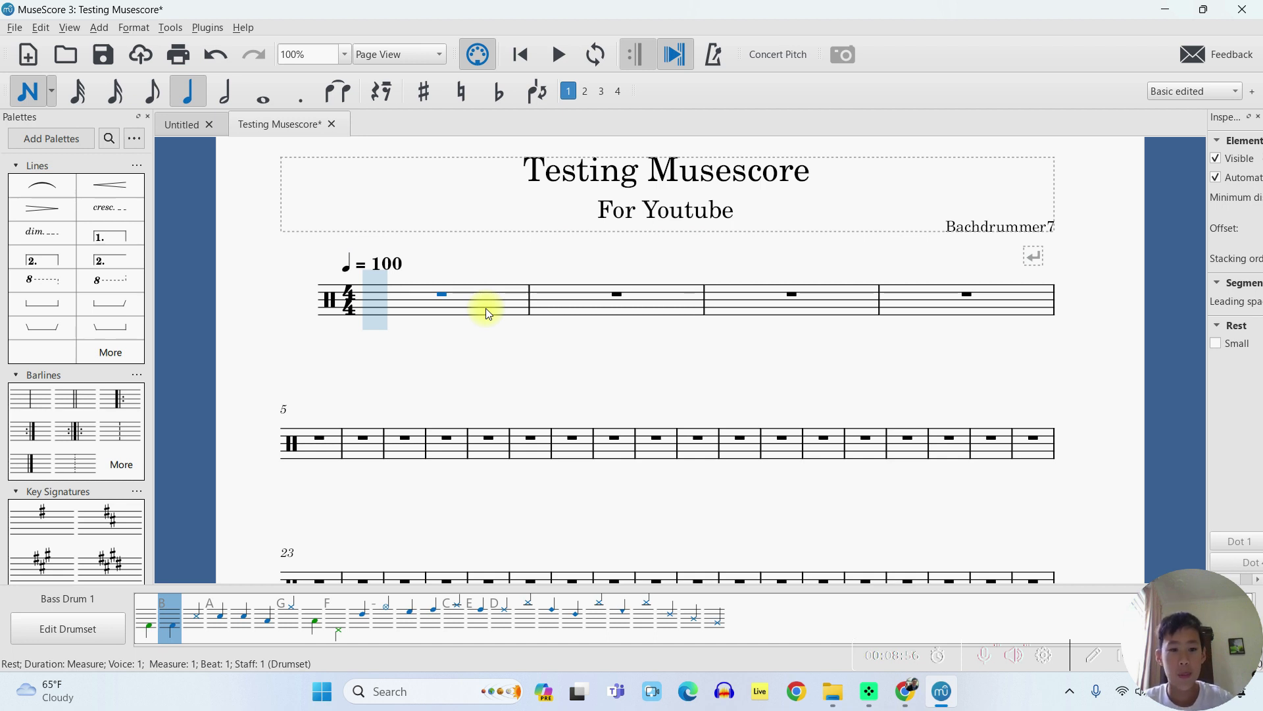
key(a)
key(a)
key(a)
key(a)
key(a)
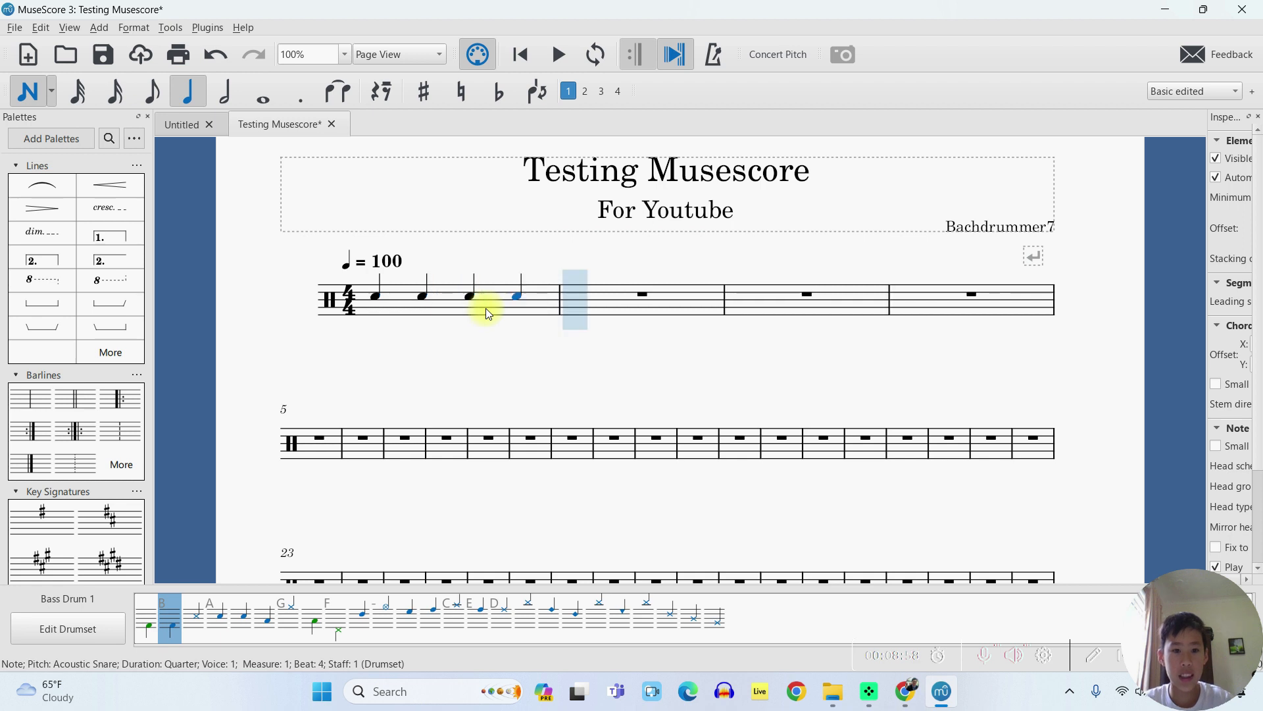
key(ctrl+z)
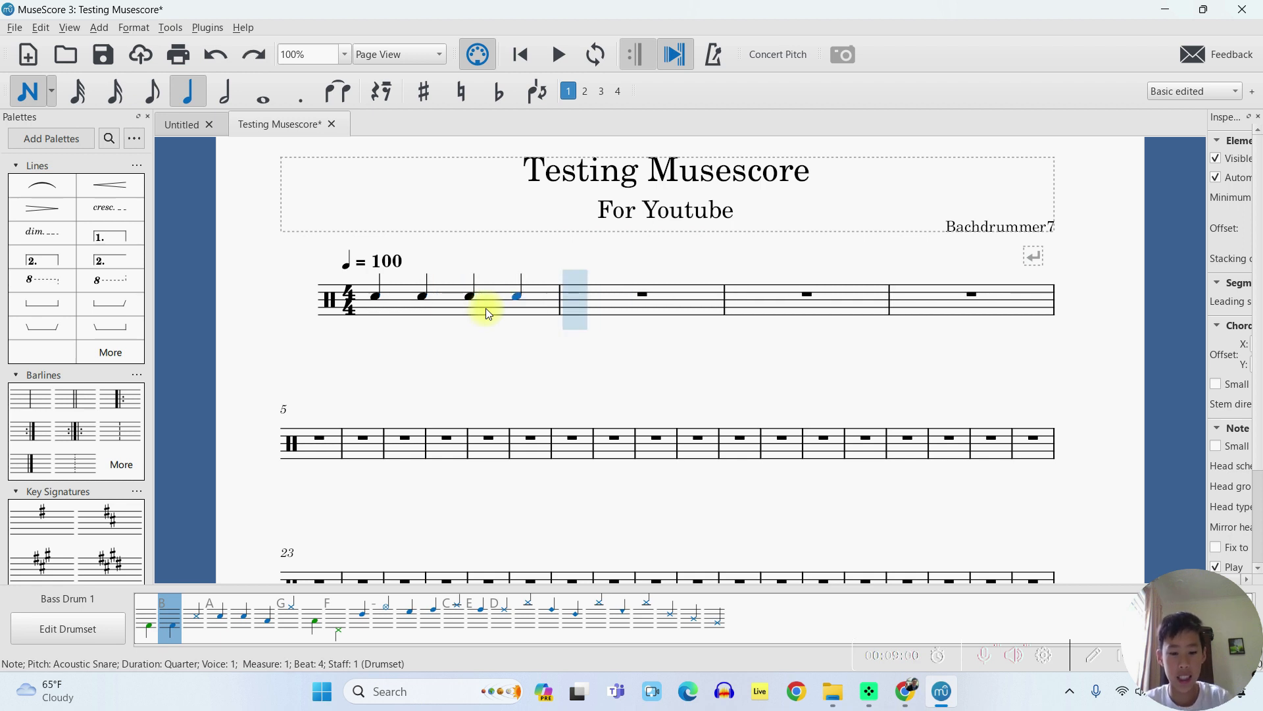
key(Escape)
- Copy the four snare quarter notes of measure 1 into measure 2
click(493, 308)
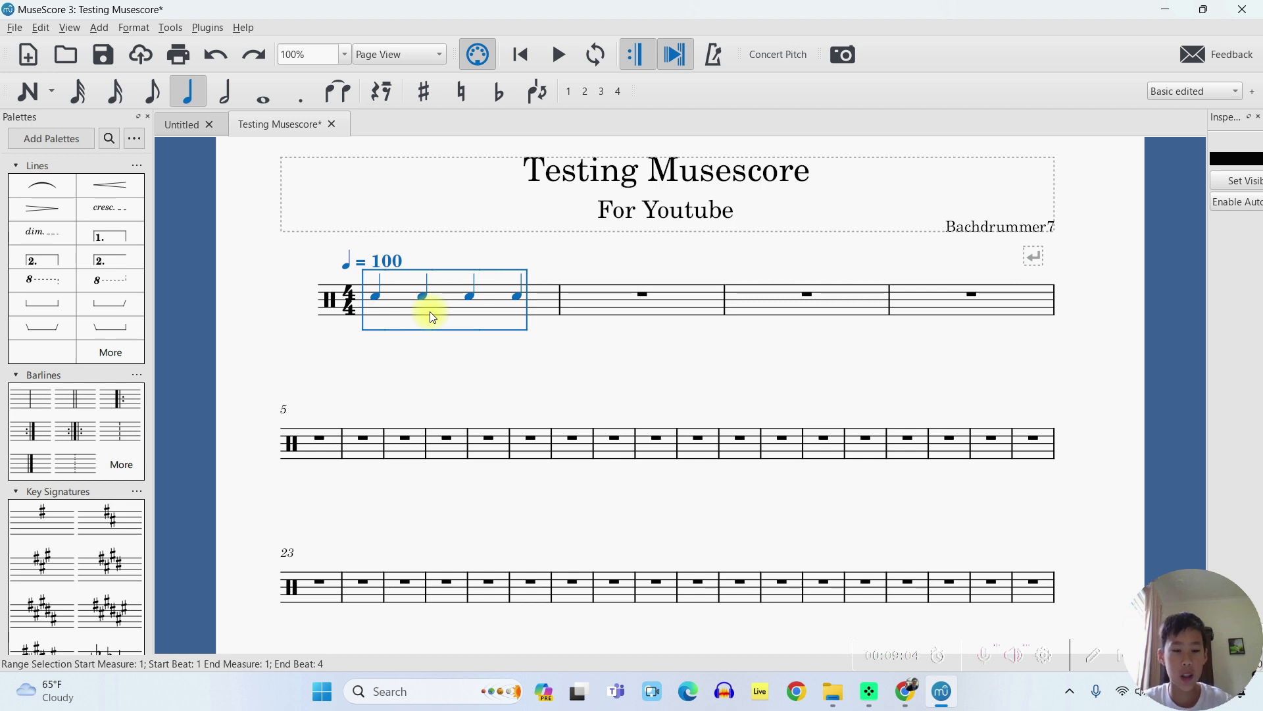
click(545, 362)
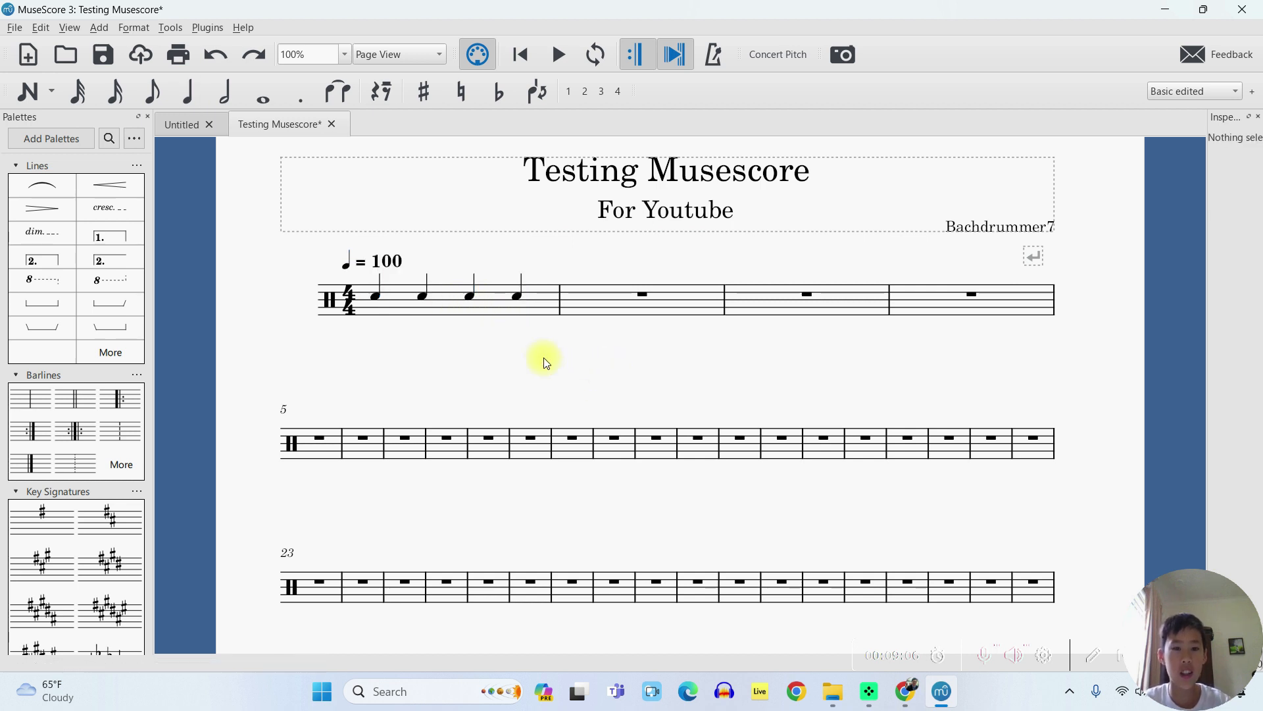
click(498, 318)
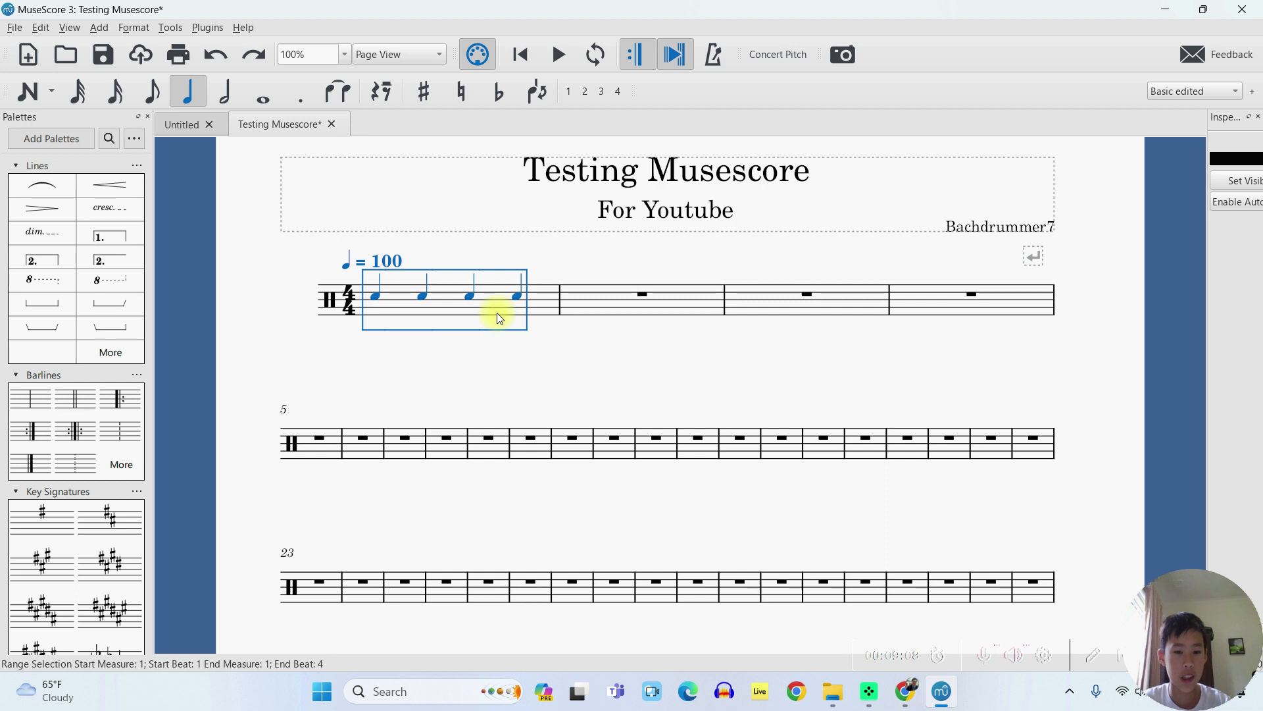
click(619, 301)
key(ctrl+v)
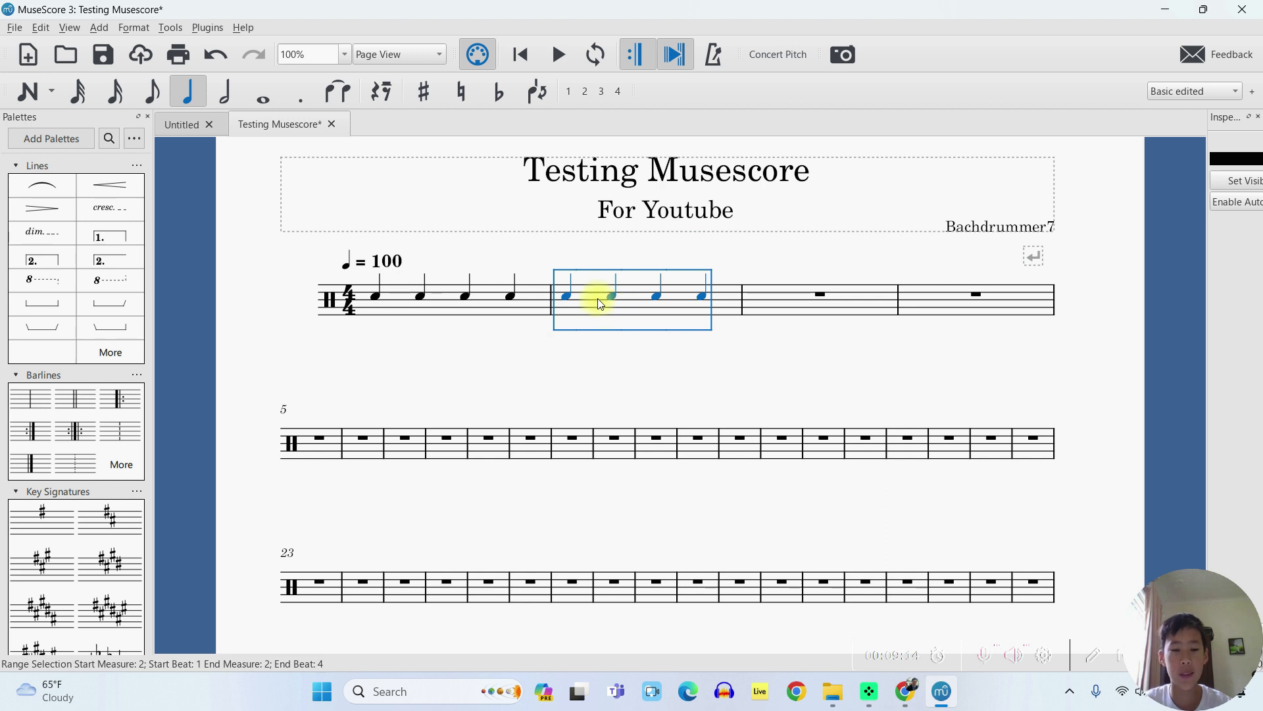
- Replace the four snare quarter notes in measure 1 with quarter rests
click(517, 309)
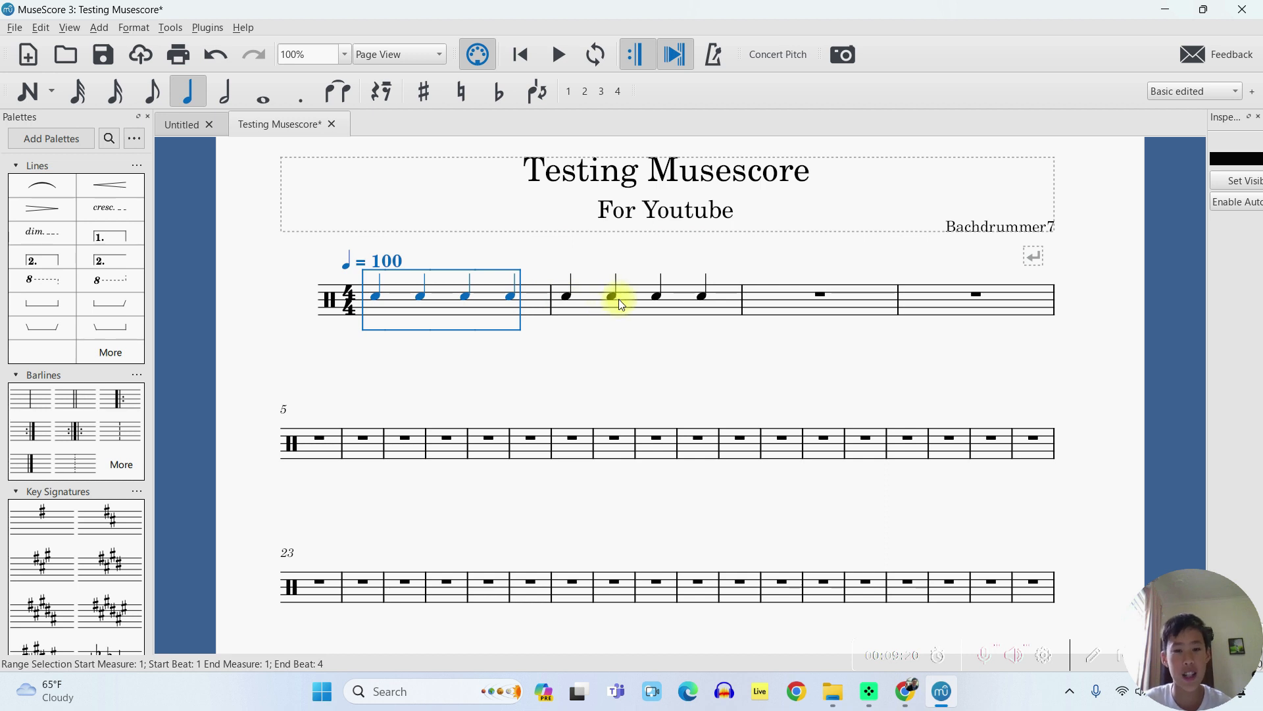
key(n)
key(Escape)
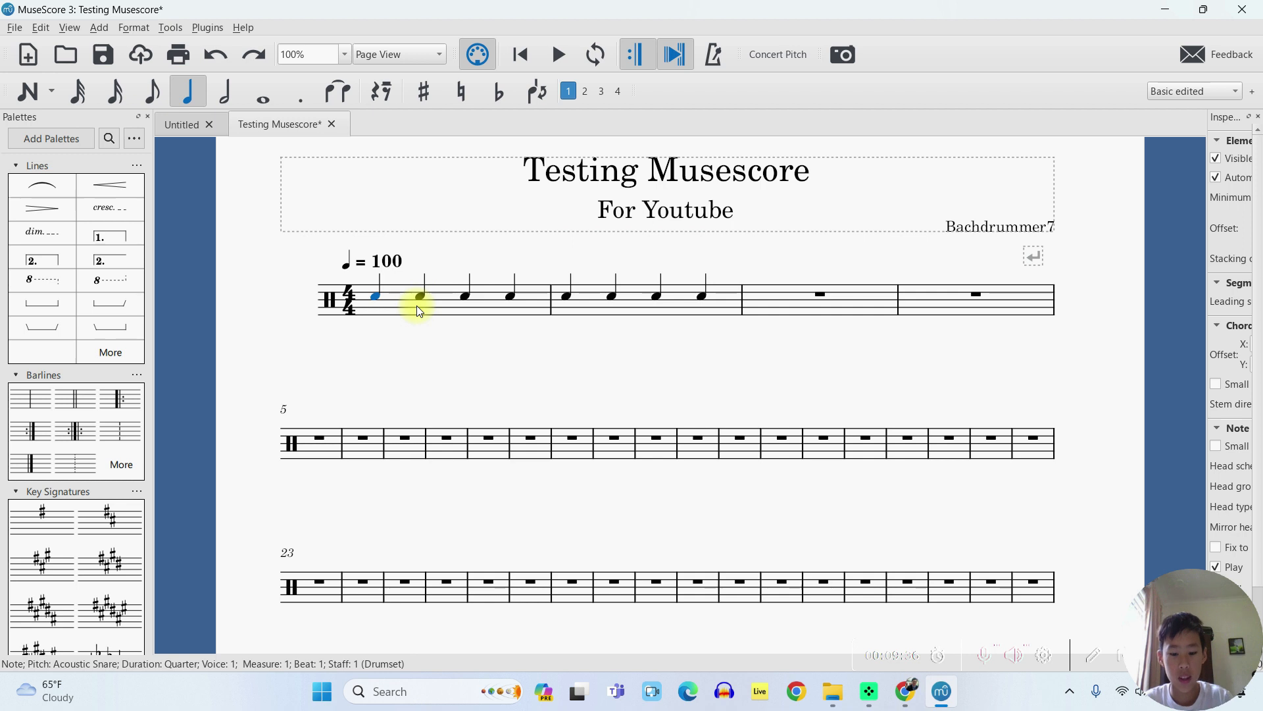
key(n)
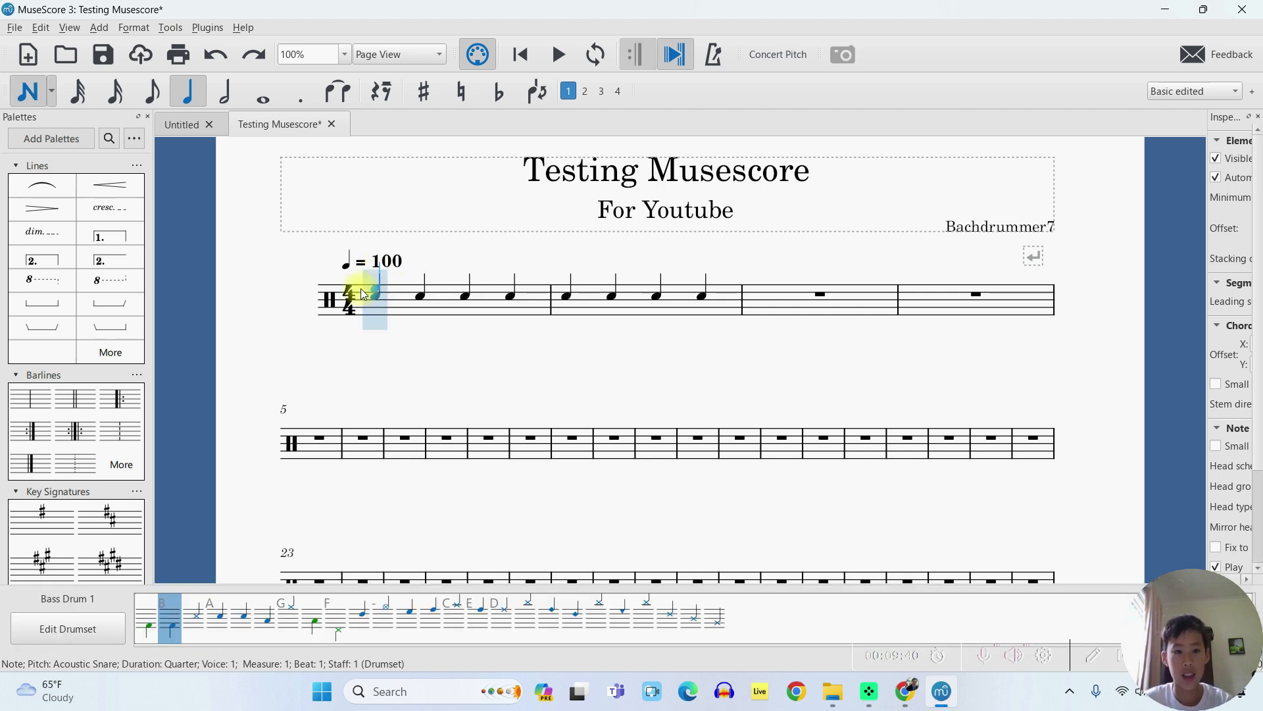
key(0)
key(0)
key(0)
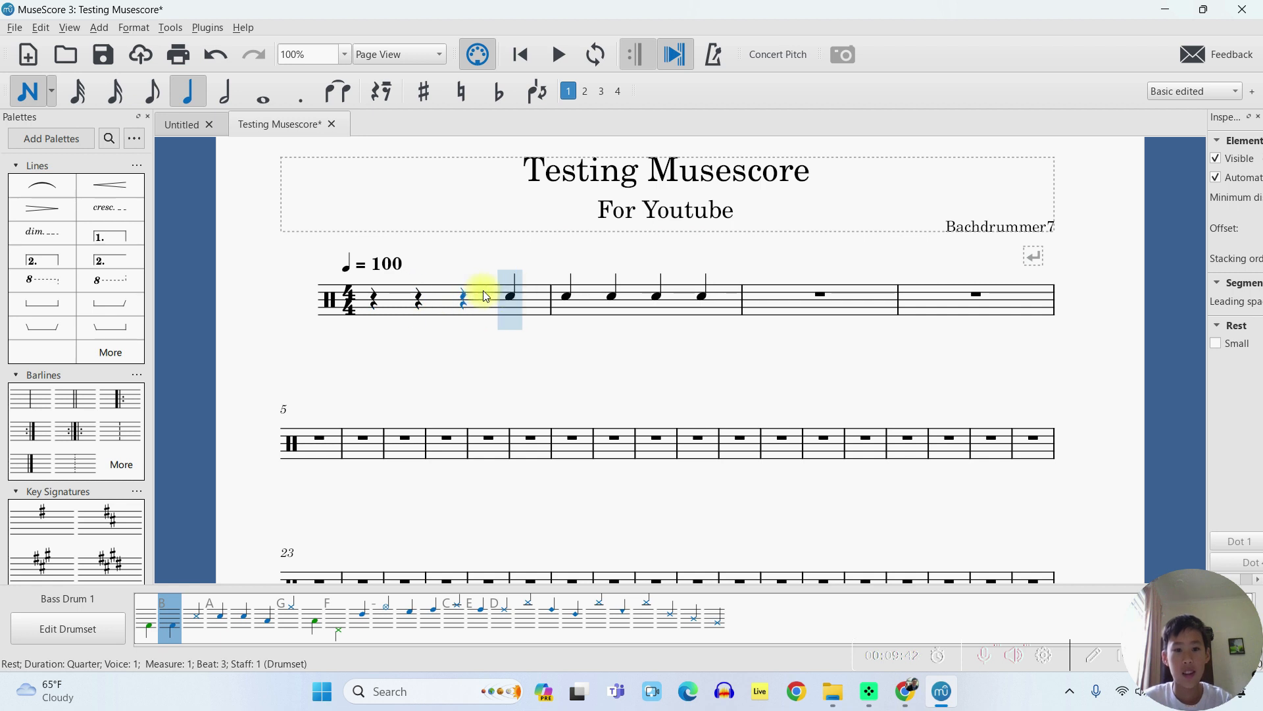
key(0)
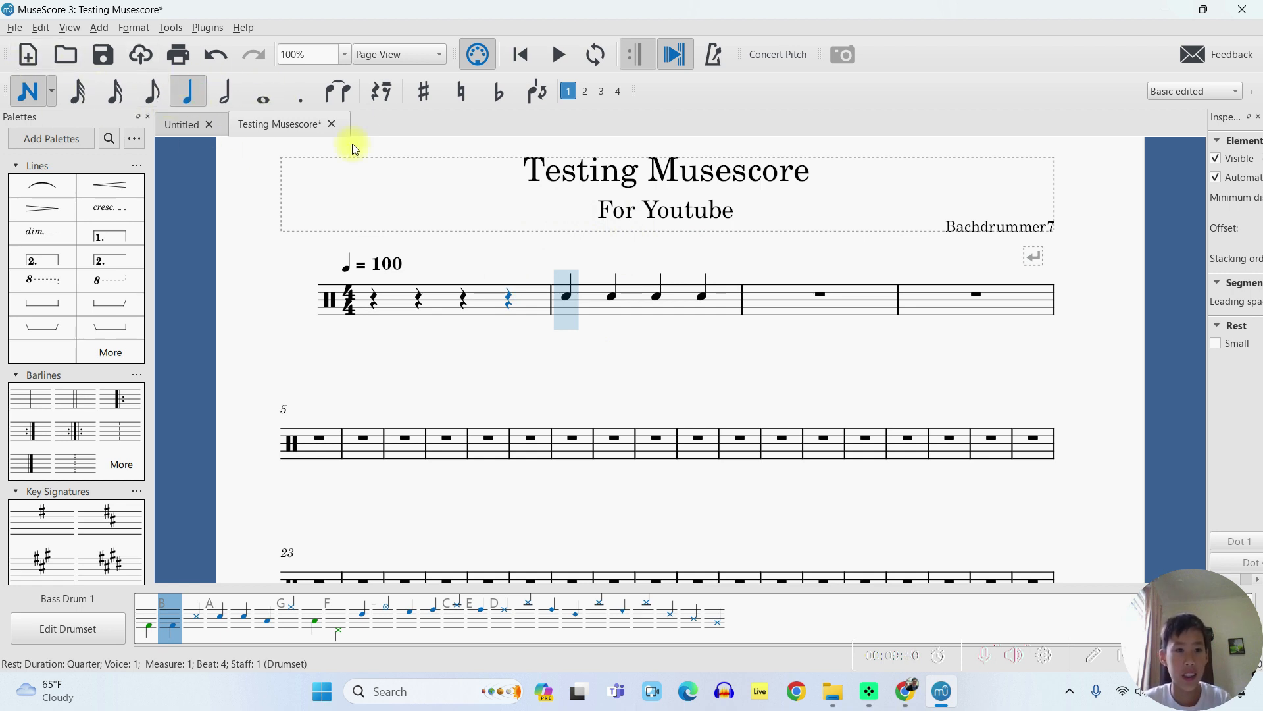
- Fill measure 1 with eight Acoustic Snare eighth notes starting at beat 1 and leave note input
click(161, 99)
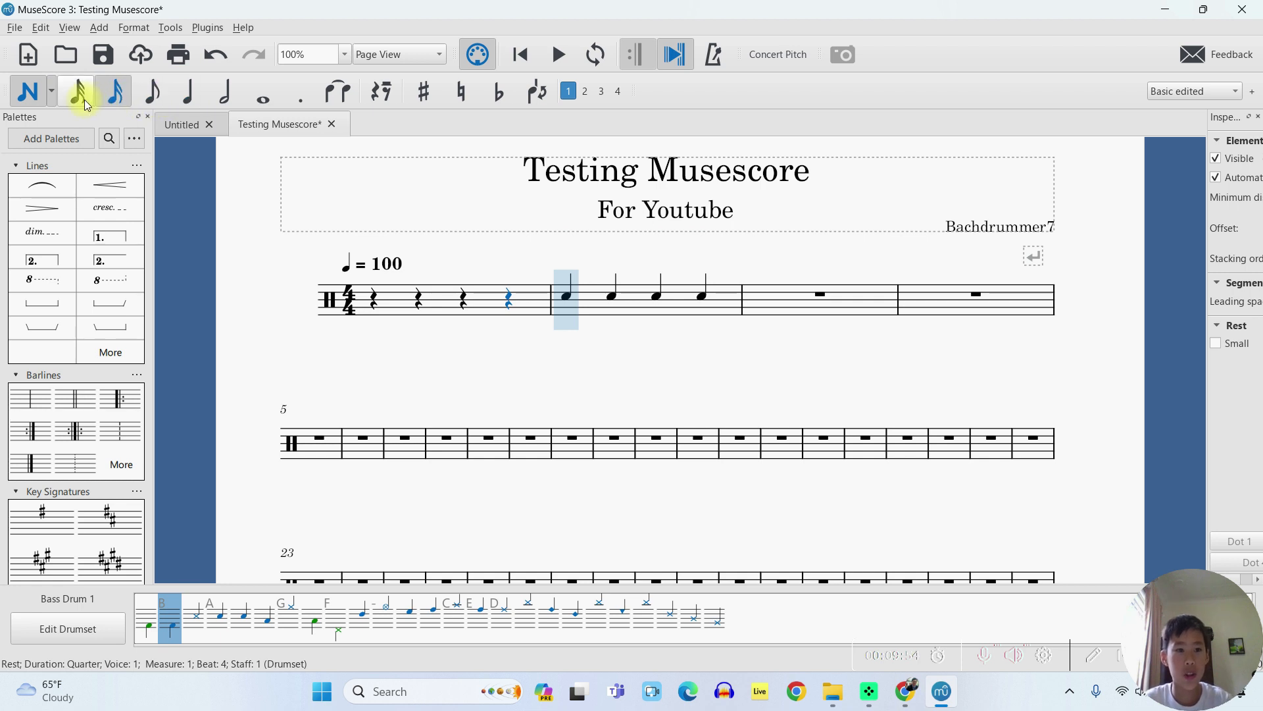
click(166, 100)
key(Left)
key(Left)
key(Left)
key(Left)
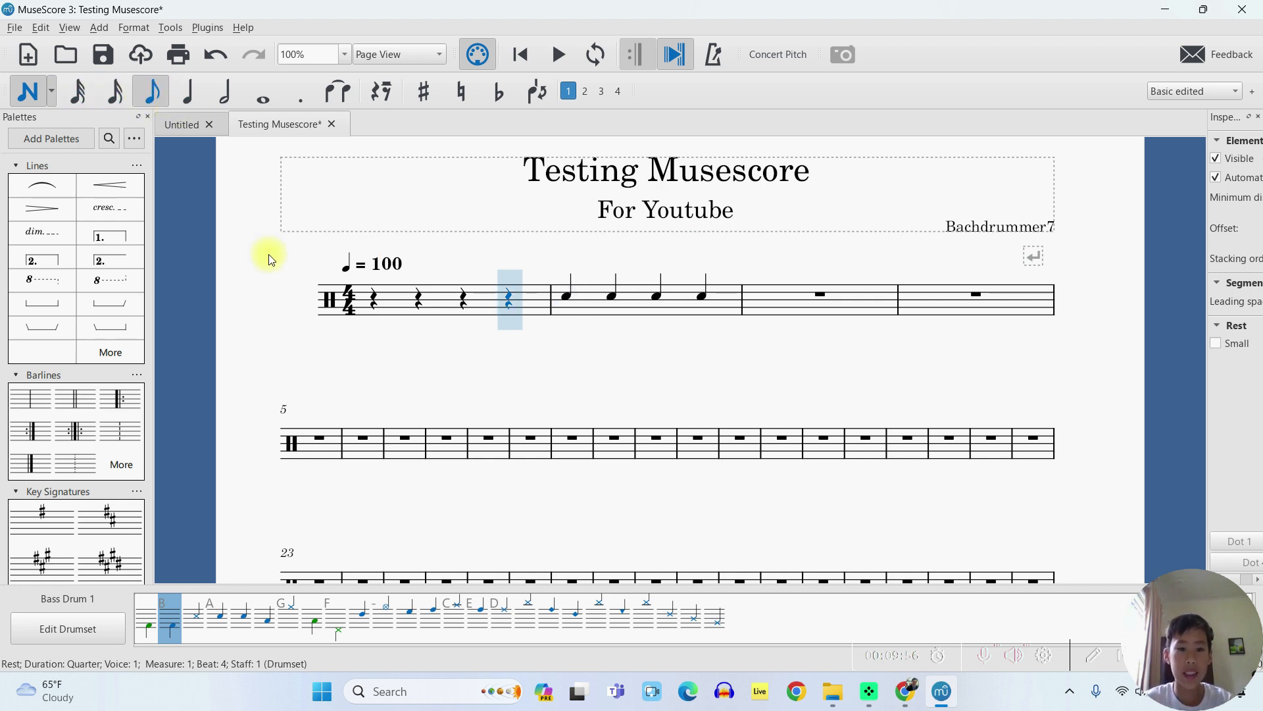
key(a)
key(a)
key(a)
key(a)
key(a)
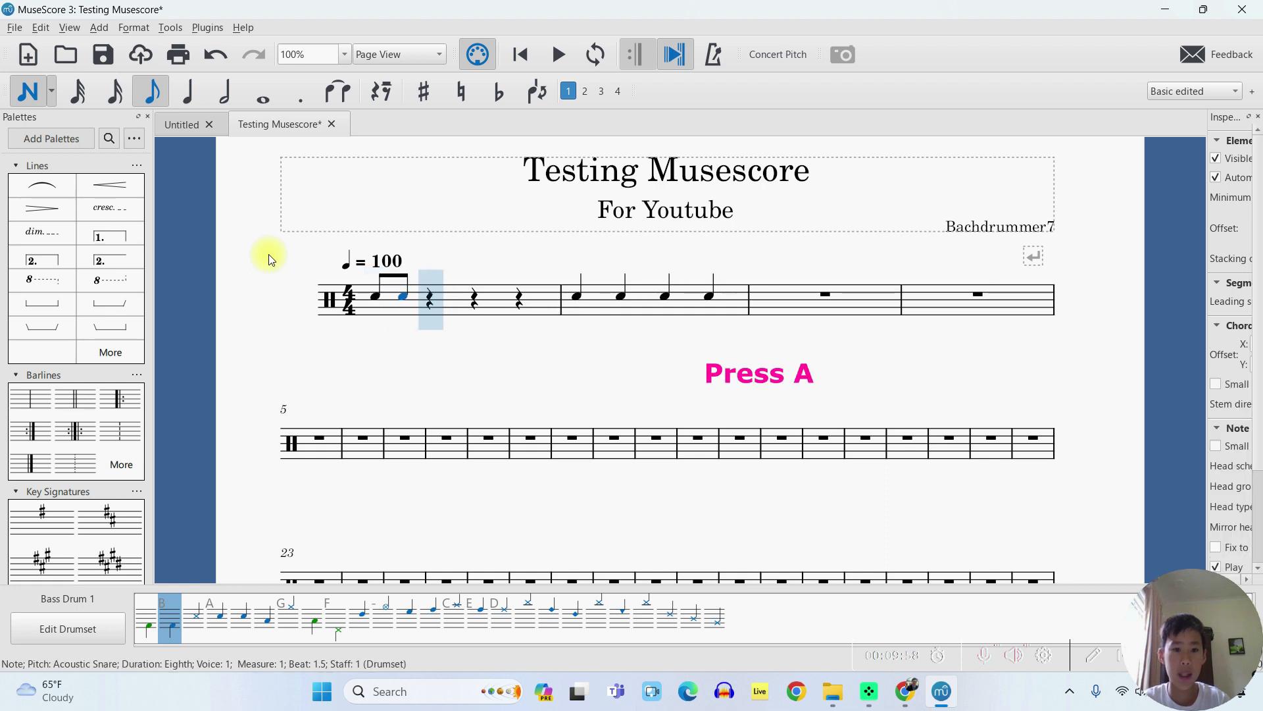
key(a)
key(a)
key(a)
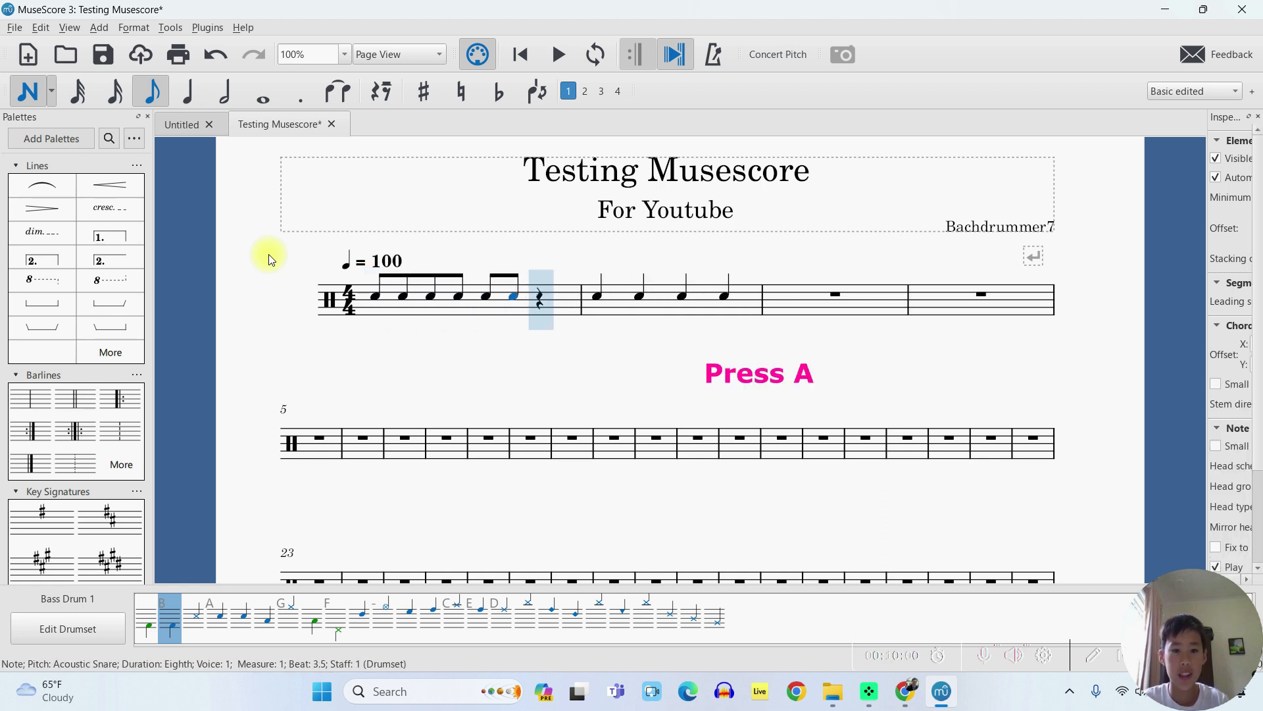
key(Escape)
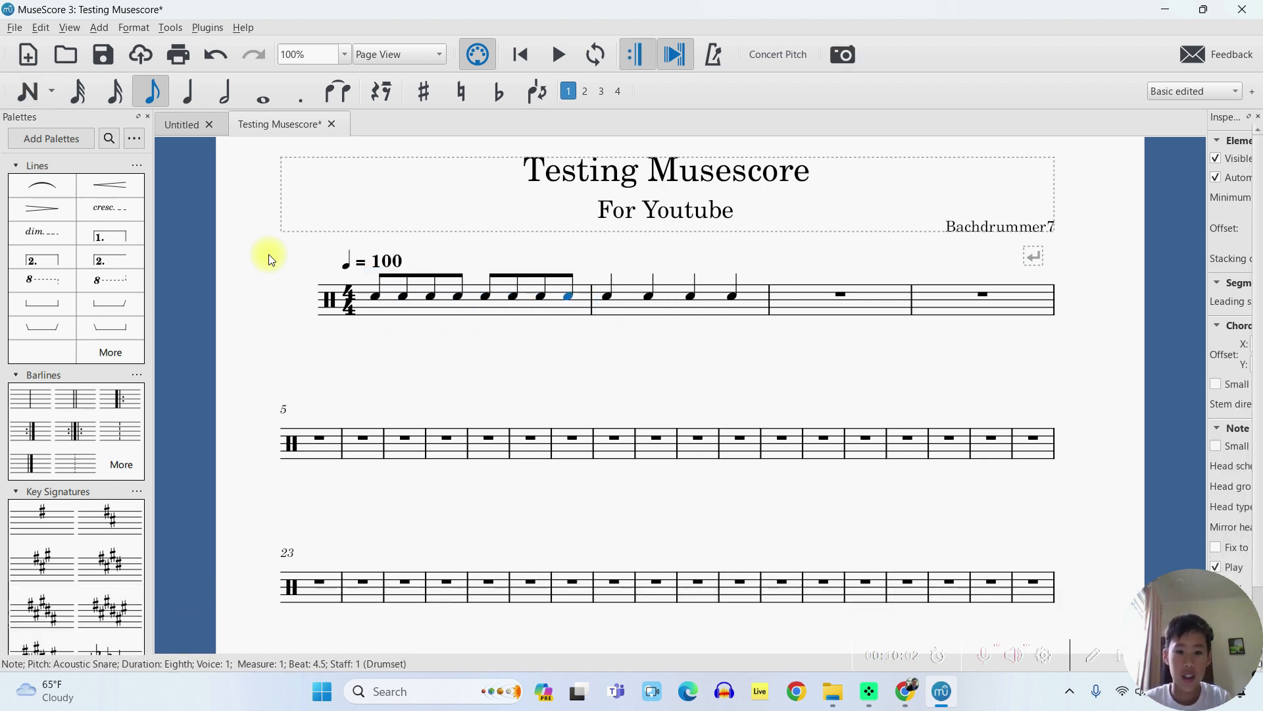
- Add start repeat and end repeat barlines around measure 1
click(555, 309)
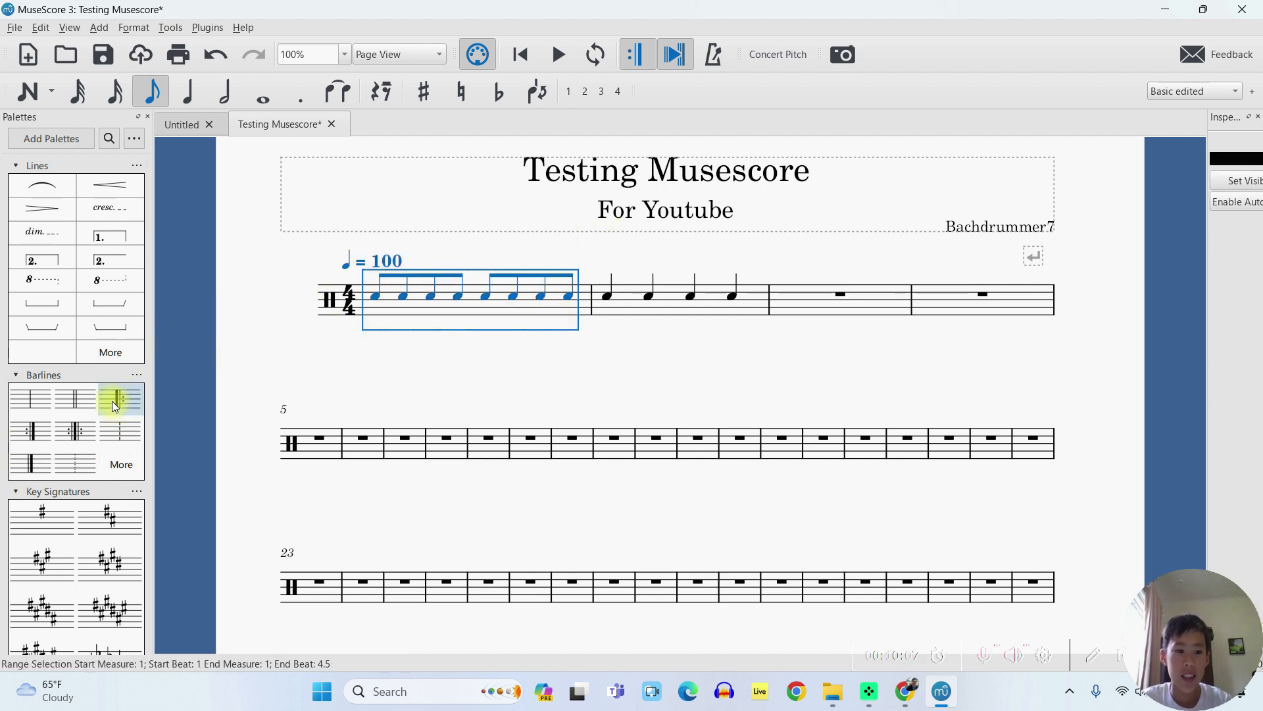
scroll(32, 246, down, 3)
scroll(31, 246, down, 10)
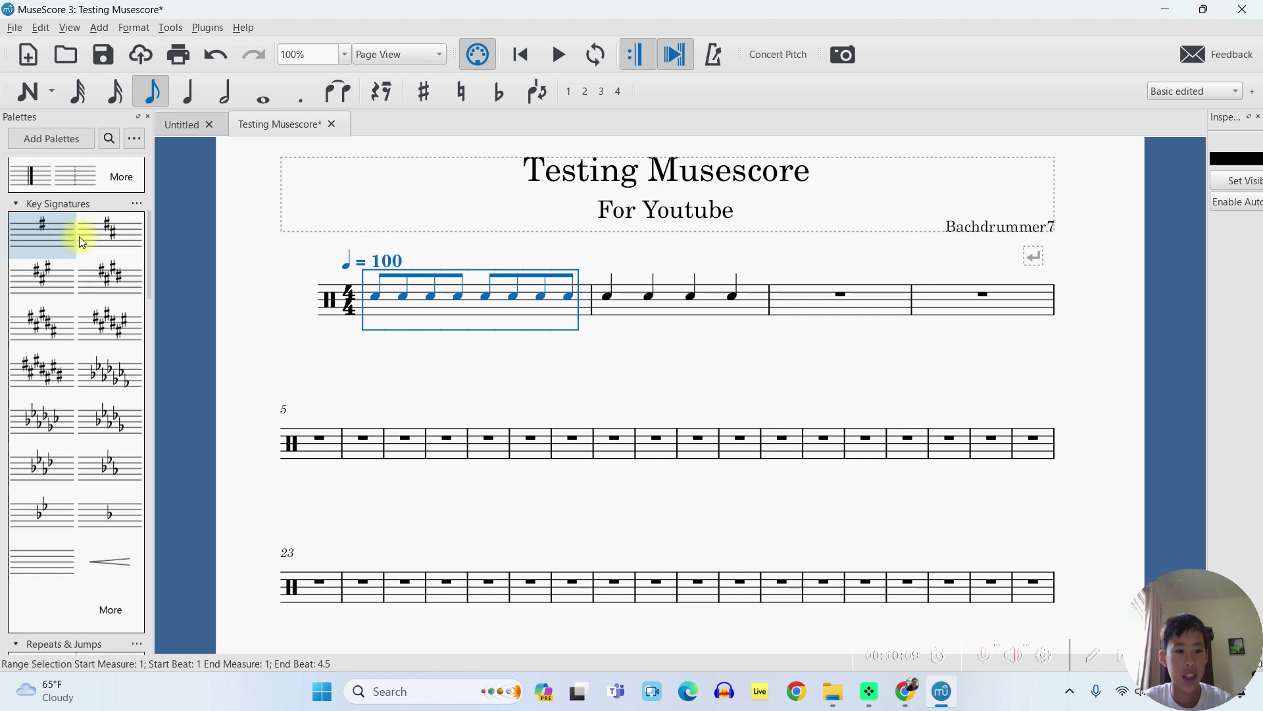
scroll(99, 526, down, 10)
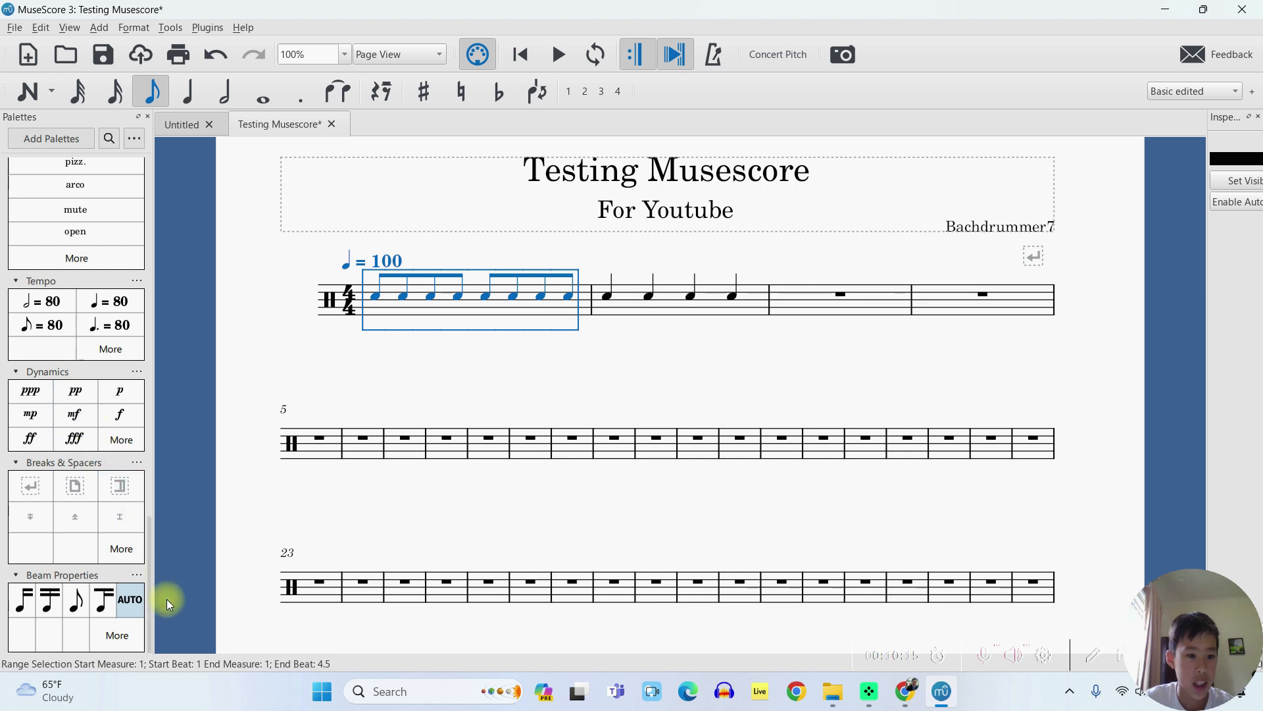
drag(152, 594, 104, 403)
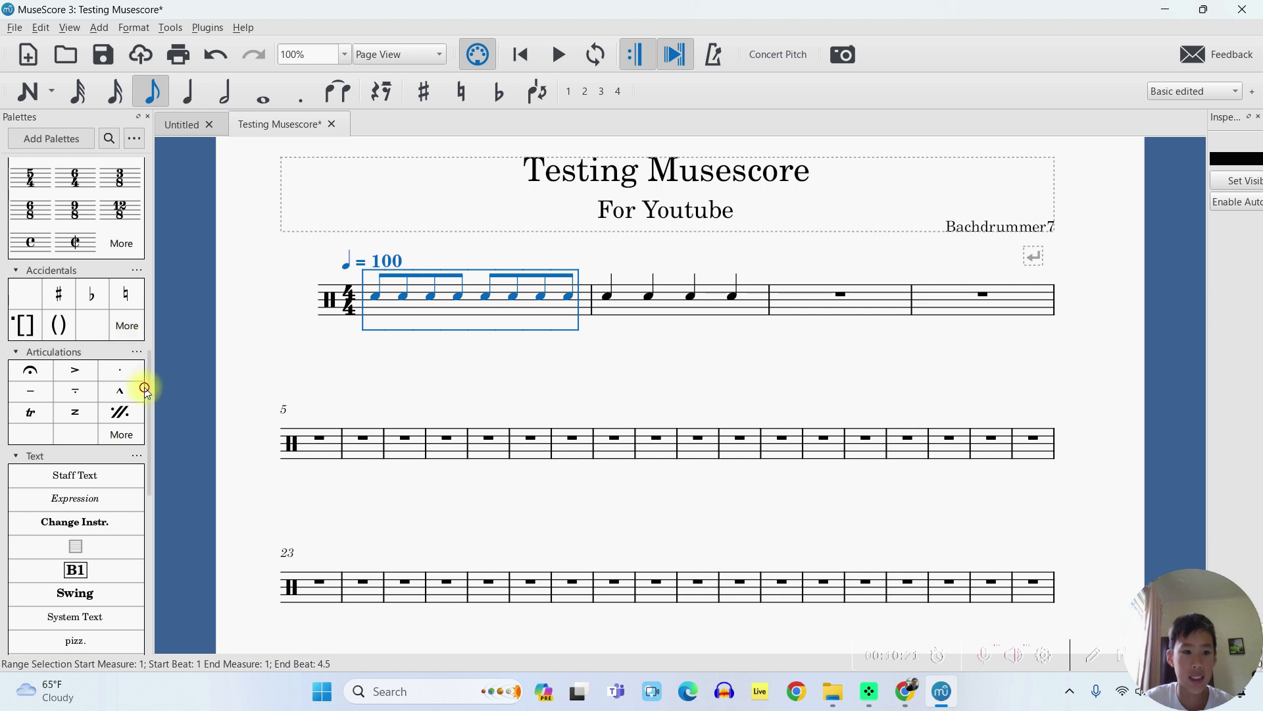
drag(147, 369, 145, 292)
drag(148, 345, 122, 227)
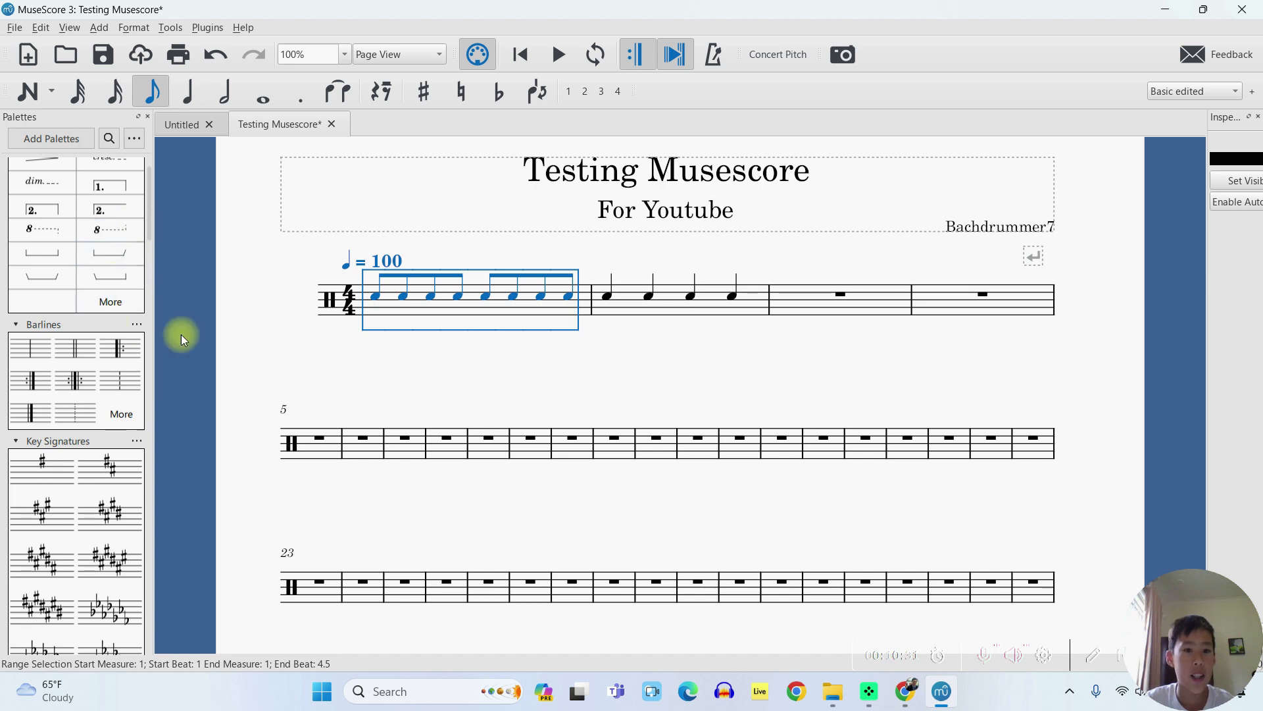
click(428, 364)
click(435, 313)
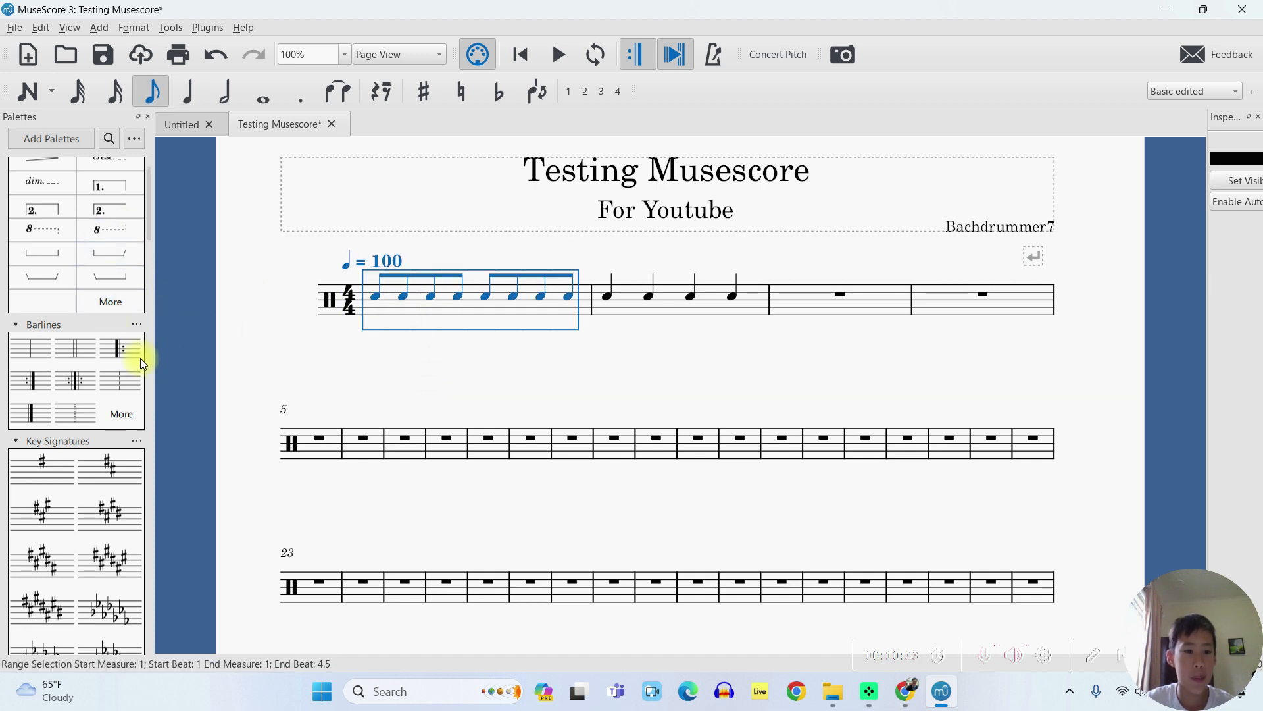
click(118, 343)
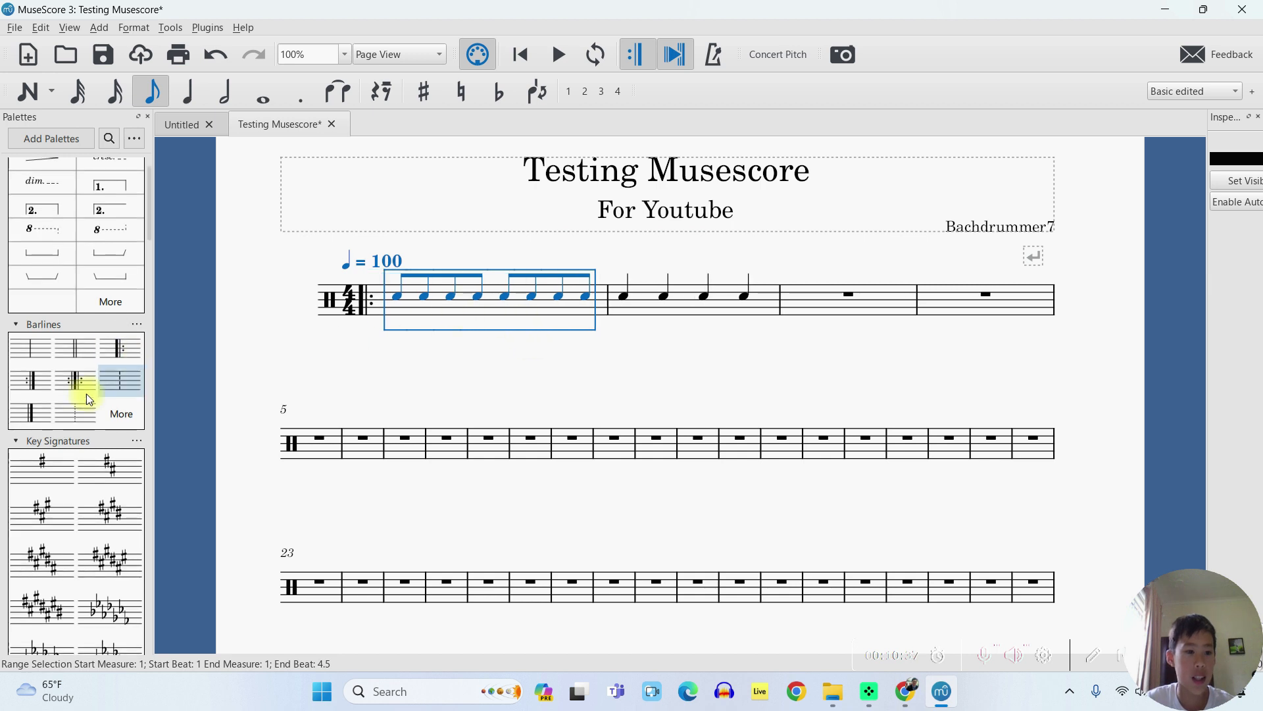
click(29, 379)
- Play back the score from the repeated measure 1, stop playback and clear the selection
click(459, 376)
click(439, 317)
key(space)
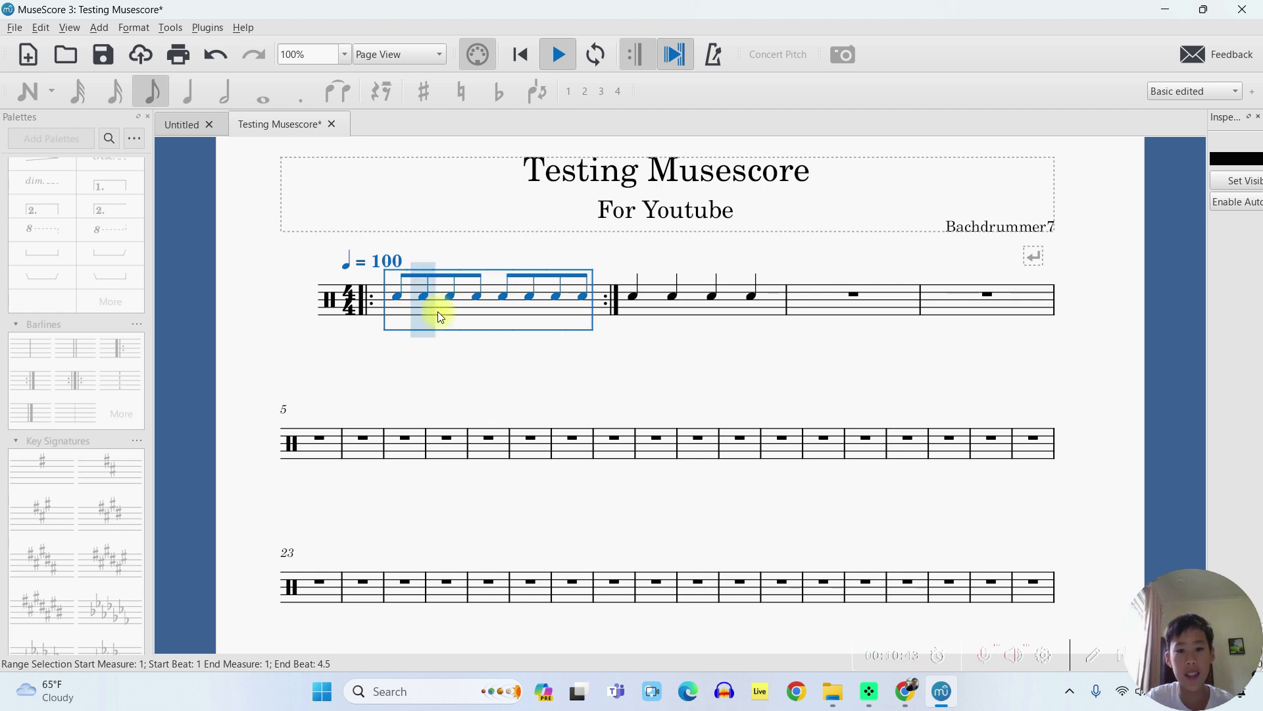
key(space)
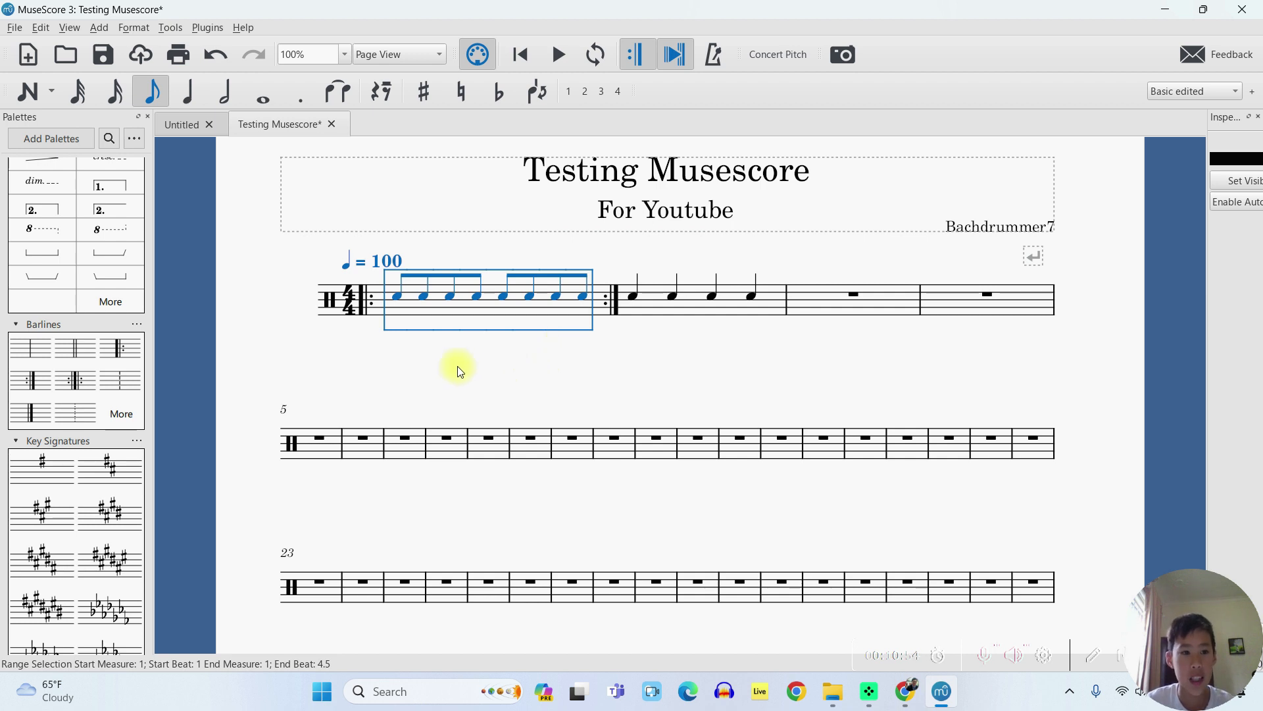
scroll(66, 381, up, 2)
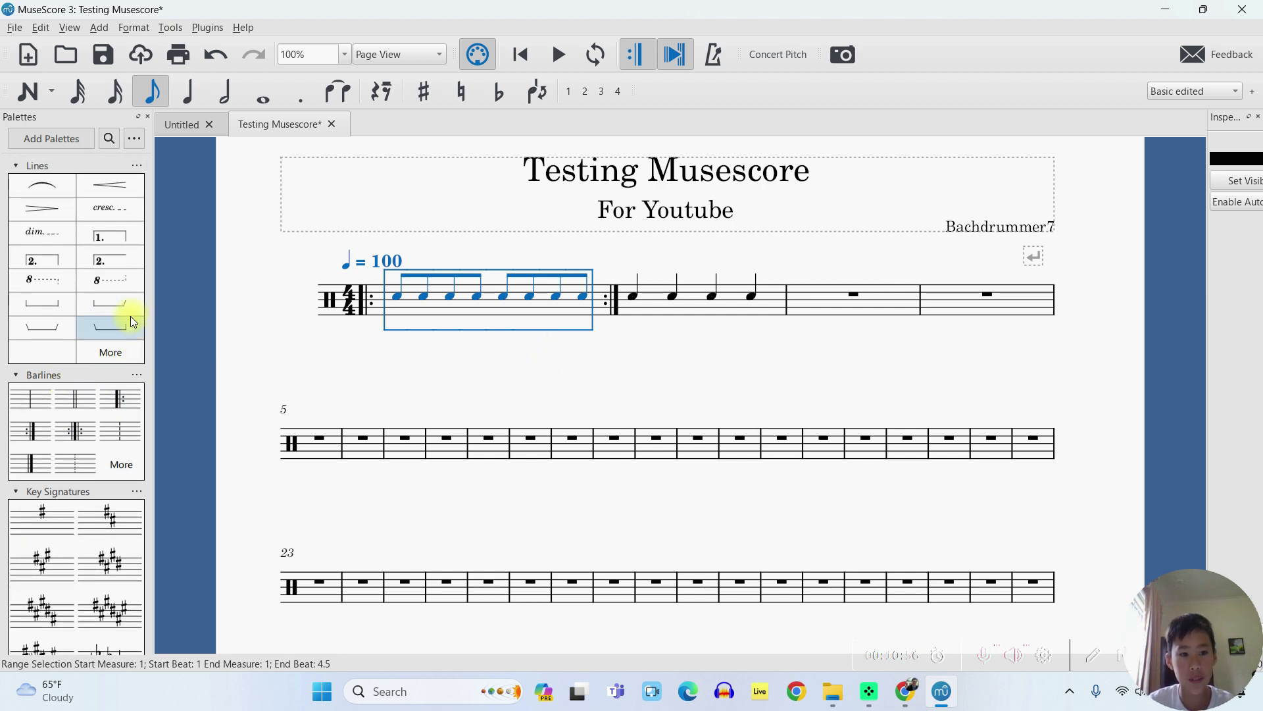
click(522, 357)
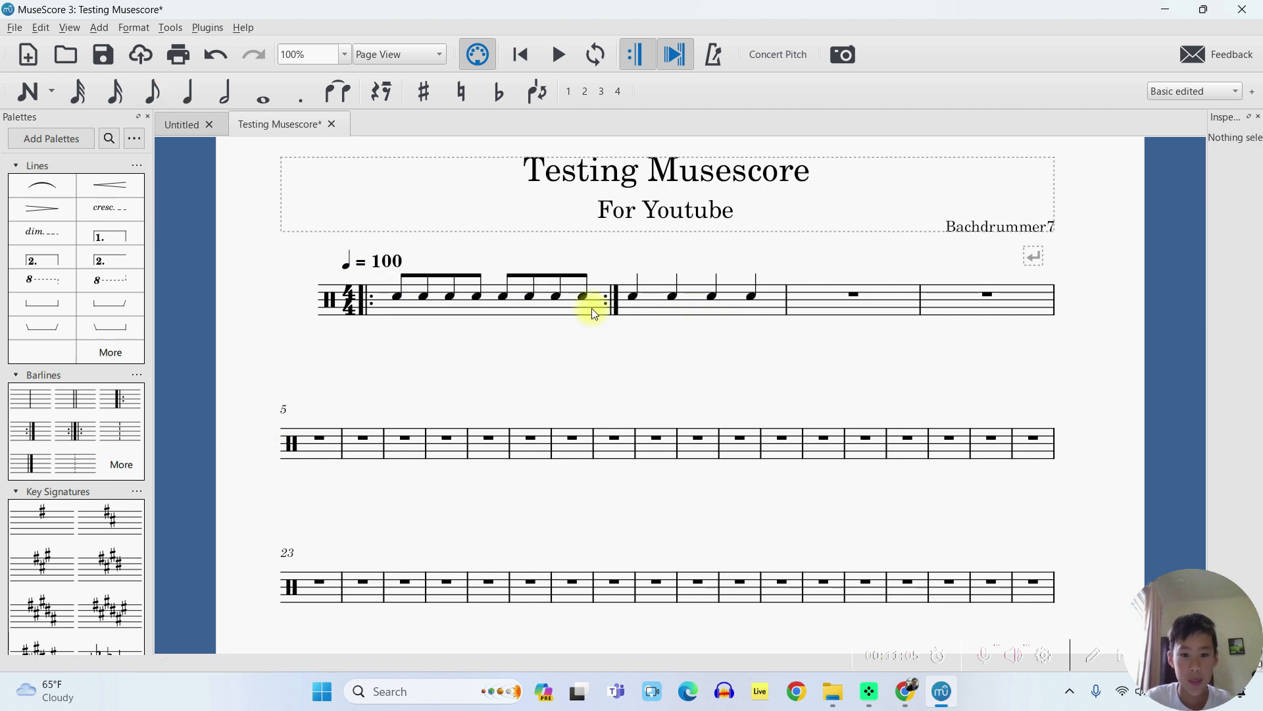
click(831, 315)
key(n)
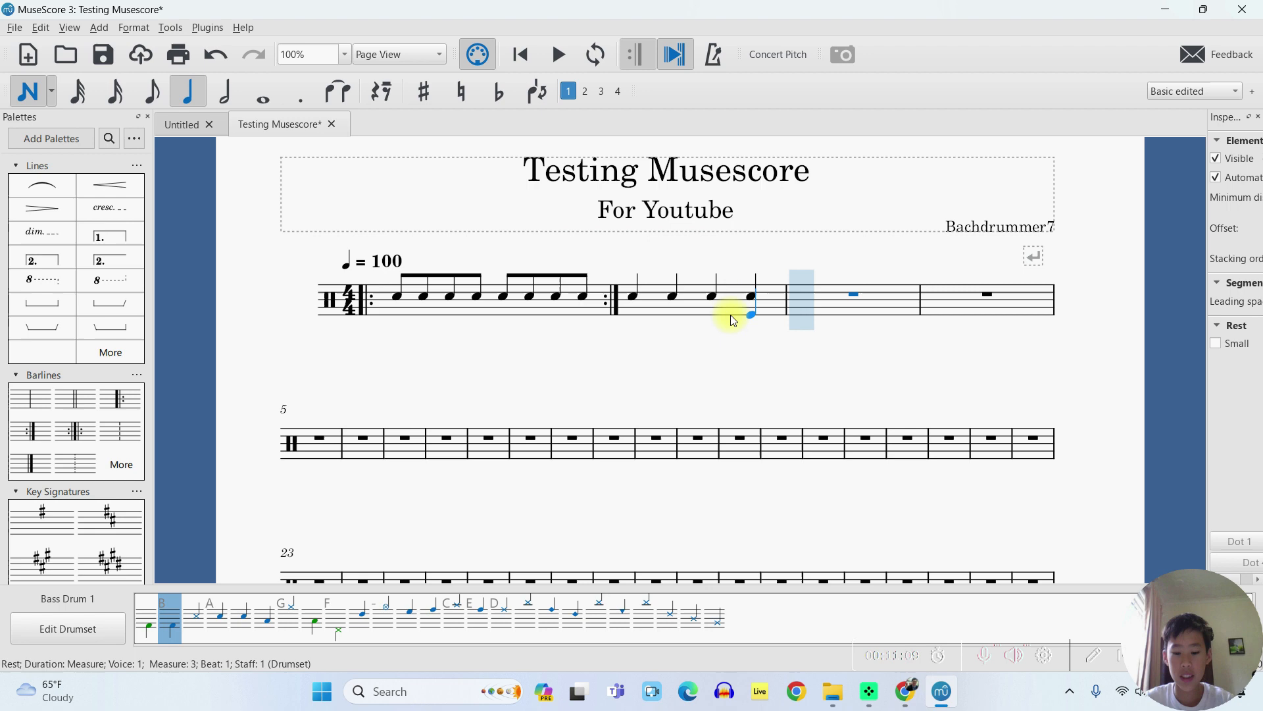
key(Escape)
- With measure 2 selected, browse the palettes and the Symbols section of the Master Palette, and close the Master Palette
click(729, 317)
scroll(73, 404, down, 5)
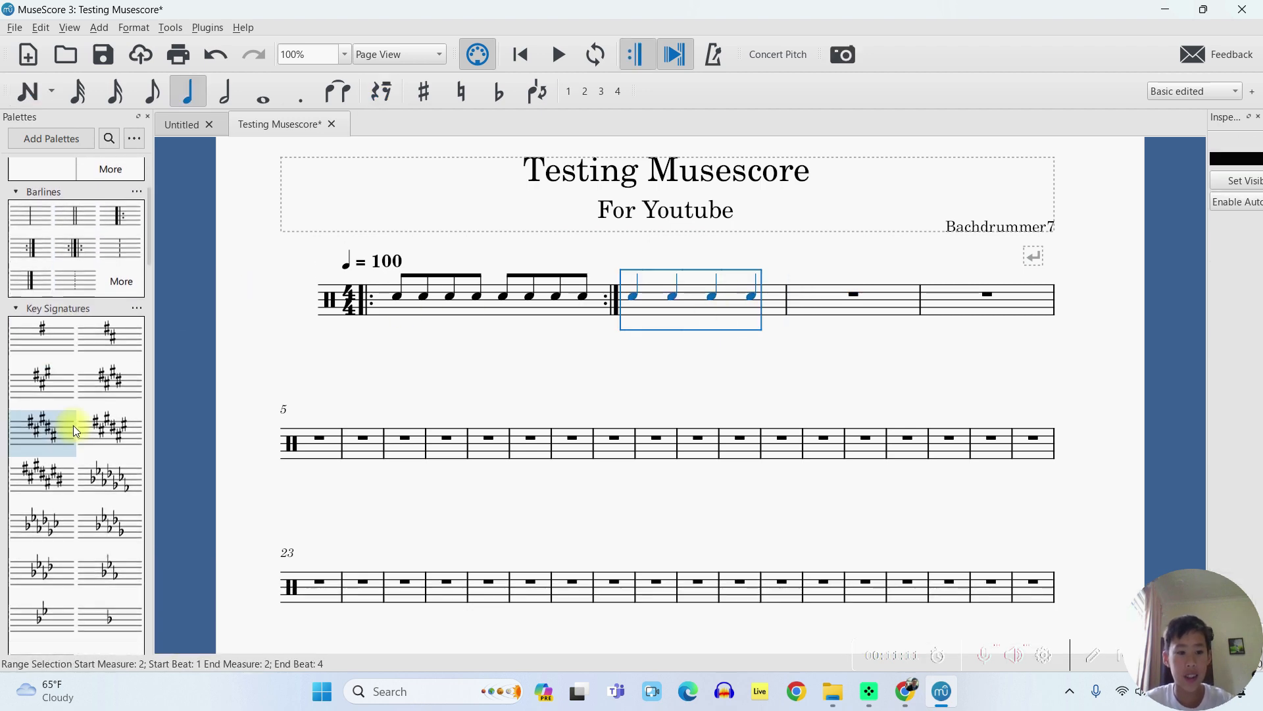
scroll(73, 425, down, 15)
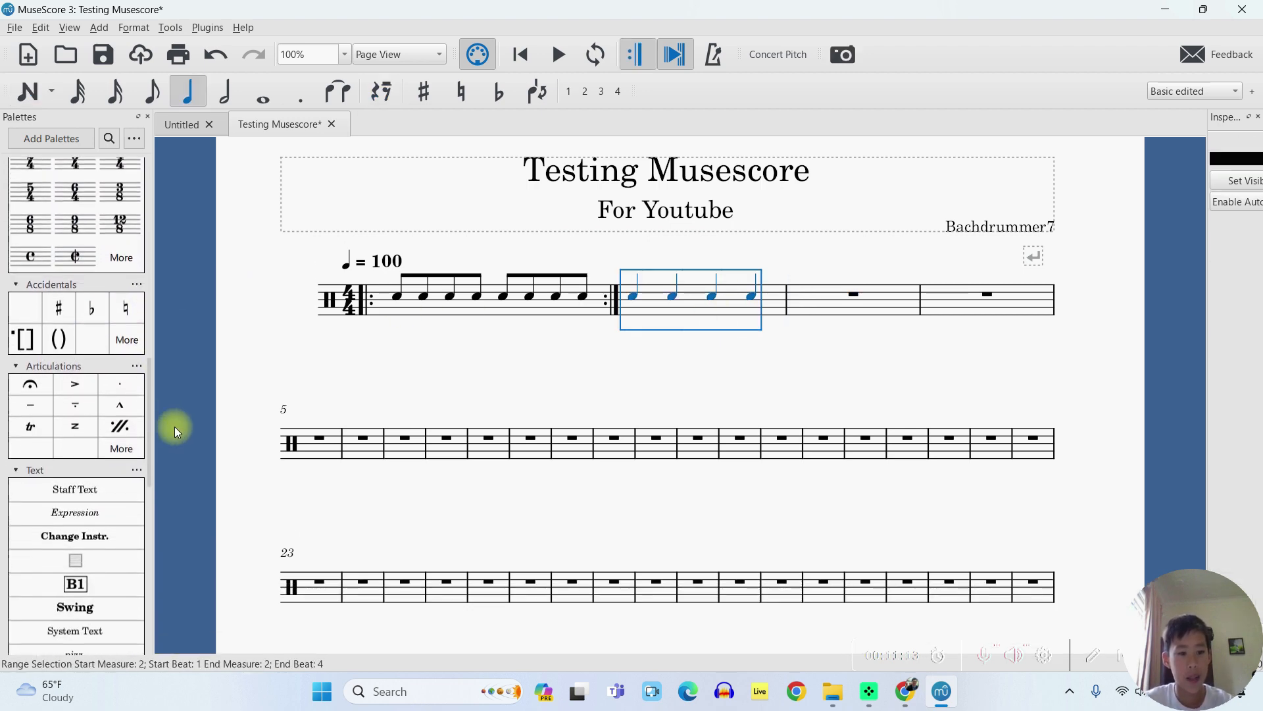
drag(151, 429, 163, 209)
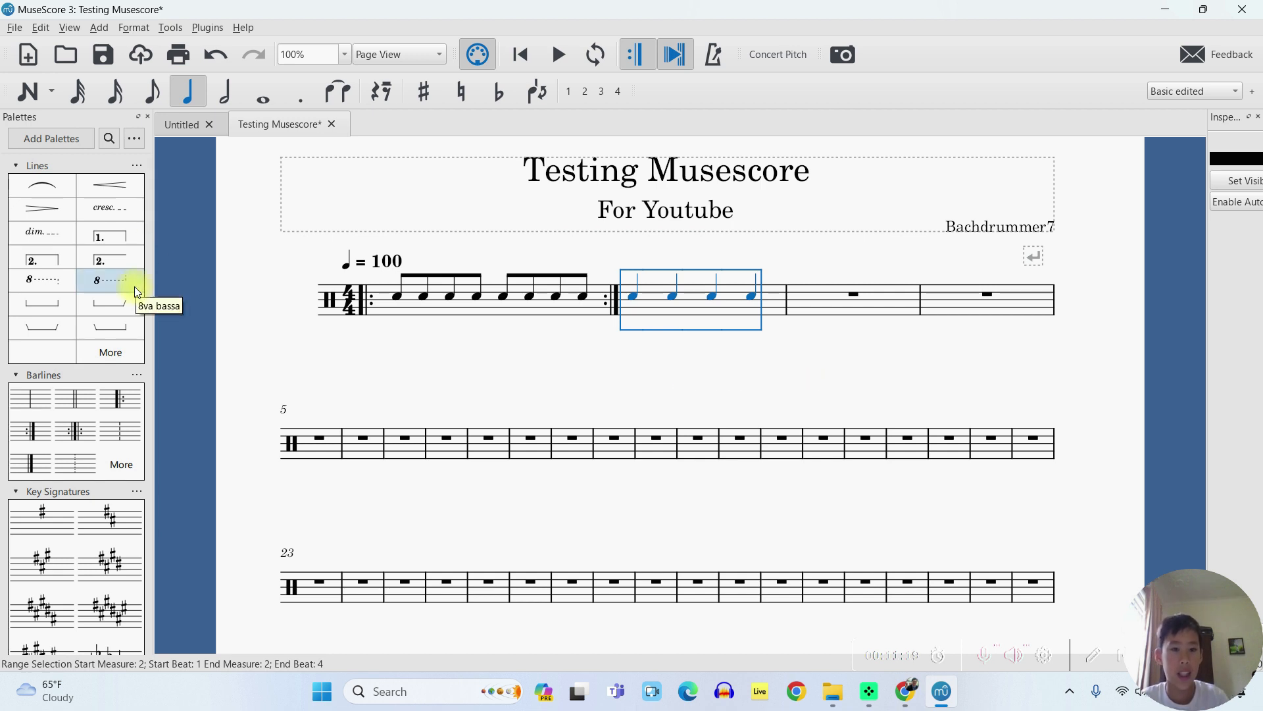
key(shift+F9)
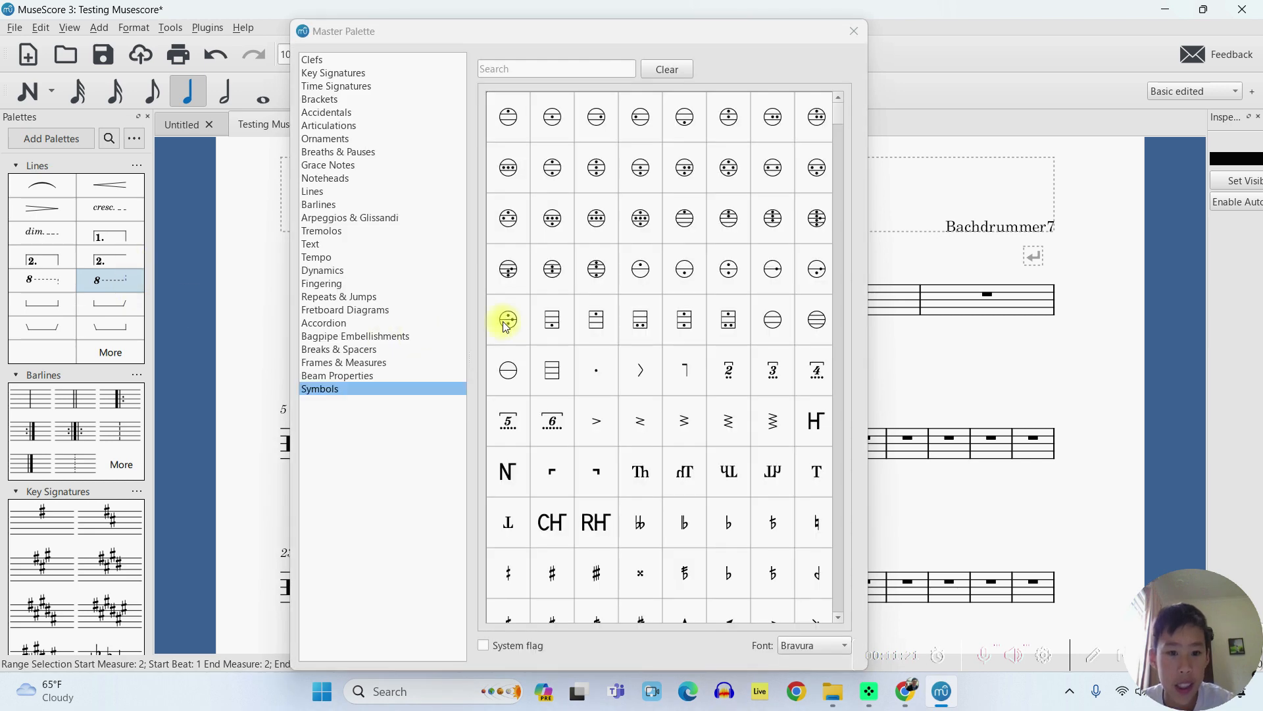
key(Escape)
key(shift+F9)
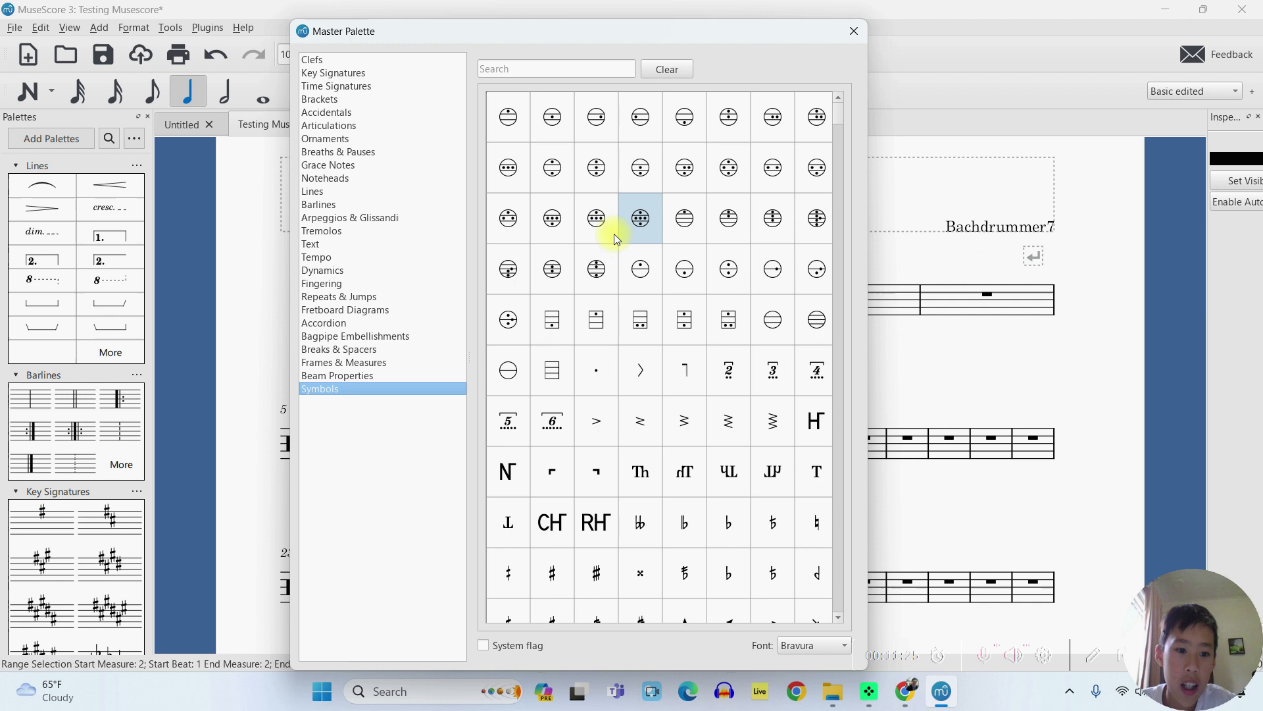
scroll(612, 234, down, 10)
scroll(583, 211, down, 10)
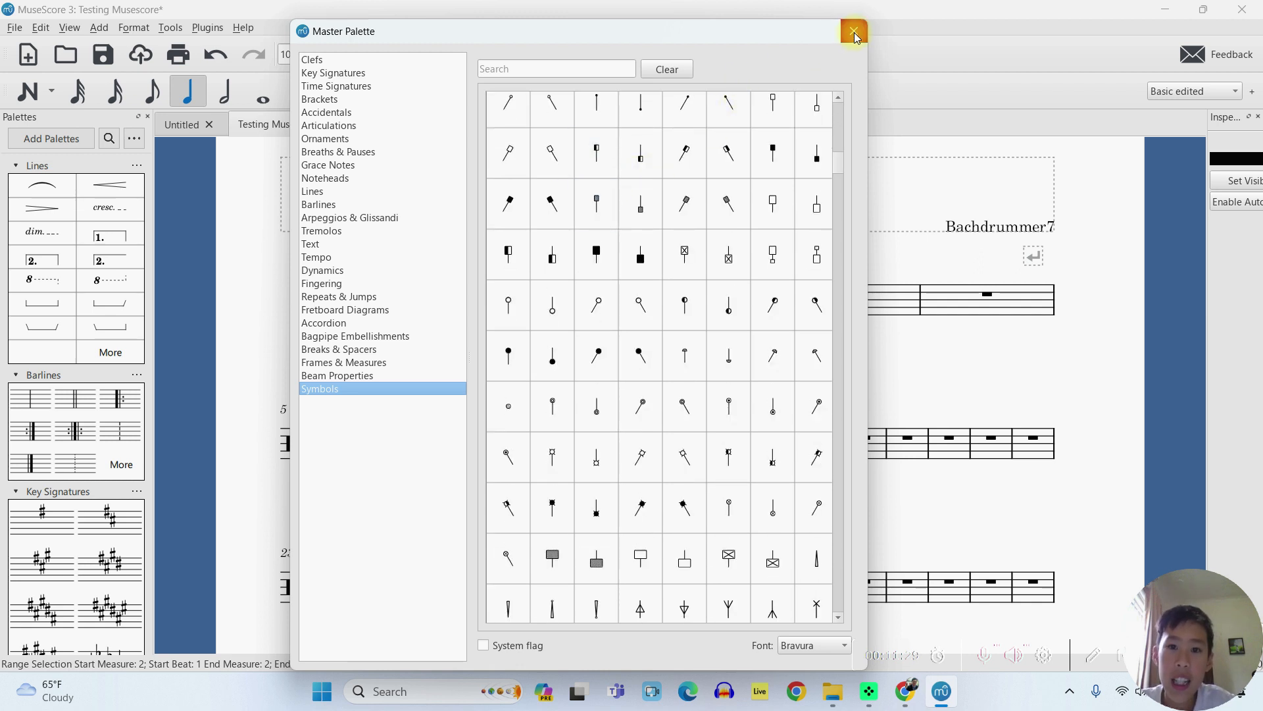
click(629, 73)
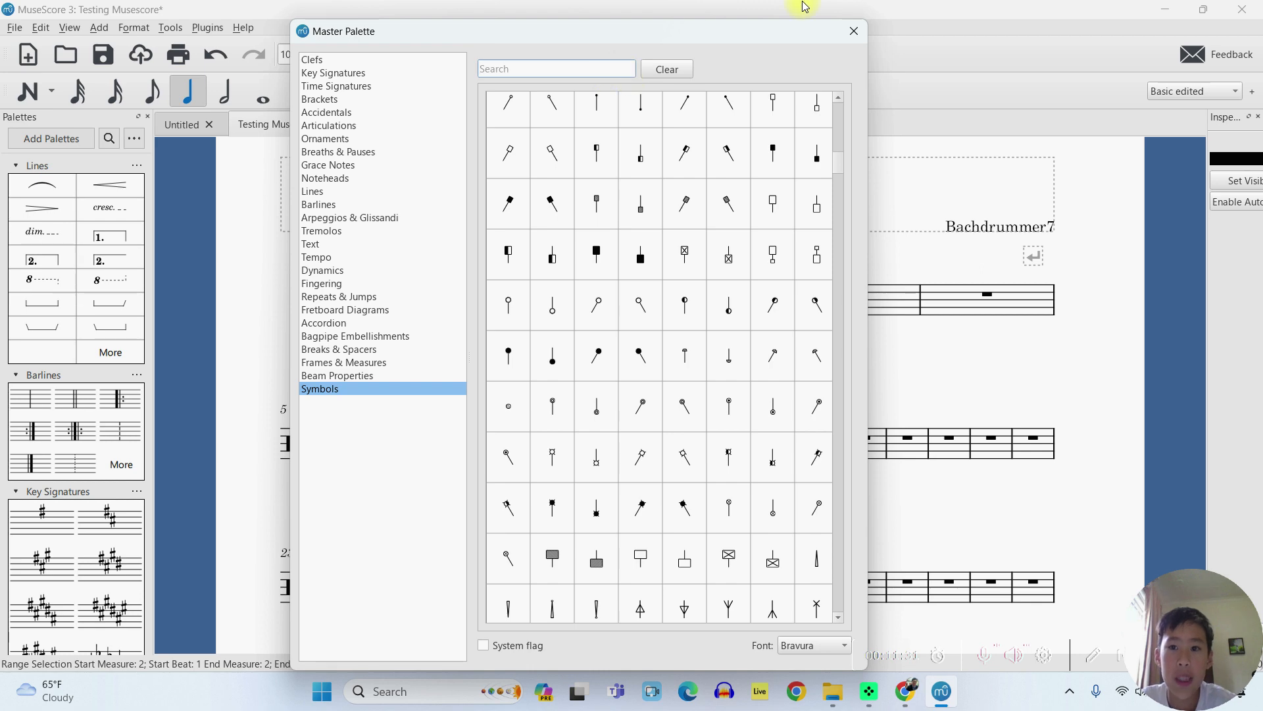
click(844, 32)
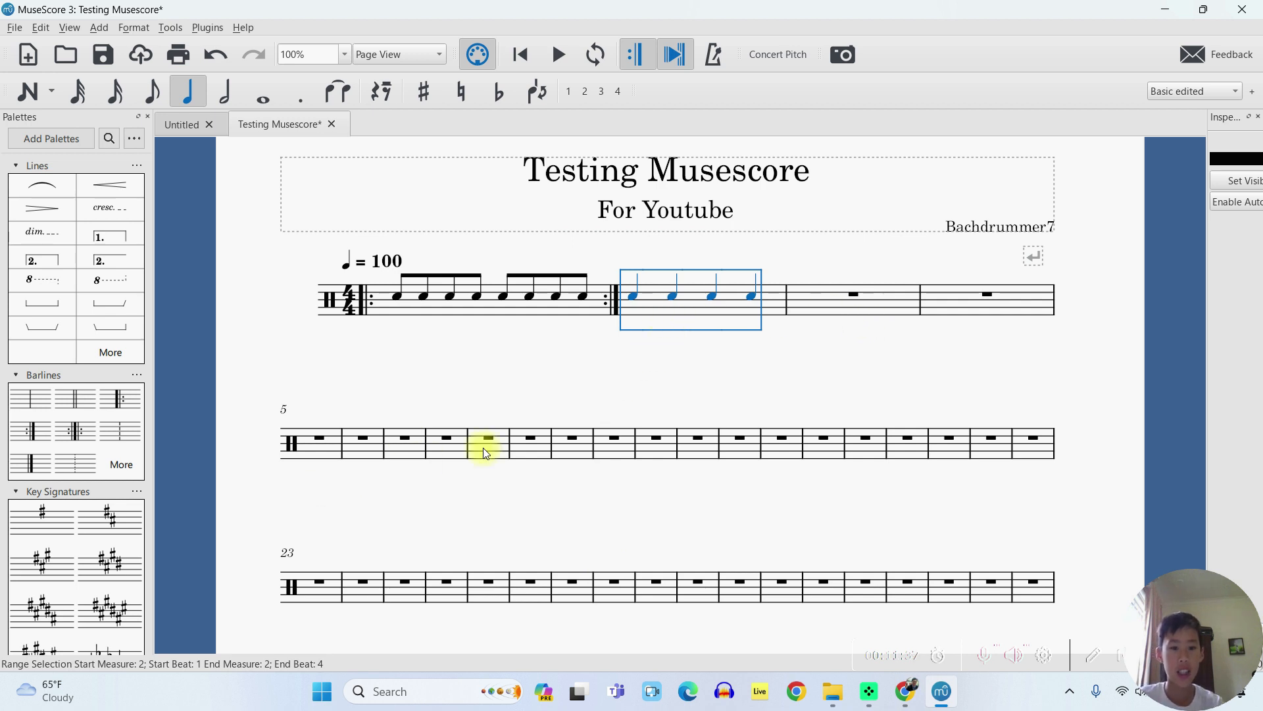
- Add a line break after measure 8
click(447, 449)
key(Return)
- Enter an Acoustic Snare quarter note on beat 1 of measure 5, undo it and leave note input
click(437, 432)
key(n)
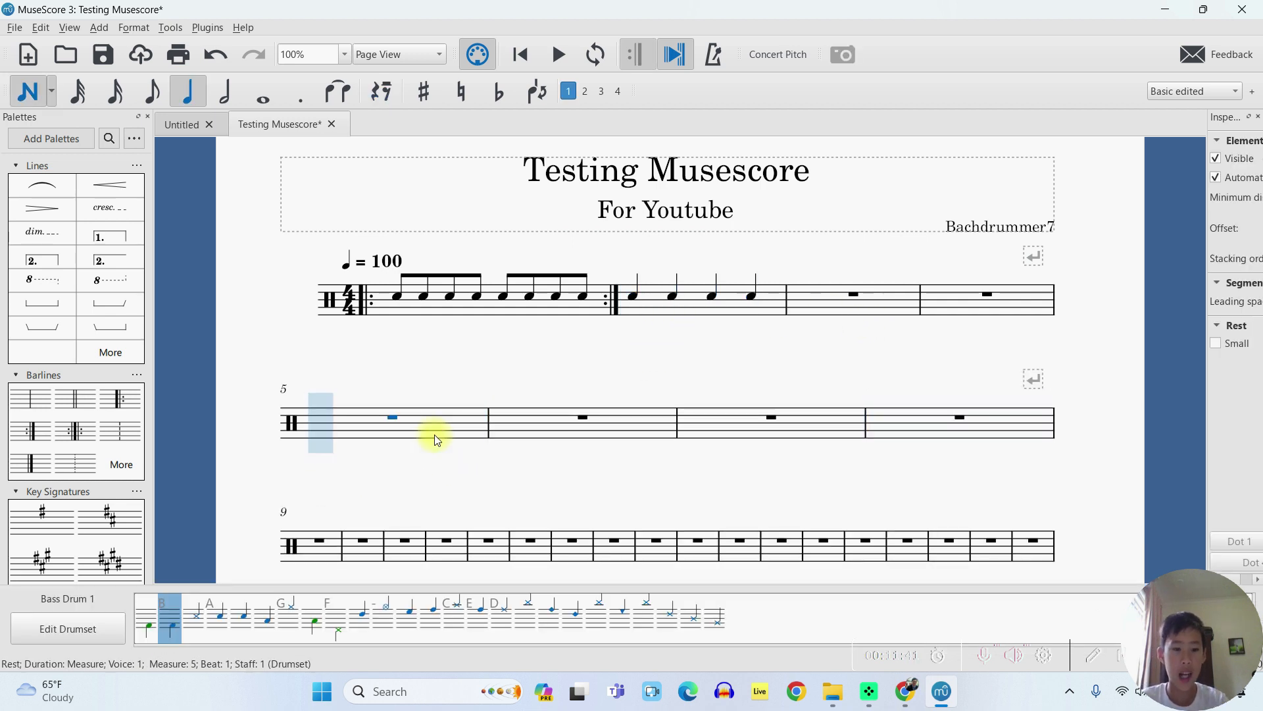
key(a)
key(Escape)
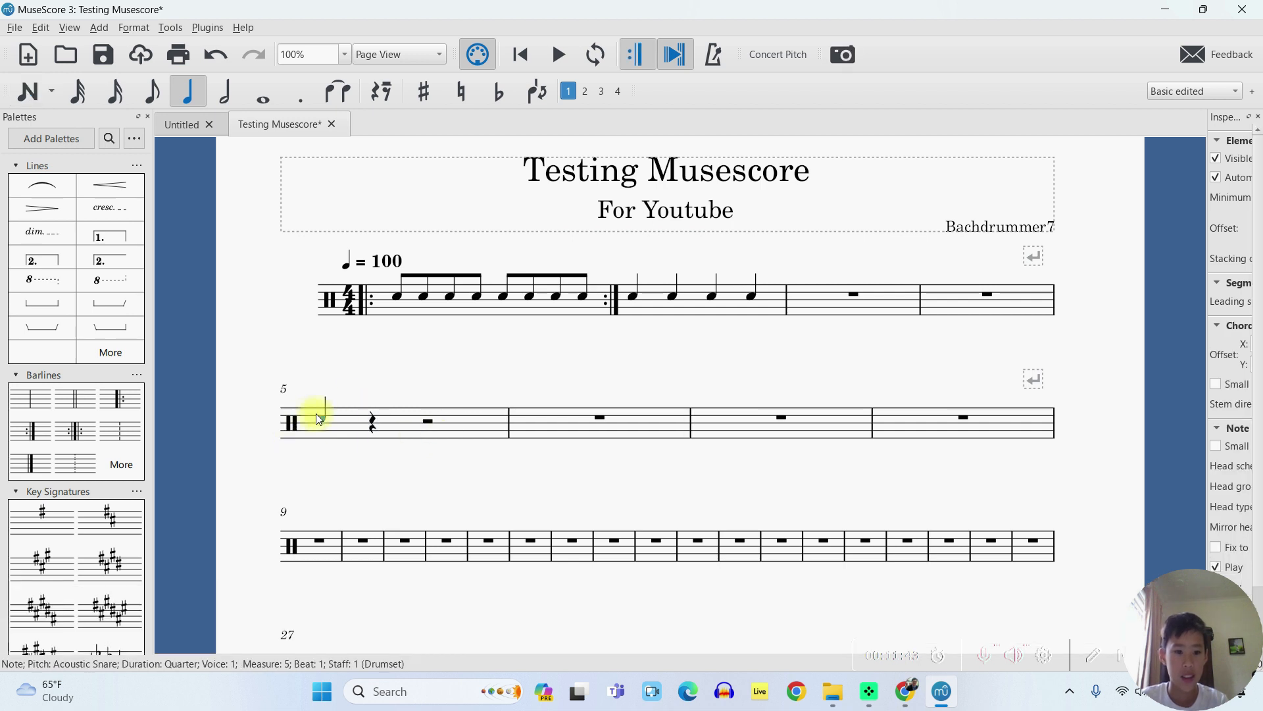
key(ctrl+z)
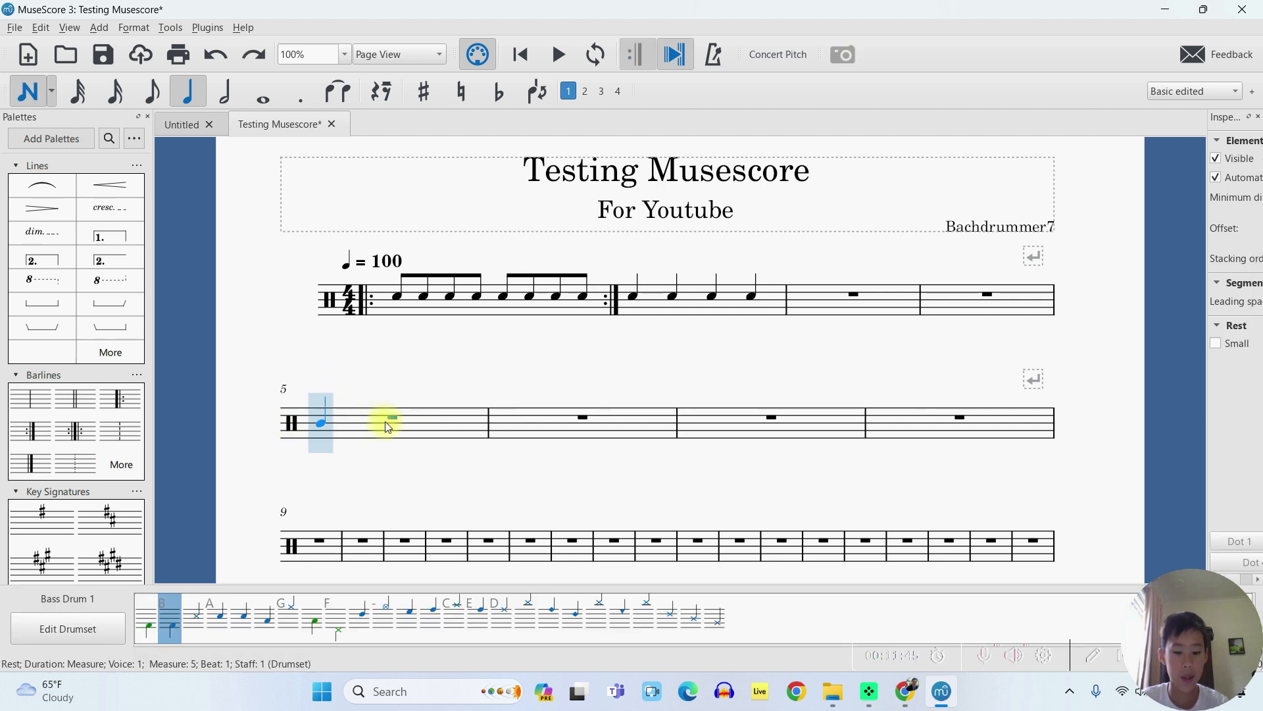
key(Escape)
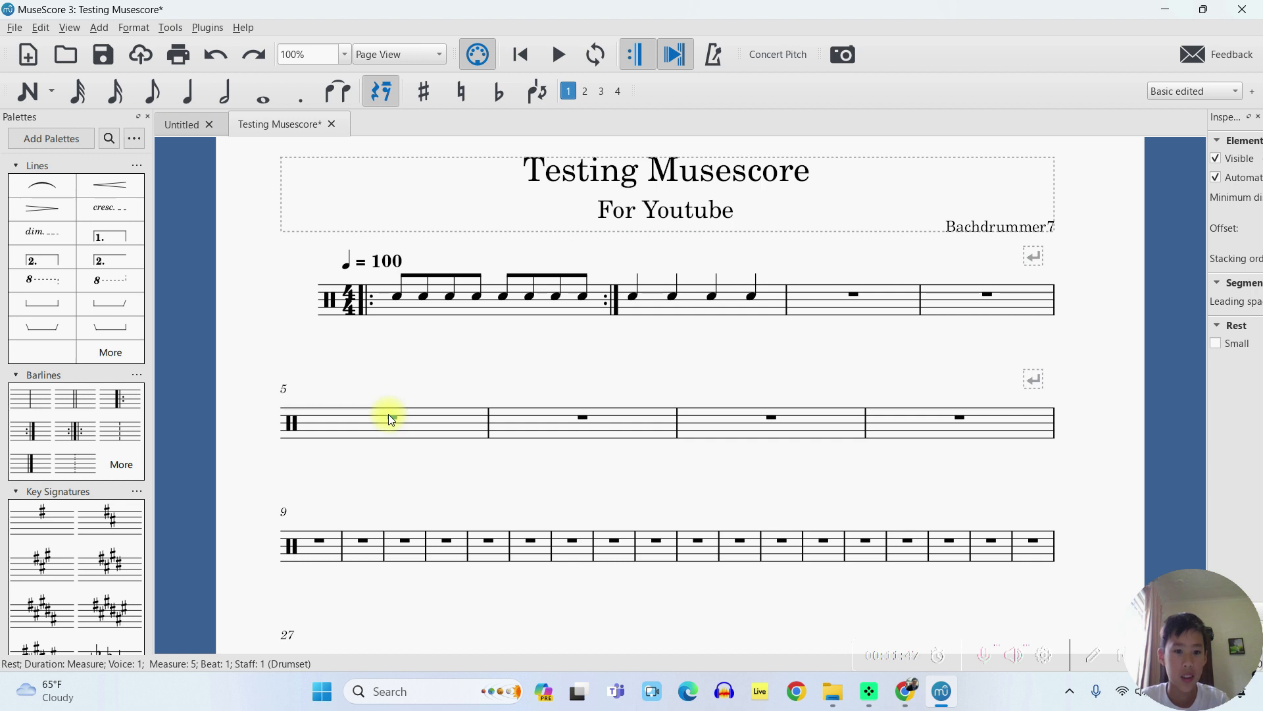
click(341, 421)
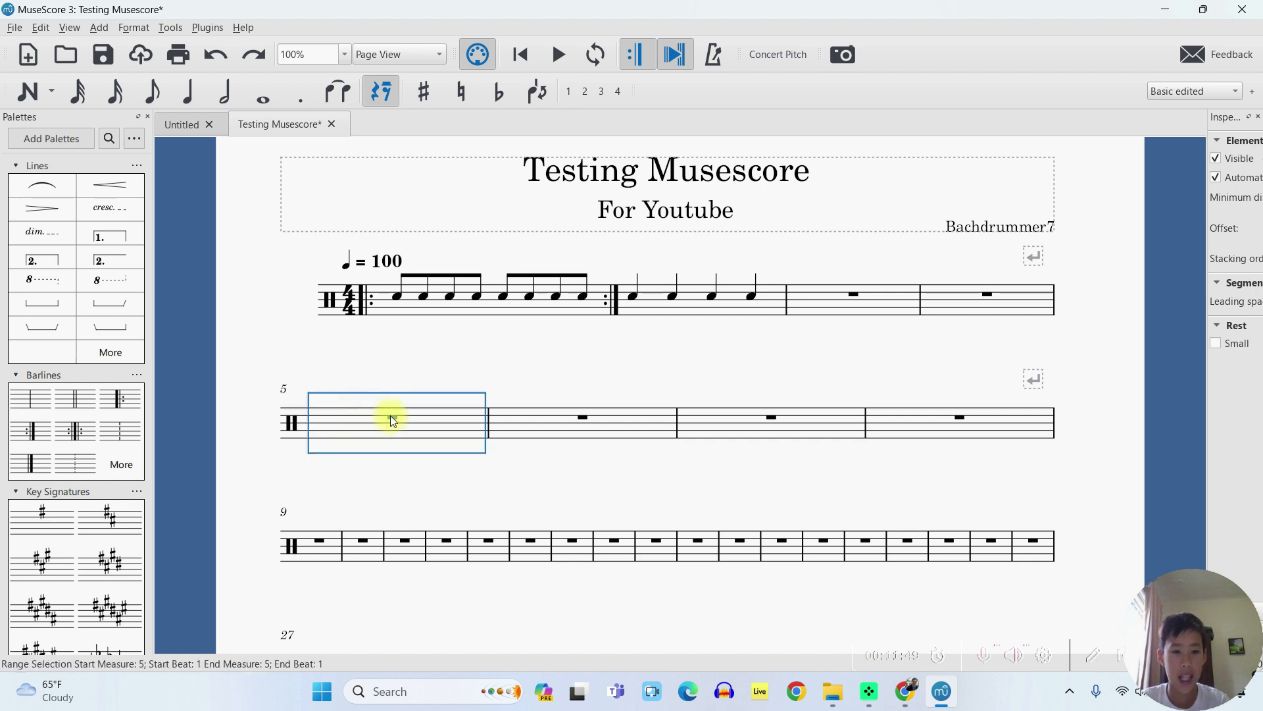
click(393, 372)
click(333, 436)
key(n)
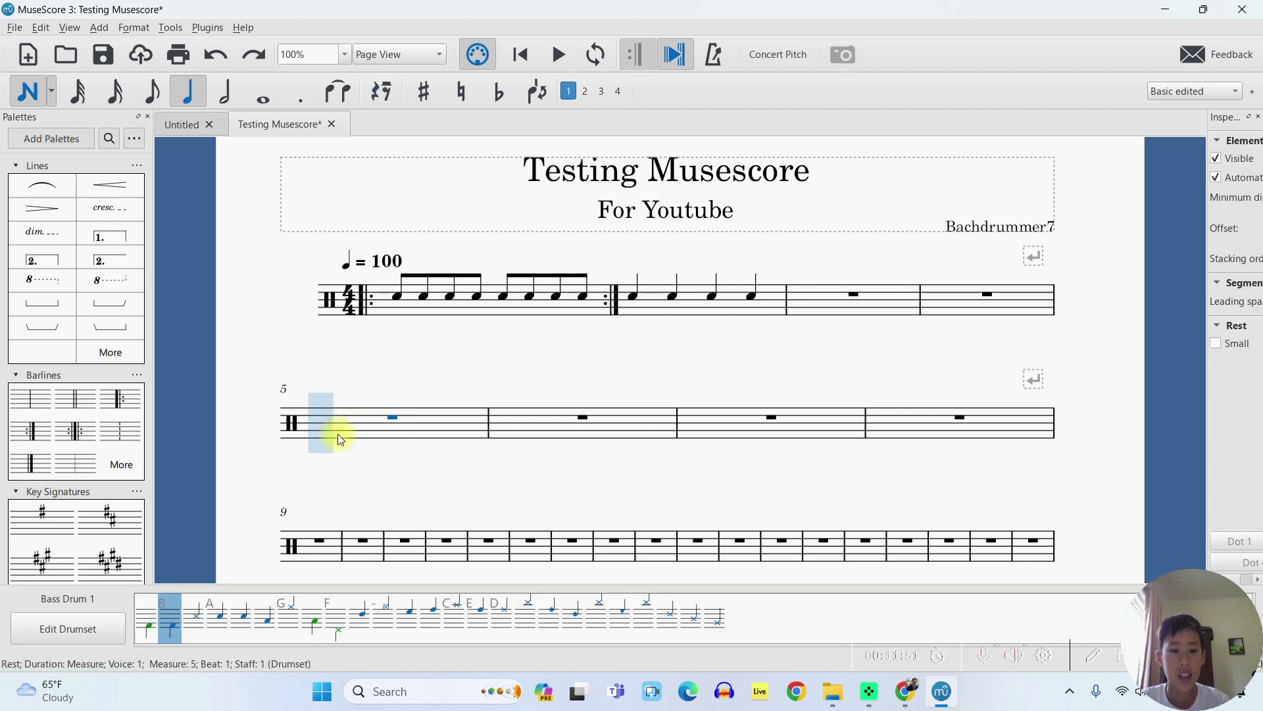
key(Escape)
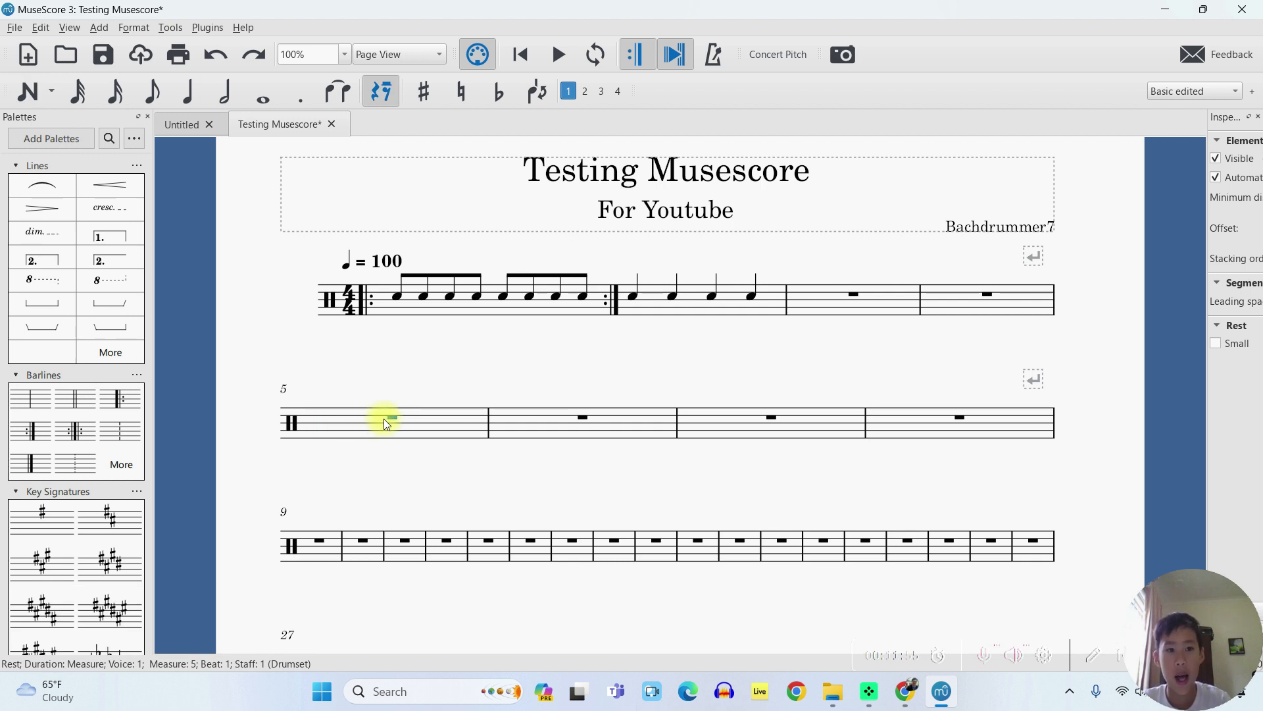
key(Escape)
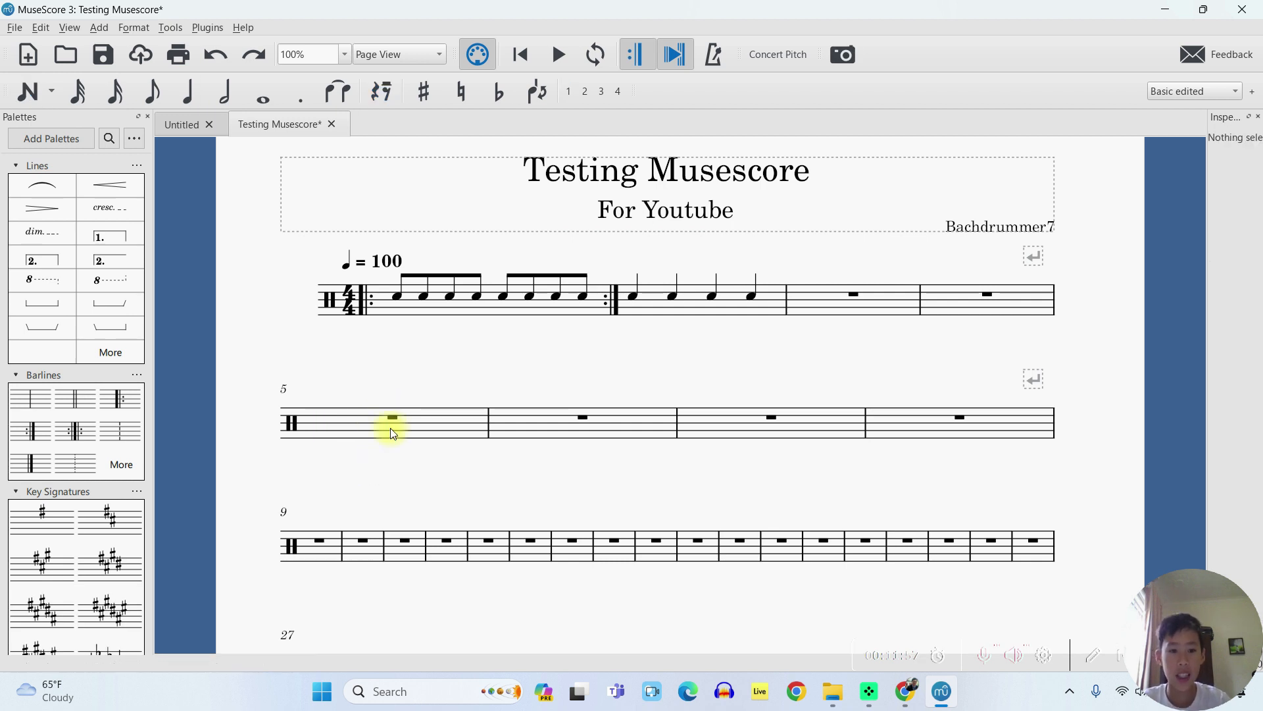
- Add the staff text "Like and Sub" to the whole-measure rest in measure 5
click(394, 418)
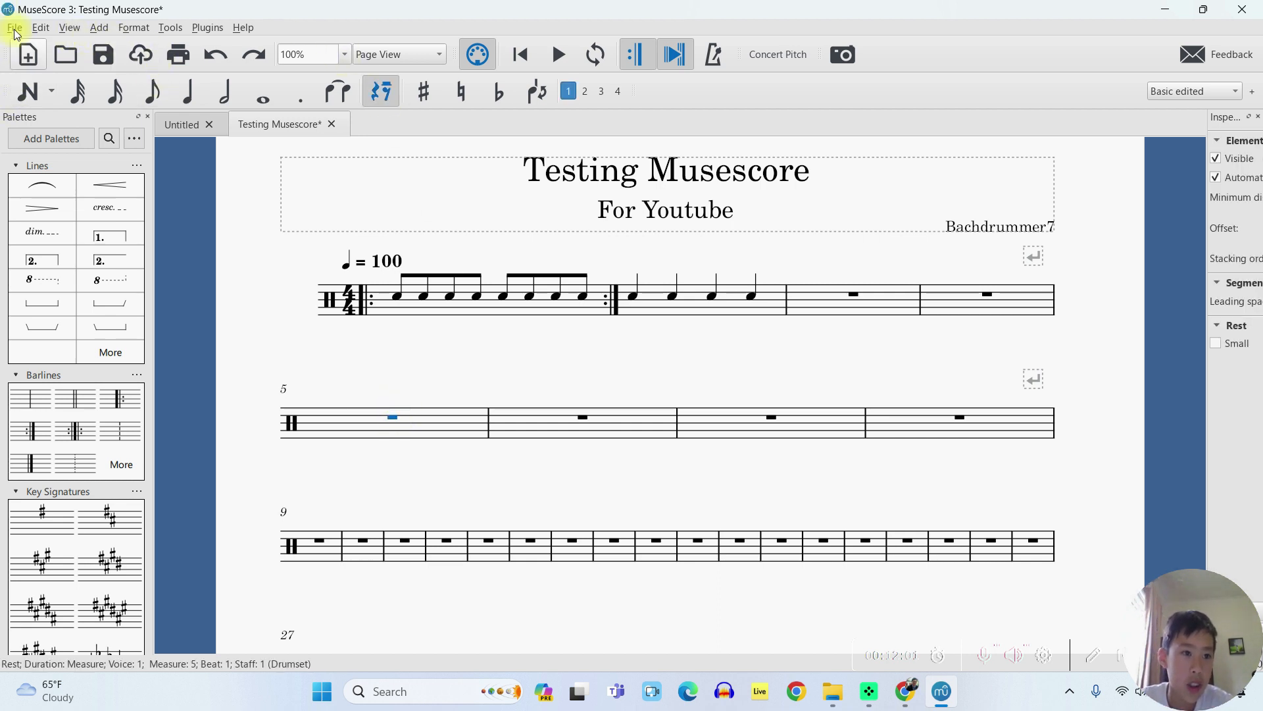
click(99, 27)
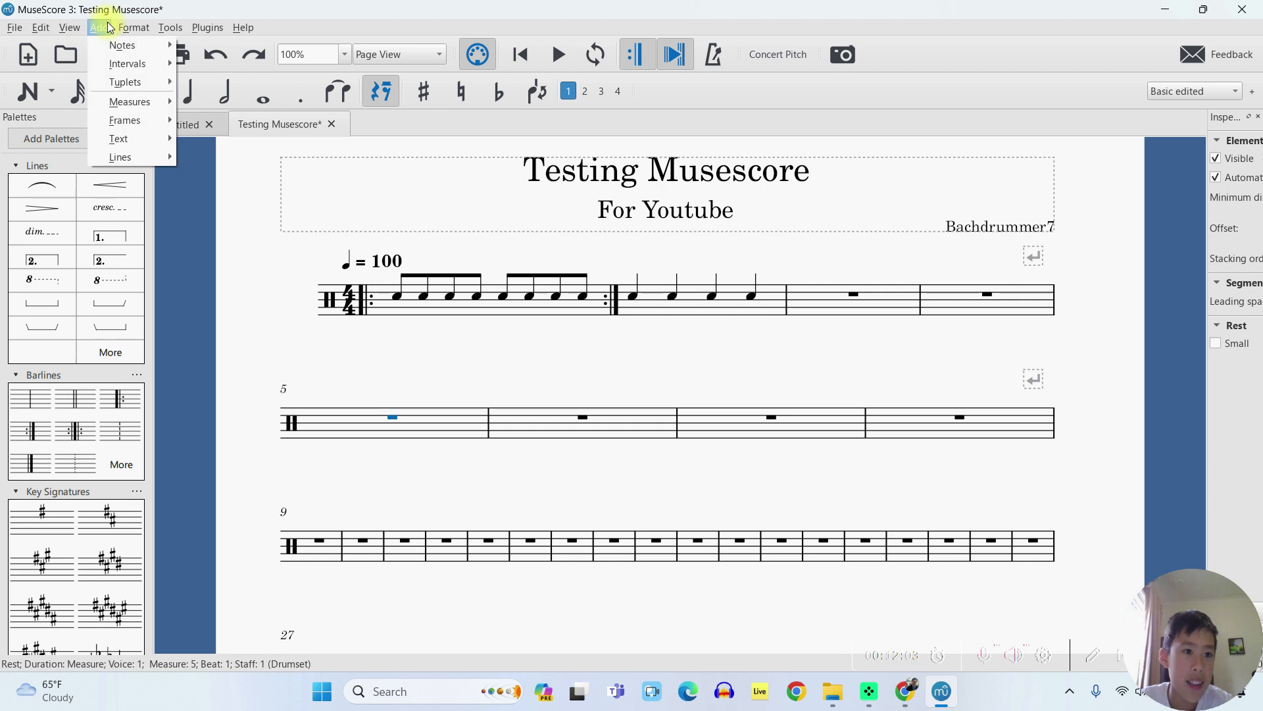
mouse_move(103, 132)
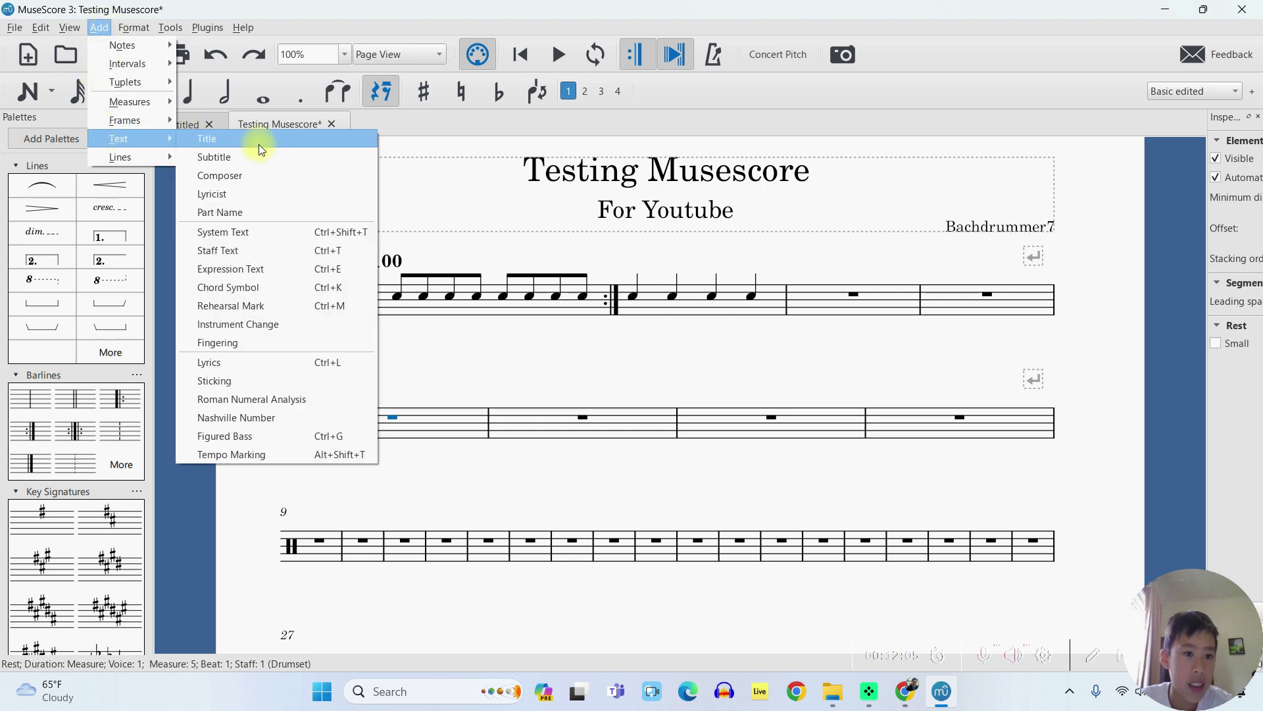
click(248, 250)
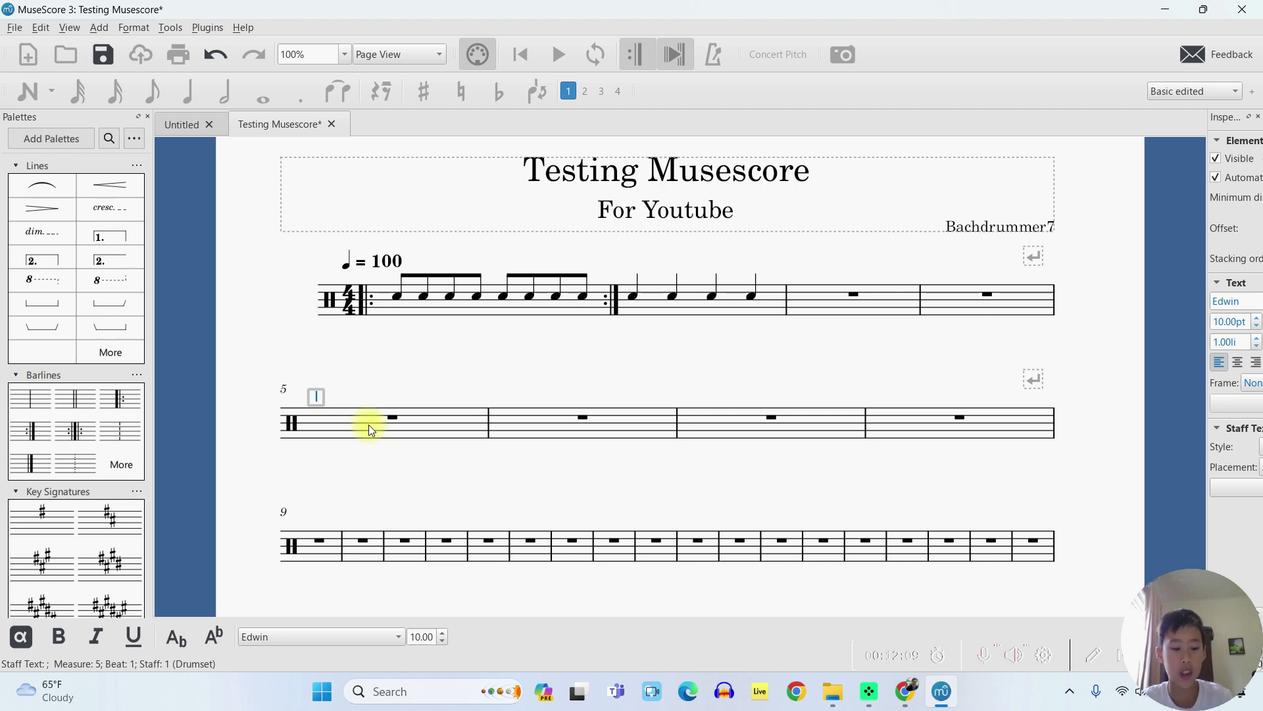
text(Like)
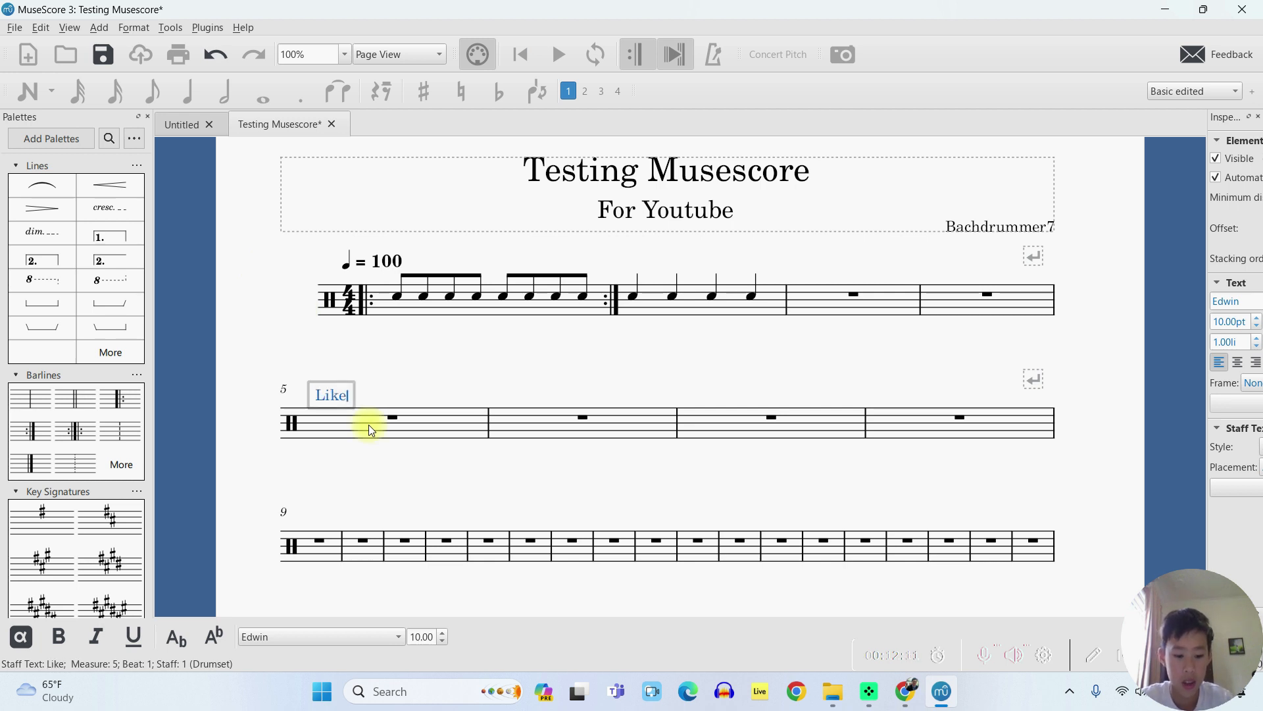
text( and Sub)
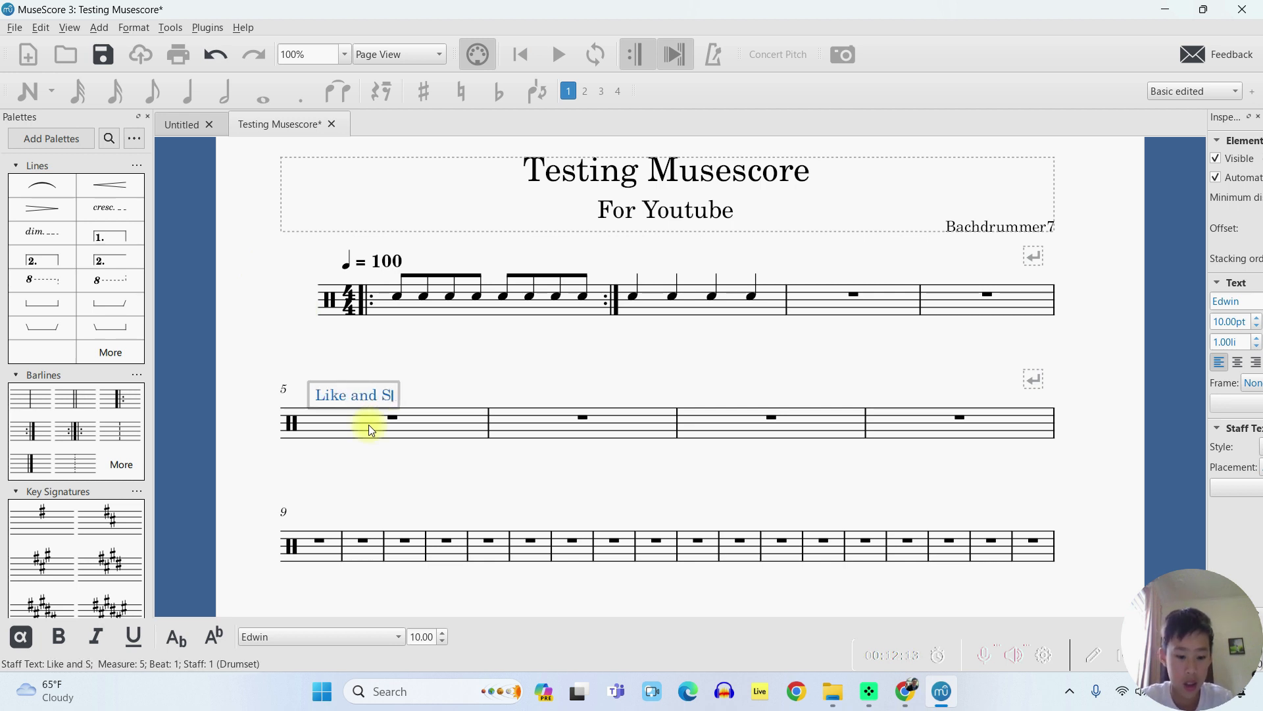
click(503, 355)
- Enter an Acoustic Snare quarter note on beat 1 of measure 6 and leave note input
click(526, 434)
key(n)
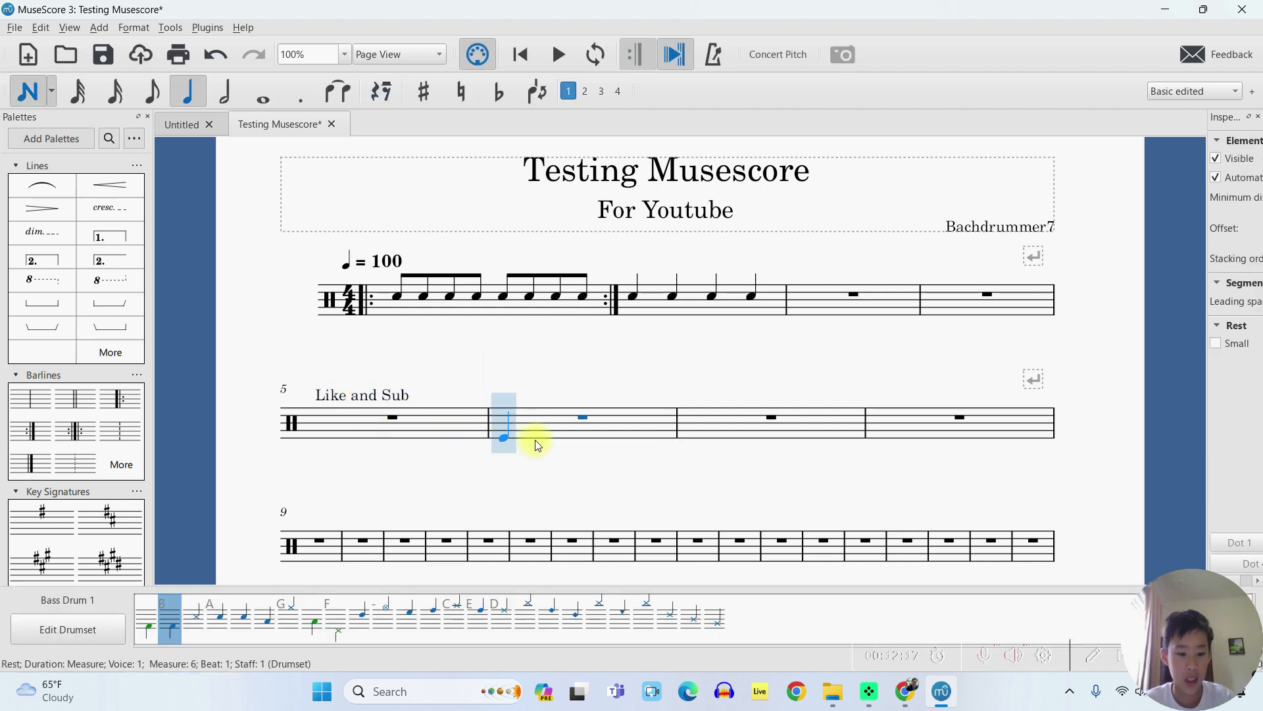
key(a)
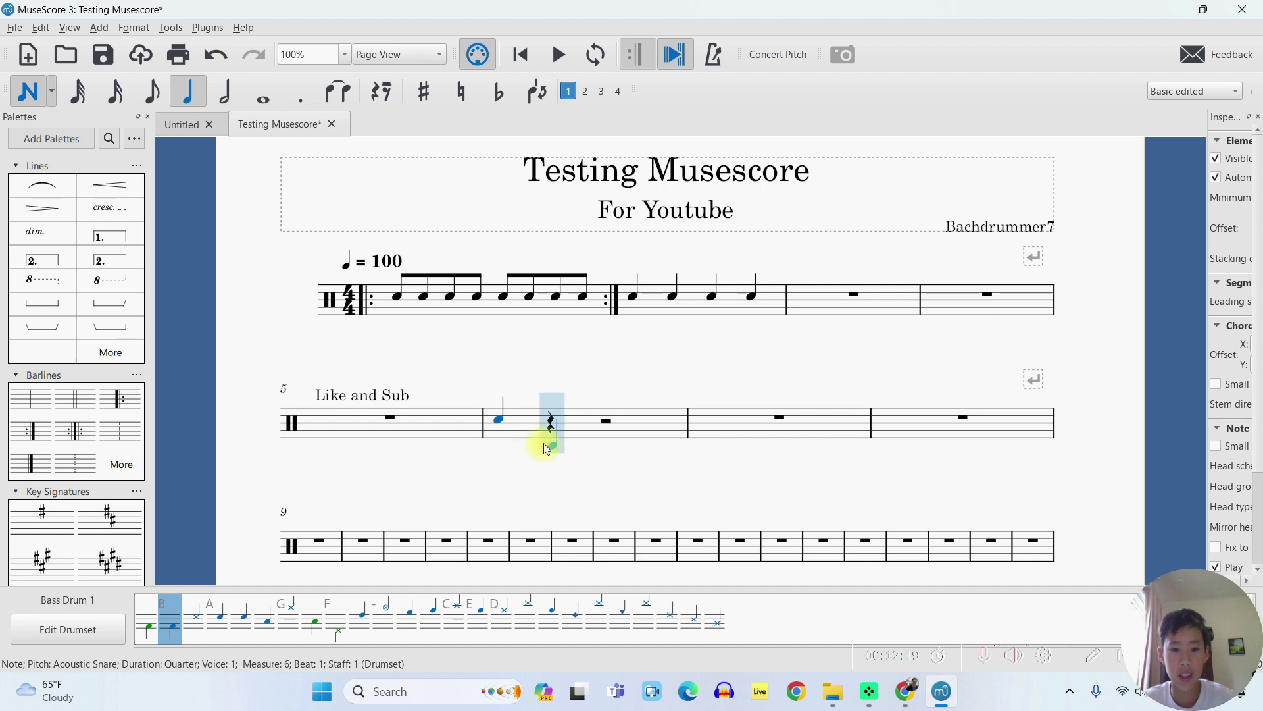
key(Escape)
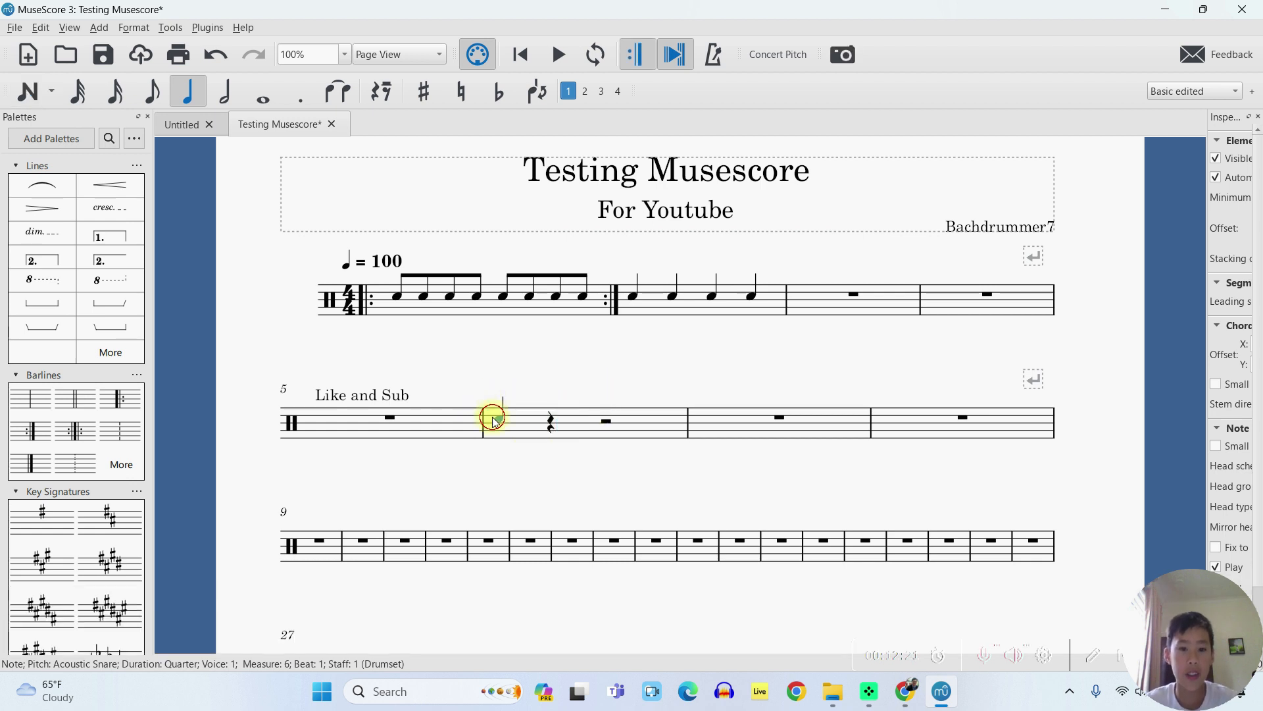
- Add the staff text "sub right now" to the snare note in measure 6
click(99, 29)
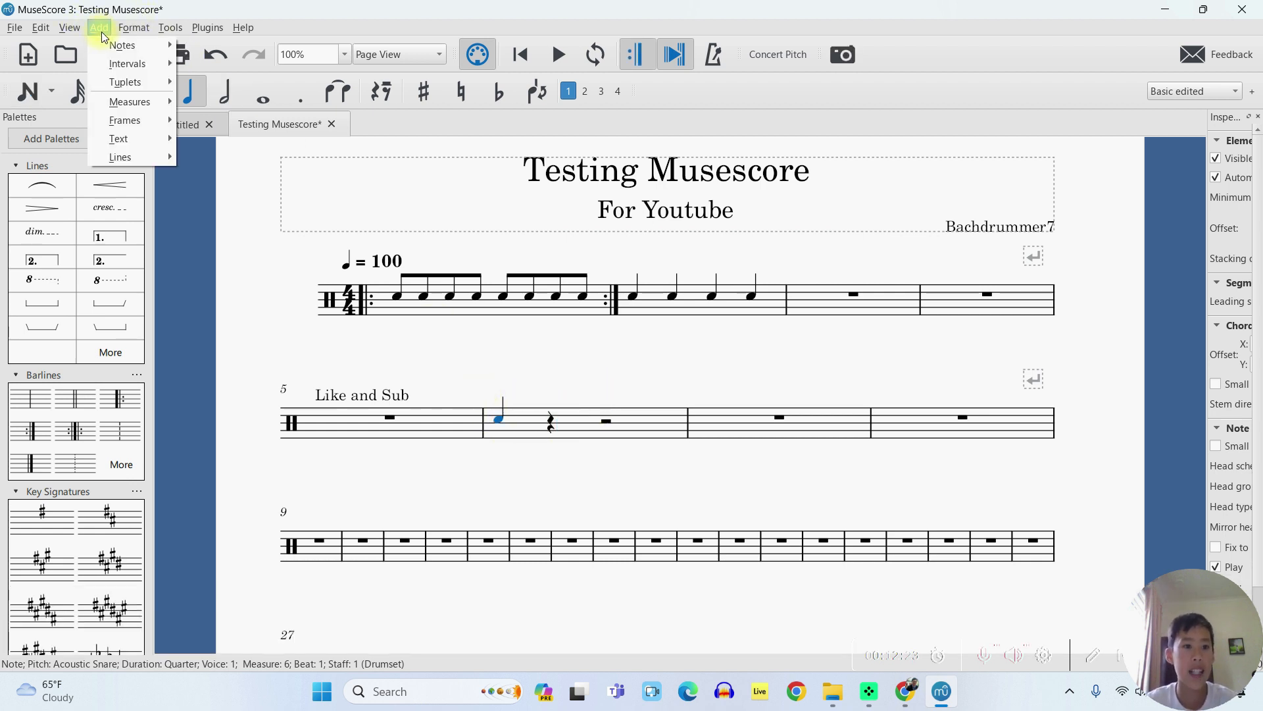
mouse_move(148, 137)
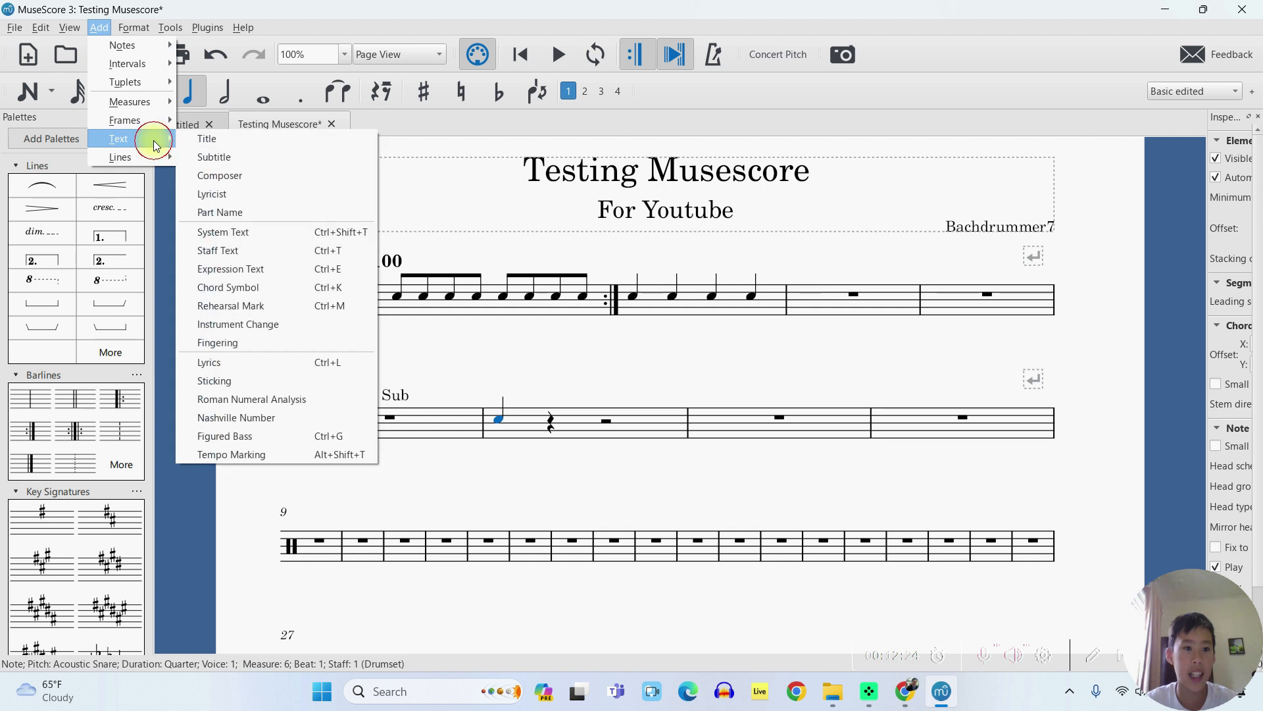
click(314, 250)
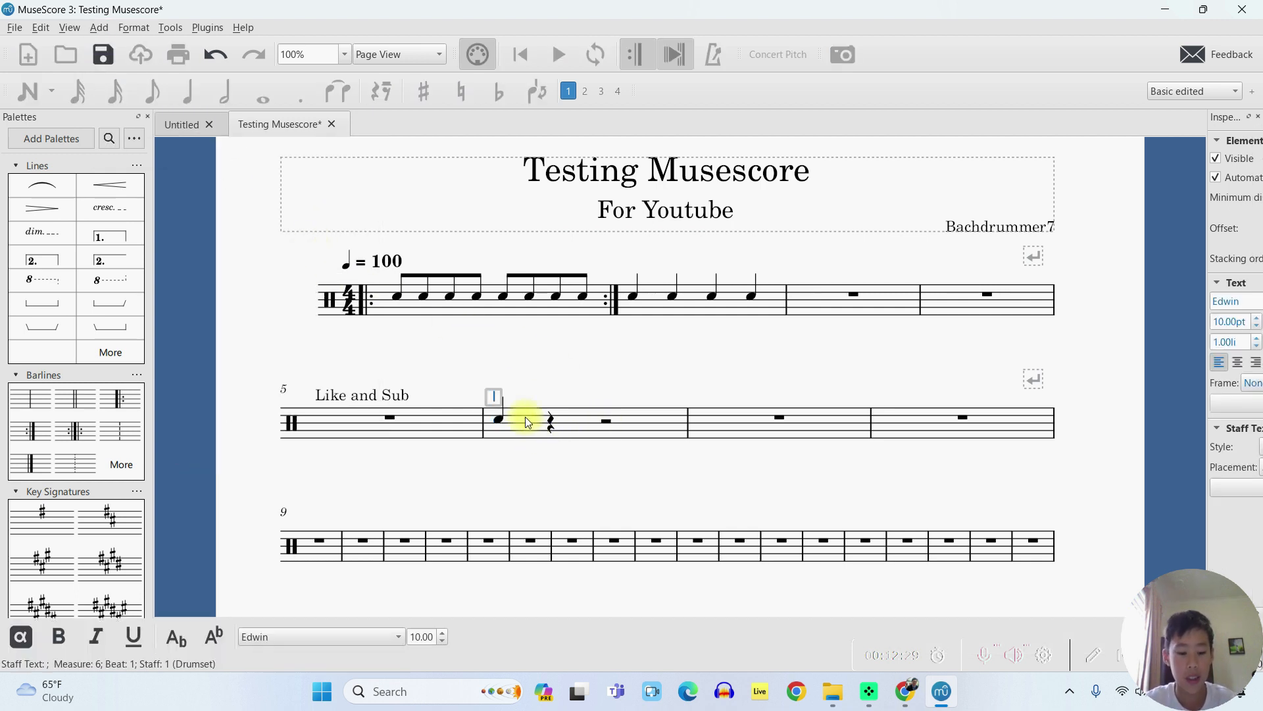
text(sub)
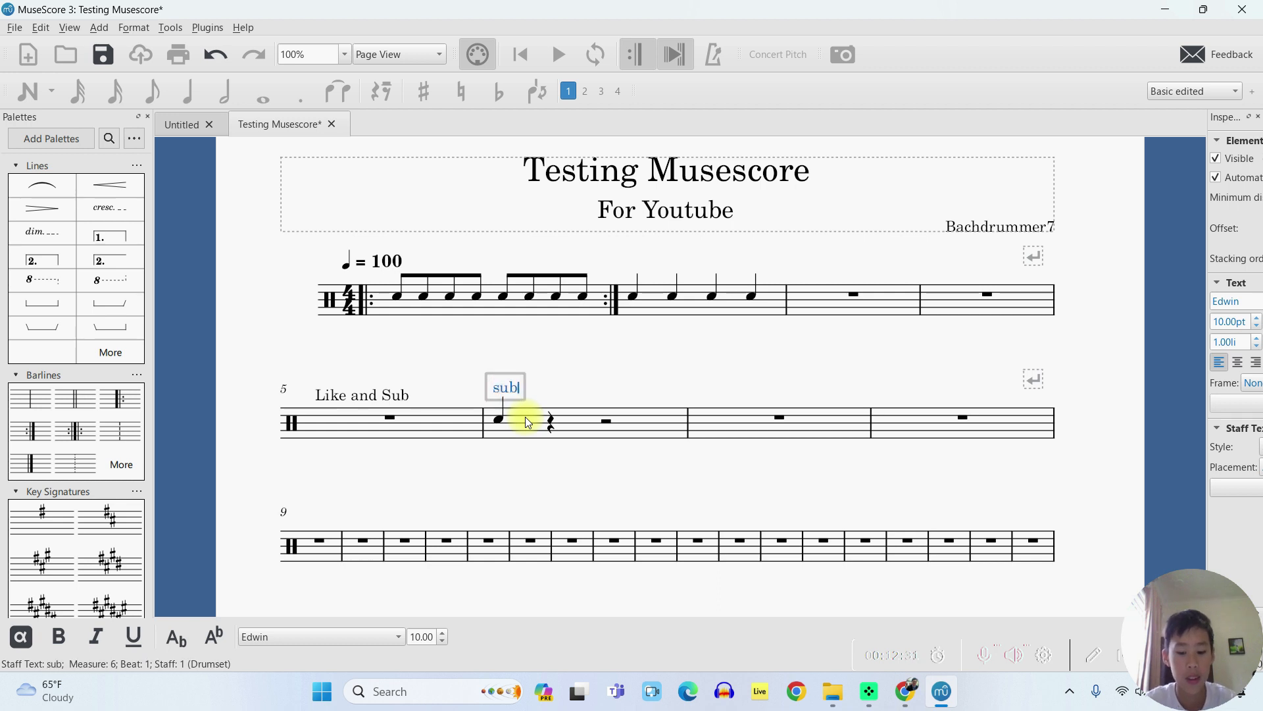
text( right )
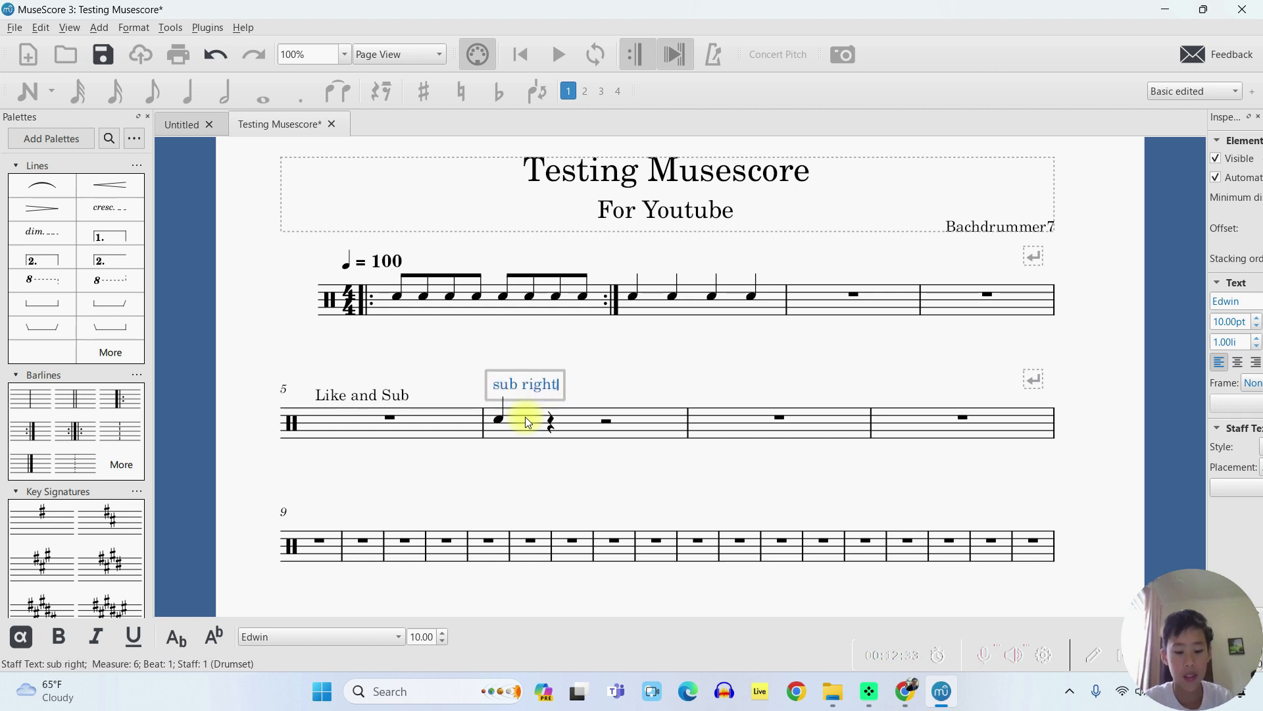
text(now)
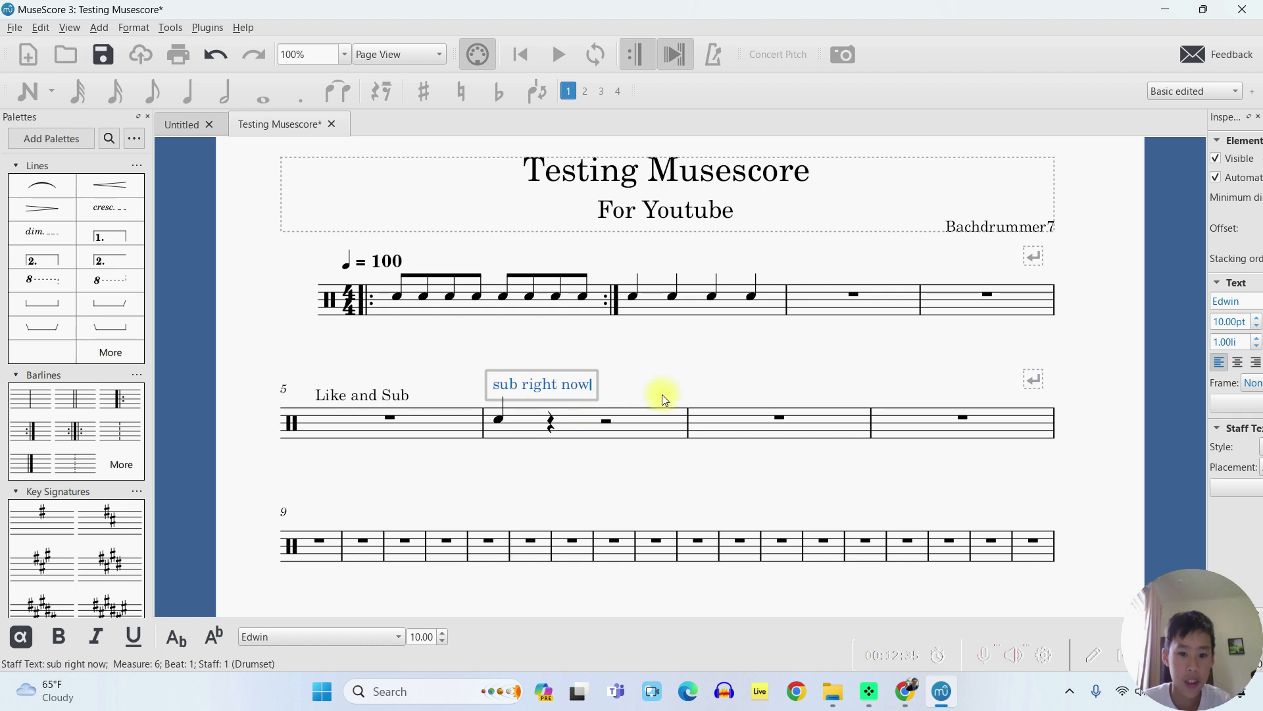
key(Escape)
- Delete the staff text "sub right now" above measure 6
click(586, 388)
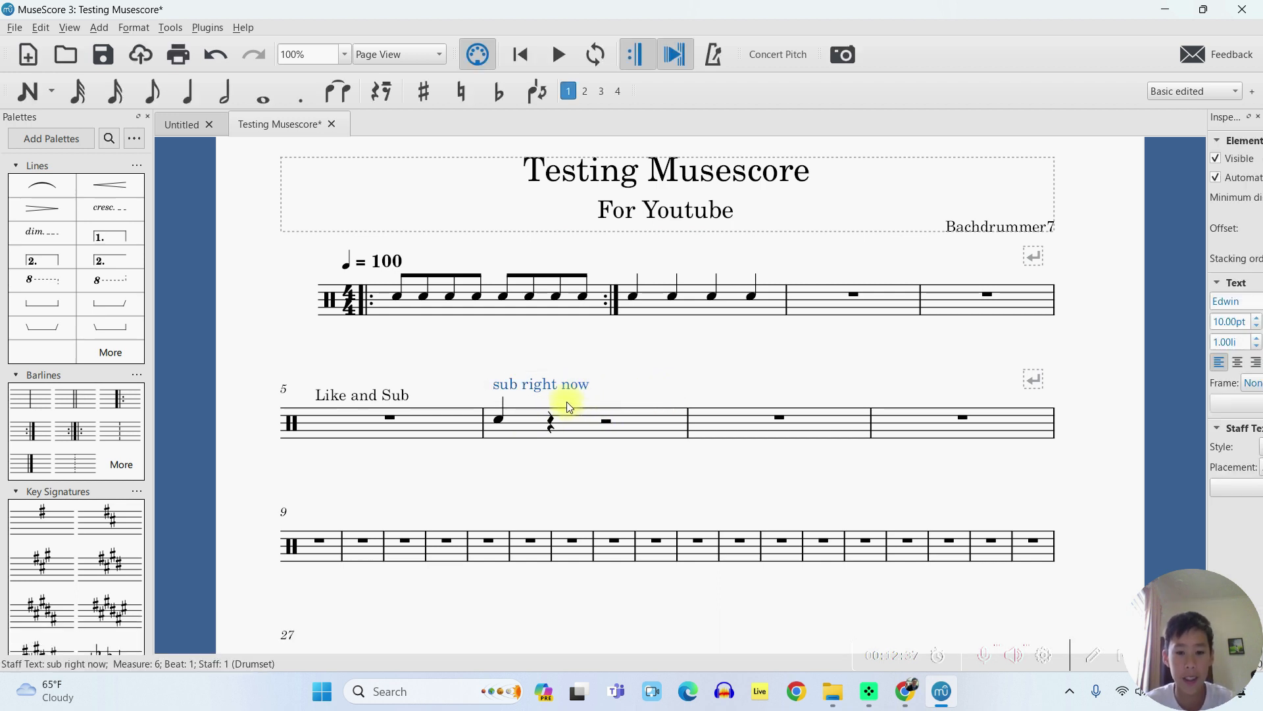
right_click(579, 390)
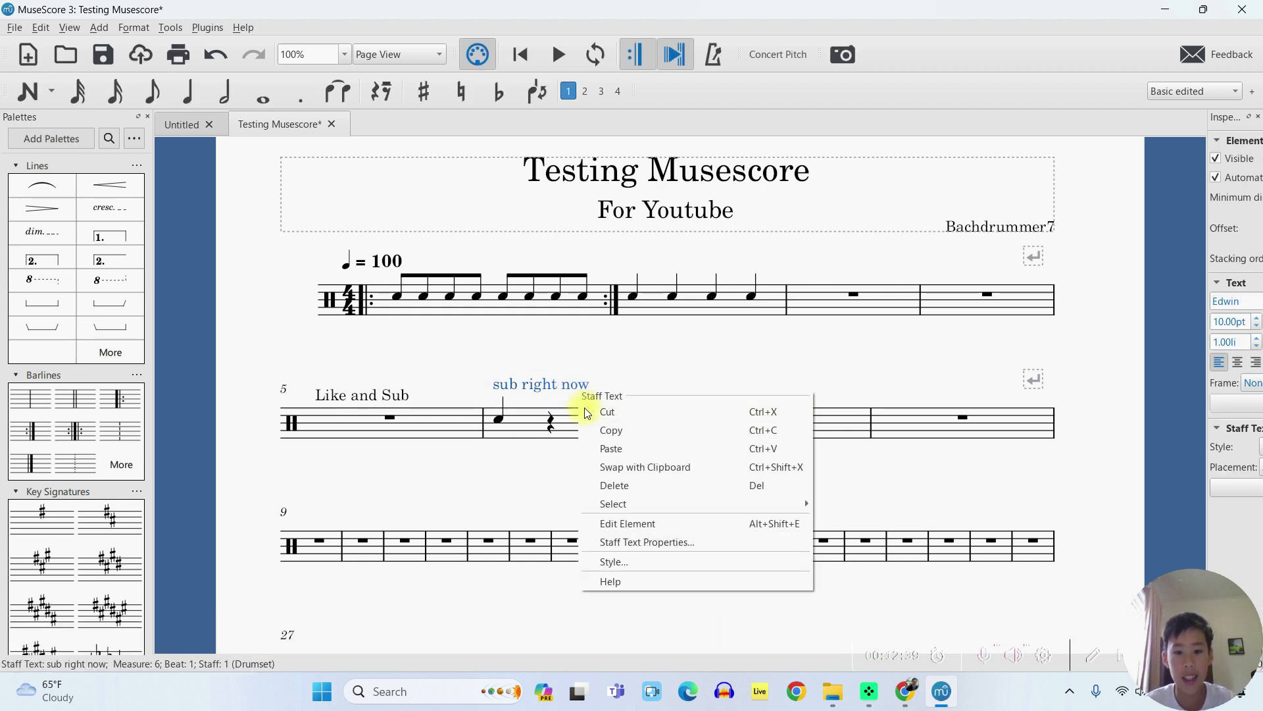
click(630, 487)
- Delete the staff text "Like and Sub" above measure 5
click(365, 402)
right_click(360, 398)
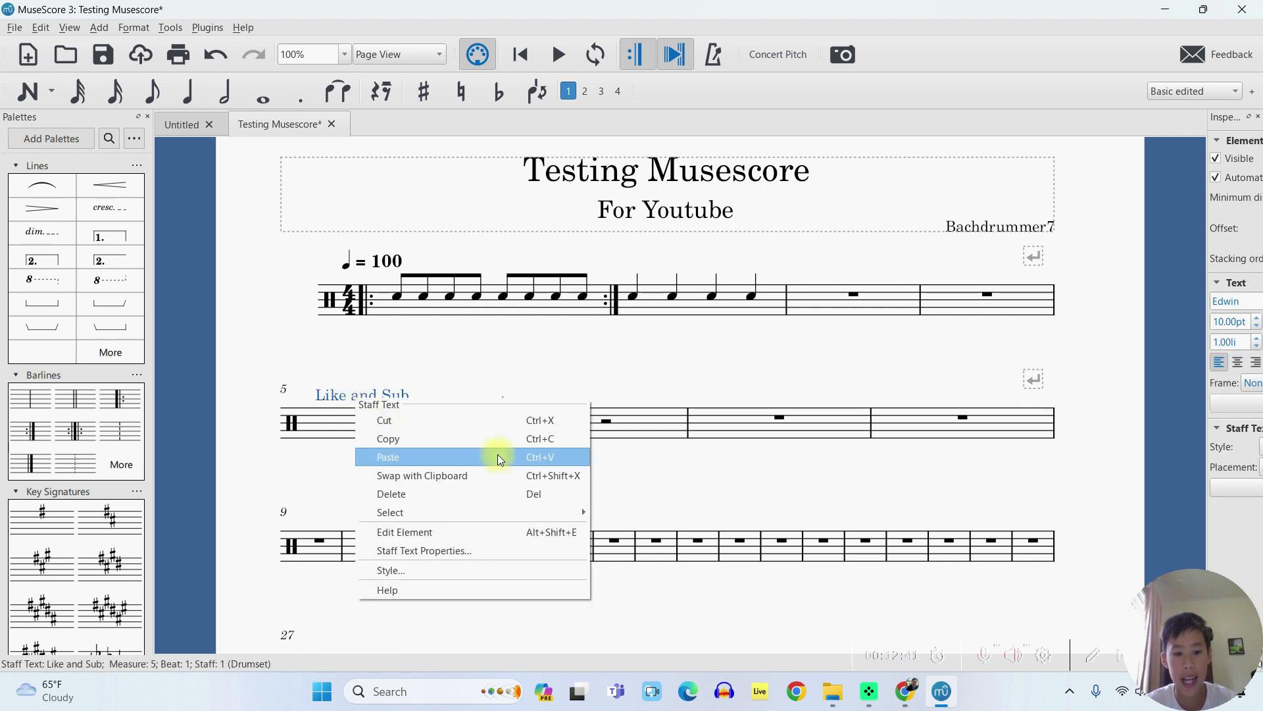
click(490, 497)
- Delete the Acoustic Snare quarter note on beat 1 of measure 6
click(498, 418)
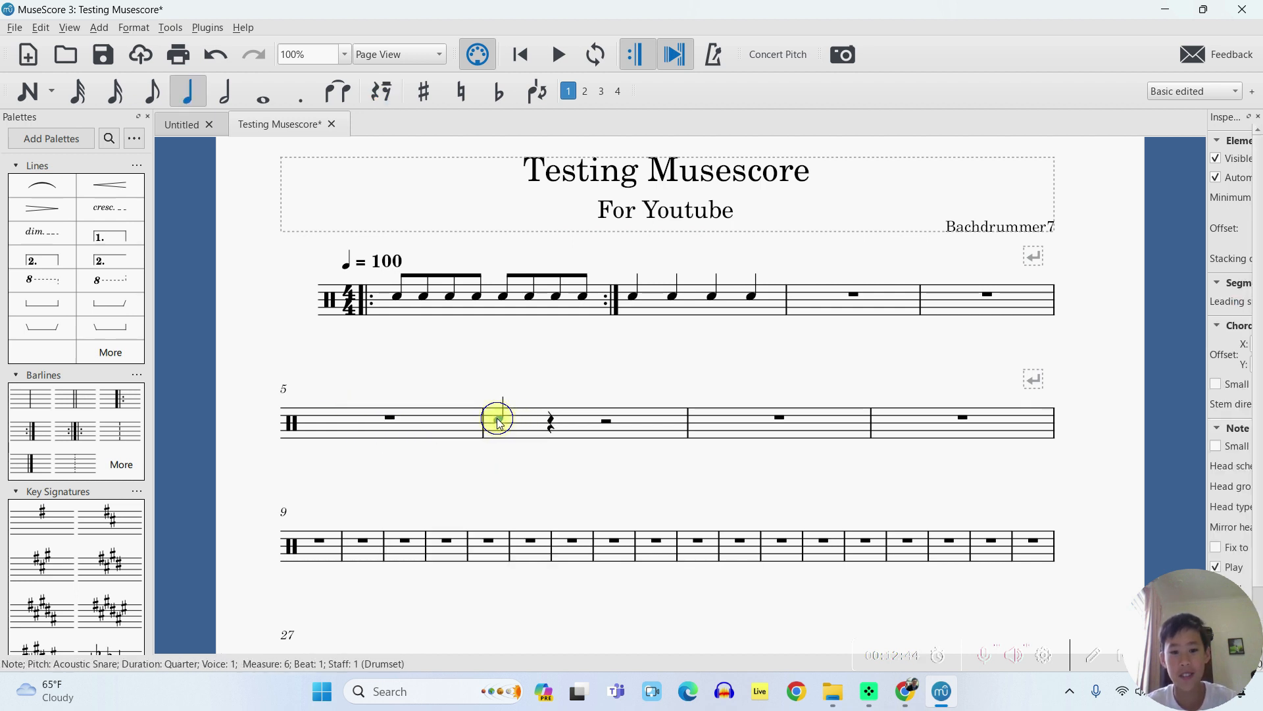
right_click(498, 420)
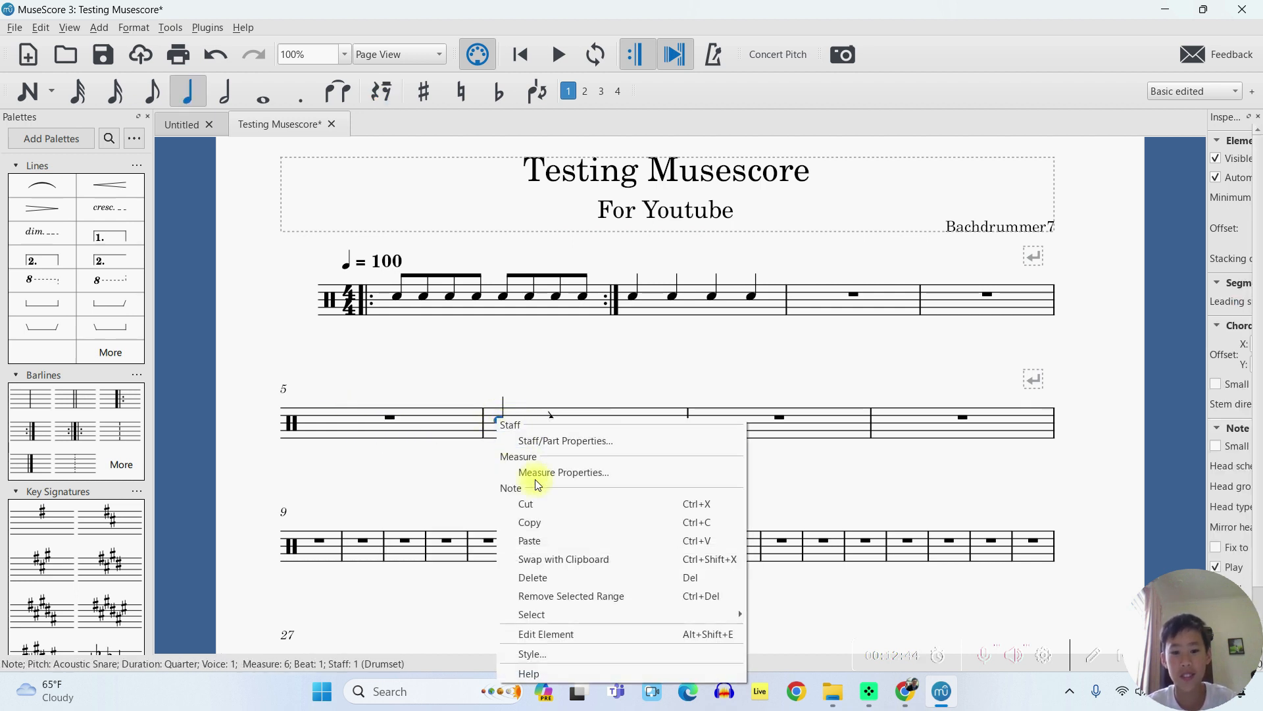
click(523, 577)
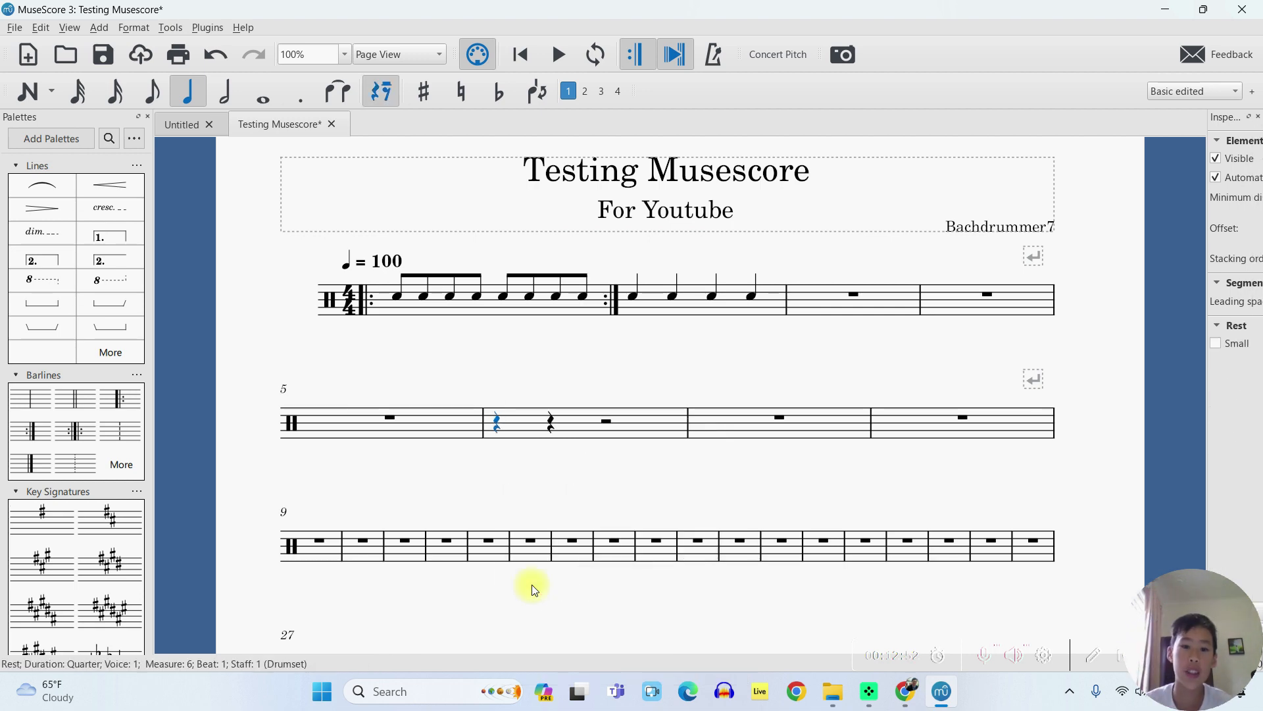
- Look through the score in Page View from the title down to its last measure
scroll(662, 456, down, 10)
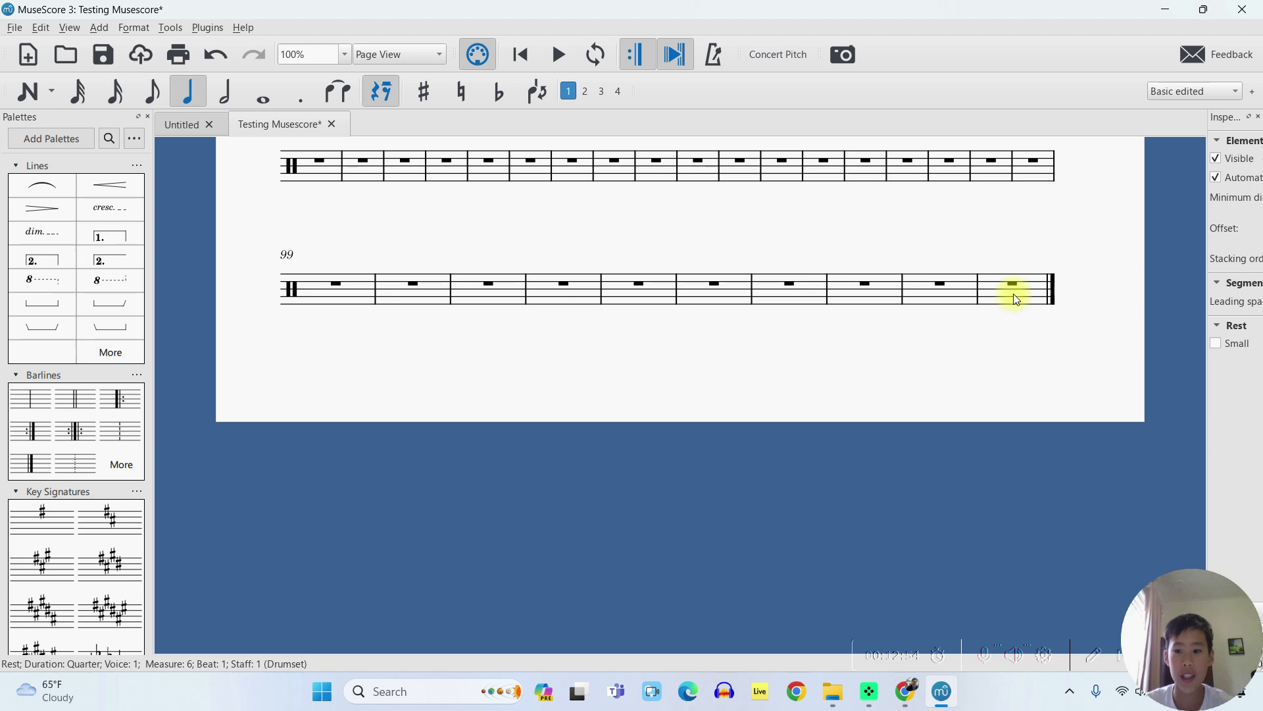
click(1014, 297)
scroll(967, 362, up, 3)
scroll(954, 441, up, 2)
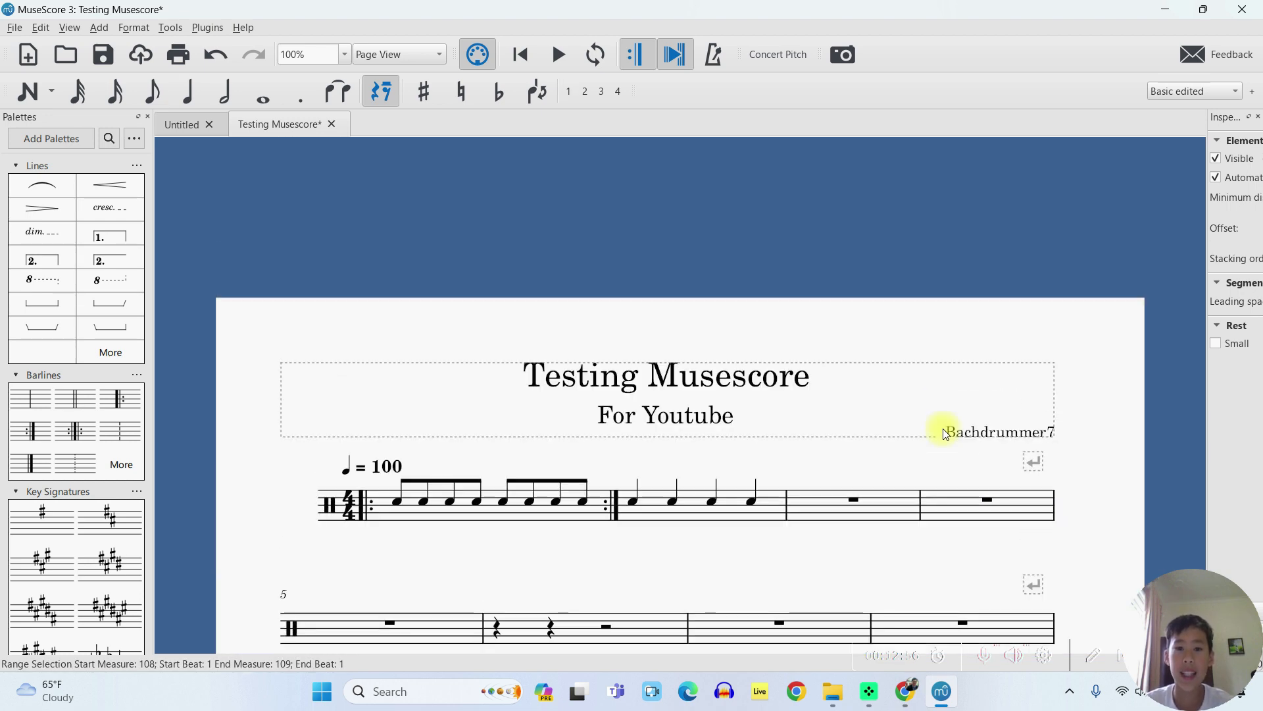
scroll(921, 444, down, 15)
scroll(806, 431, up, 10)
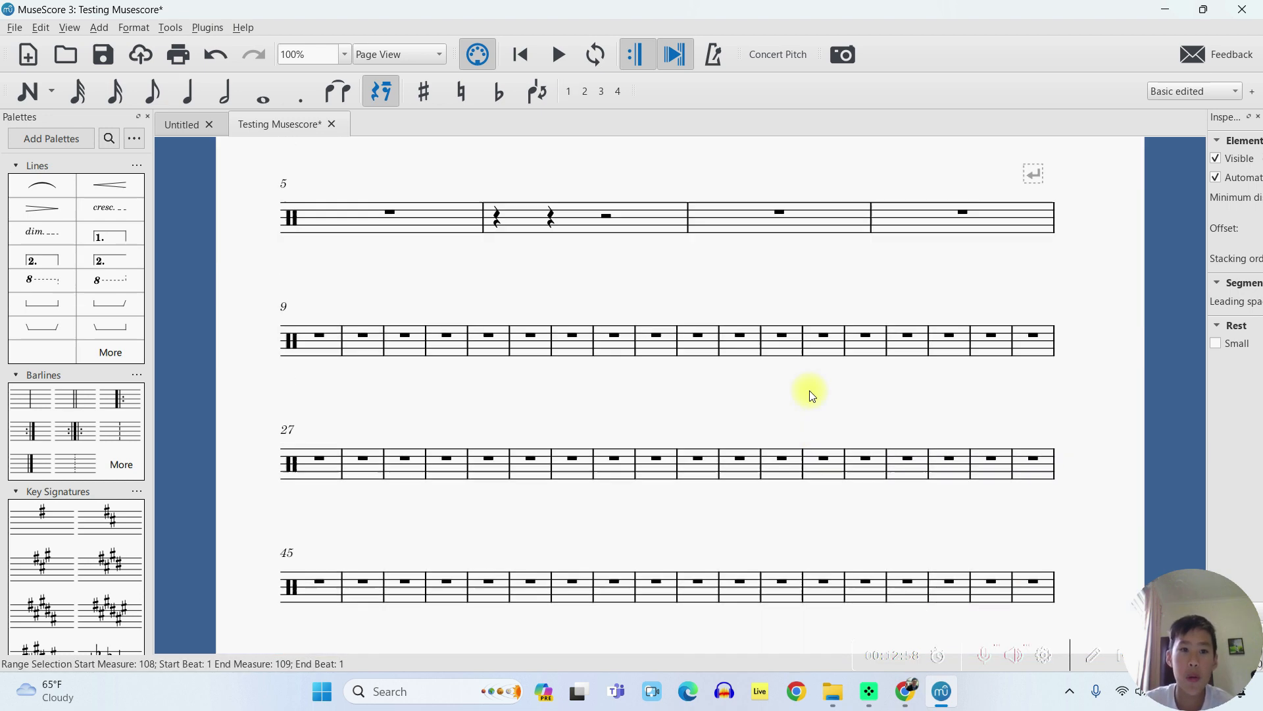
- Switch the score to Continuous View and look along the staff in both directions
click(391, 61)
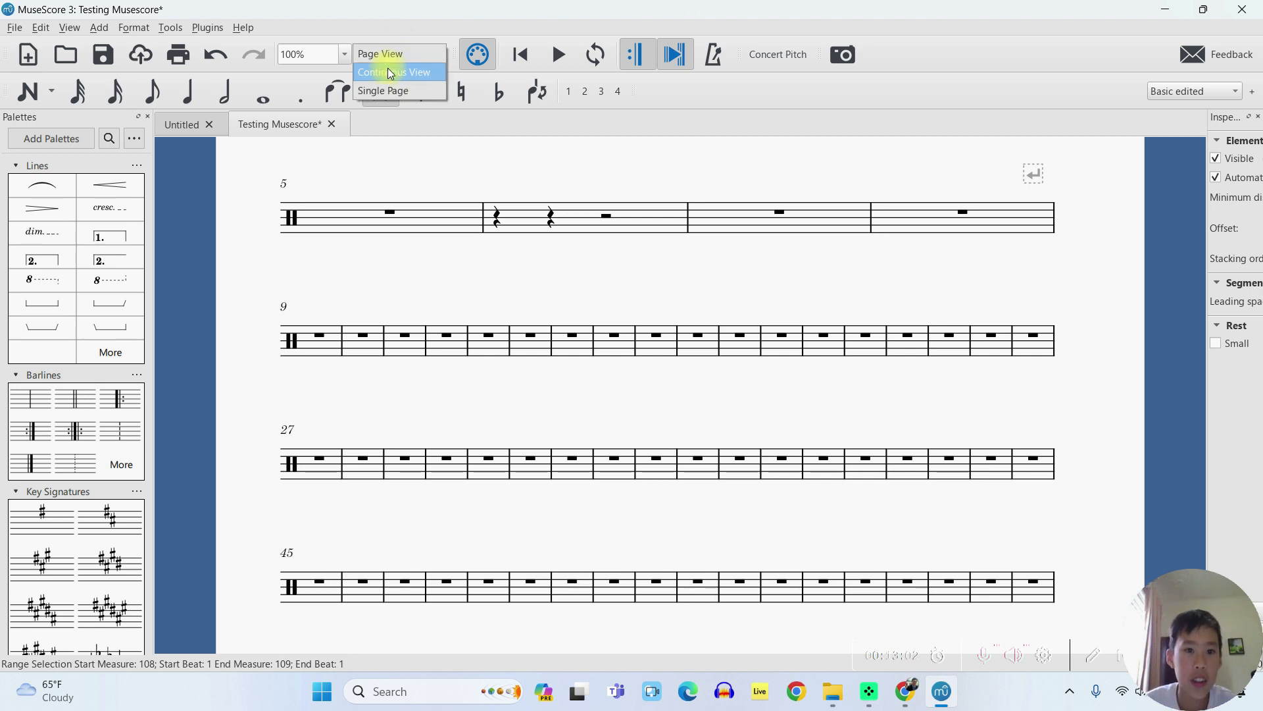
click(391, 73)
drag(967, 287, 348, 442)
drag(889, 447, 385, 398)
drag(956, 383, 358, 383)
drag(928, 403, 397, 421)
drag(987, 412, 556, 375)
drag(973, 389, 1238, 437)
drag(312, 416, 939, 417)
drag(276, 446, 916, 454)
drag(113, 393, 493, 427)
drag(341, 413, 952, 410)
- Switch the score to the Single Page view and look through it from the title to the last system
click(377, 50)
click(381, 75)
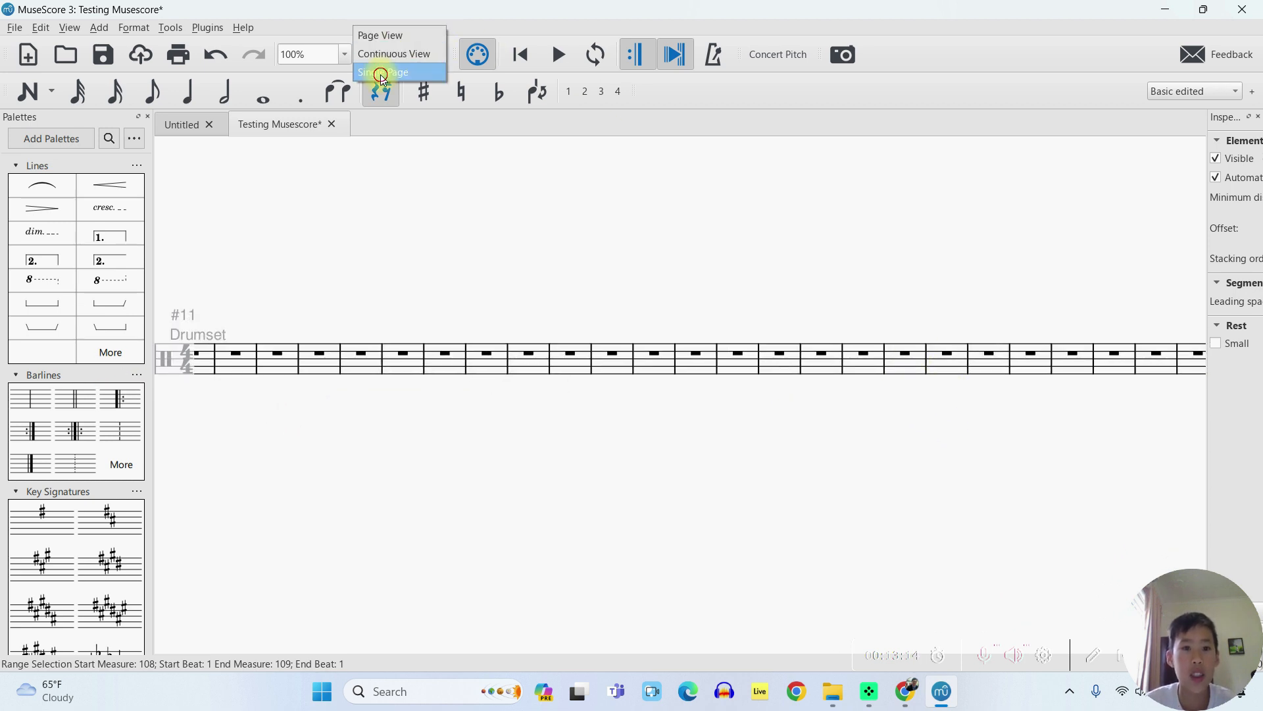
scroll(1020, 282, down, 15)
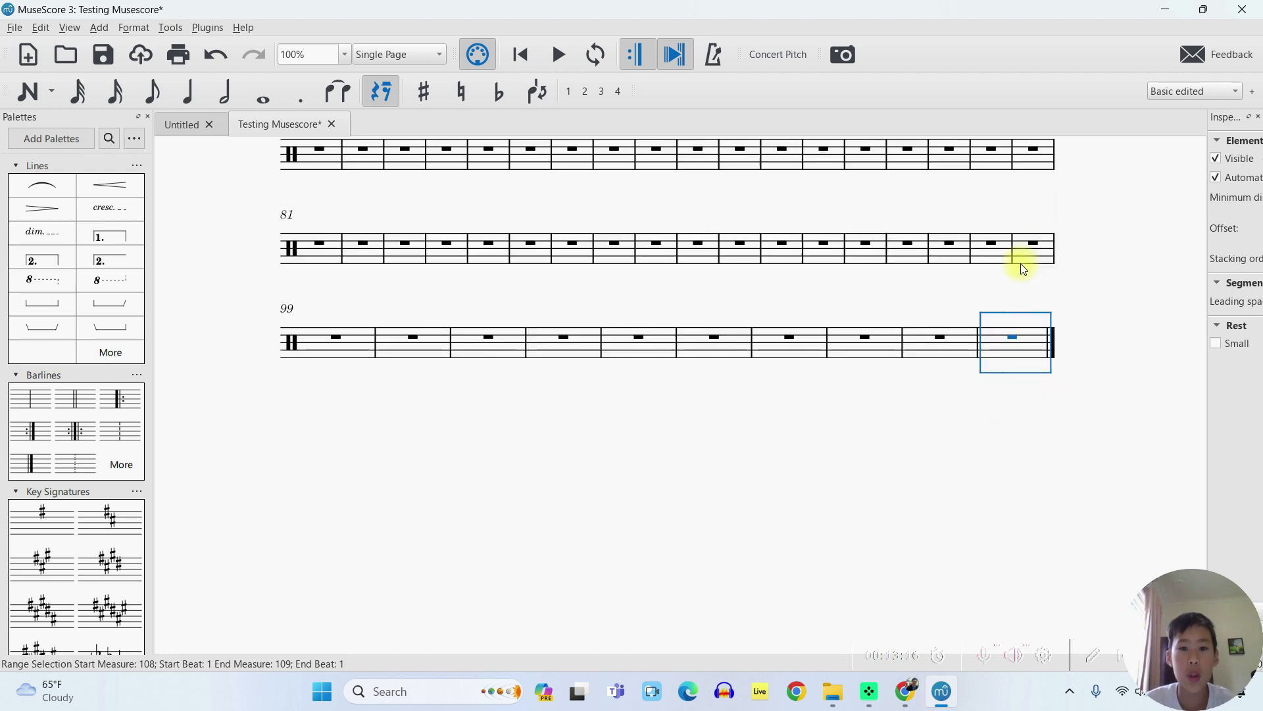
scroll(1025, 241, up, 15)
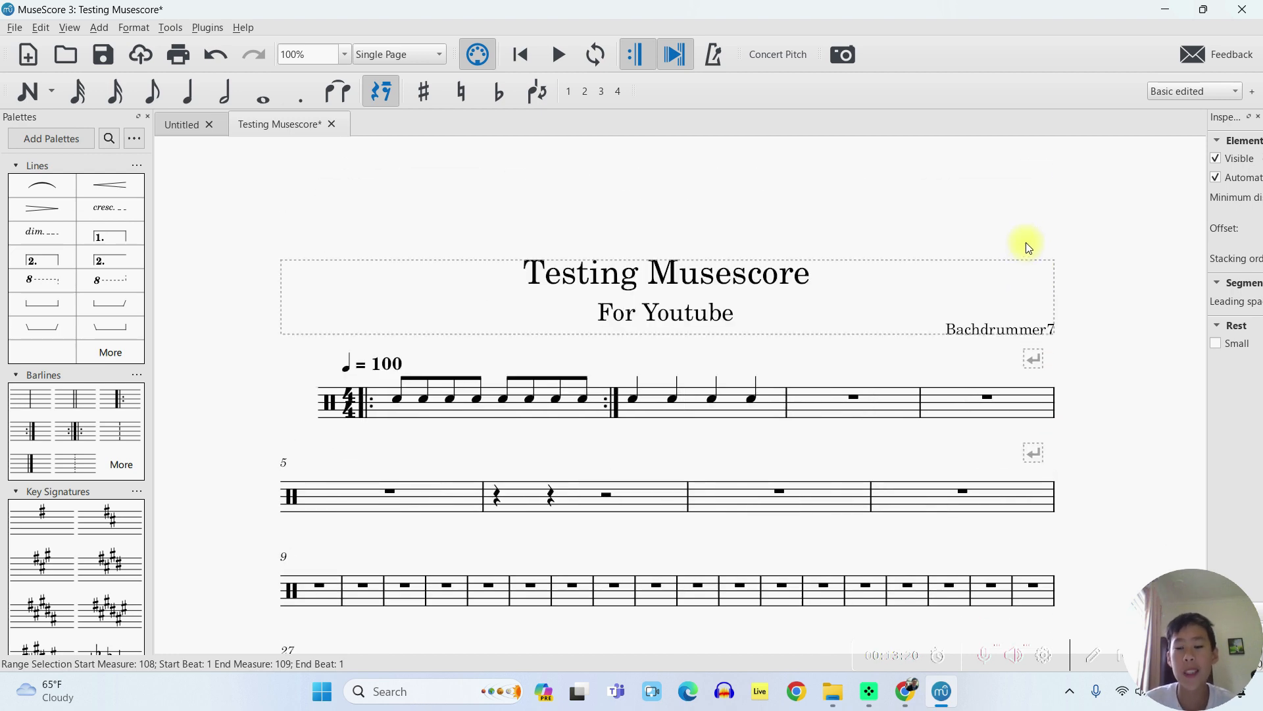
scroll(945, 254, down, 15)
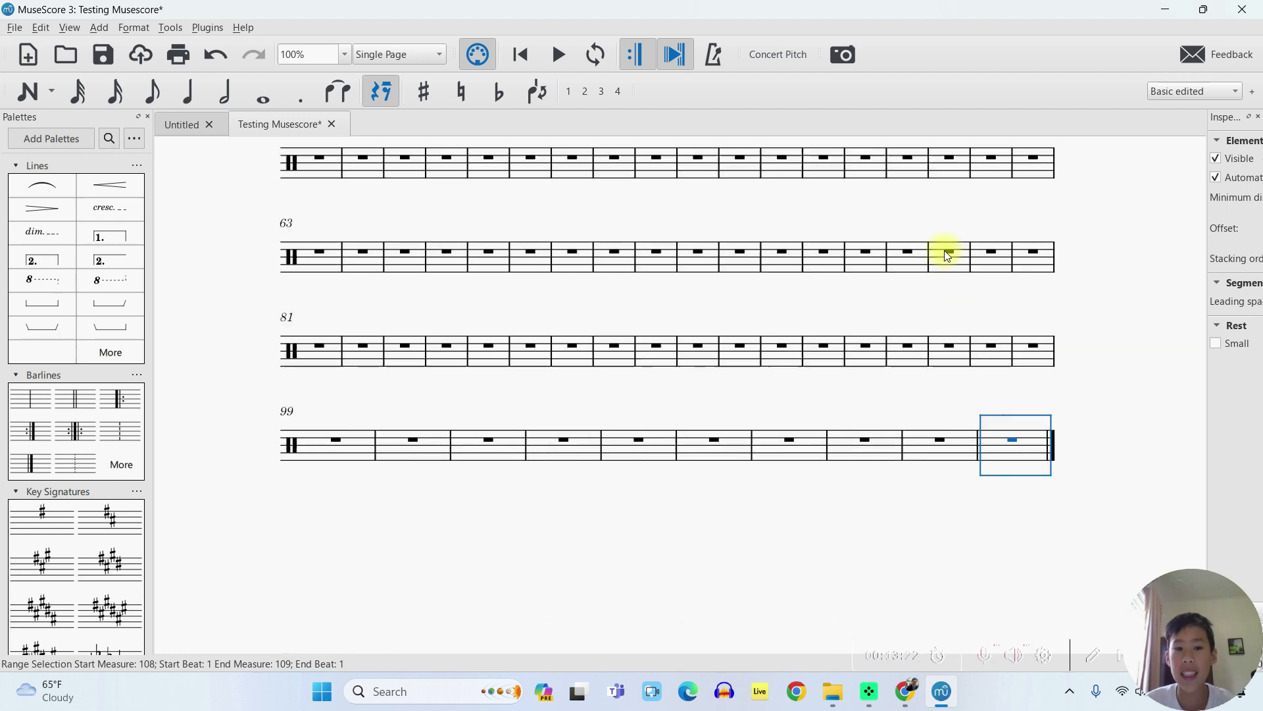
scroll(928, 239, up, 16)
scroll(925, 235, down, 12)
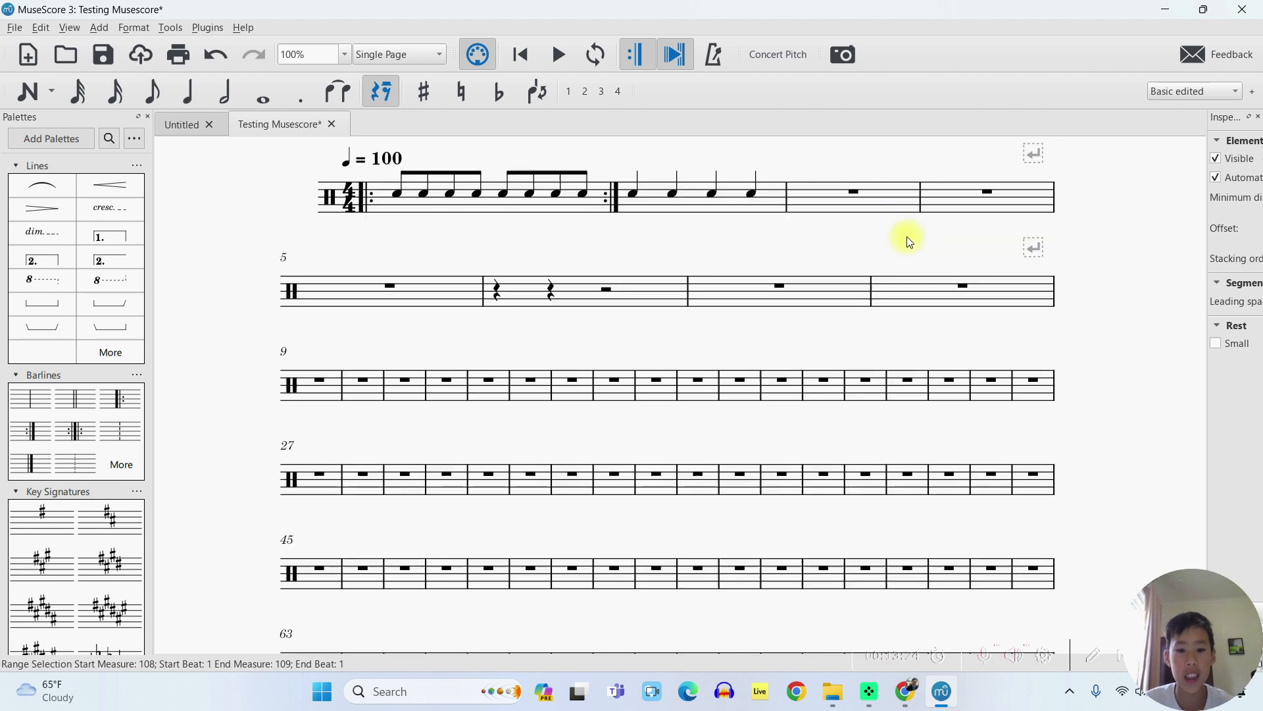
scroll(859, 197, up, 6)
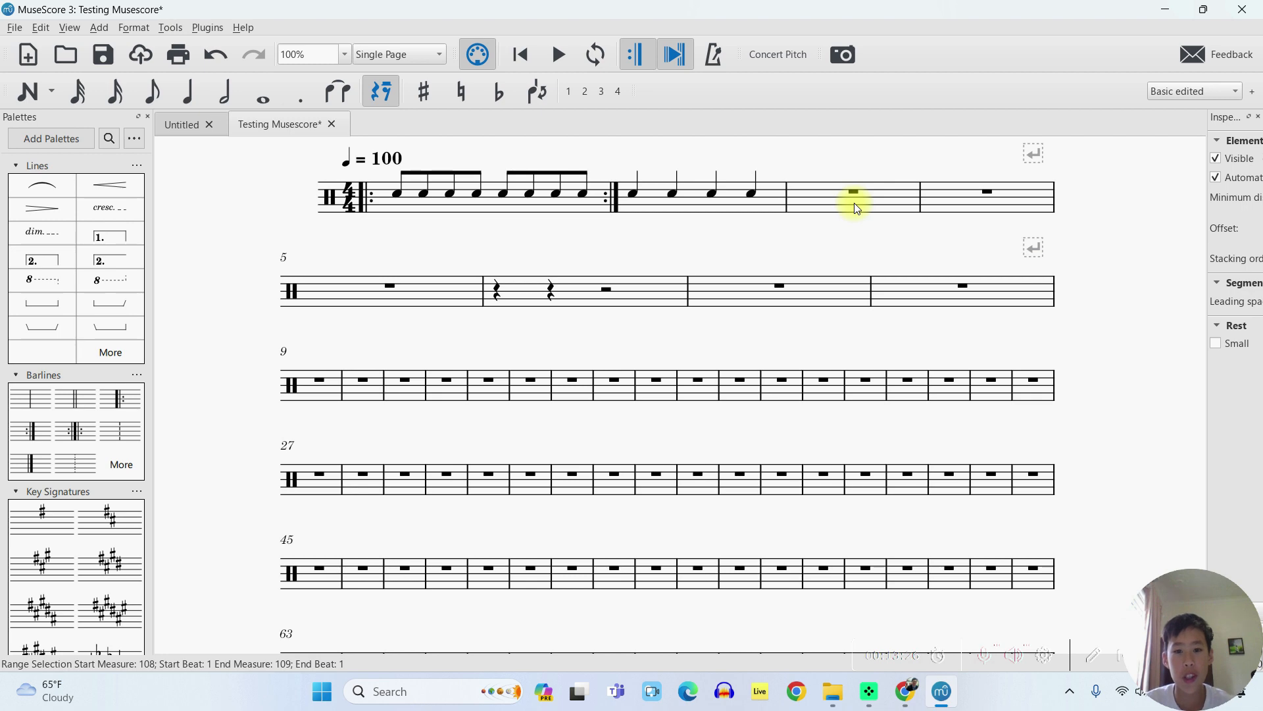
scroll(855, 197, up, 3)
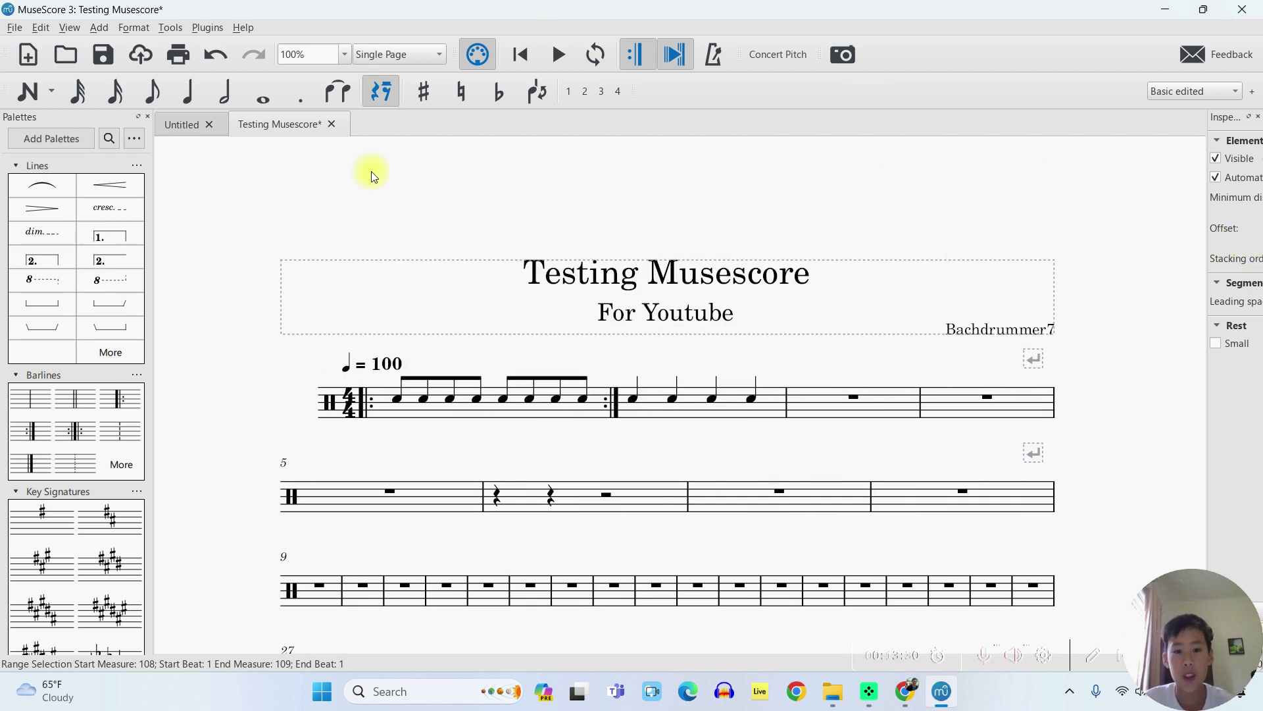
scroll(775, 375, down, 6)
scroll(767, 375, up, 6)
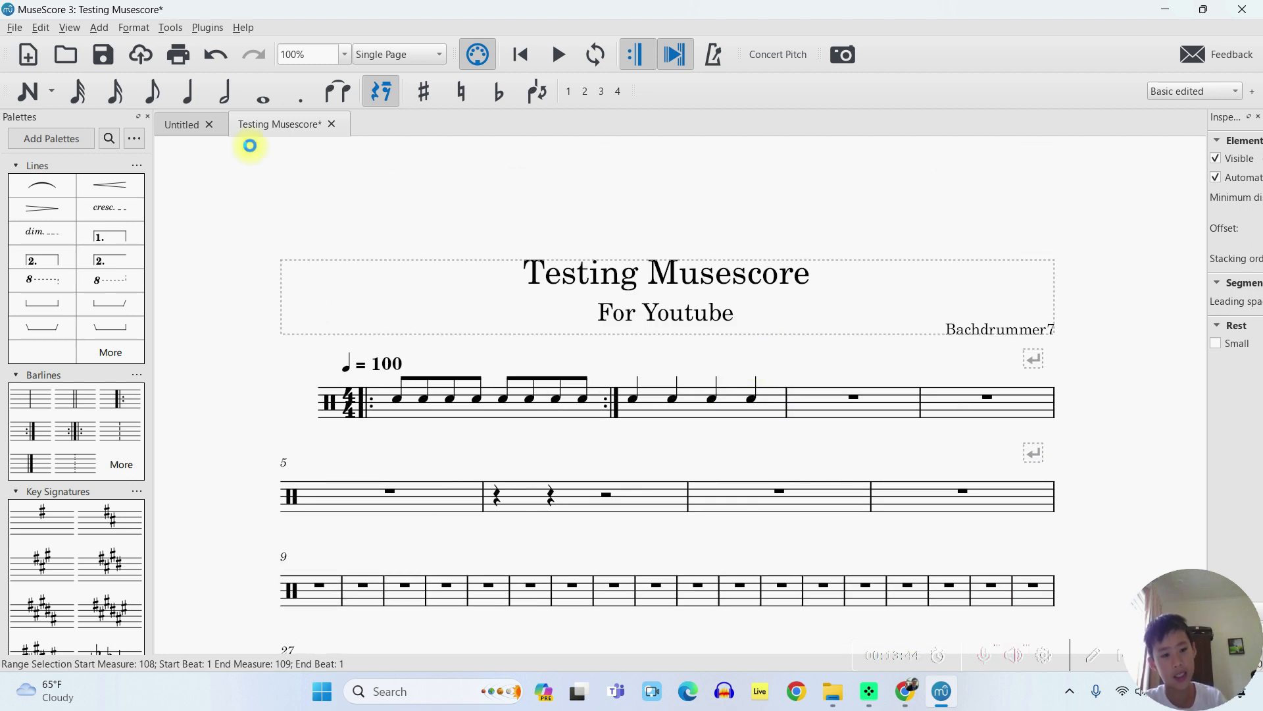
- Save the score as the MuseScore 3 file Testing_Musescore in the Scores folder
key(ctrl+s)
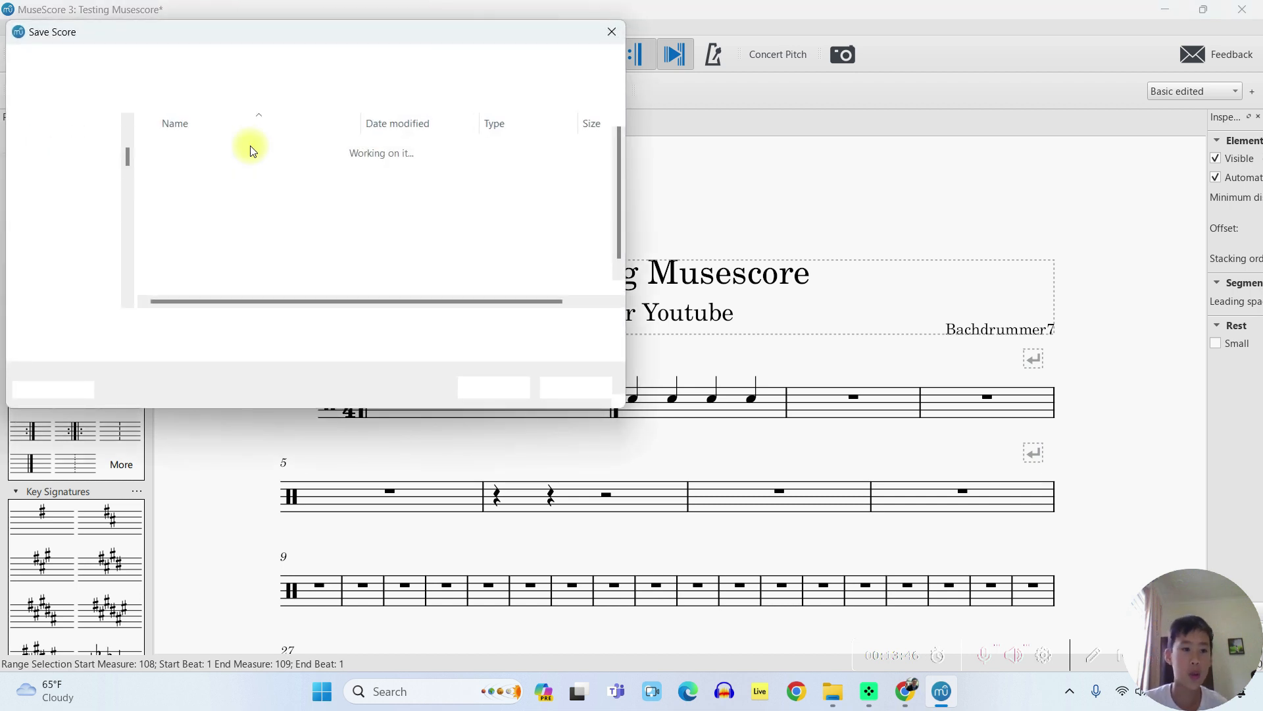
scroll(174, 201, down, 1)
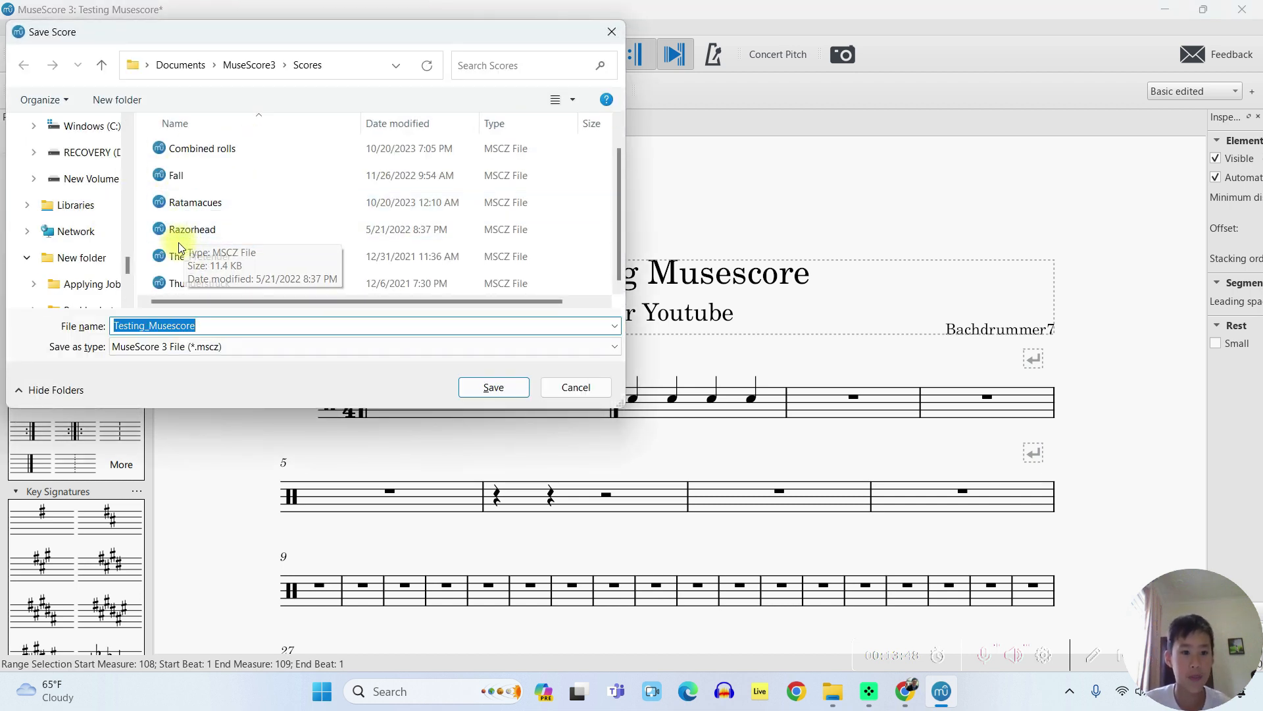
scroll(168, 243, up, 1)
click(493, 387)
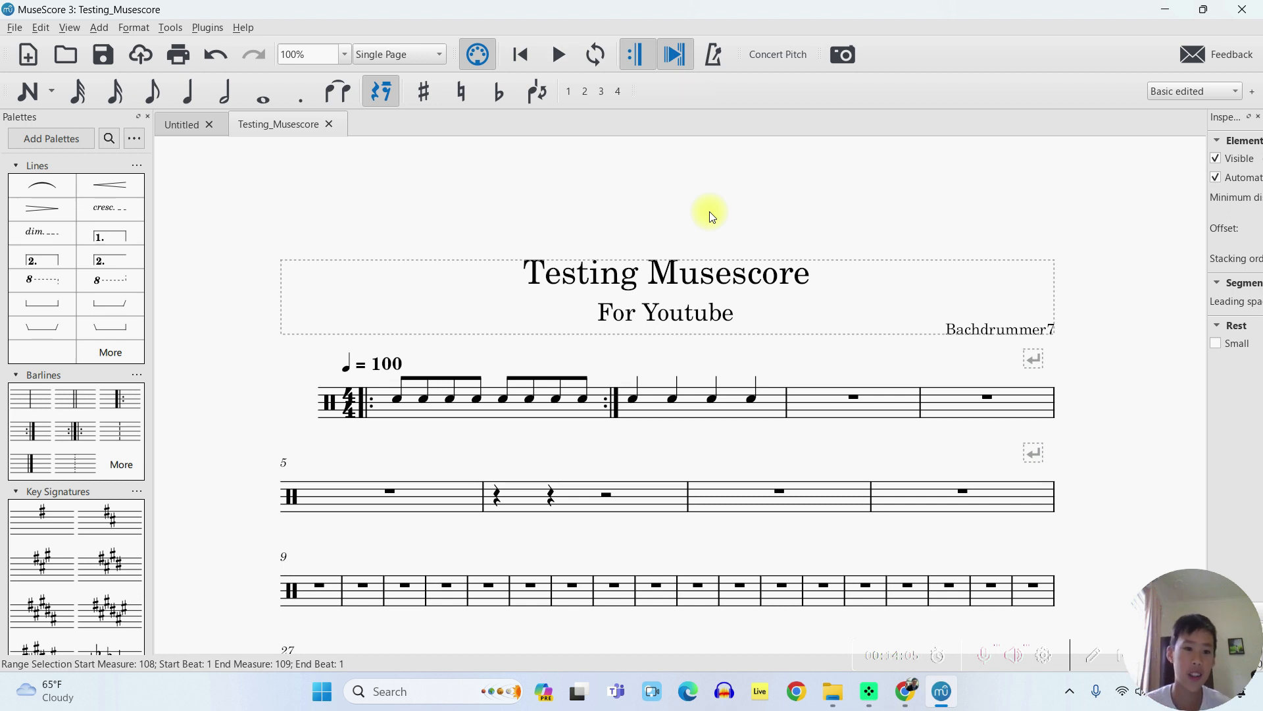
- Add a line break after measure 12
scroll(700, 451, down, 10)
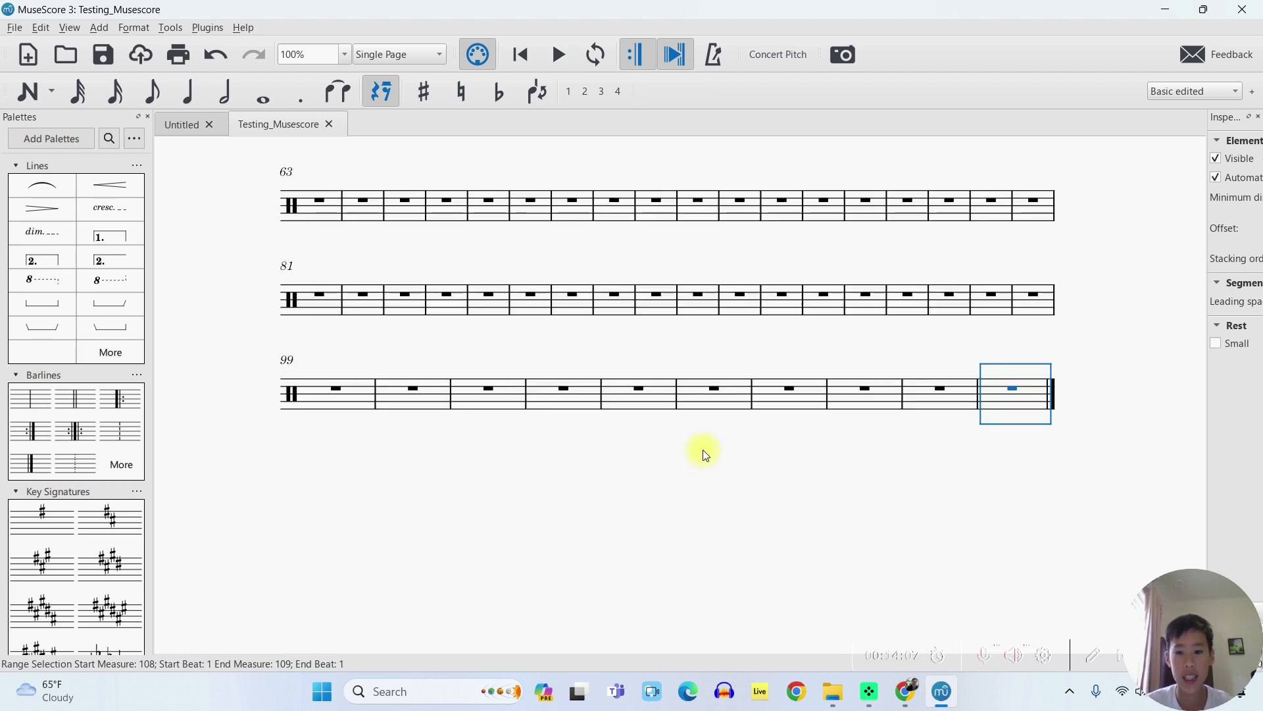
scroll(541, 451, up, 10)
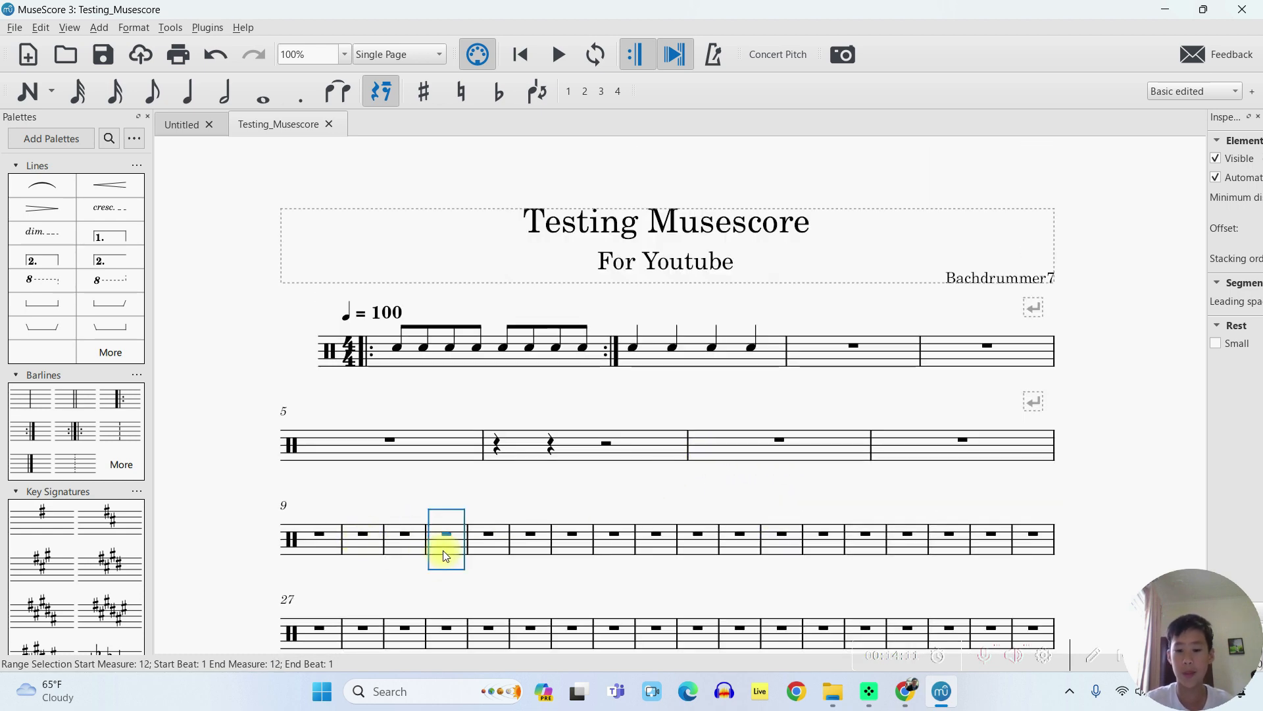
key(Return)
click(490, 544)
- Enter three Closed Hi-Hat eighth notes from the start of measure 9, adding Bass Drum 1 on beat 1 and Acoustic Snare on beat 2
click(442, 546)
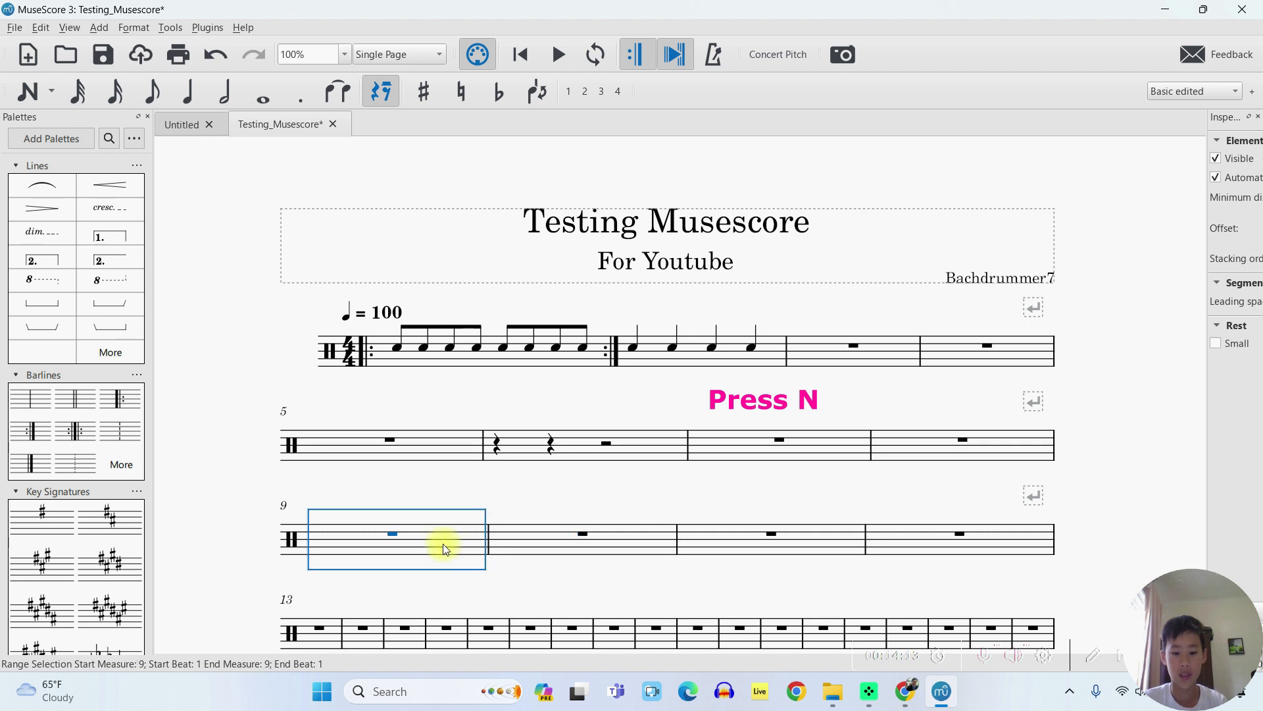
key(n)
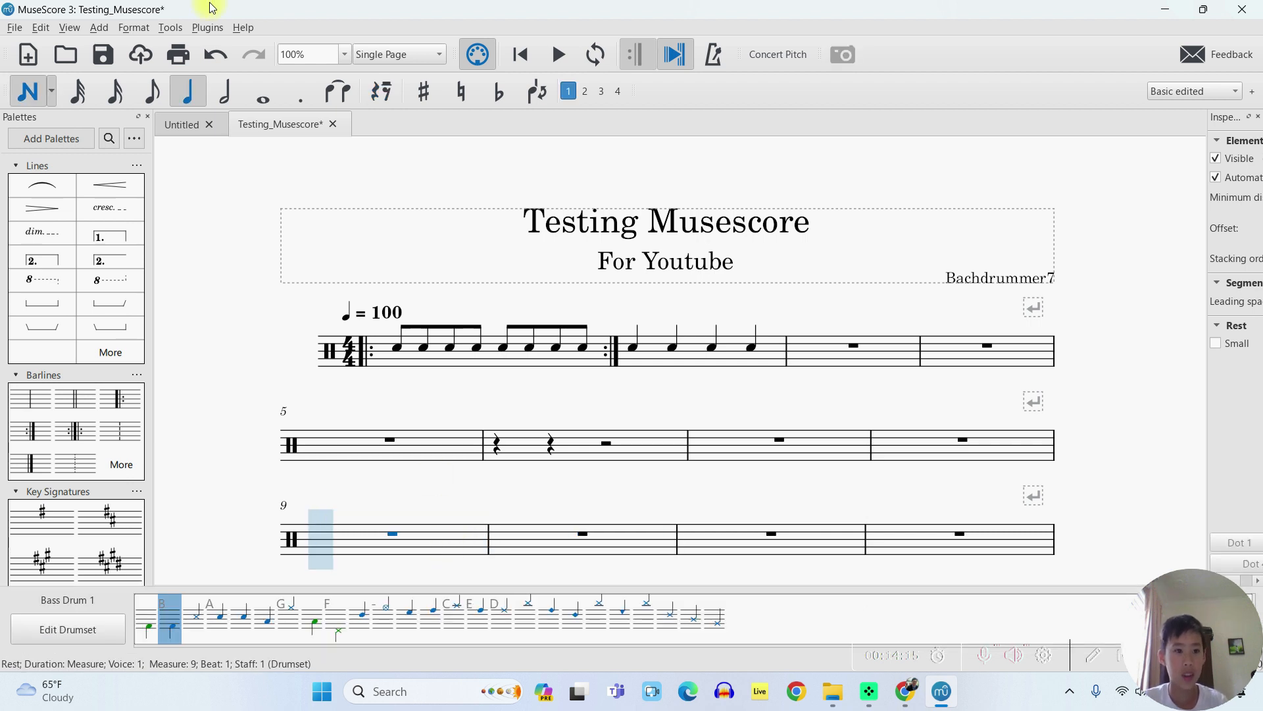
click(151, 92)
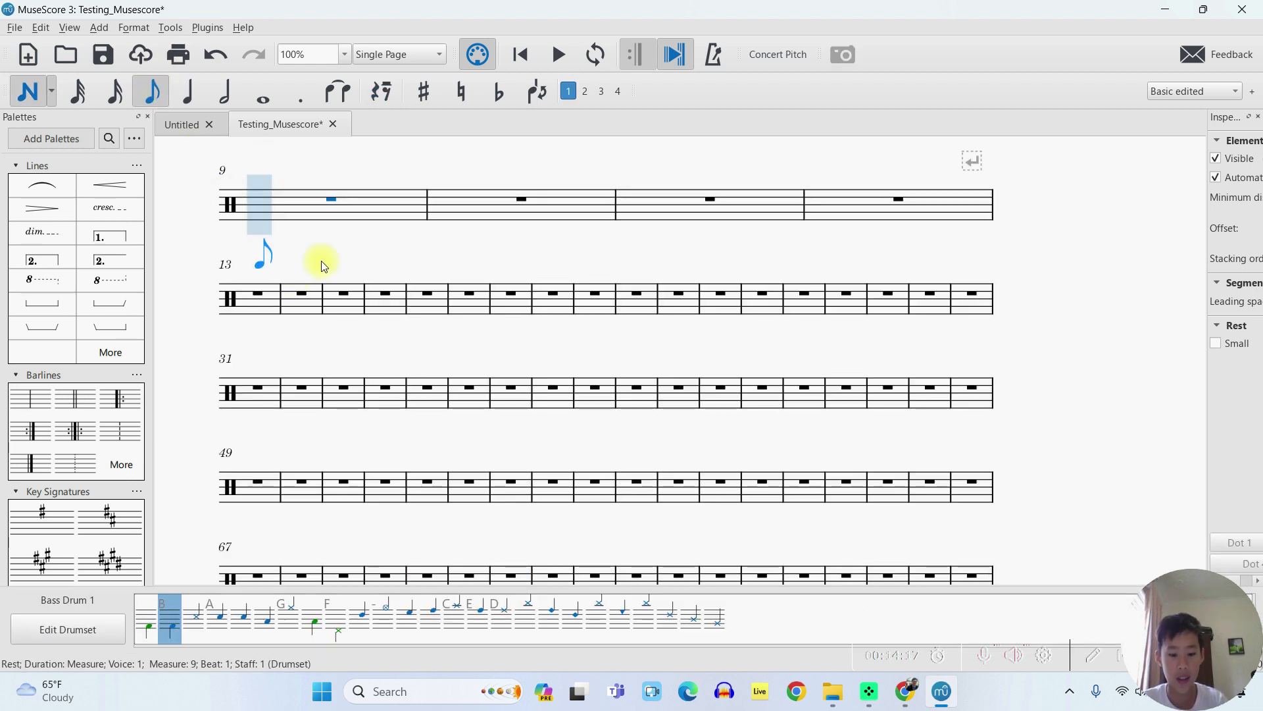
key(g)
key(shift+b)
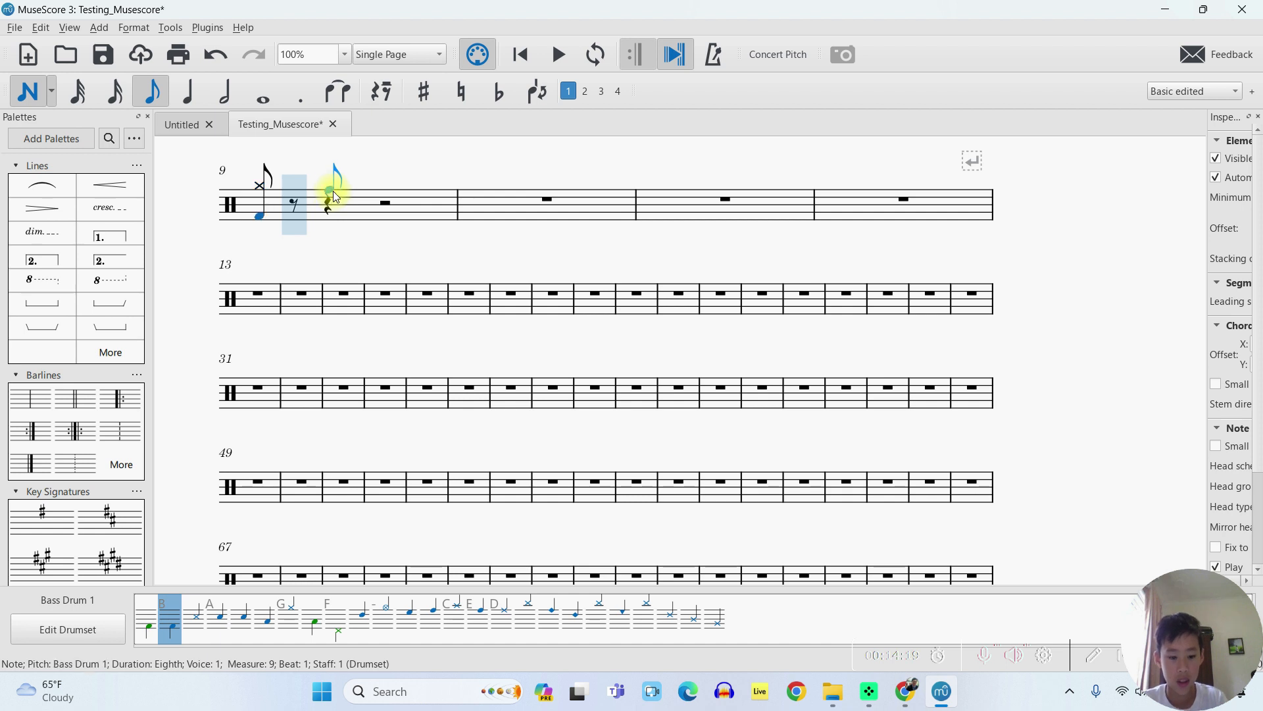
key(g)
key(g)
key(a)
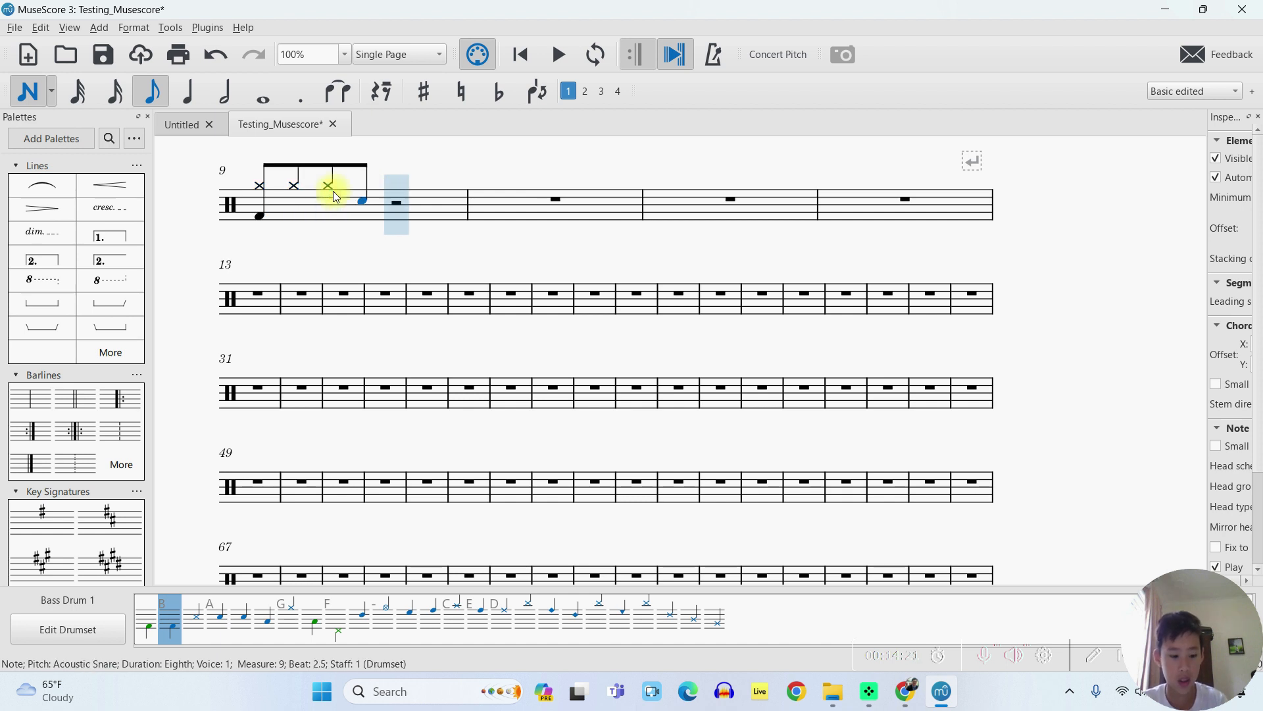
key(ctrl+z)
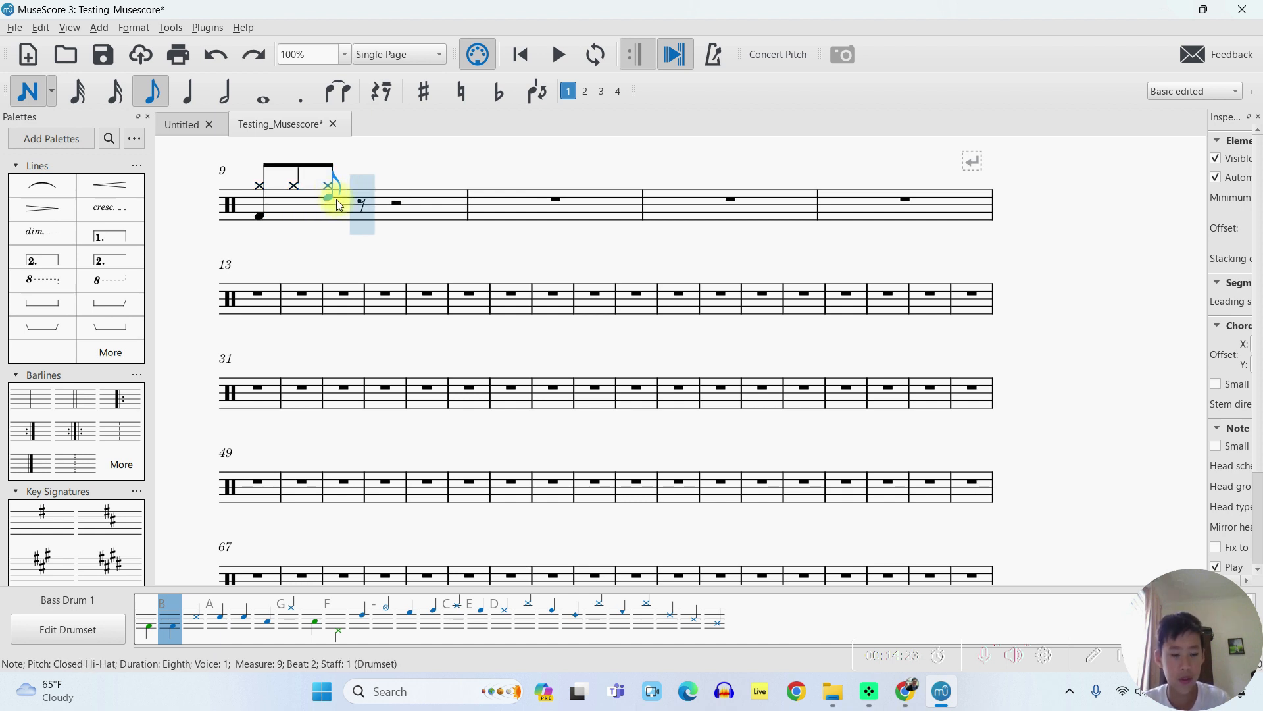
key(shift+a)
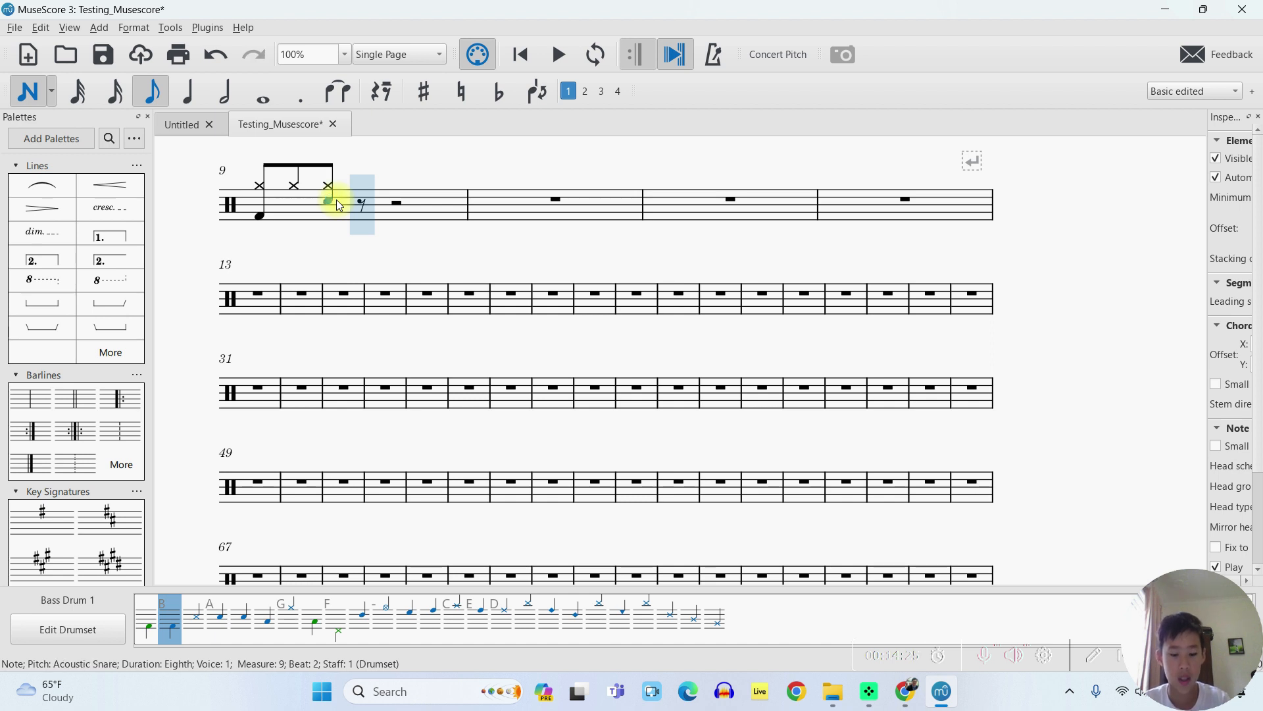
- Complete measure 9 with five more Closed Hi-Hat eighths, adding Bass Drum 1 on beat 3 and Acoustic Snare on beat 4
key(g)
key(g)
key(shift+b)
key(g)
key(g)
key(shift+a)
key(g)
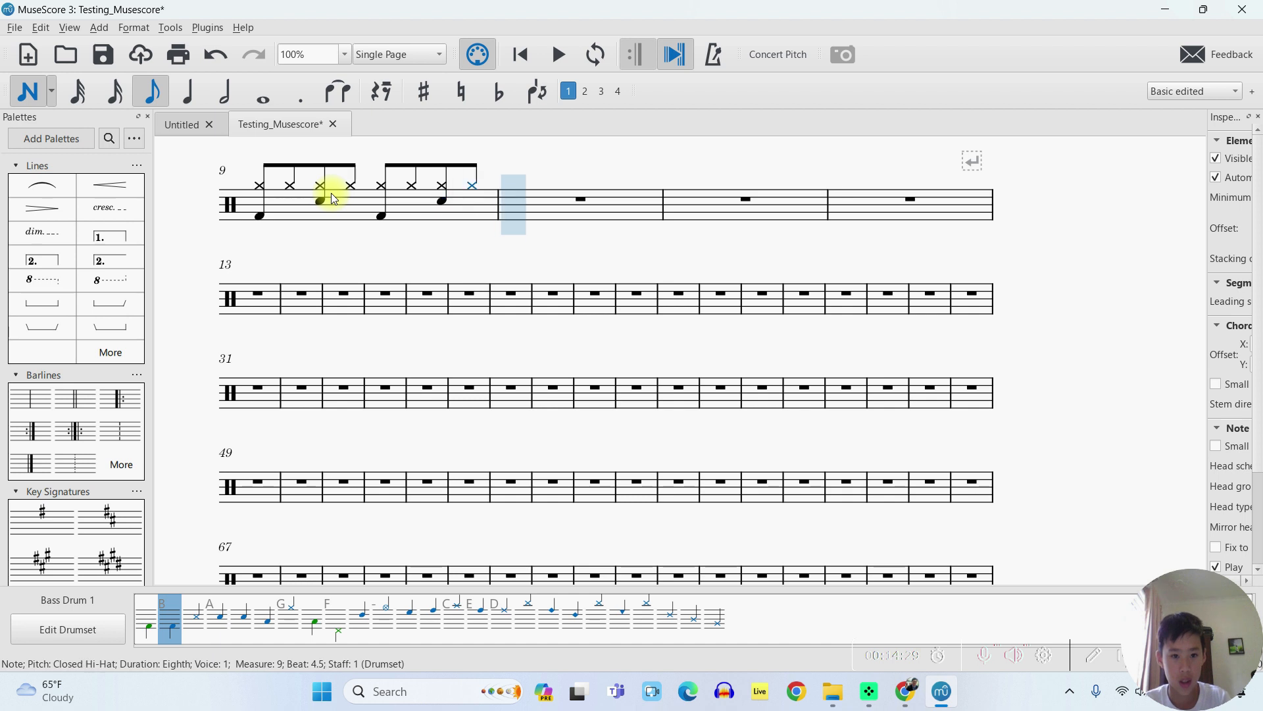
- Enter three Closed Hi-Hat eighths from beat 1 of measure 10, adding Bass Drum 1 on beat 1 and Acoustic Snare on beat 2
key(g)
key(shift+b)
key(g)
key(g)
key(shift+a)
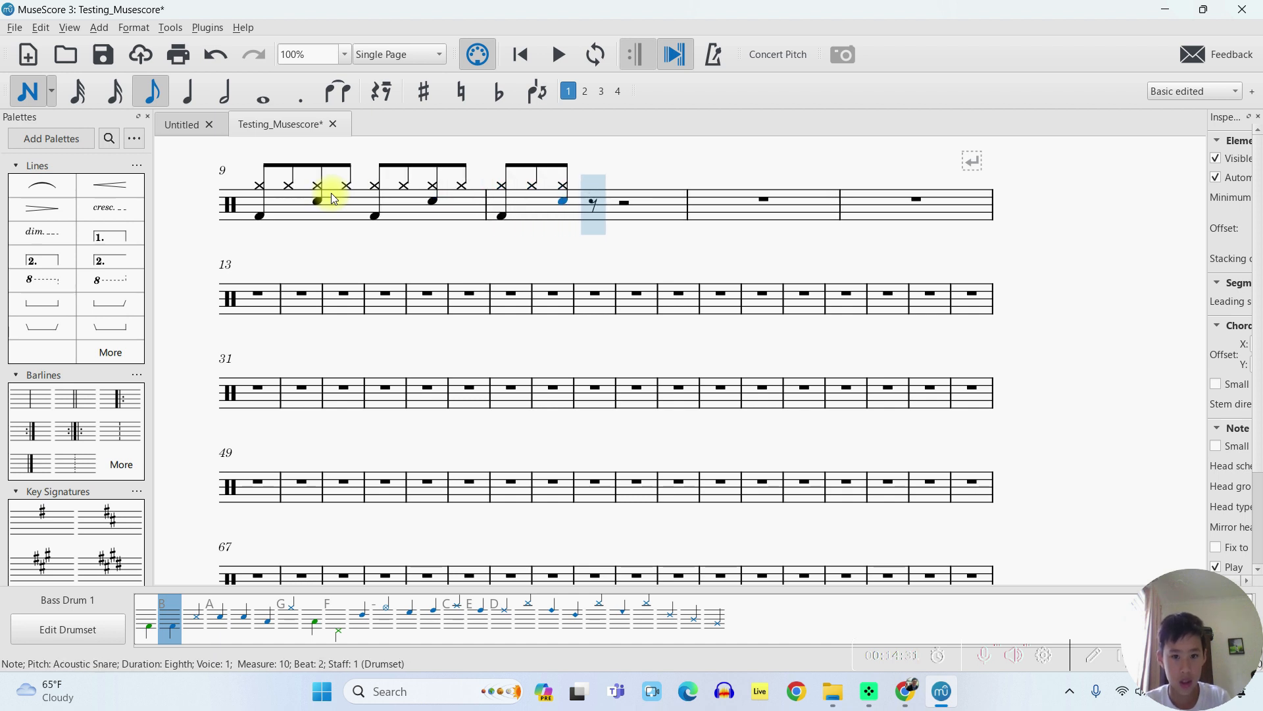
- Complete measure 10 with Closed Hi-Hat eighths, adding Bass Drum 1 on beat 3 and Acoustic Snare on beat 4, and leave note input
key(g)
key(g)
key(shift+b)
key(g)
key(g)
key(shift+a)
key(Escape)
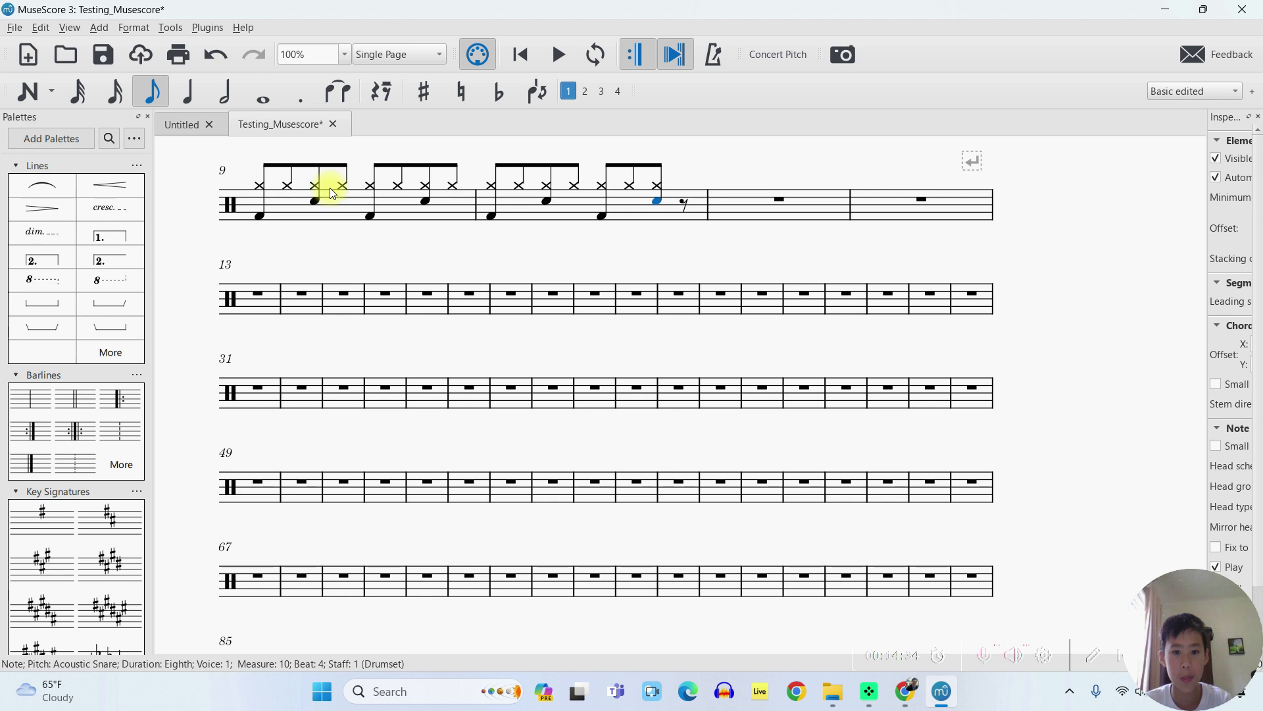
click(680, 203)
key(n)
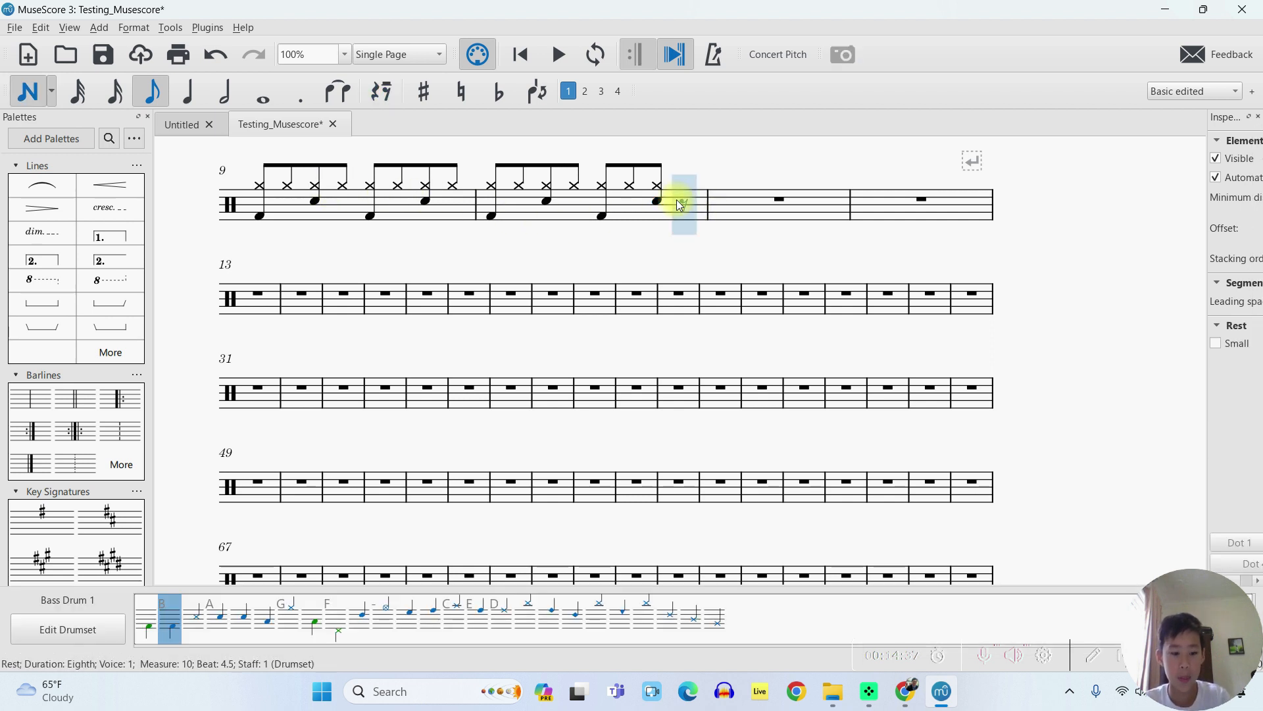
key(g)
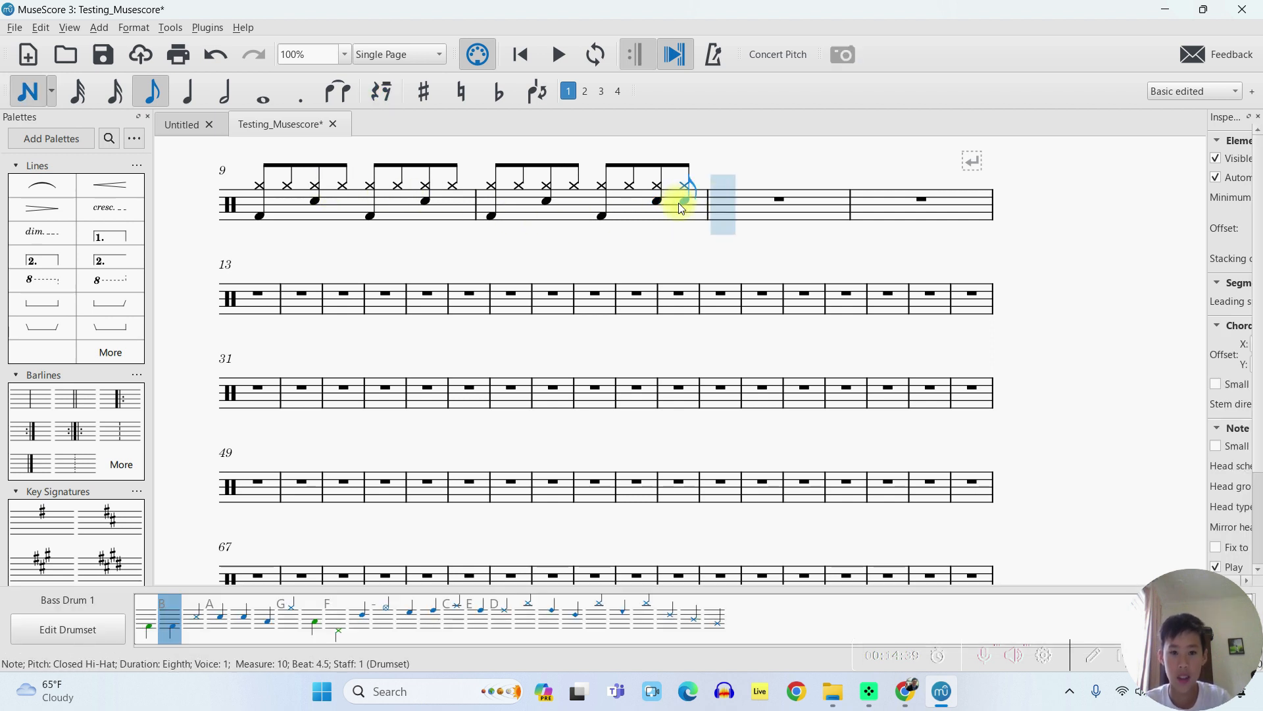
key(Escape)
- Play back the groove from measure 9 and stop playback
click(444, 201)
key(space)
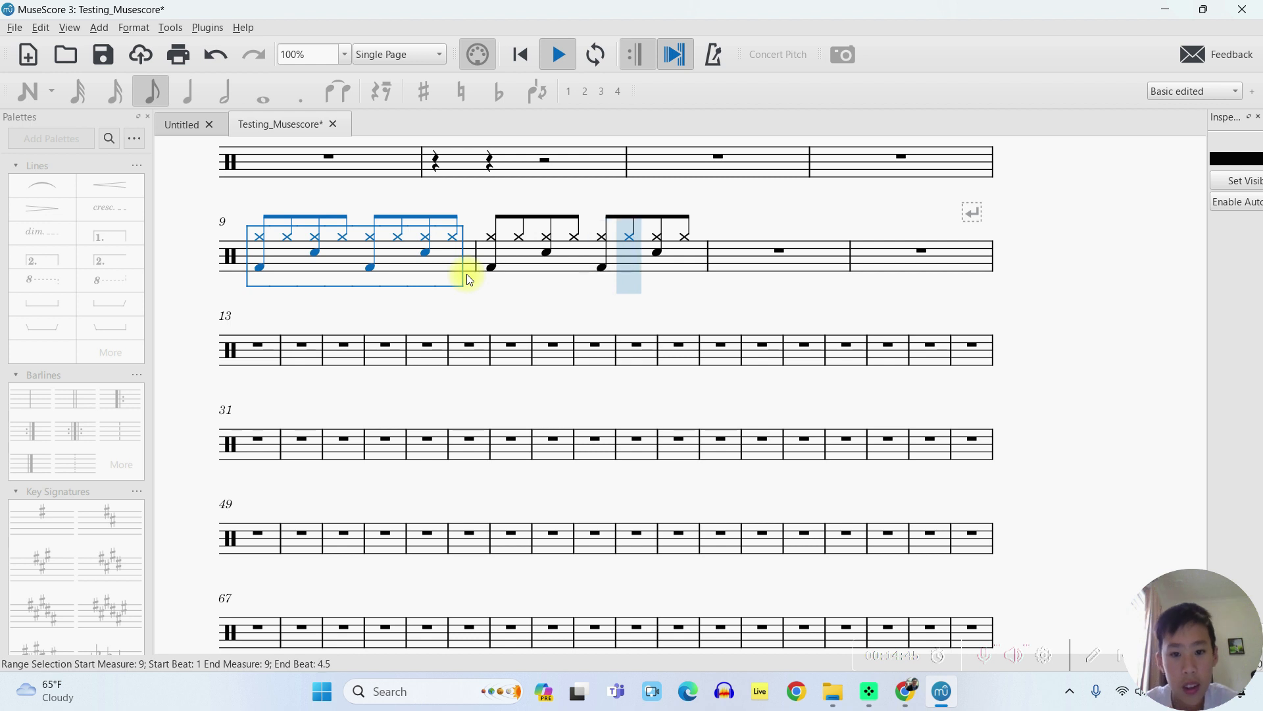
key(space)
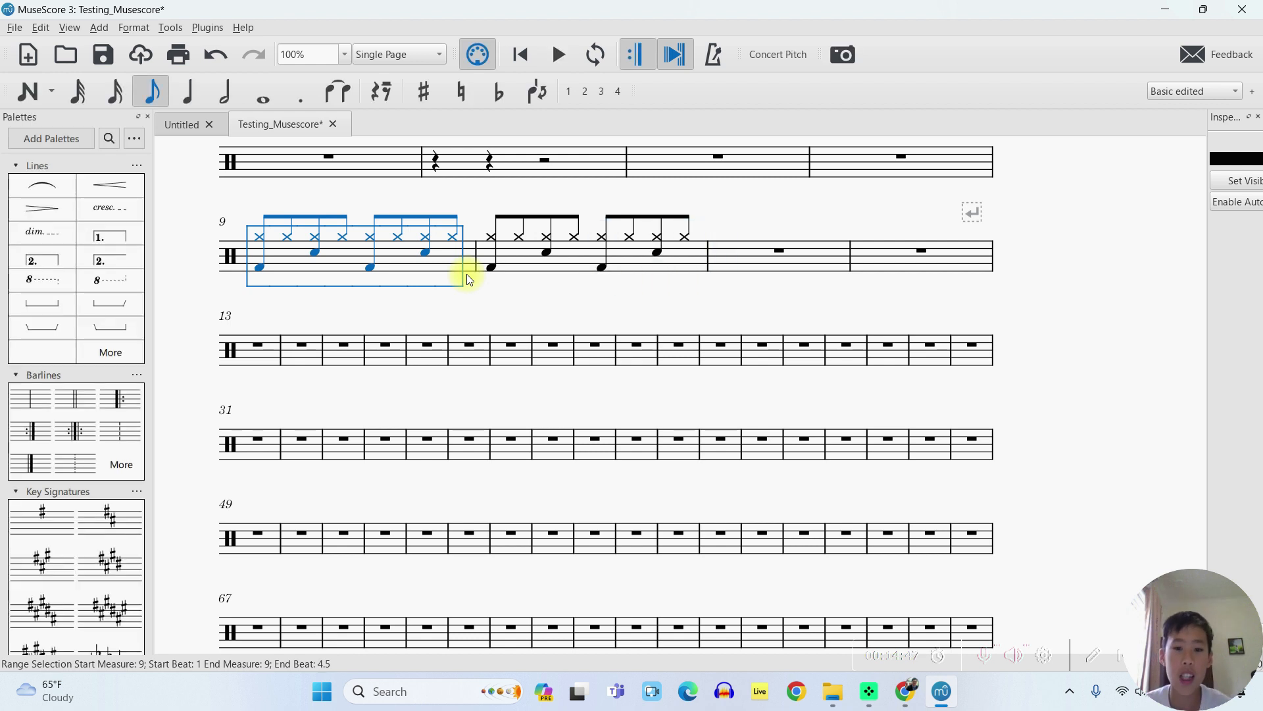
- Clear the measure selection and open the Puddle score from the drum folder on New Volume (G:)
key(Escape)
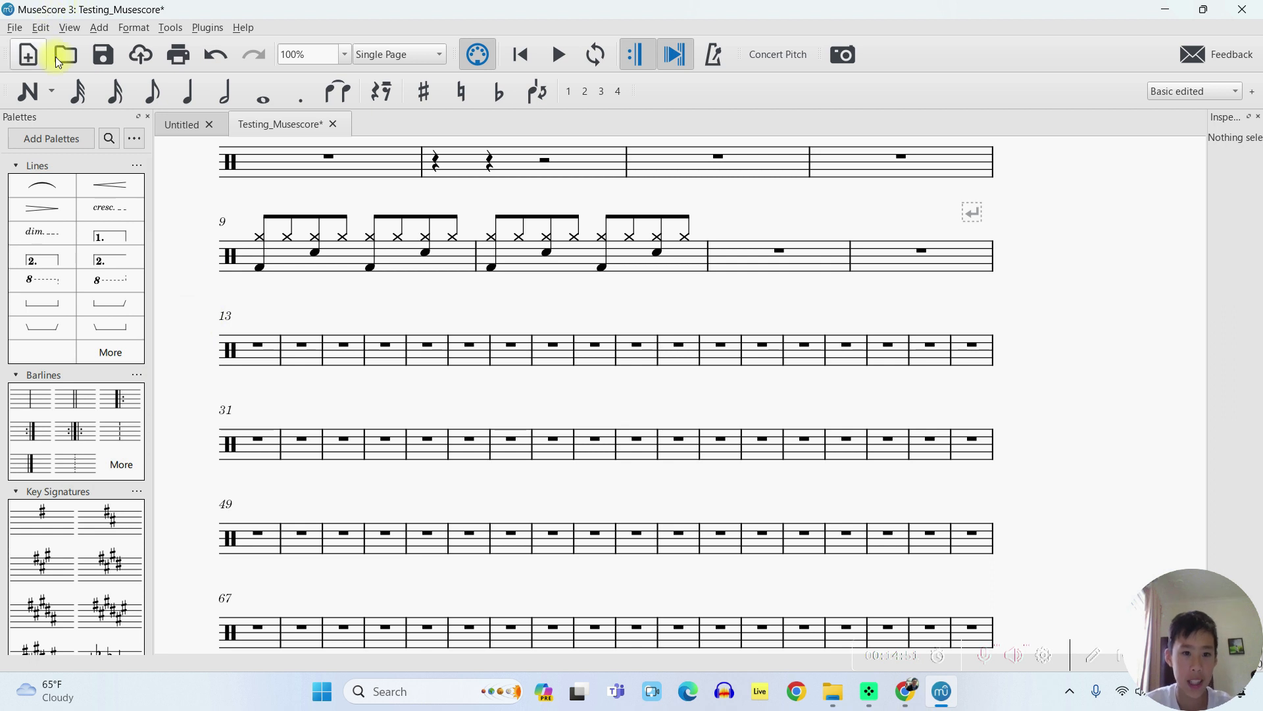
click(15, 28)
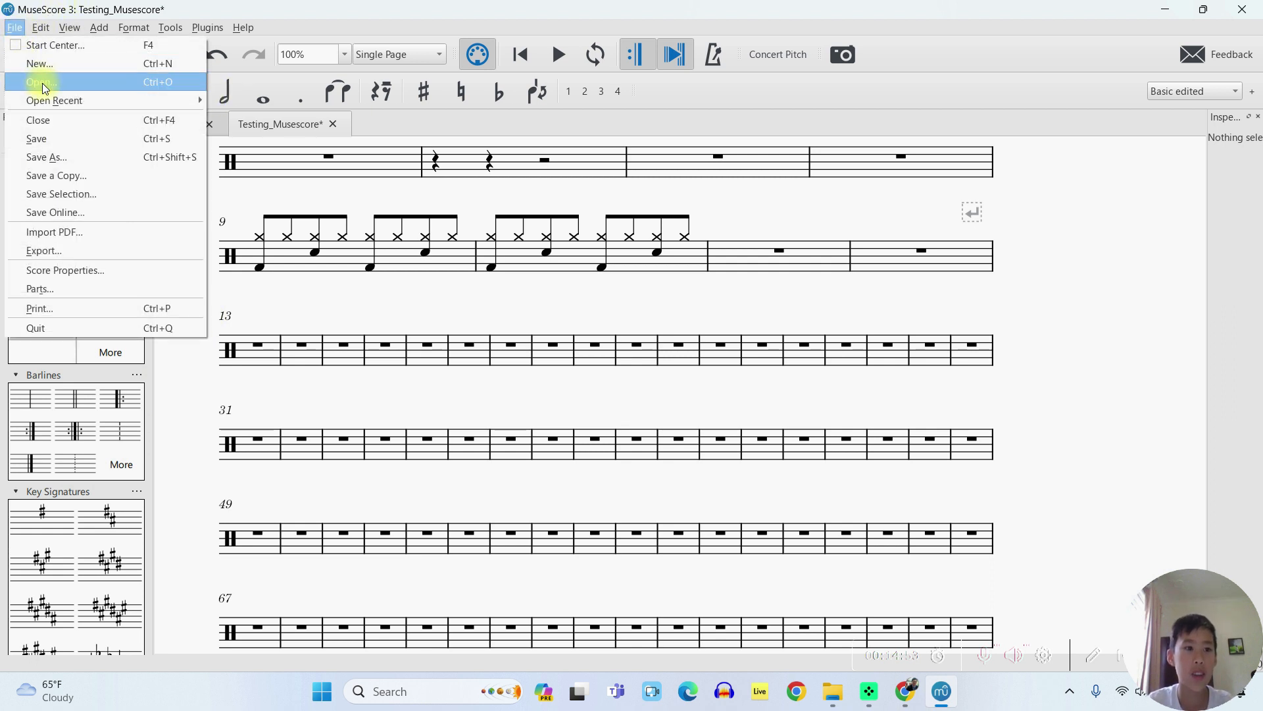
mouse_move(46, 97)
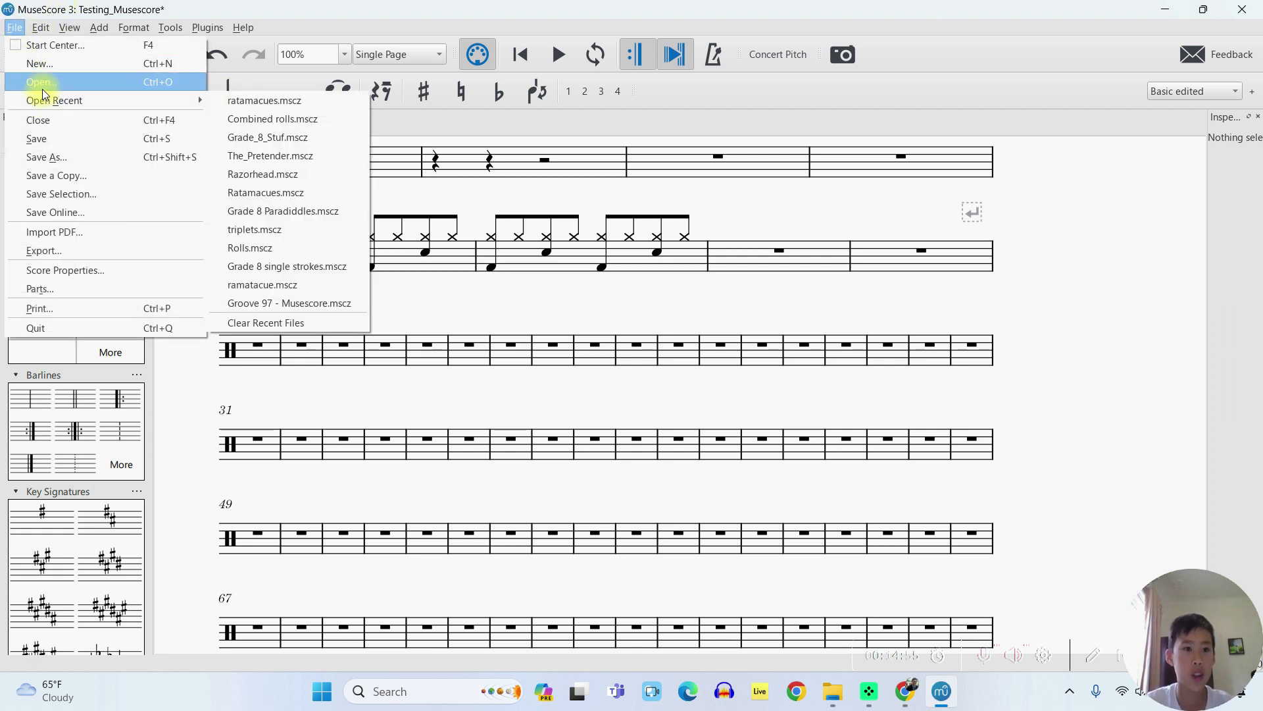
click(41, 90)
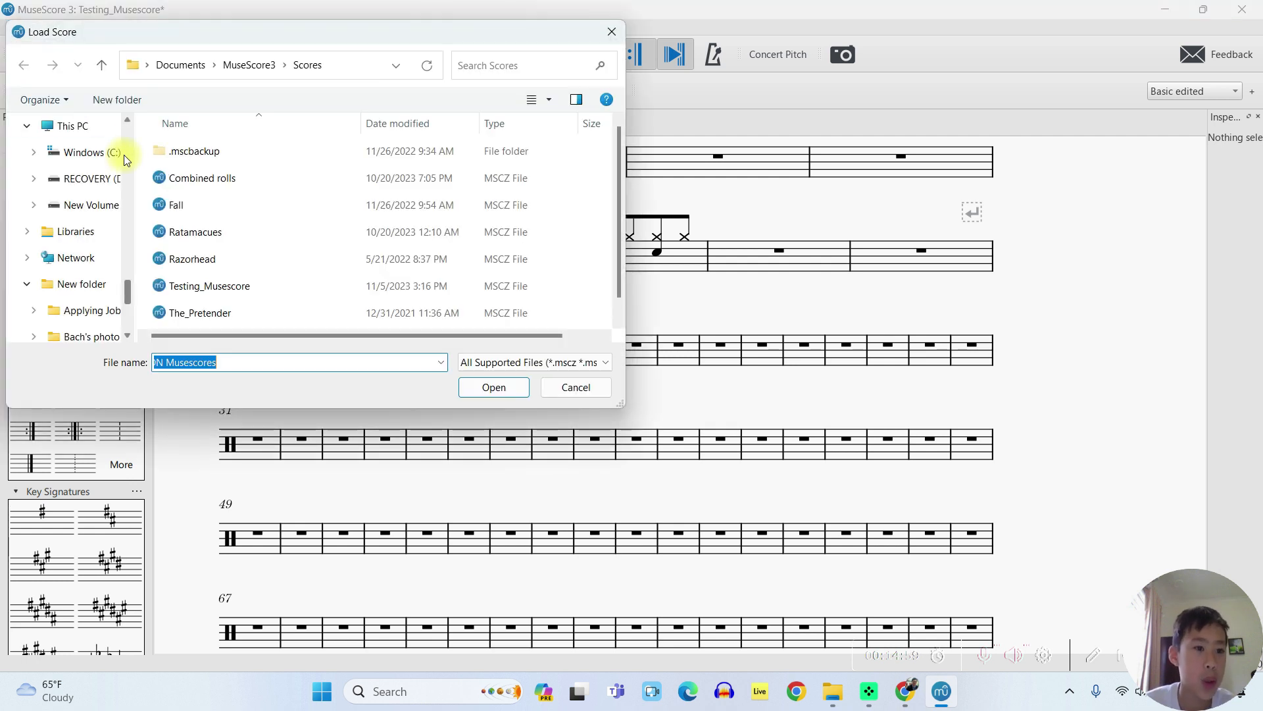
click(78, 125)
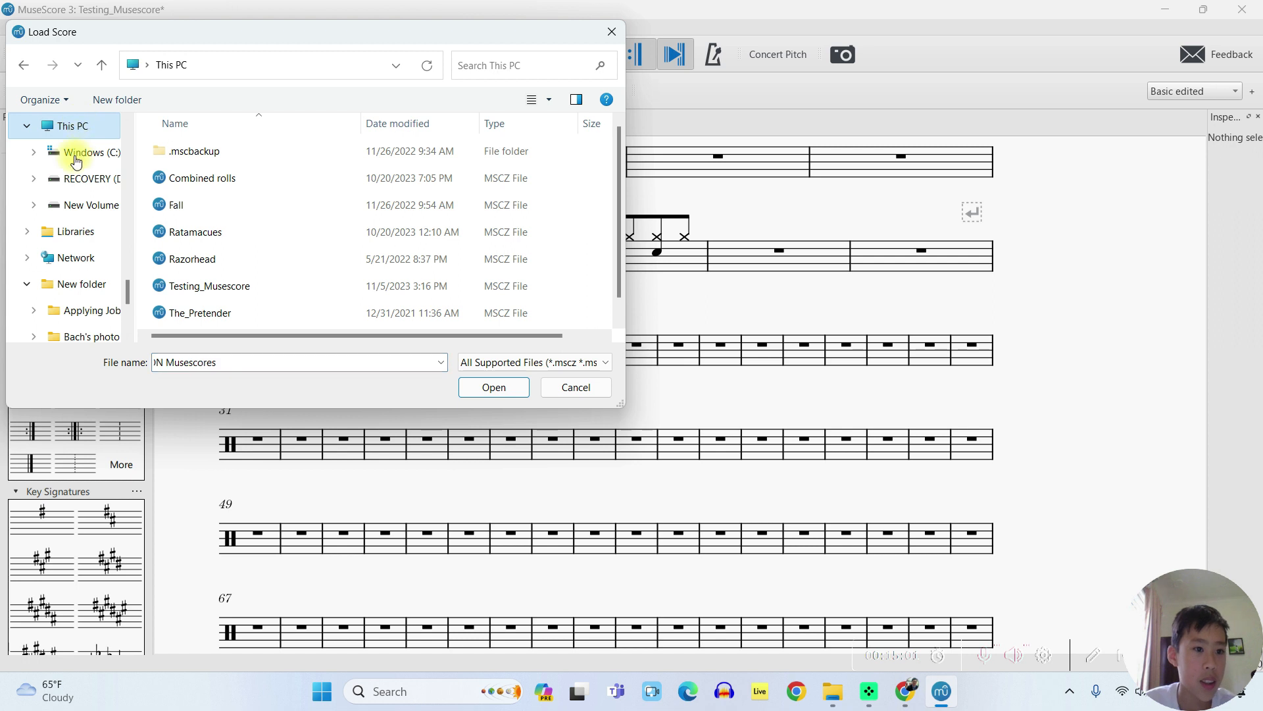
click(320, 198)
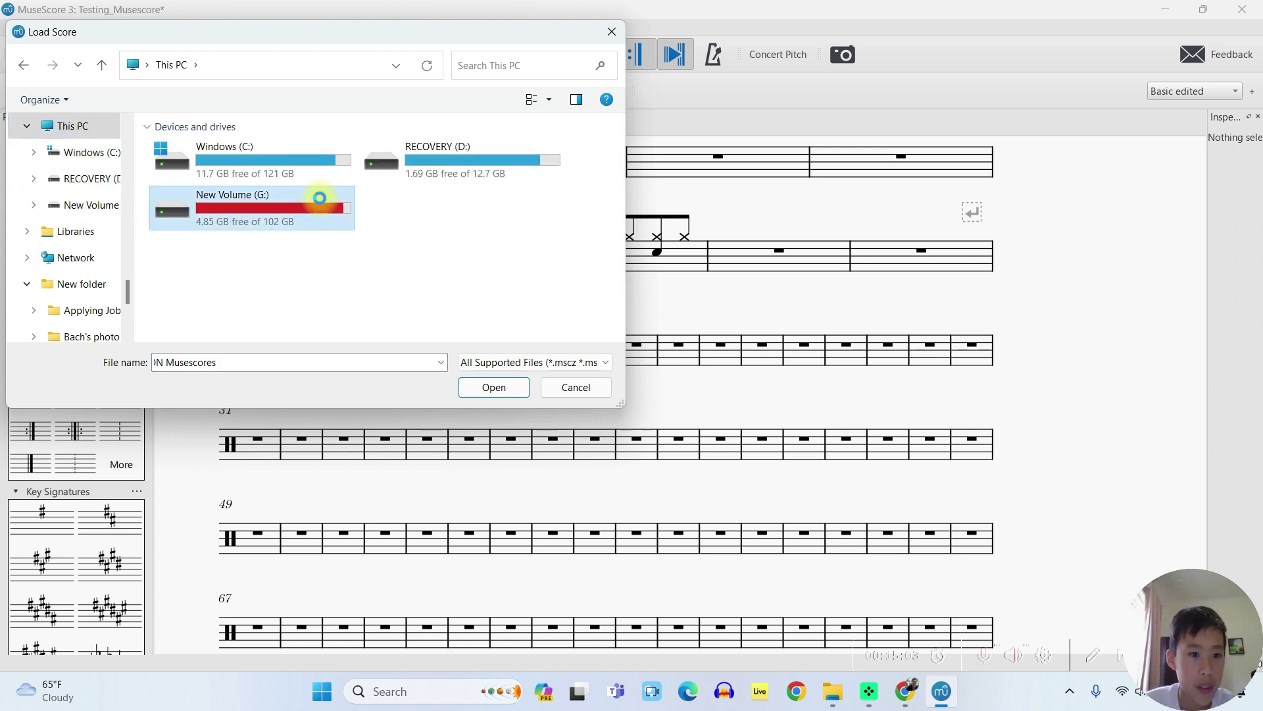
double_click(306, 227)
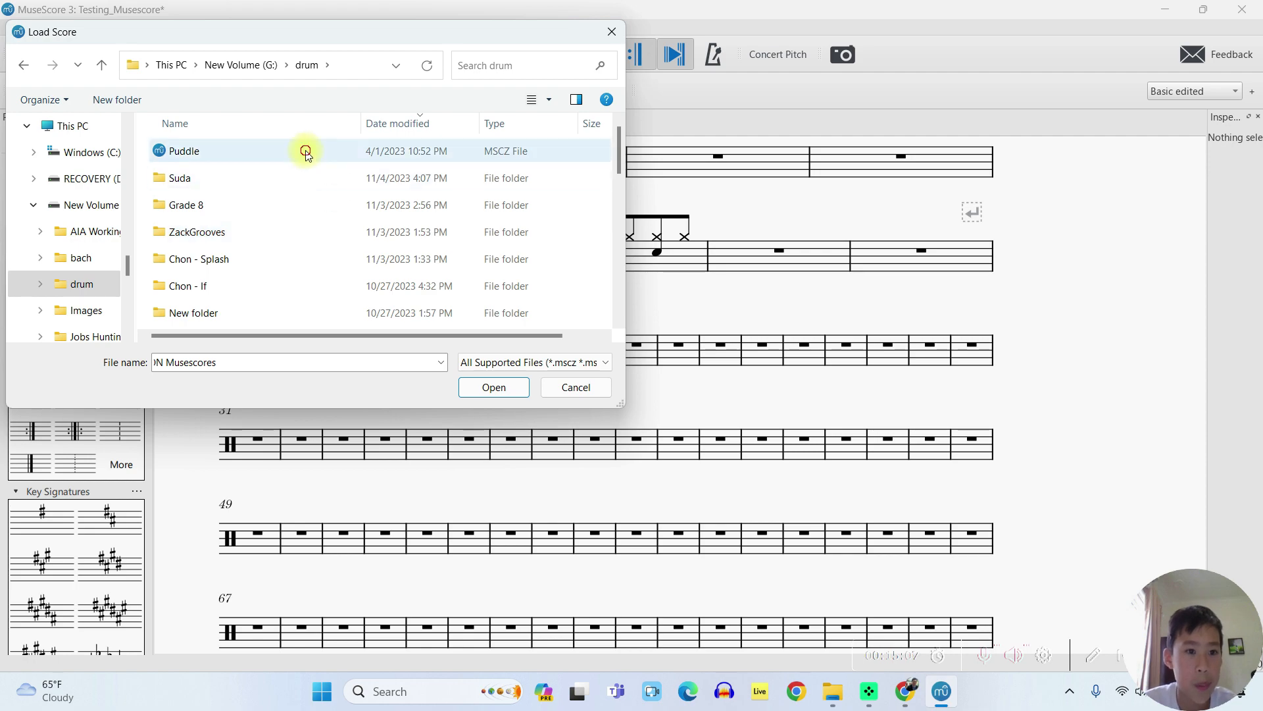
double_click(305, 150)
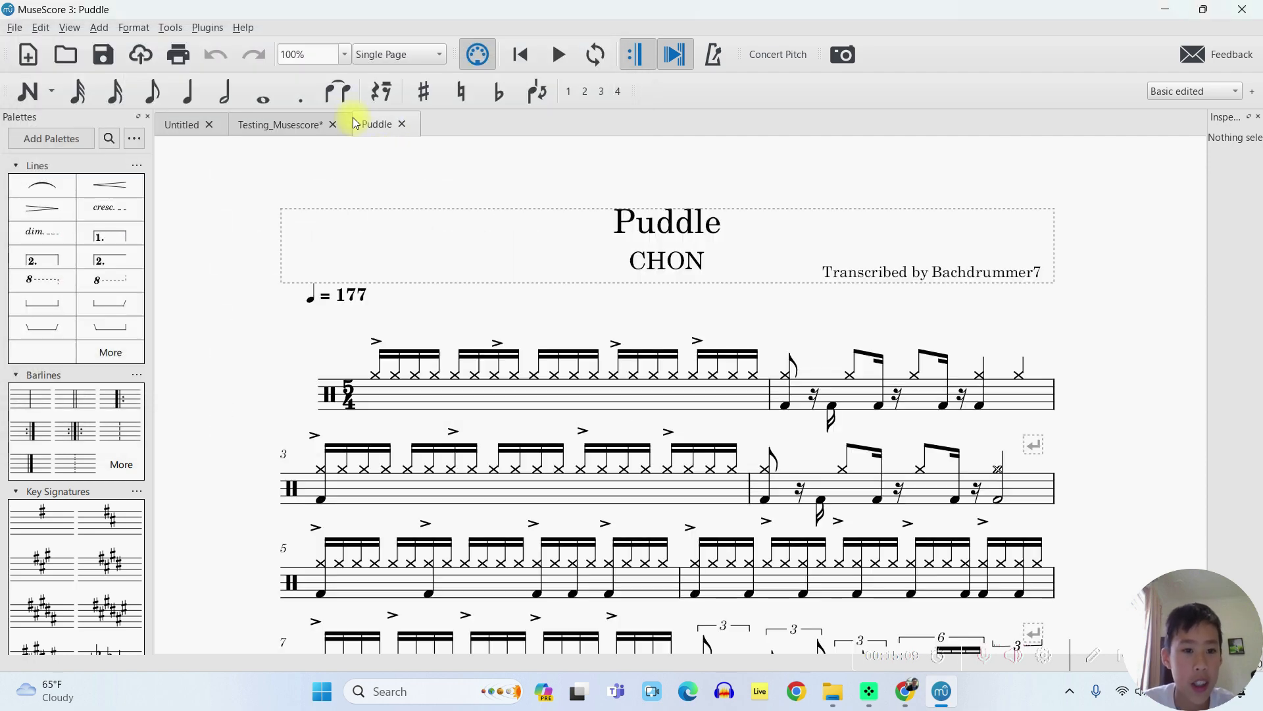
- Select measure 1 of the Puddle score and look through the notation as far as the final measure
scroll(520, 276, down, 20)
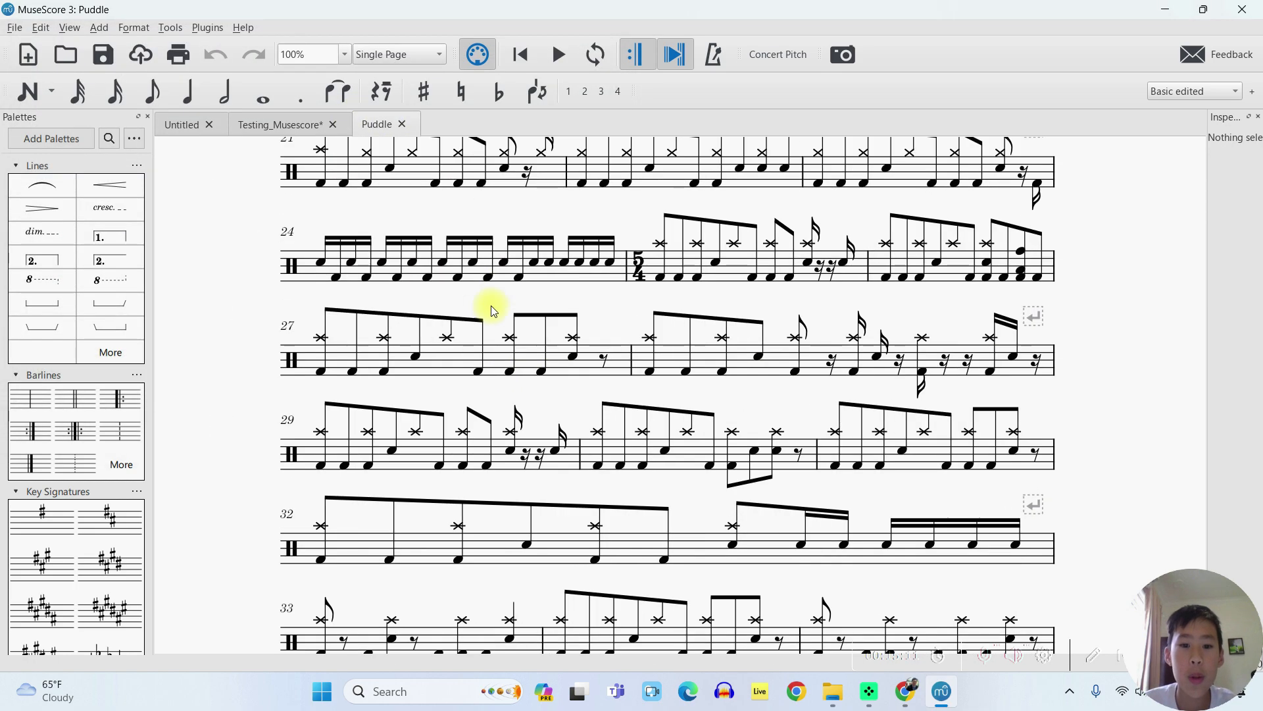
scroll(502, 291, up, 20)
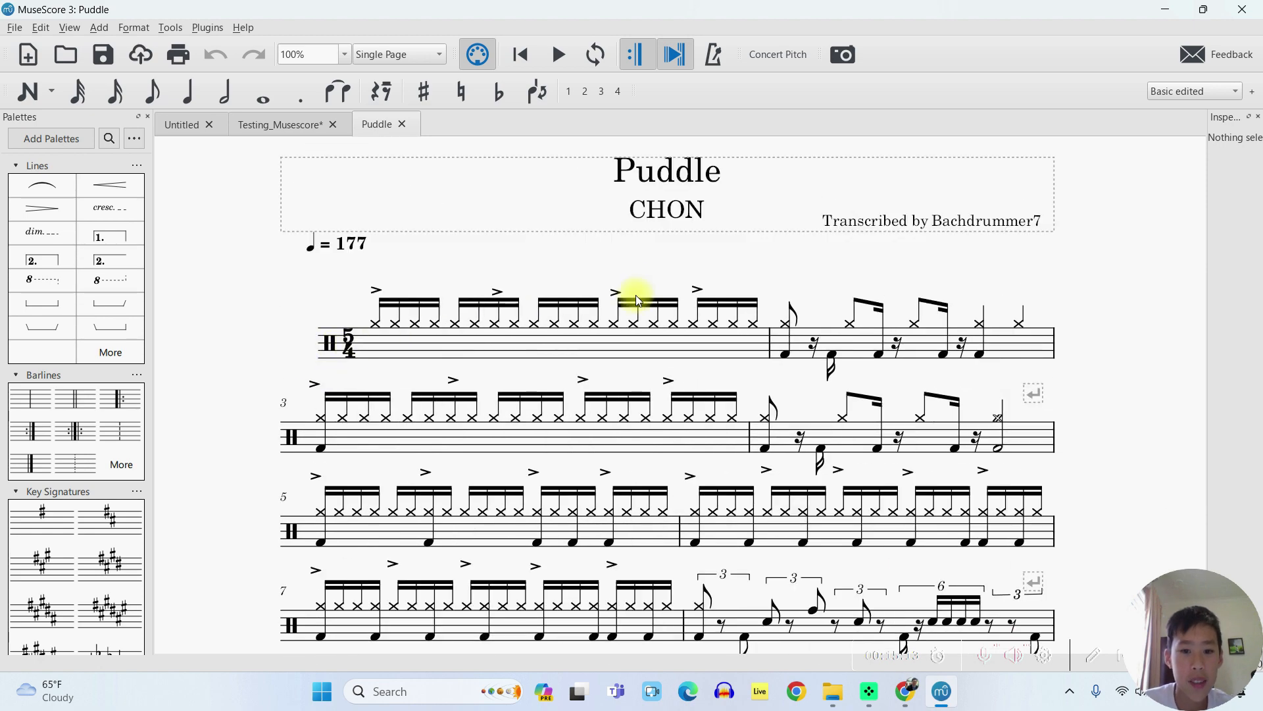
click(606, 341)
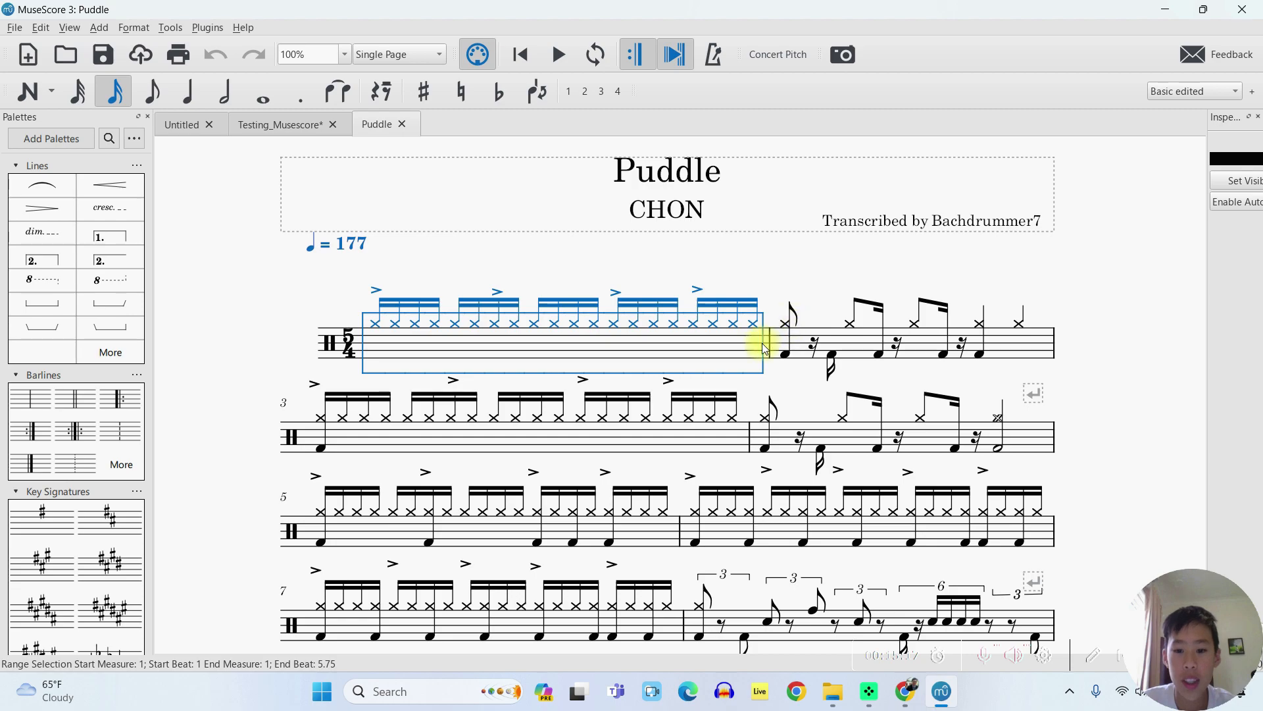
scroll(765, 345, down, 10)
scroll(767, 323, up, 8)
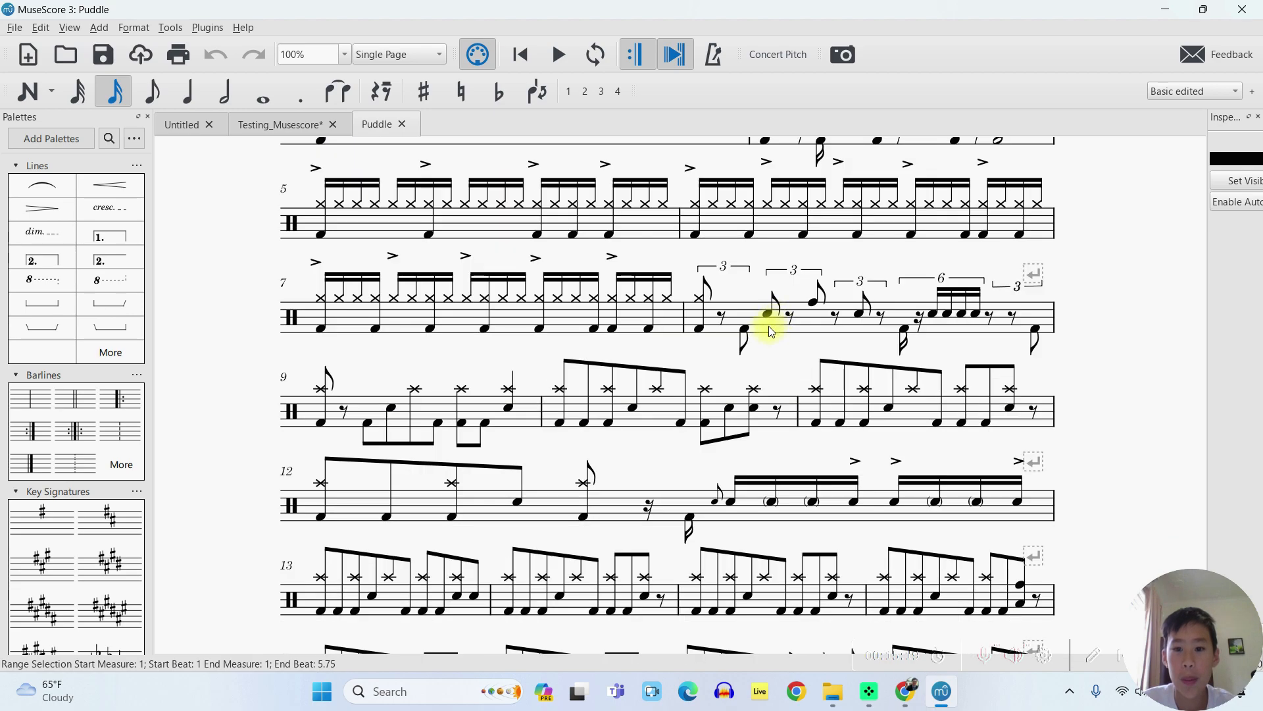
scroll(652, 385, down, 20)
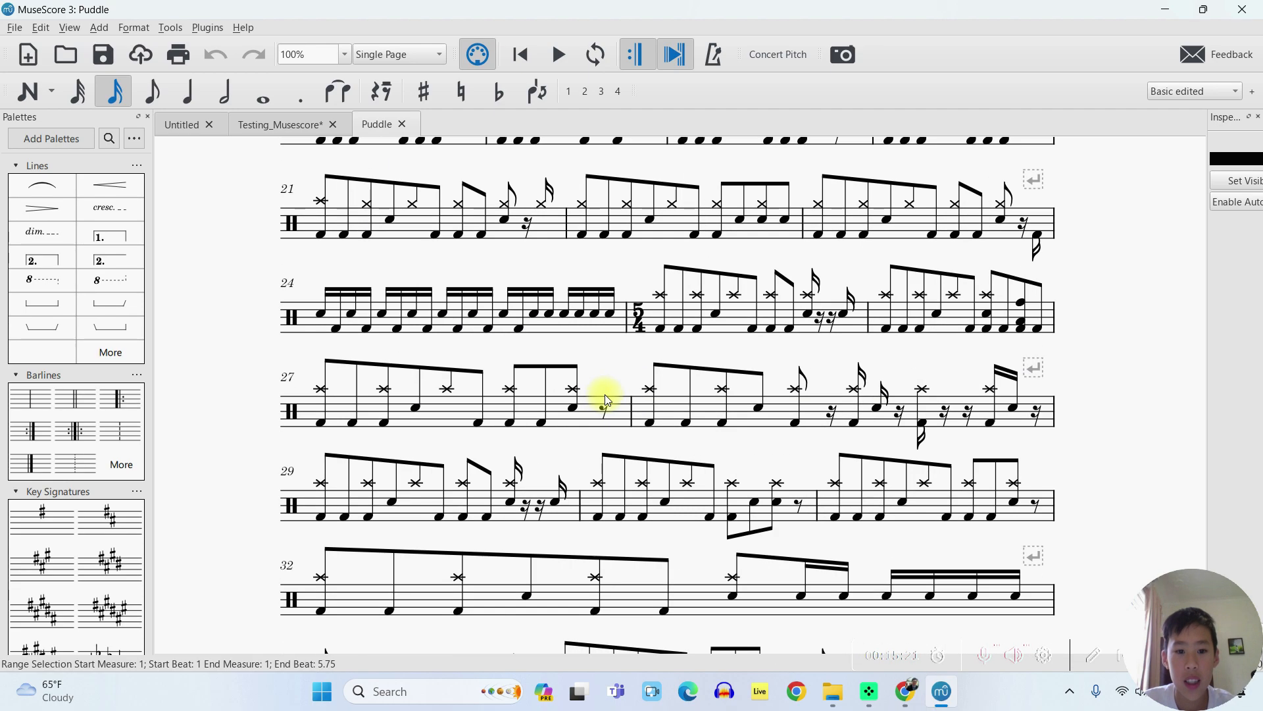
scroll(592, 335, down, 8)
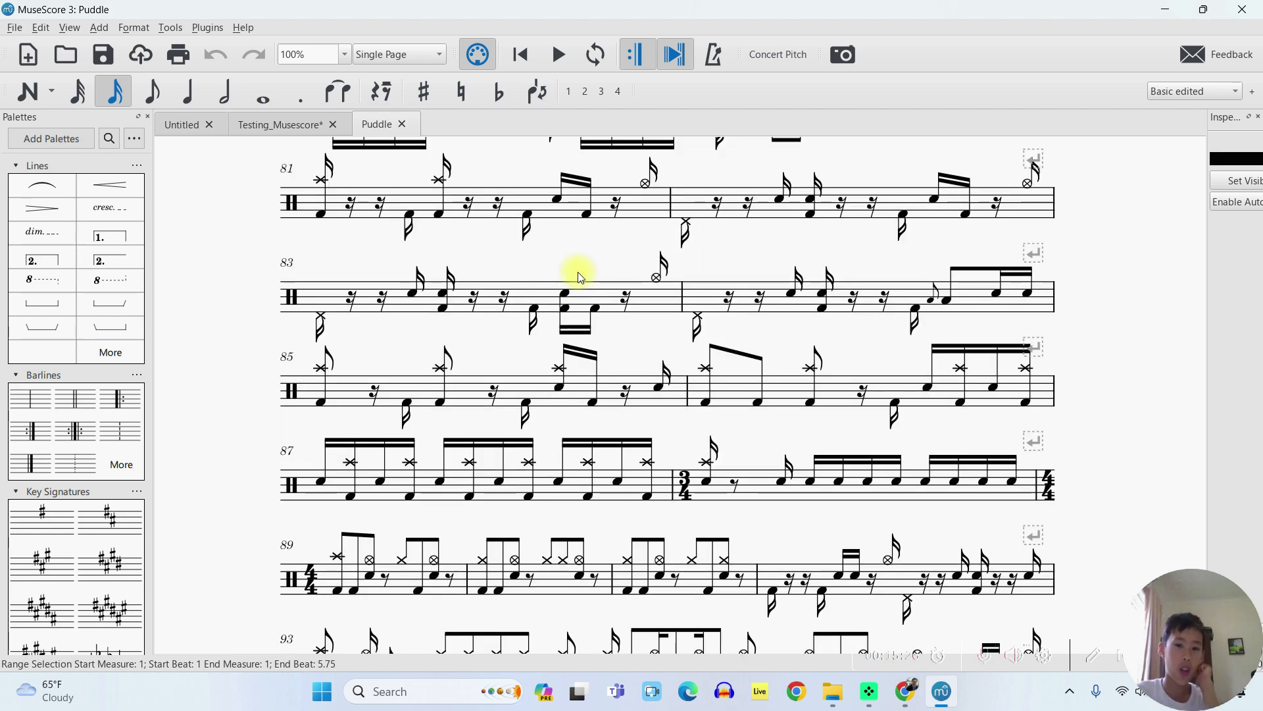
scroll(582, 269, down, 1)
scroll(582, 266, down, 15)
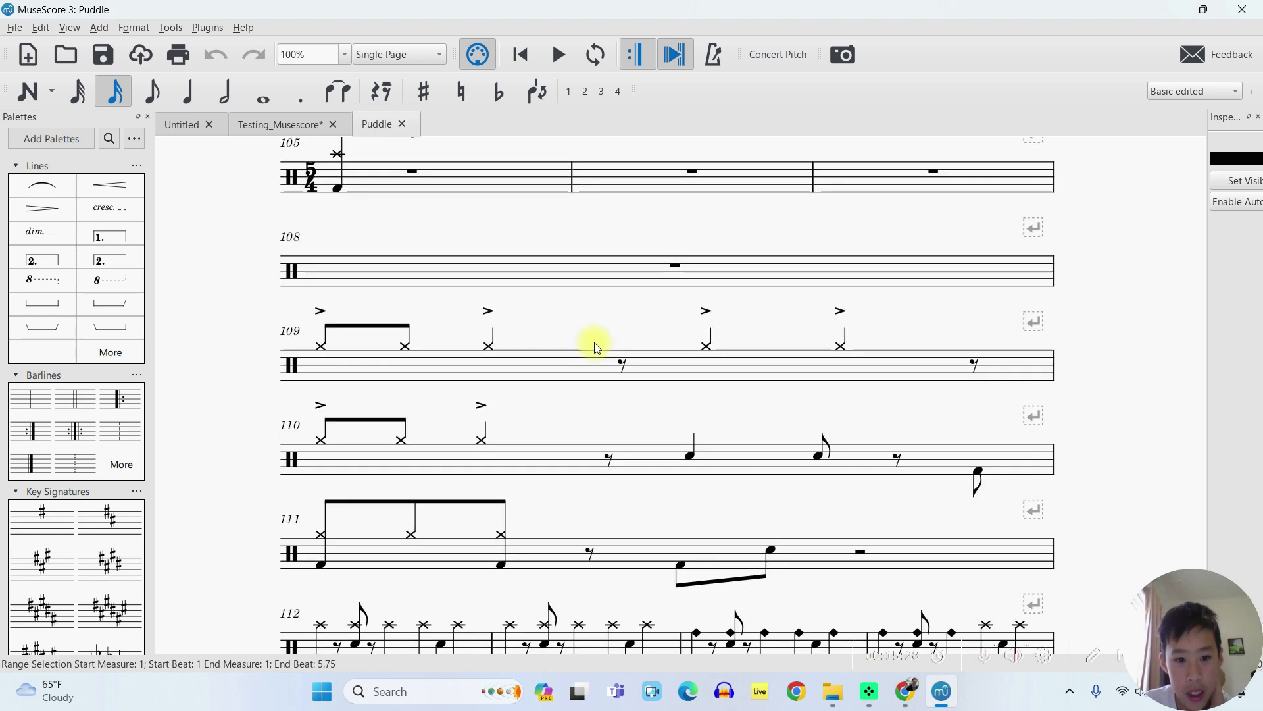
scroll(596, 348, down, 10)
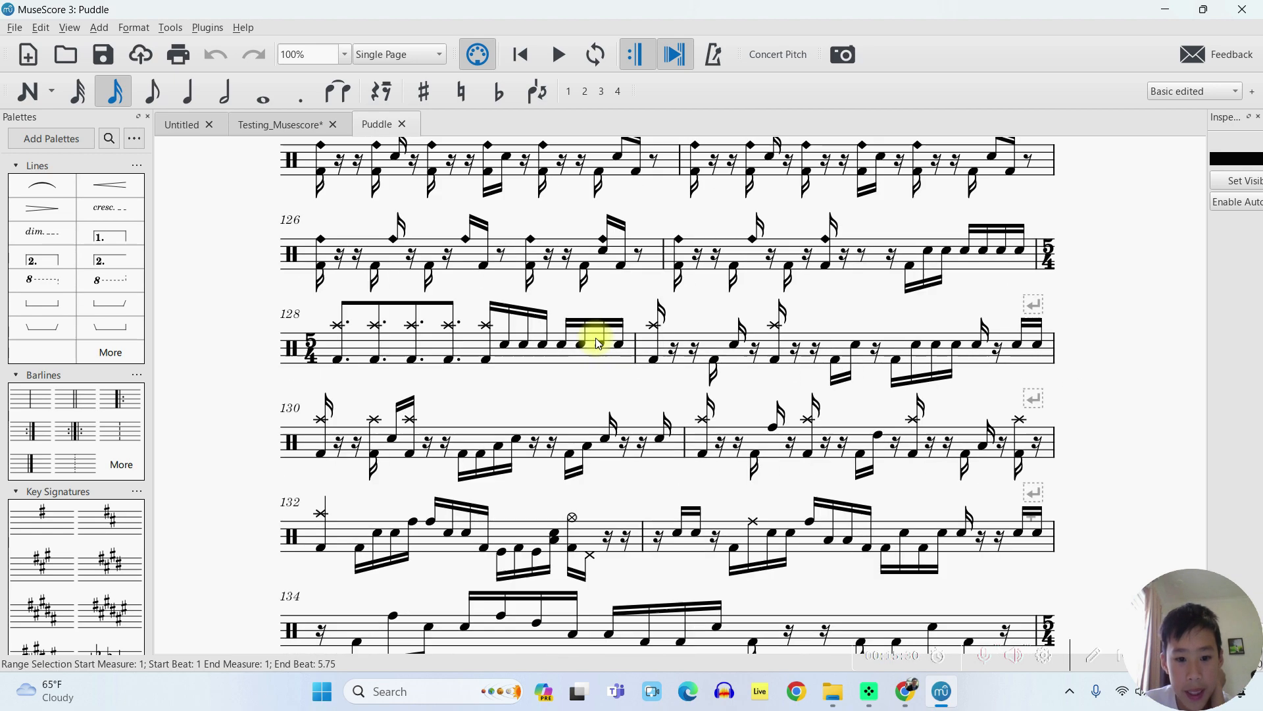
scroll(597, 343, down, 2)
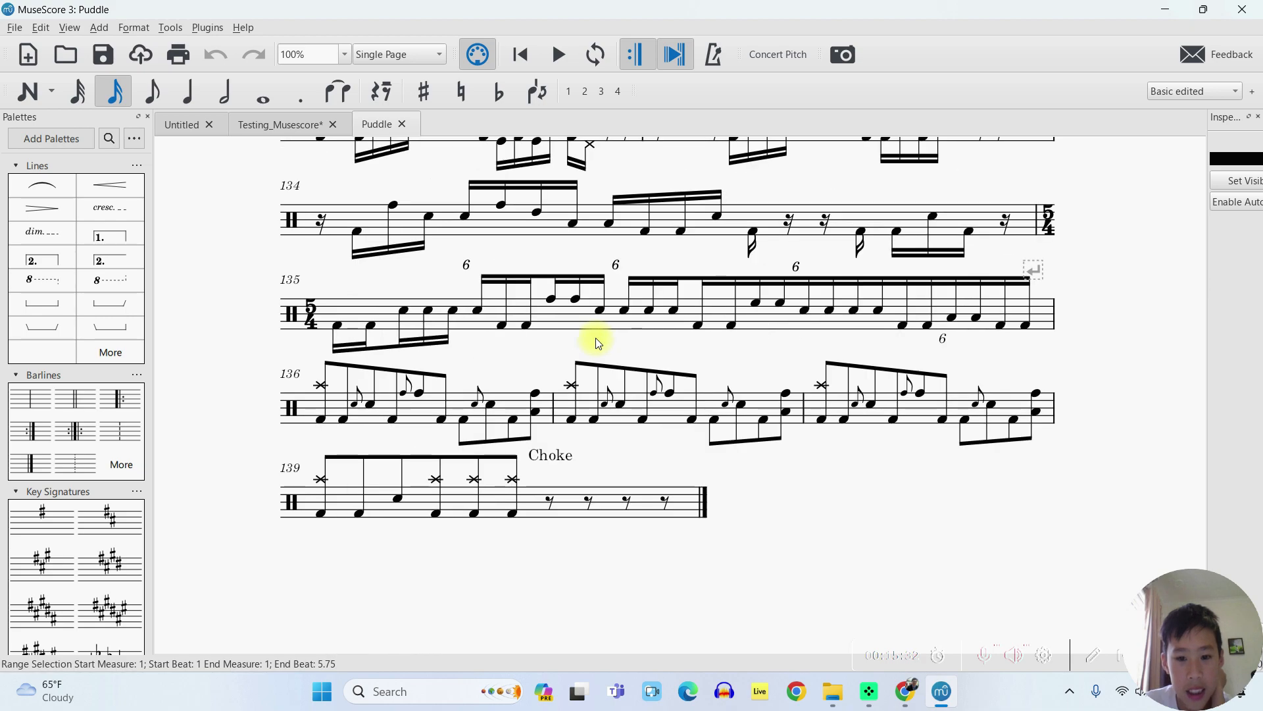
scroll(597, 342, up, 9)
scroll(597, 339, up, 20)
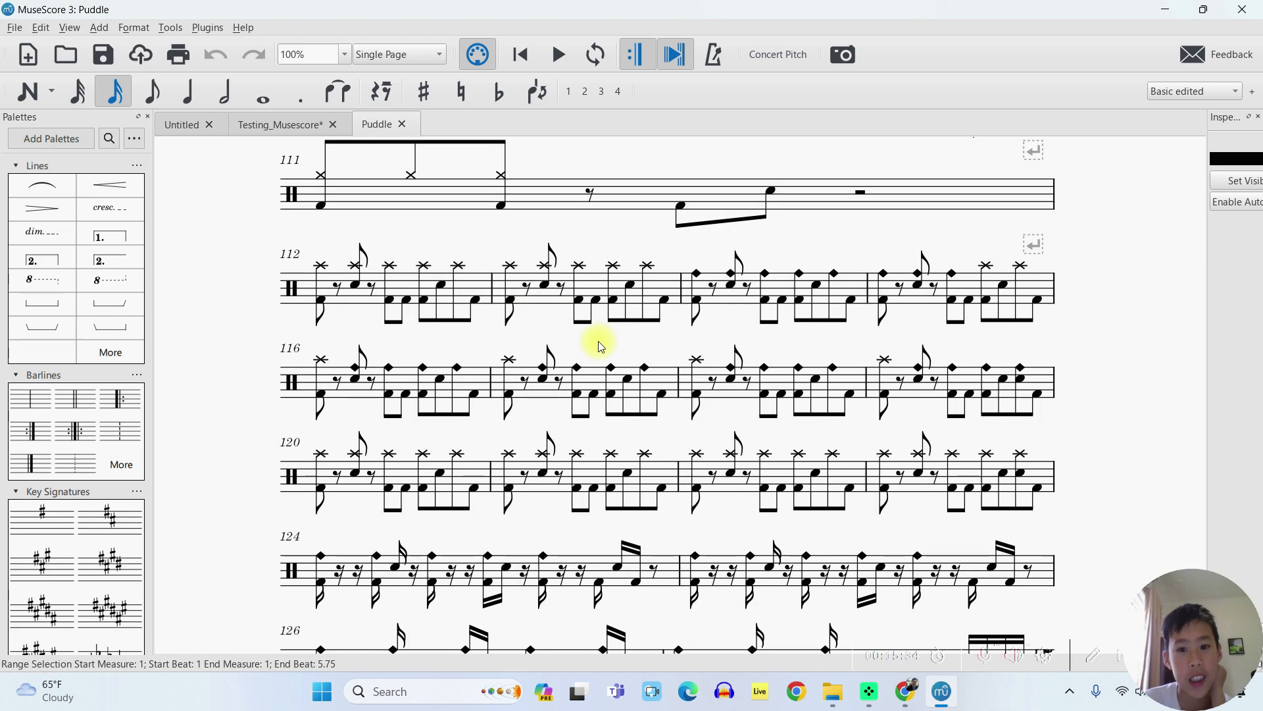
- Play back the Puddle score from measure 1, raise the system volume, and stop playback
scroll(594, 302, up, 20)
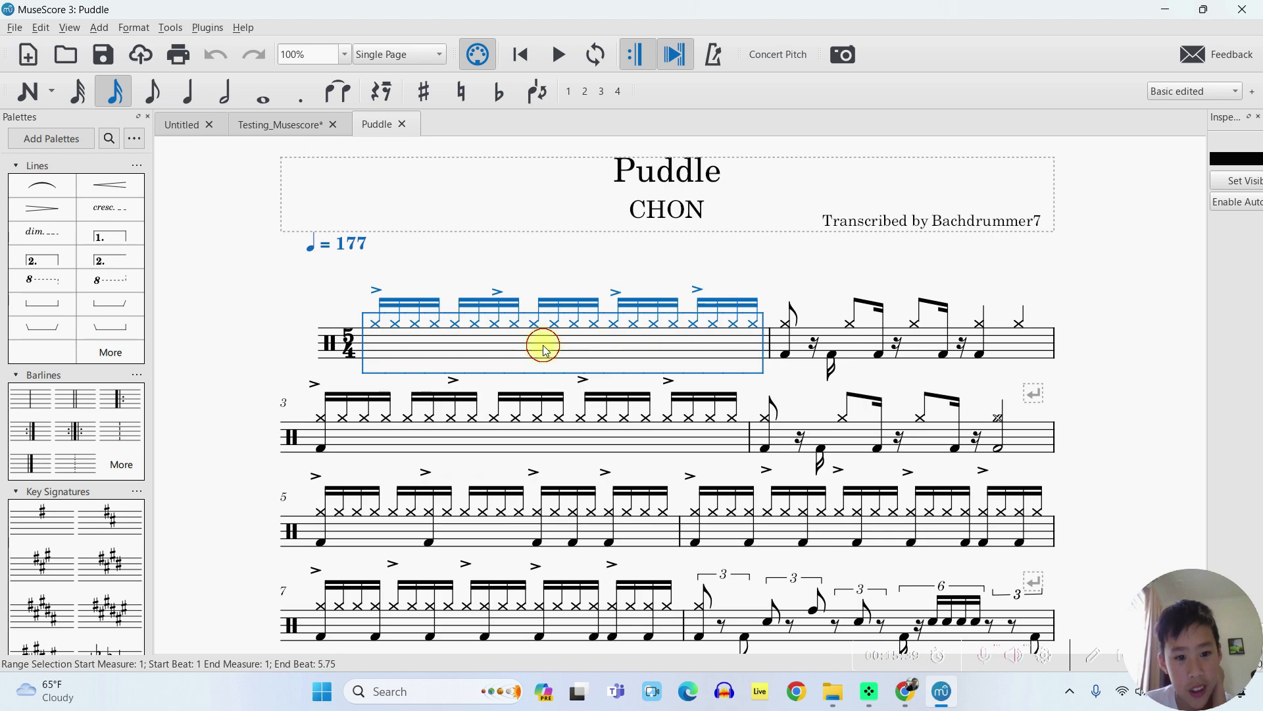
key(space)
key(XF86AudioRaiseVolume)
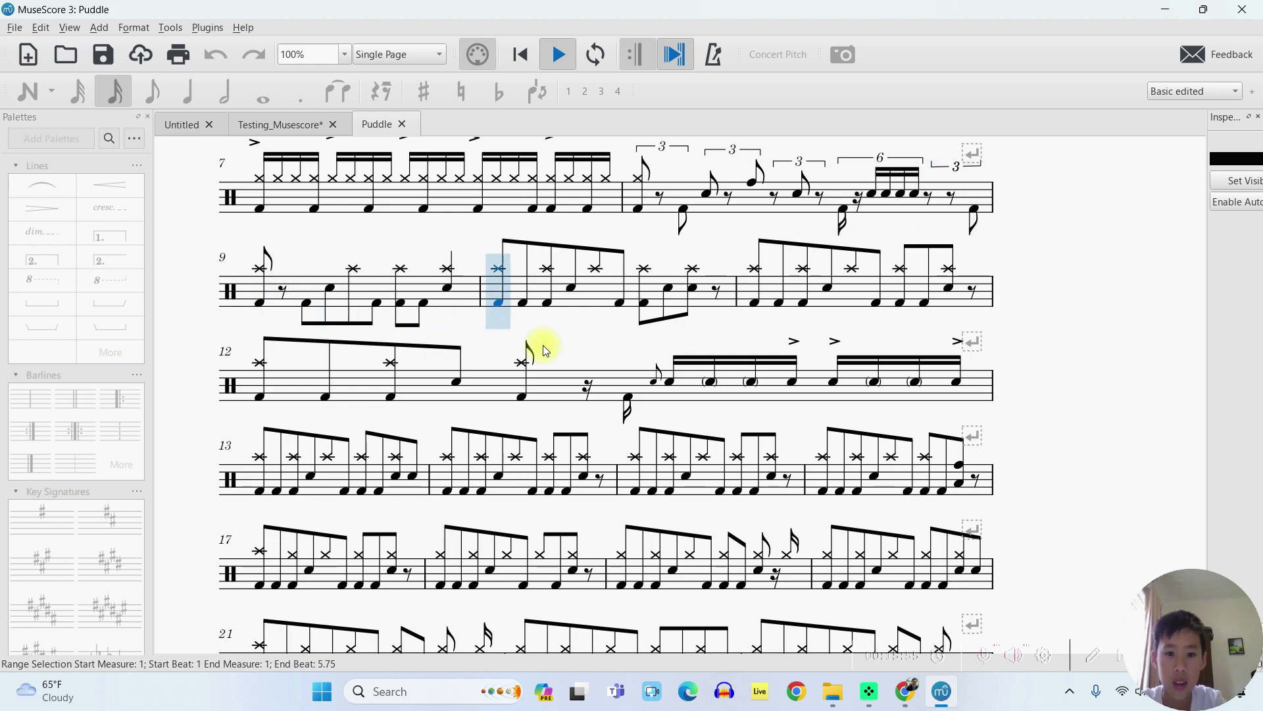
key(space)
- Find the 5/4 passage at measure 128, select that measure and play back the score from there
scroll(536, 369, down, 15)
scroll(526, 388, down, 15)
scroll(522, 388, down, 15)
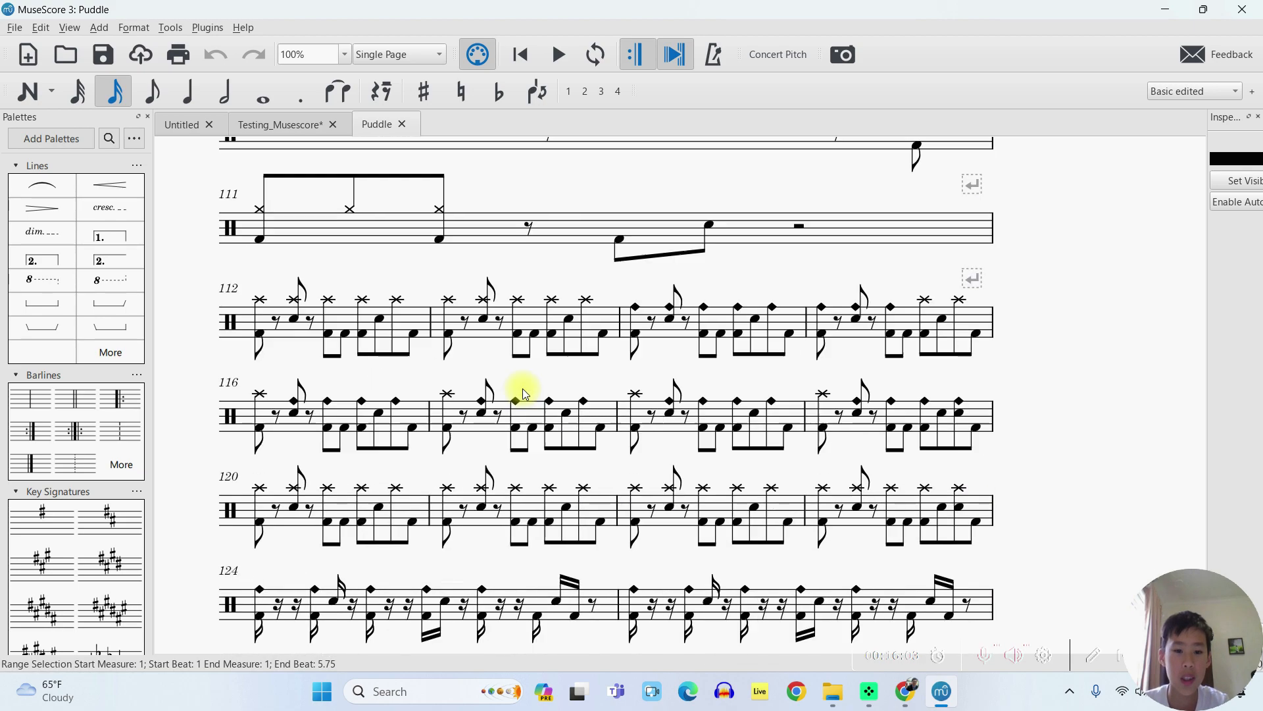
scroll(381, 330, down, 10)
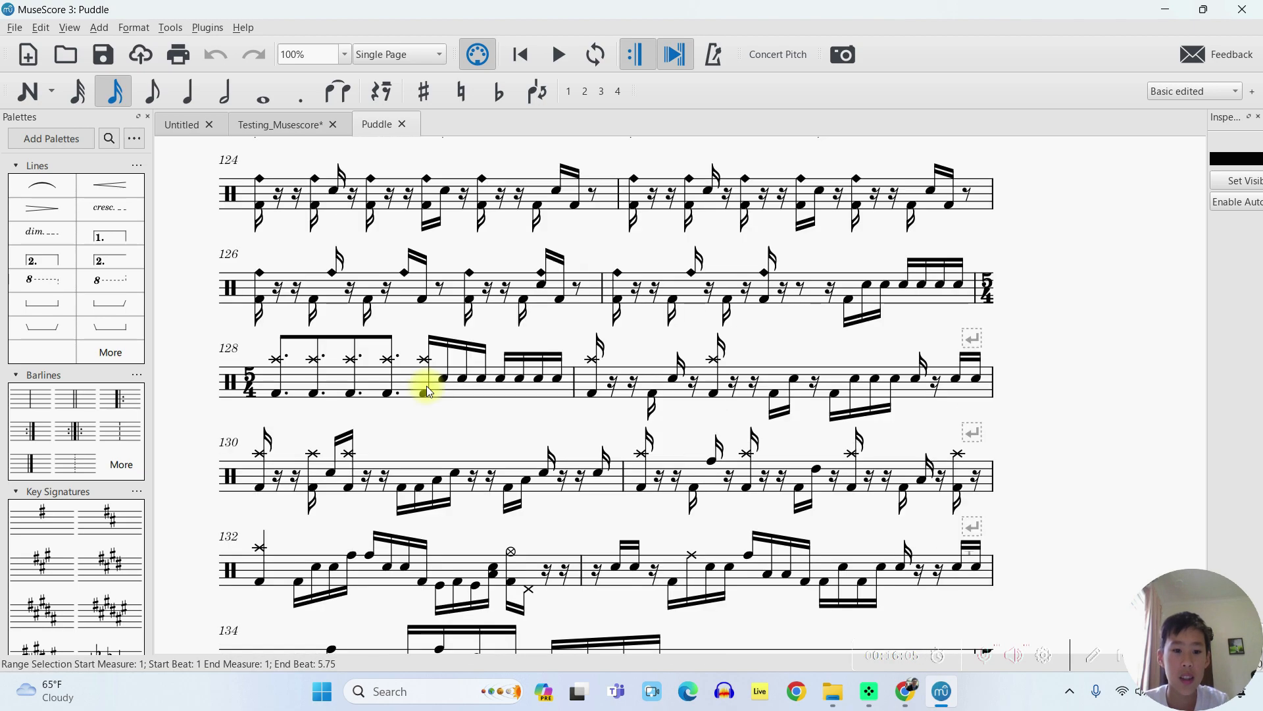
scroll(424, 377, up, 1)
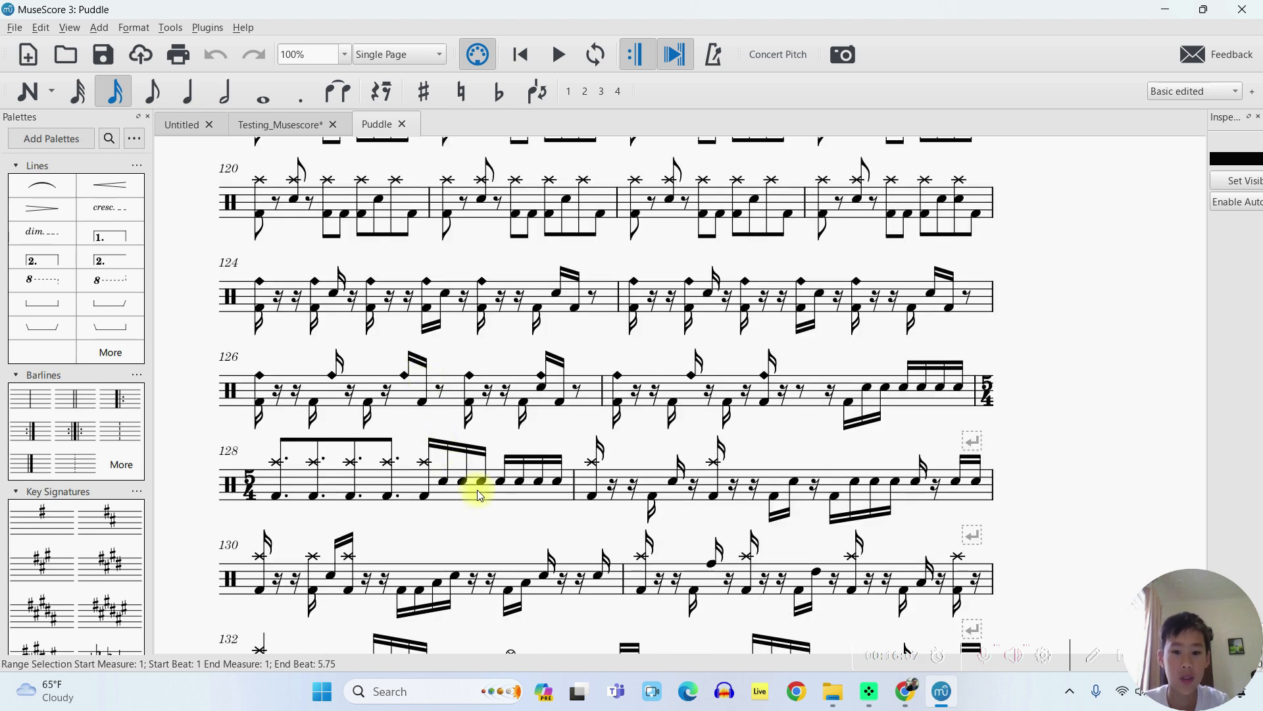
scroll(478, 495, down, 3)
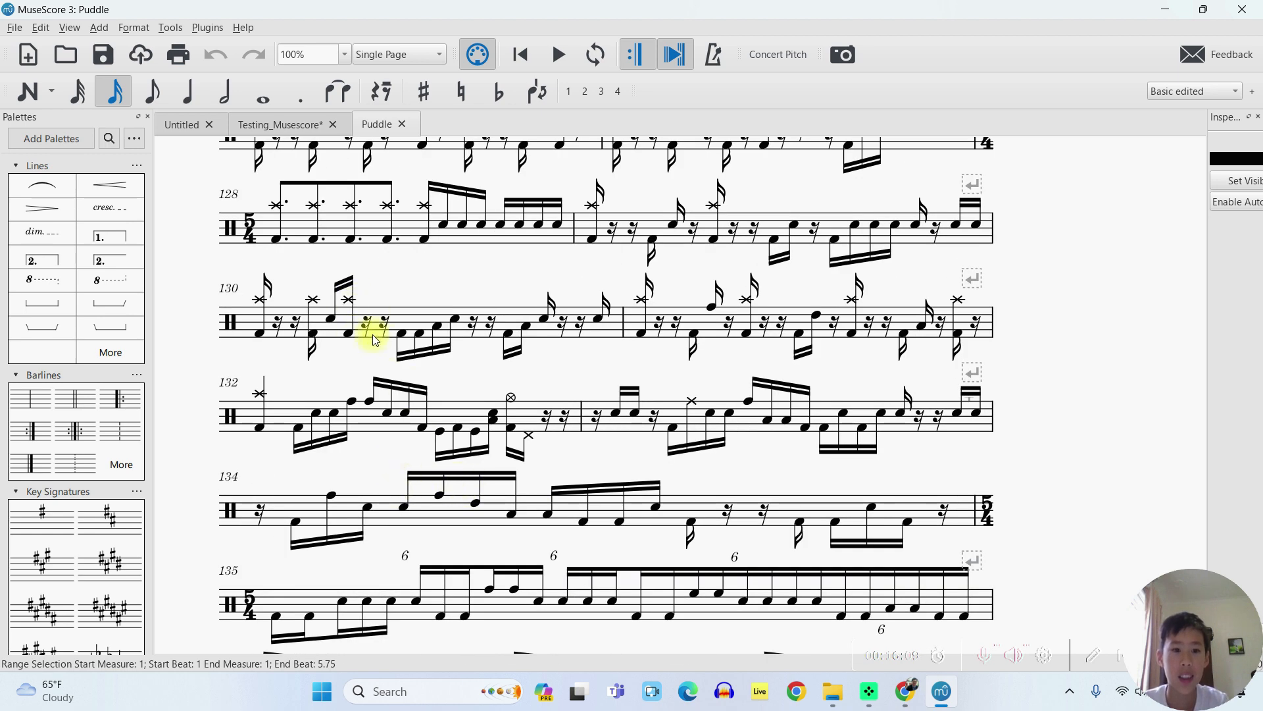
click(406, 232)
key(space)
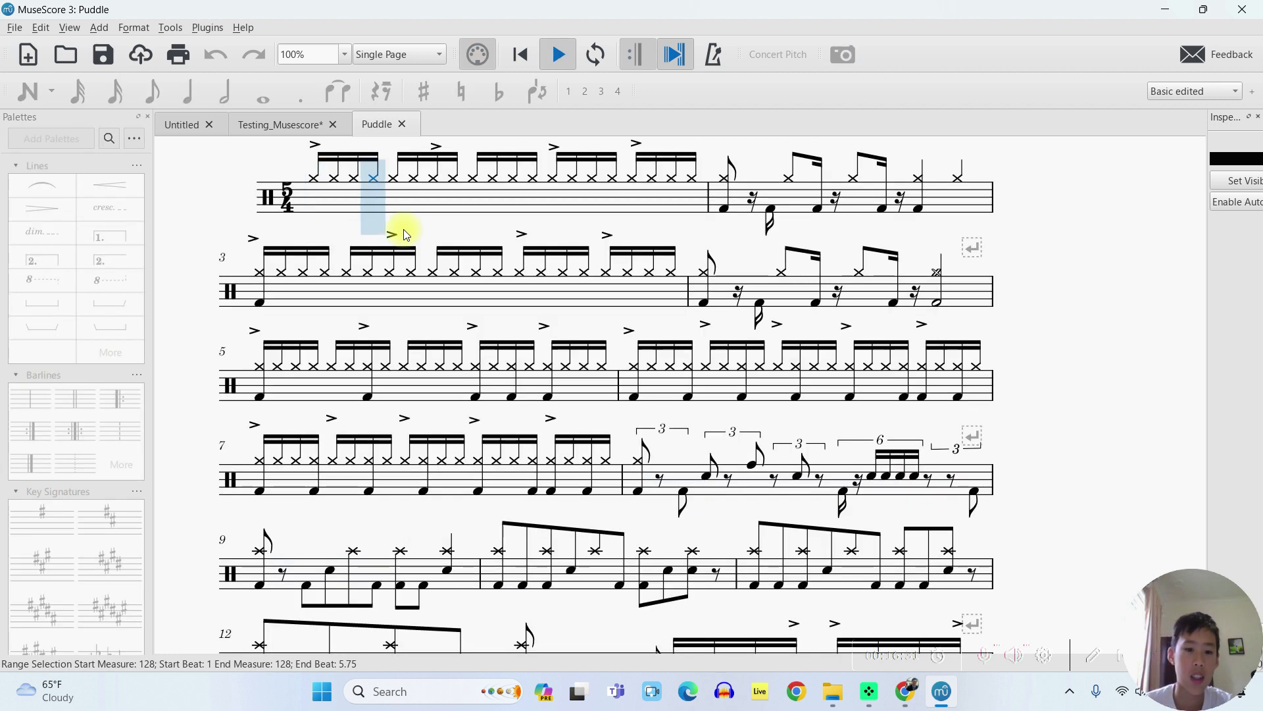
- Look over the earlier measures of the Puddle score and minimize the score window to show the desktop
scroll(421, 240, up, 2)
scroll(435, 250, down, 10)
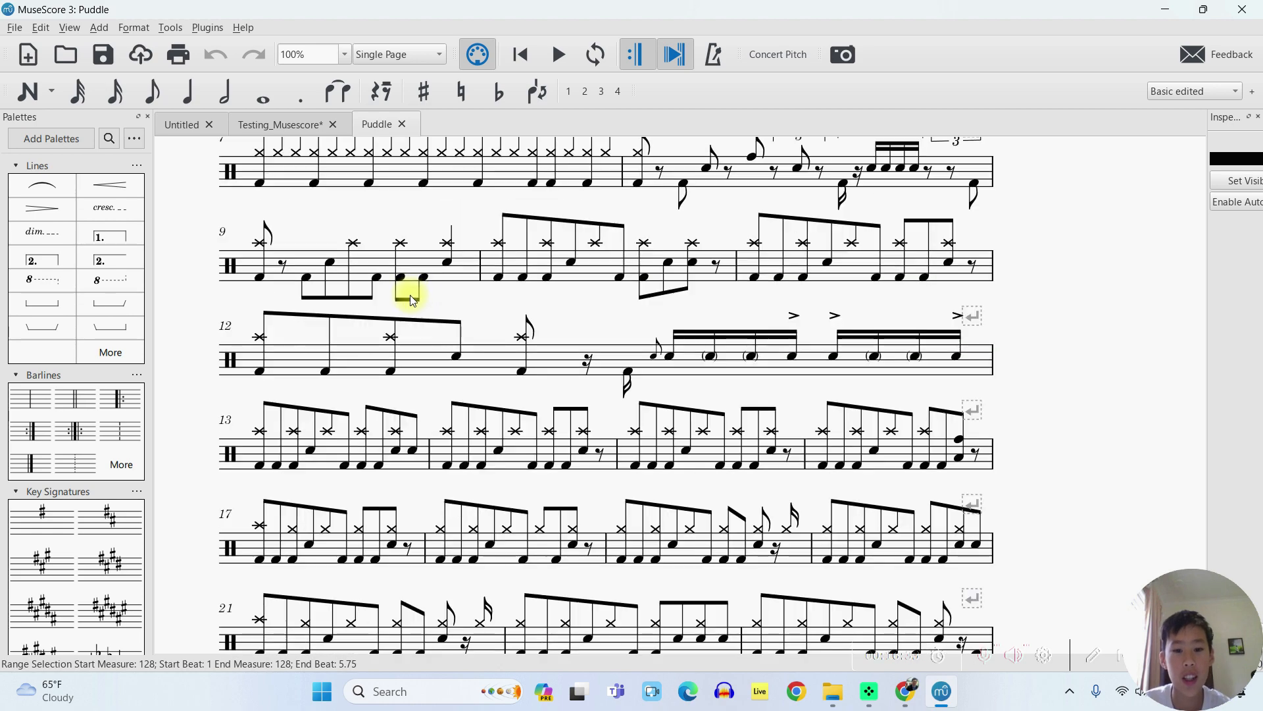
scroll(479, 293, down, 3)
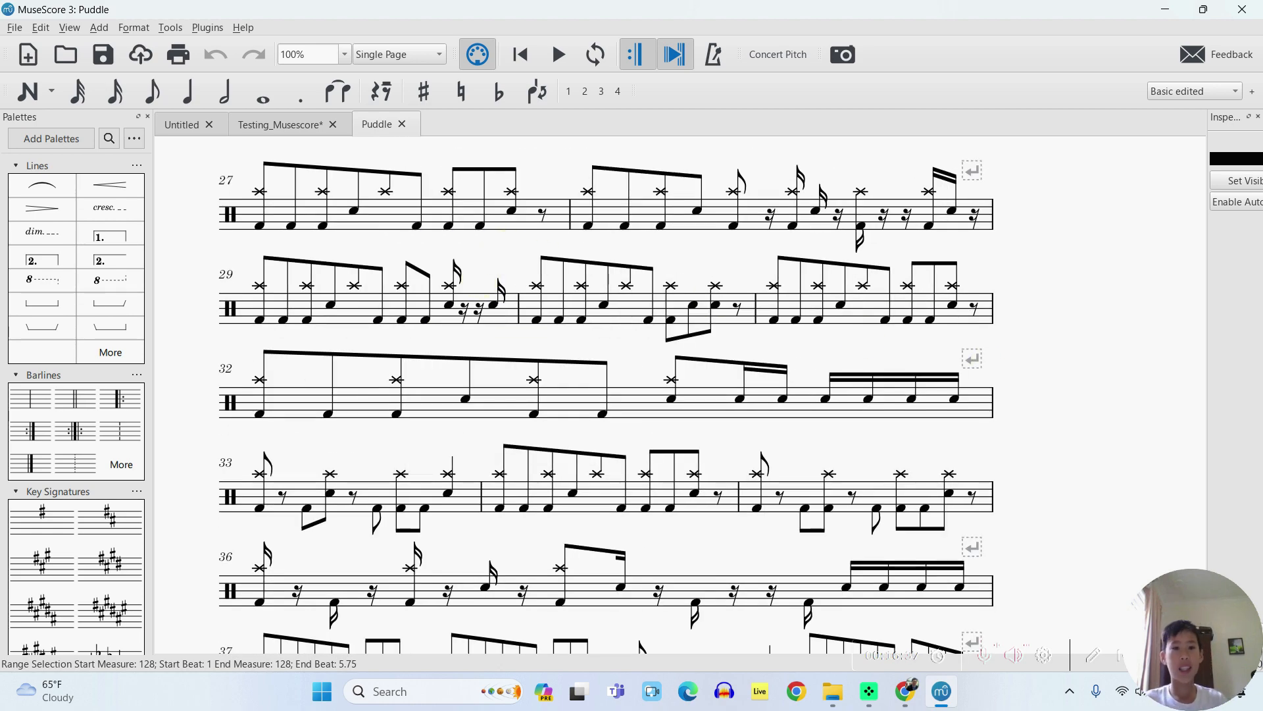
scroll(665, 361, up, 4)
click(1168, 8)
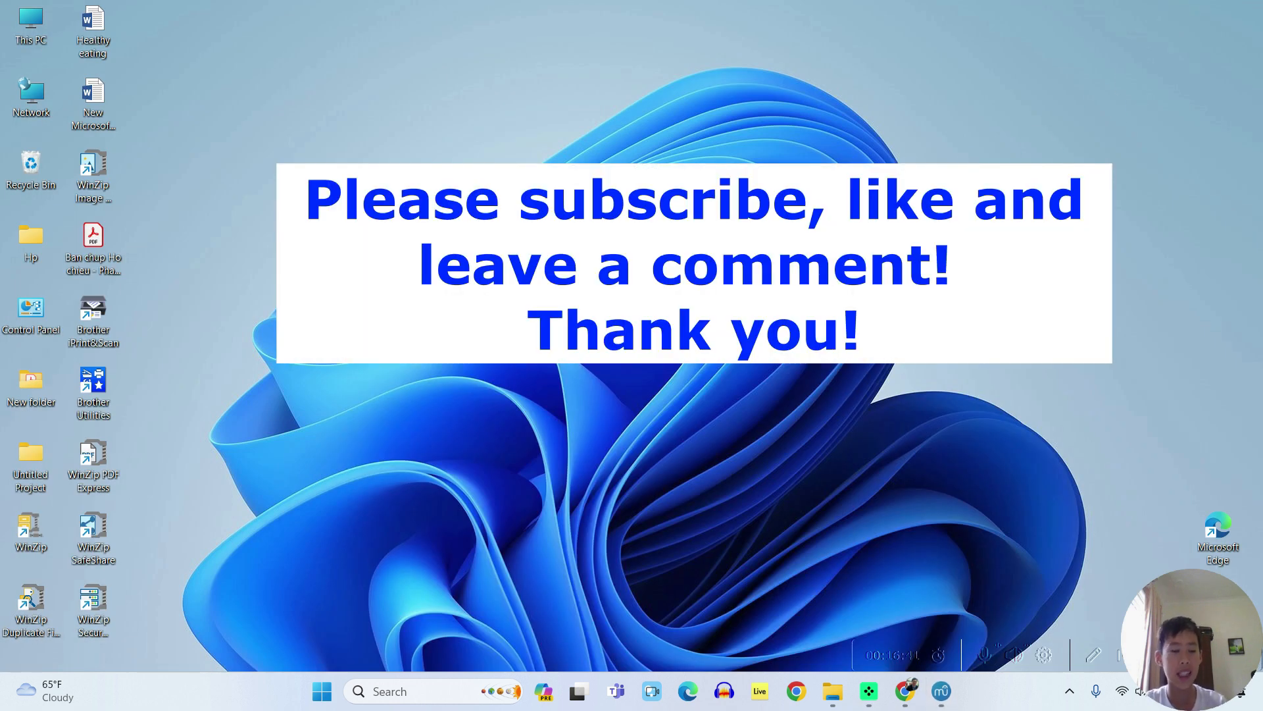